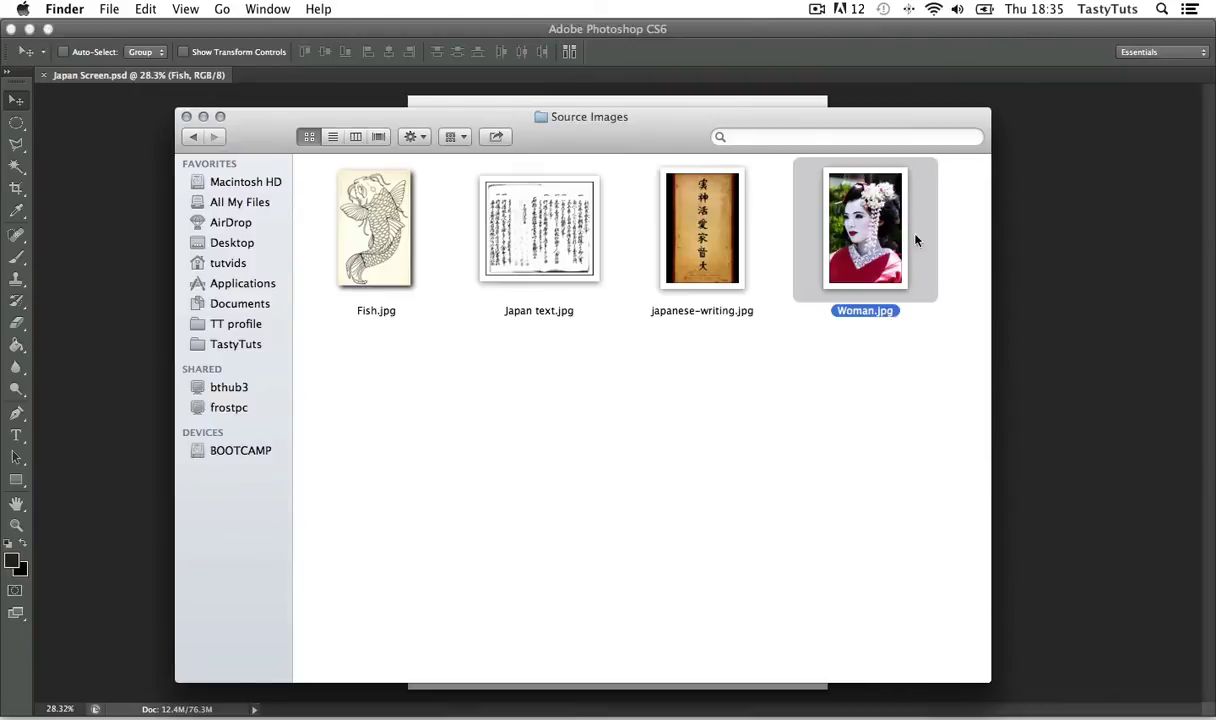
# - Preview the source images Woman.jpg, Fish.jpg, Japan text.jpg and japanese-writing.jpg in the Source Images folder
pyautogui.press('space')
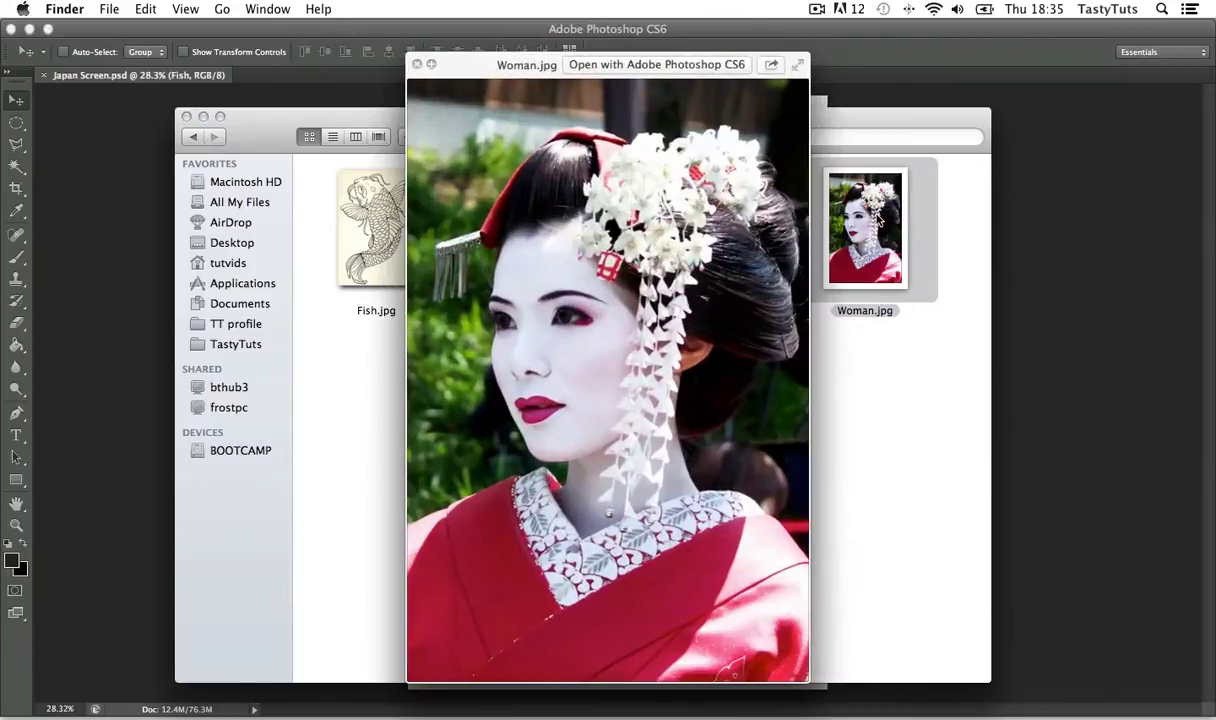
pyautogui.click(370, 215)
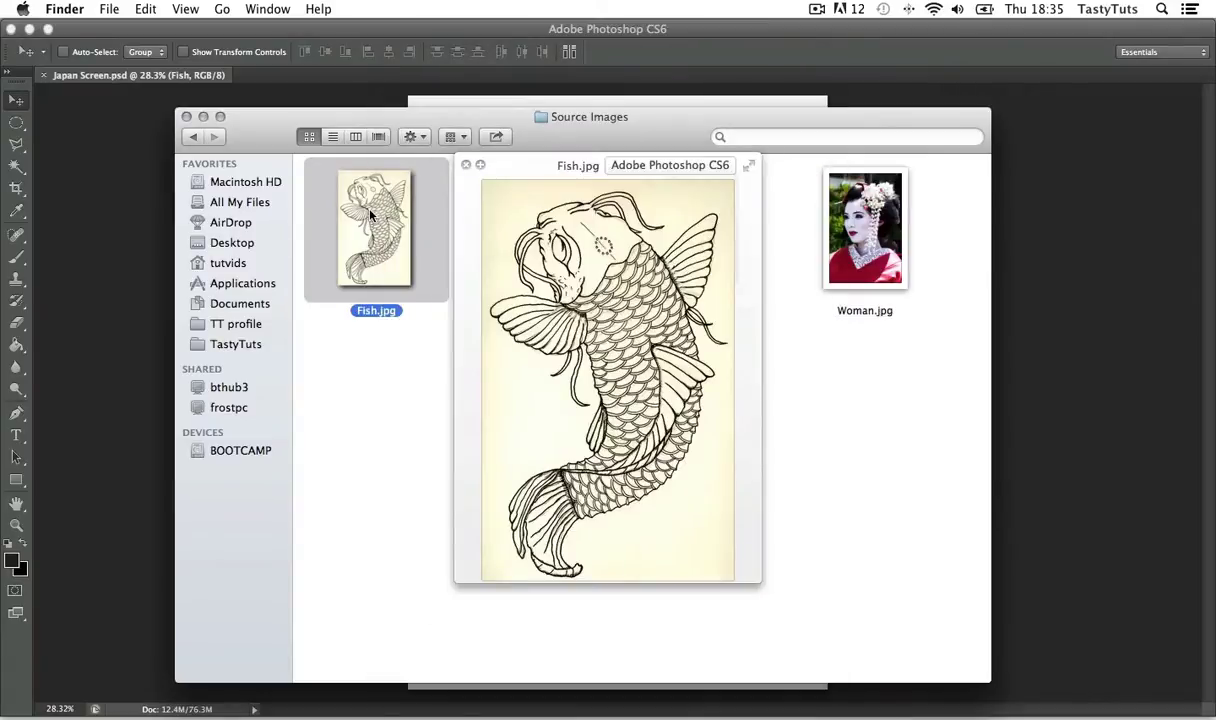
pyautogui.press('Right')
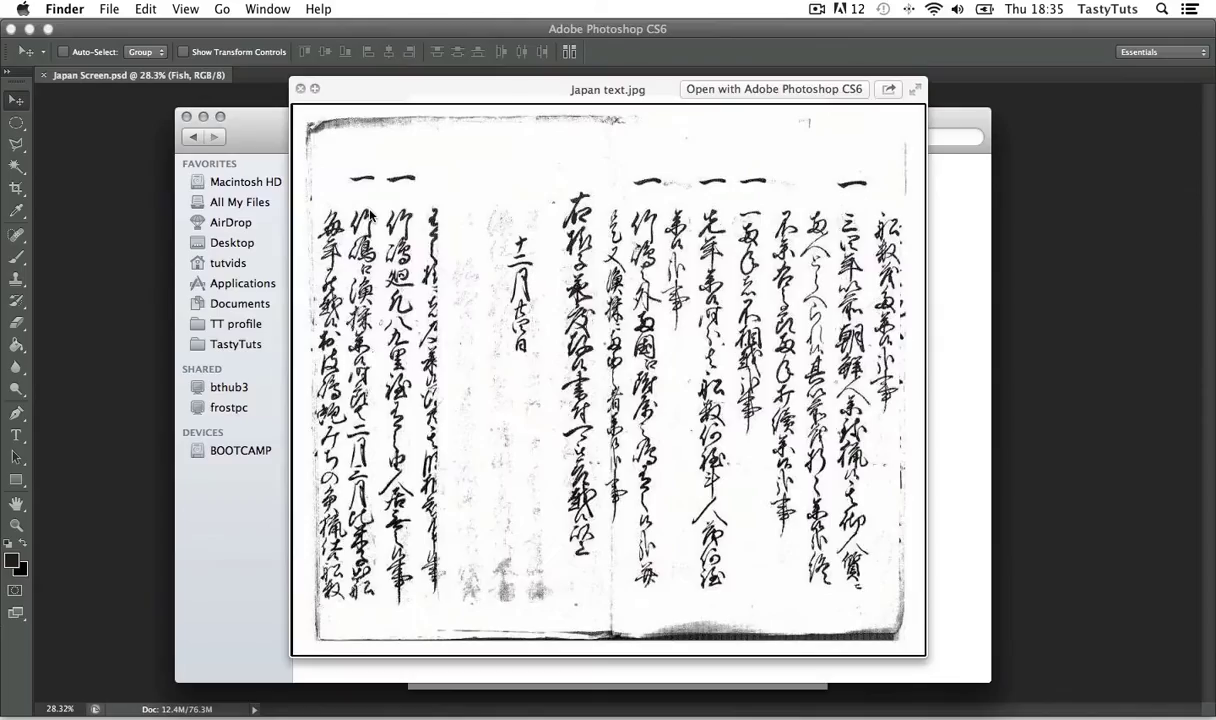
pyautogui.press('Right')
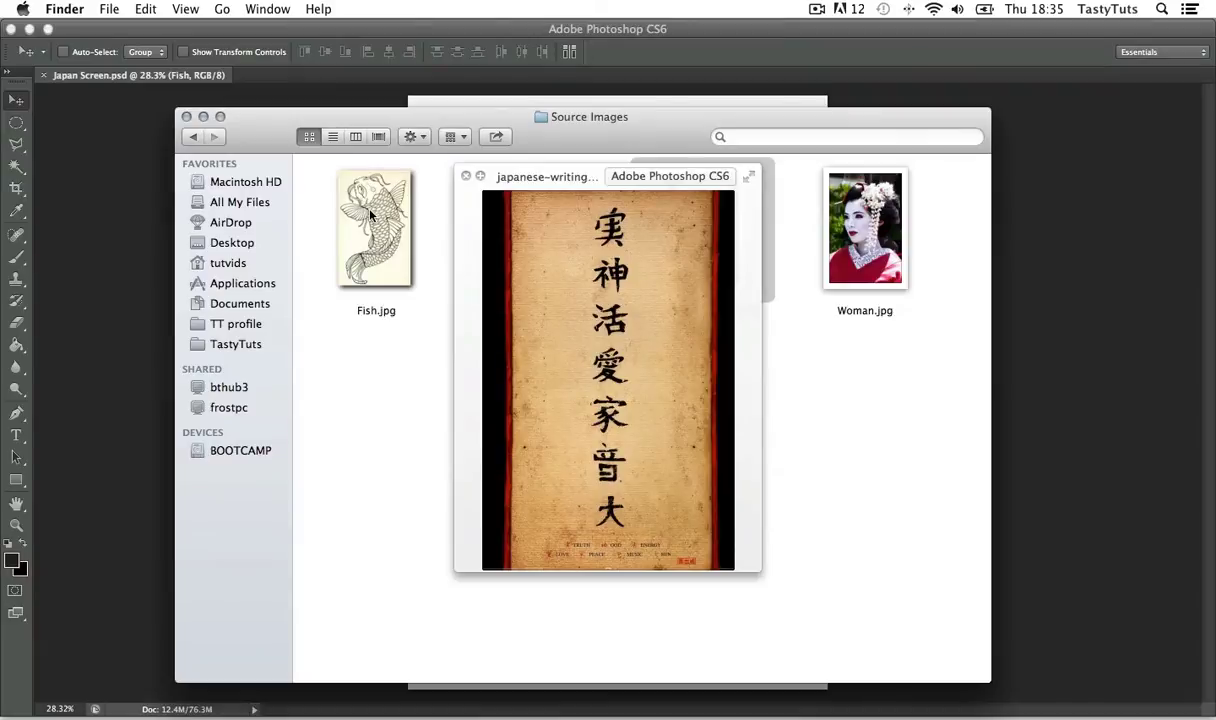
pyautogui.press('space')
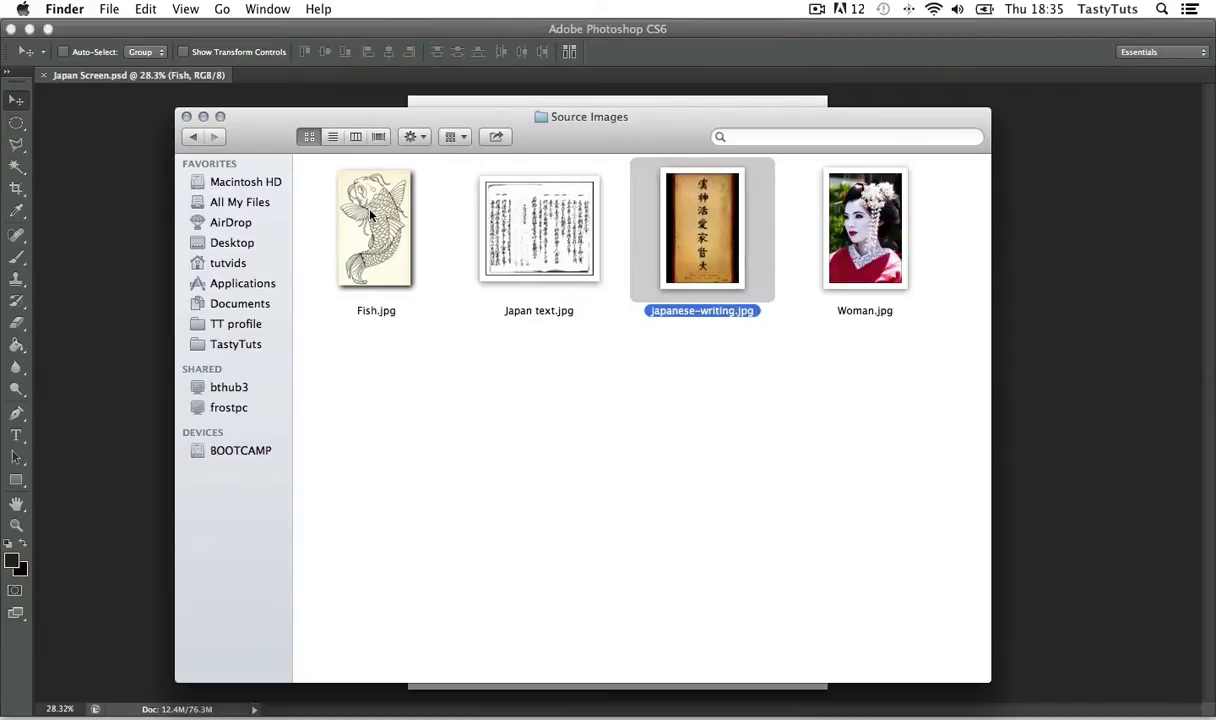
pyautogui.click(500, 416)
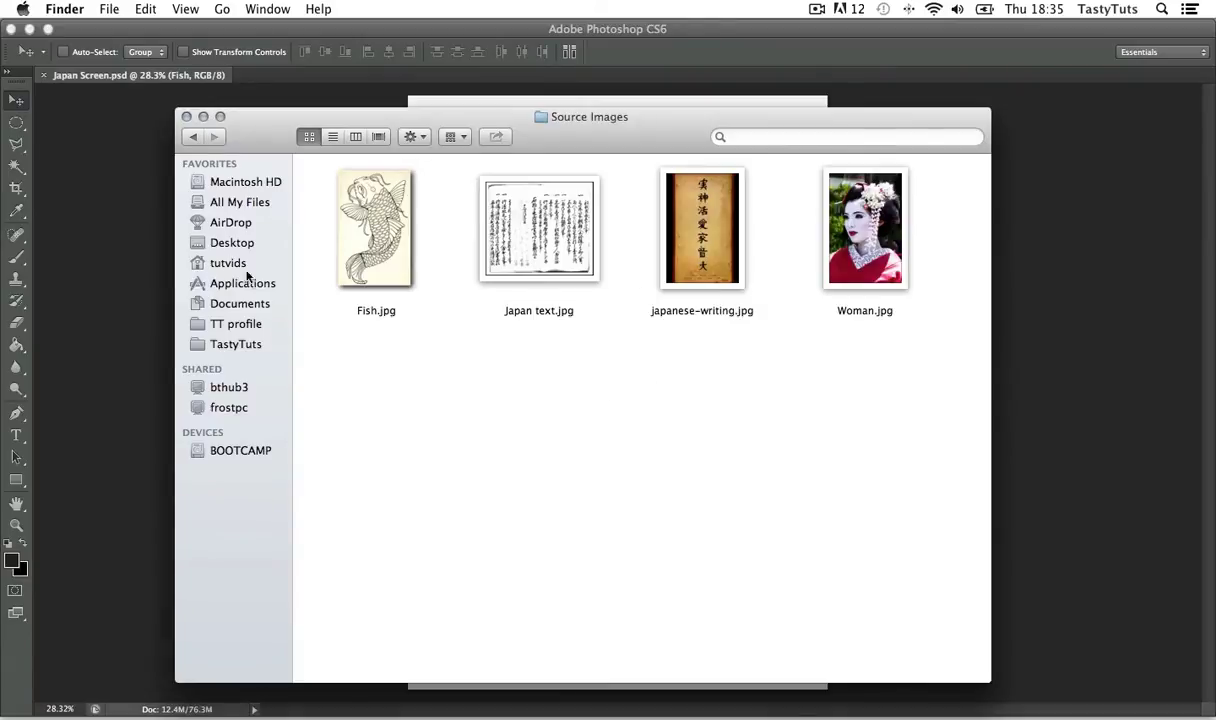
# - Switch to Photoshop and set up a new document with the International Paper preset at A3 size
pyautogui.click(126, 240)
pyautogui.click(135, 9)
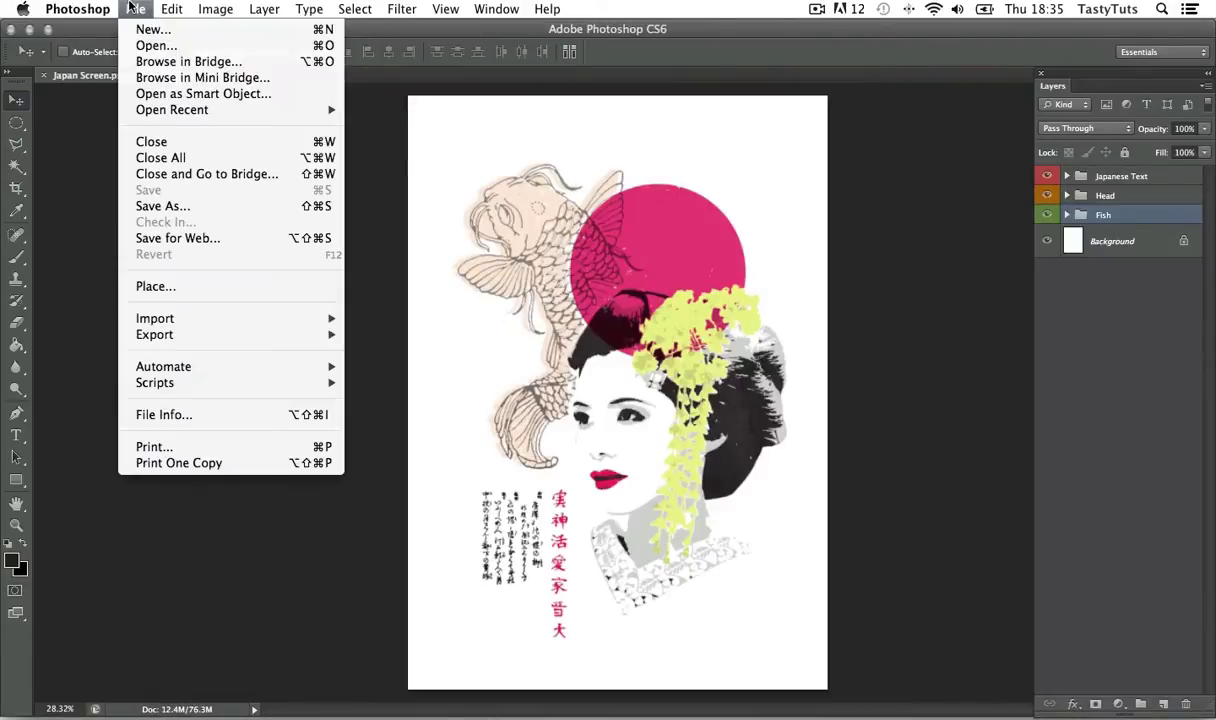
pyautogui.click(145, 29)
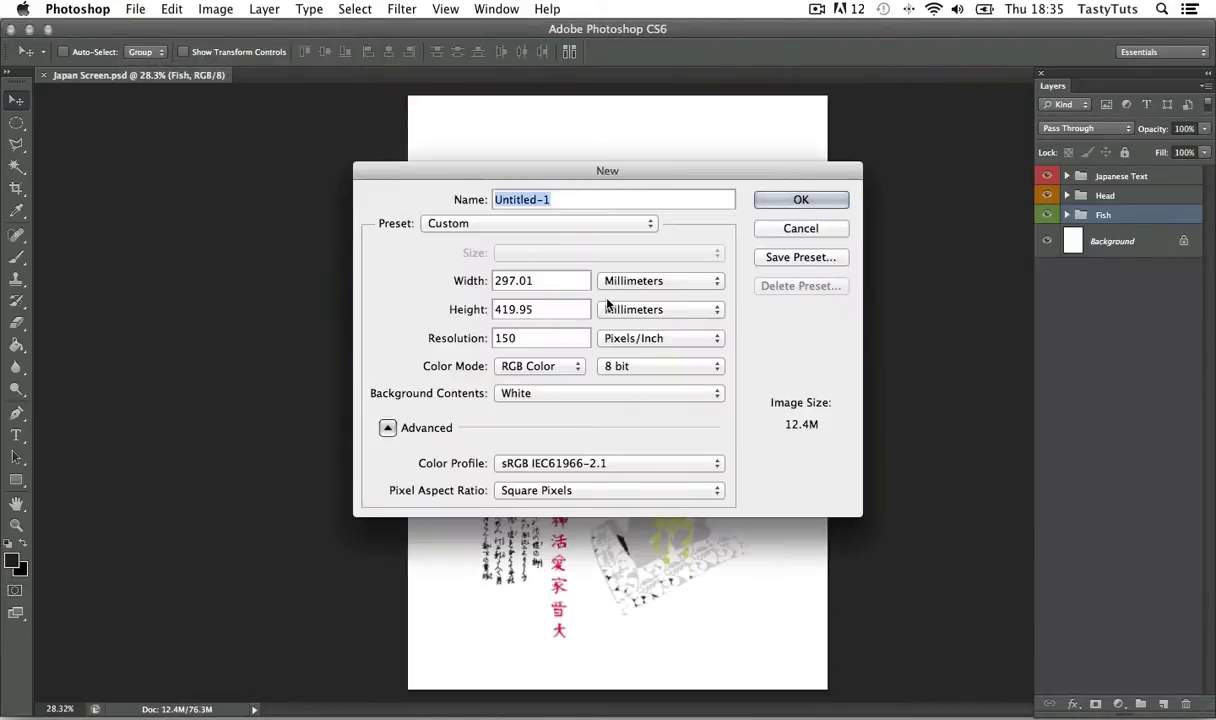
pyautogui.click(521, 226)
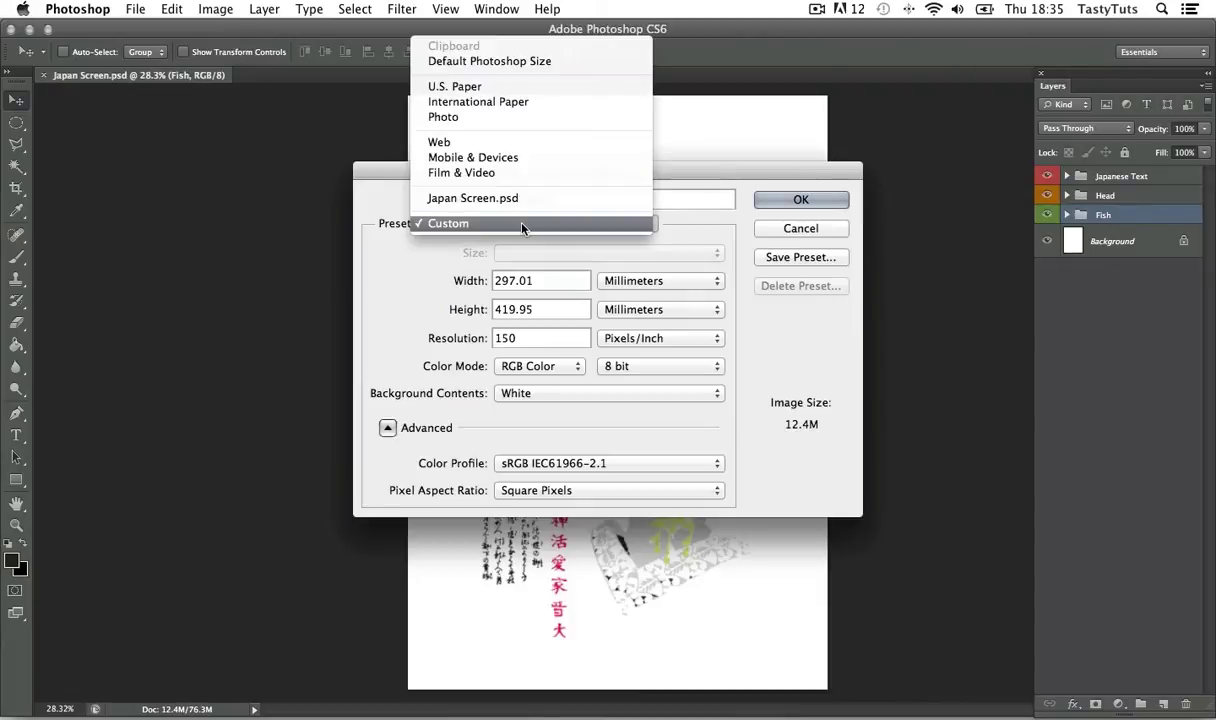
pyautogui.click(511, 102)
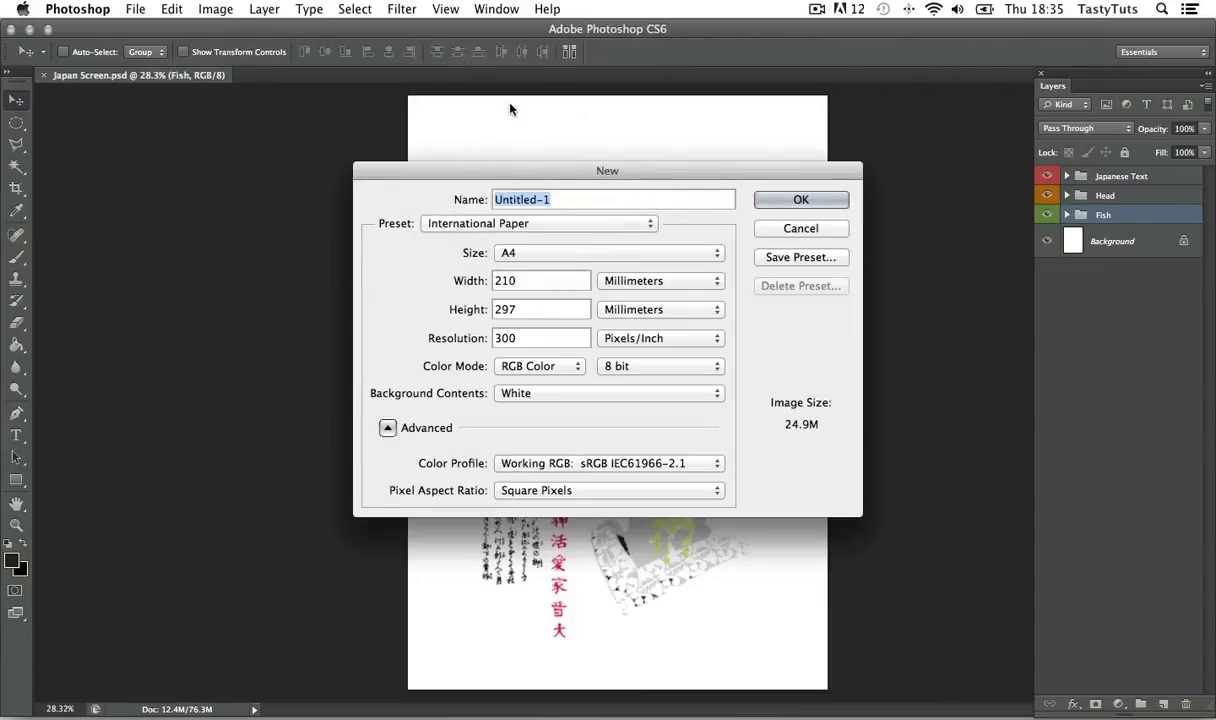
pyautogui.click(545, 254)
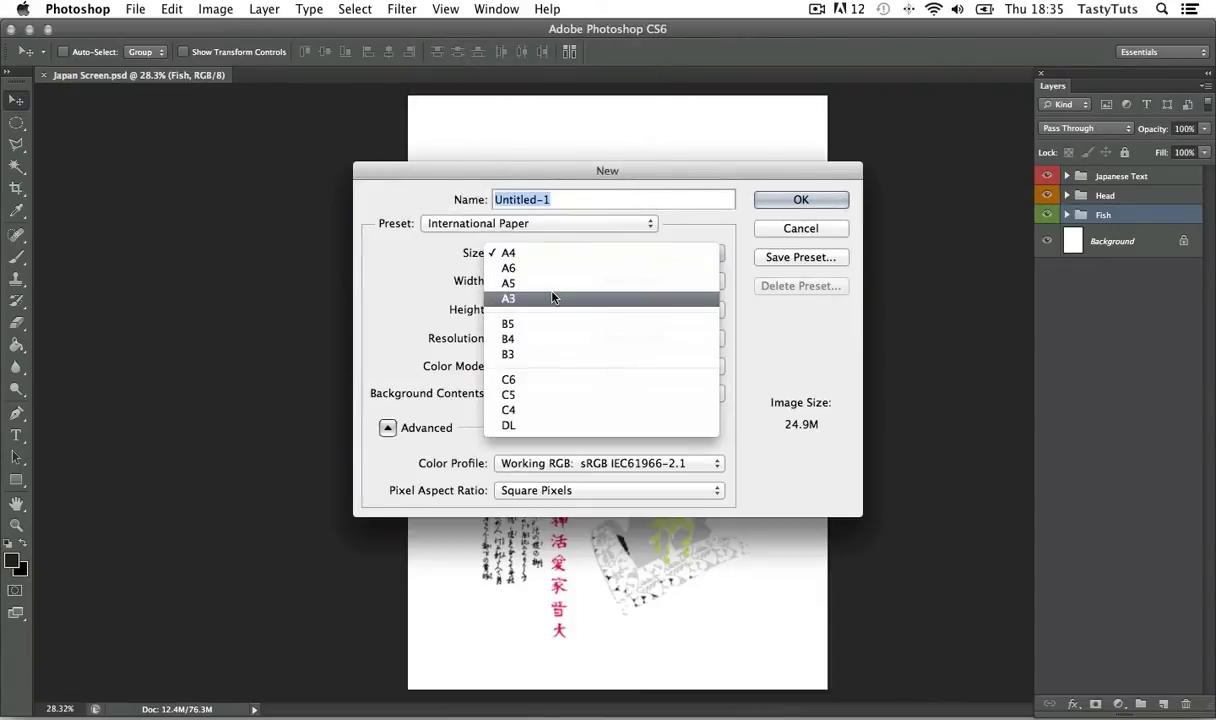
pyautogui.click(553, 298)
# - Set the new document's resolution to 150 pixels/inch and colour mode to Grayscale, and create it
pyautogui.doubleClick(517, 336)
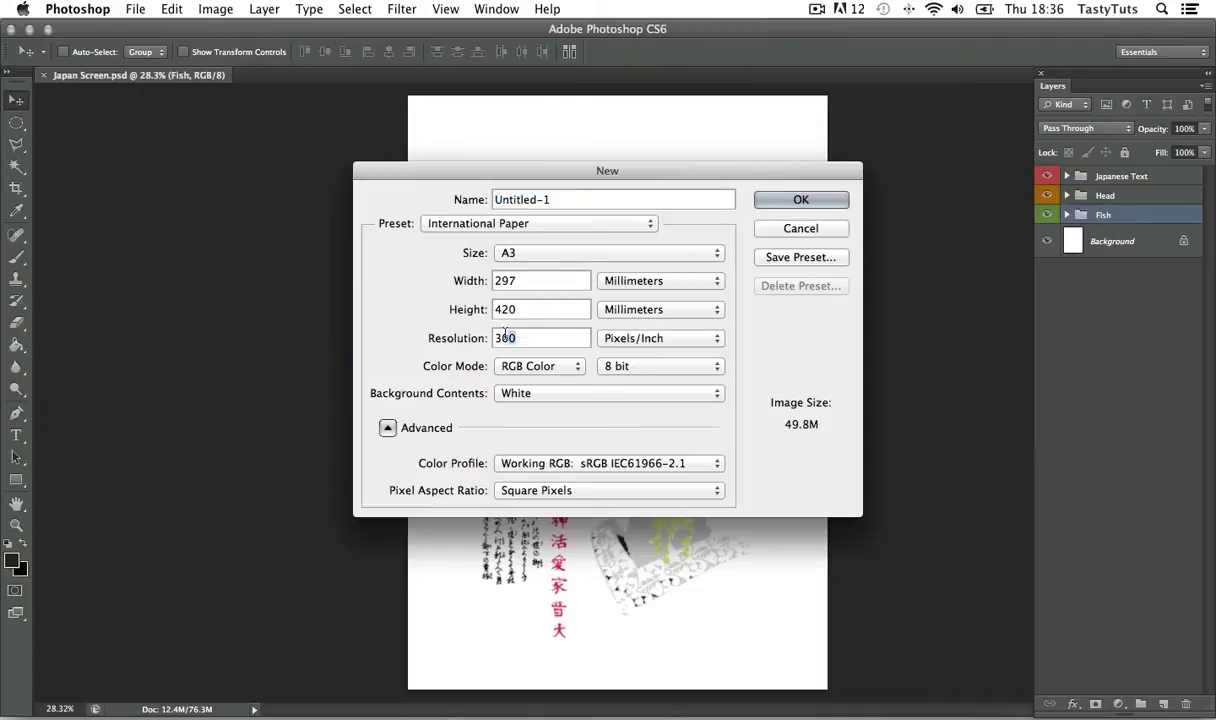
pyautogui.write('150')
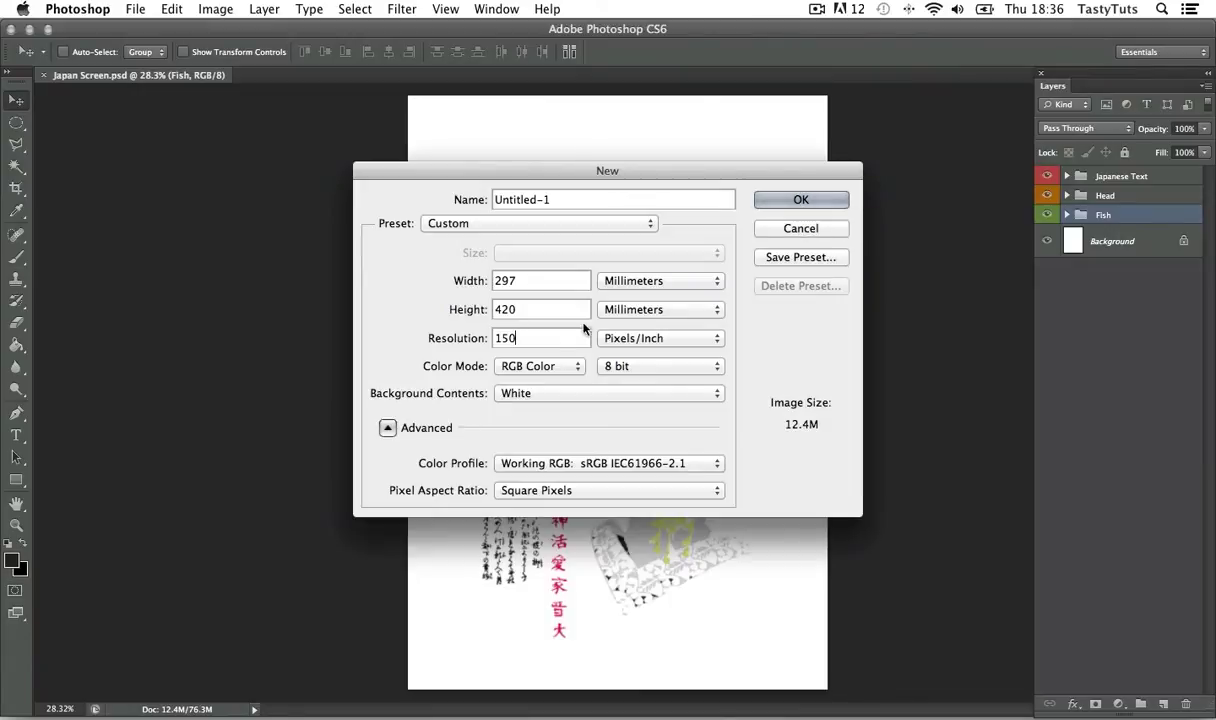
pyautogui.click(540, 365)
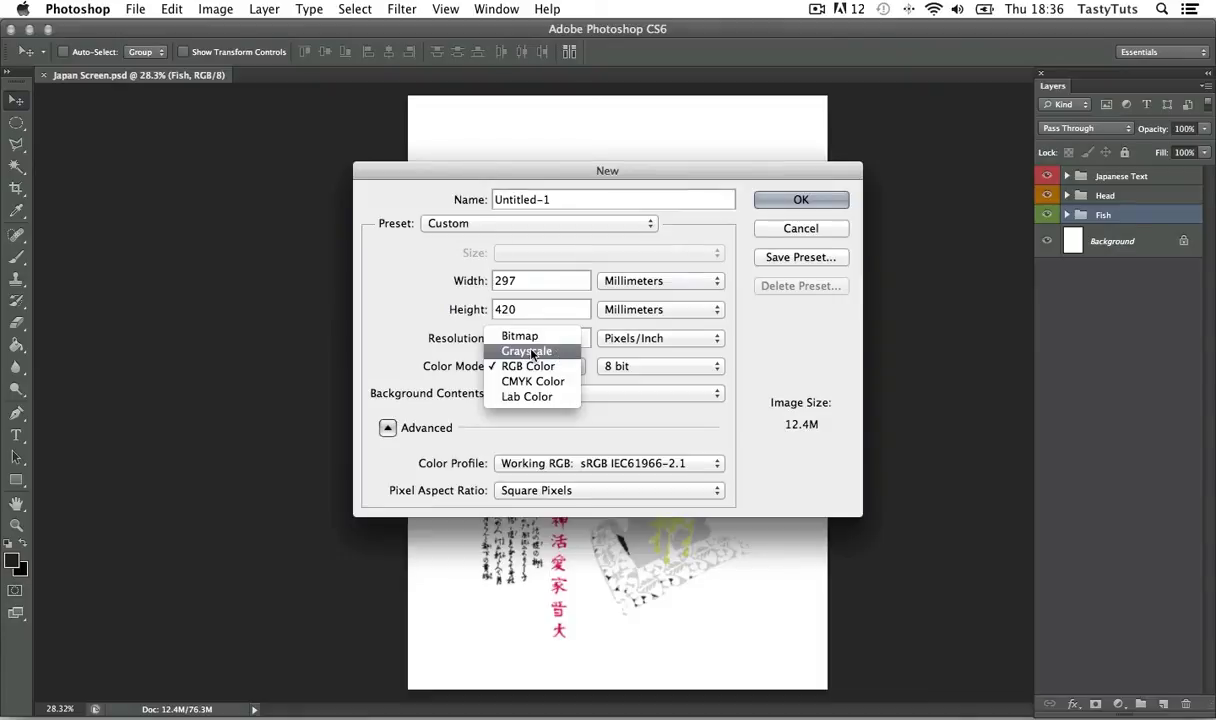
pyautogui.click(516, 351)
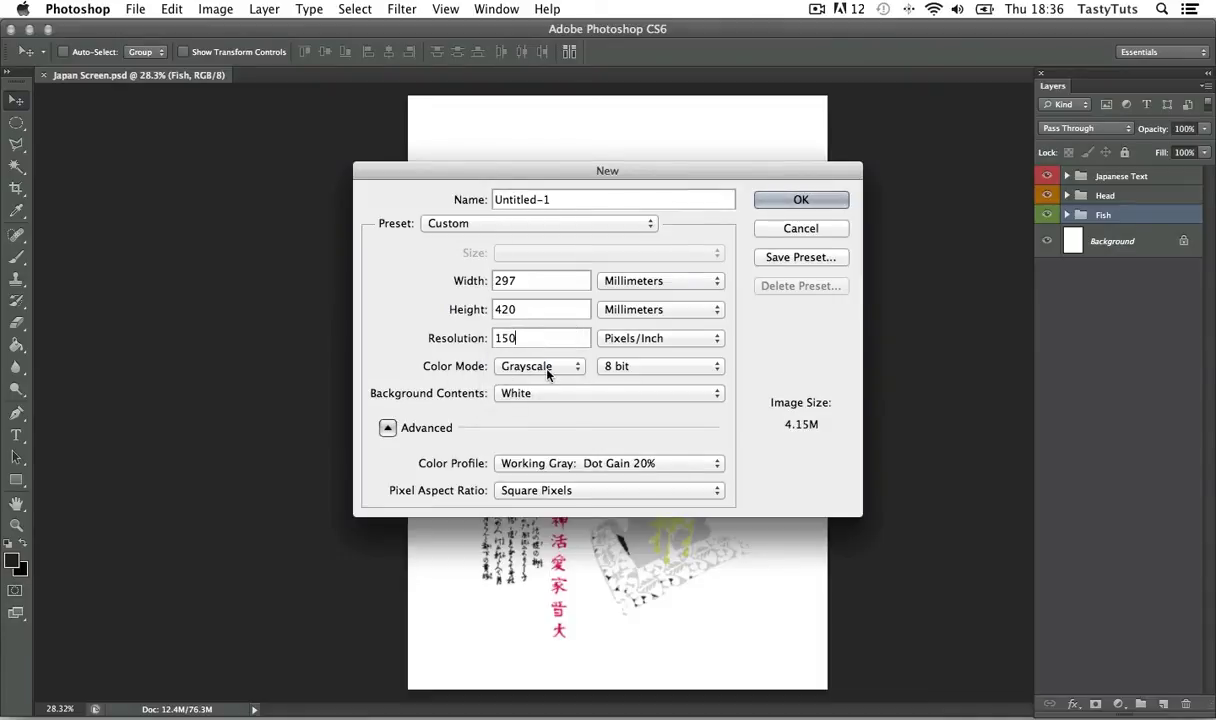
pyautogui.click(795, 201)
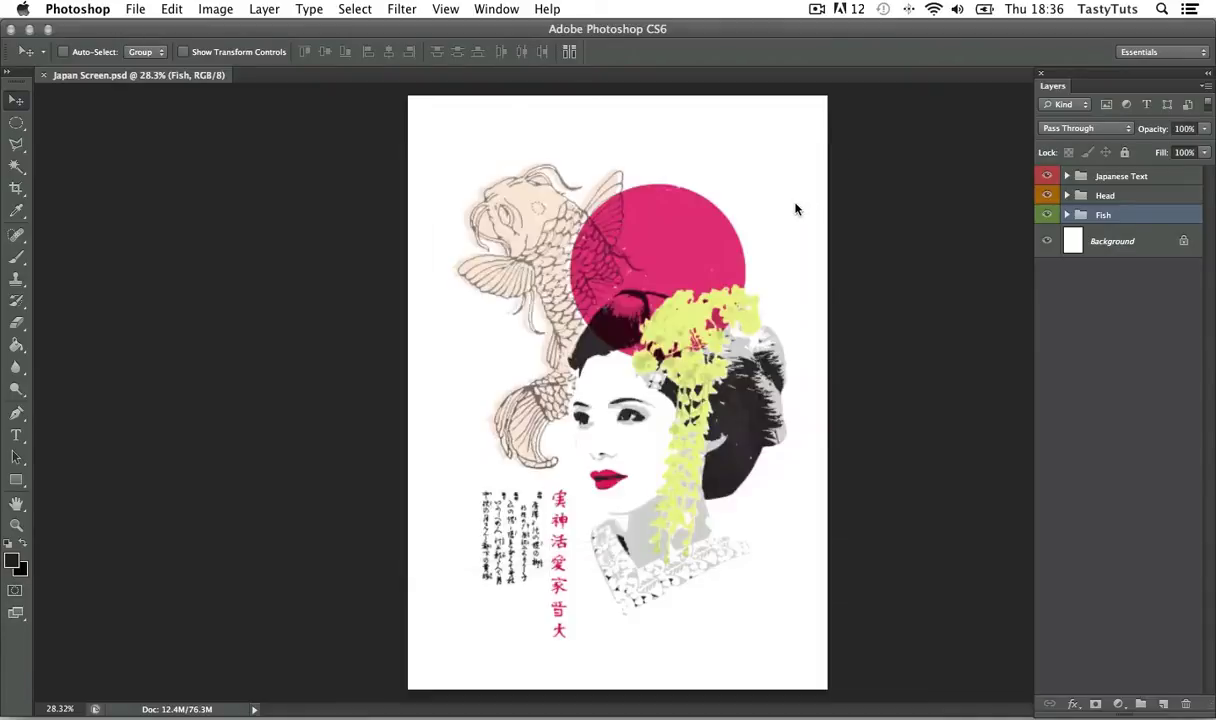
pyautogui.press('z')
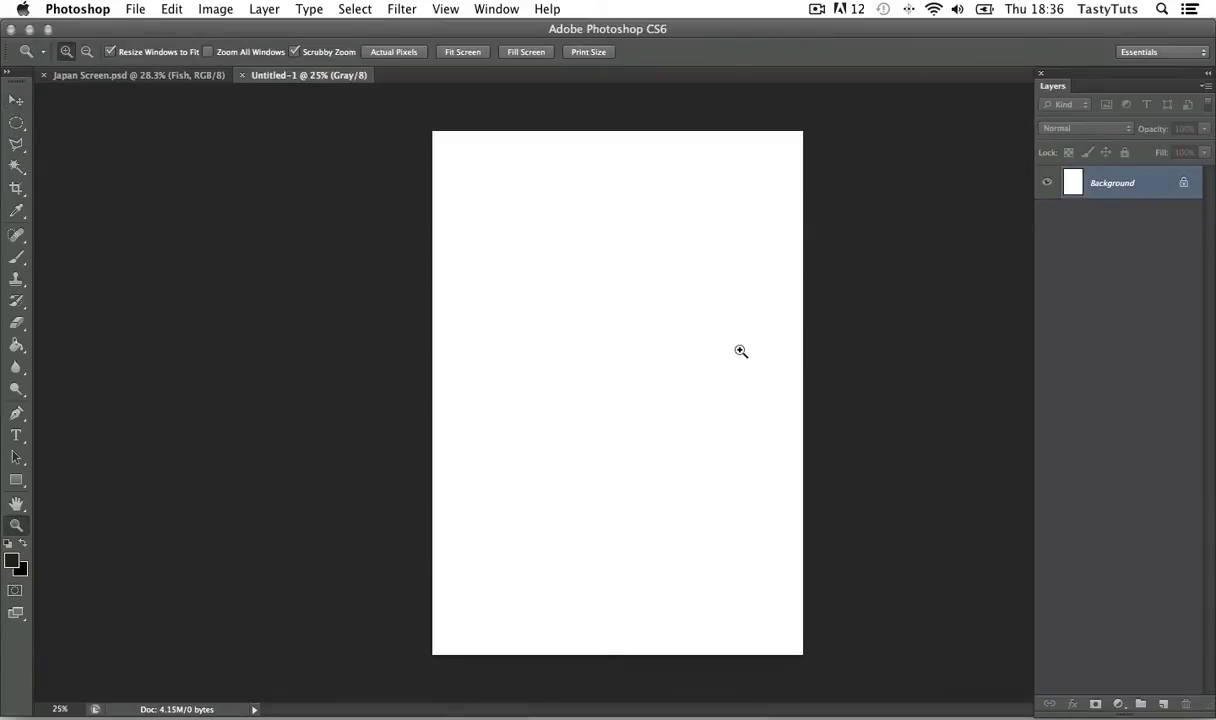
pyautogui.moveTo(738, 350); pyautogui.dragTo(746, 347)
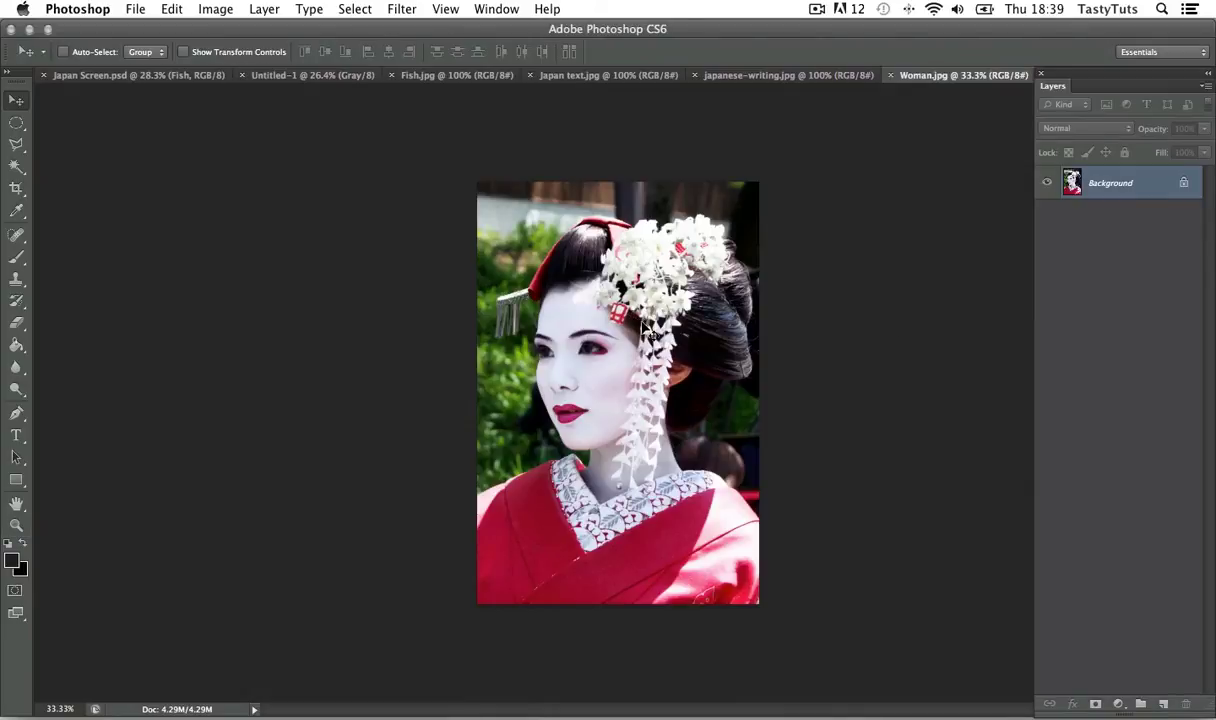
# - Copy the Woman.jpg photo to the middle of the new document and the Fish.jpg drawing to its upper-left area
pyautogui.moveTo(618, 312); pyautogui.dragTo(668, 352)
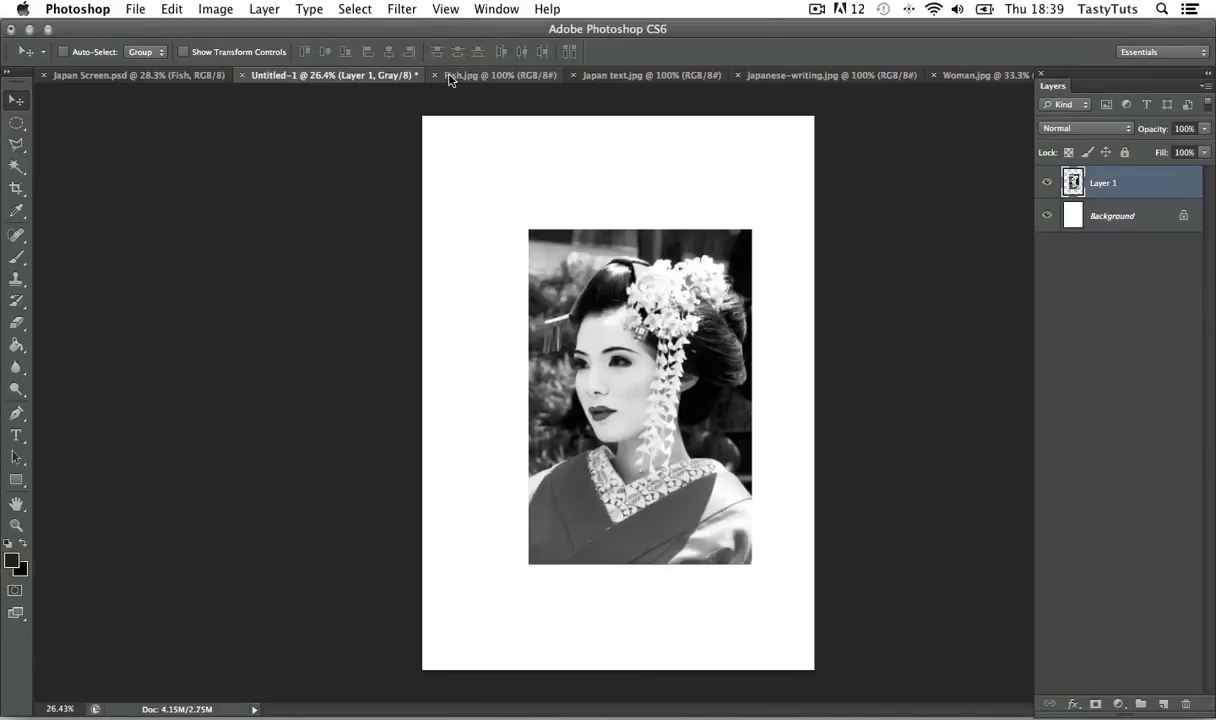
pyautogui.click(442, 76)
pyautogui.moveTo(604, 282); pyautogui.dragTo(506, 195)
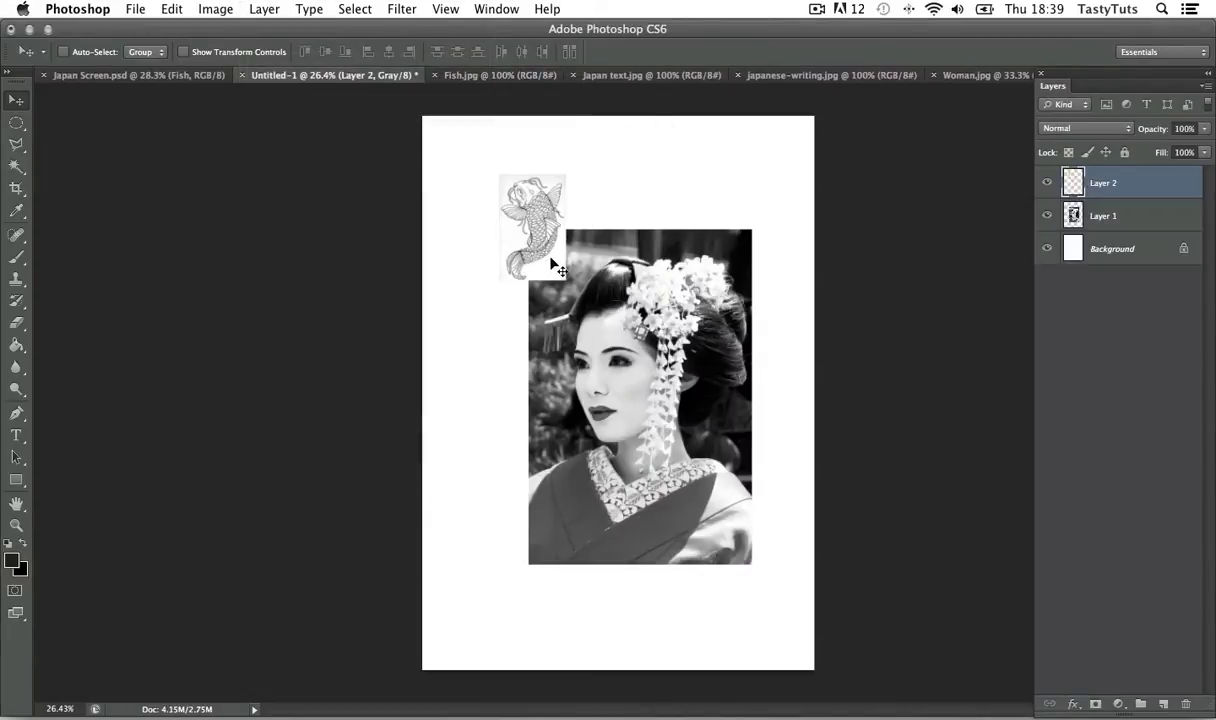
# - Copy the Japan text.jpg and japanese-writing.jpg images into the lower-left area of the new document
pyautogui.click(590, 74)
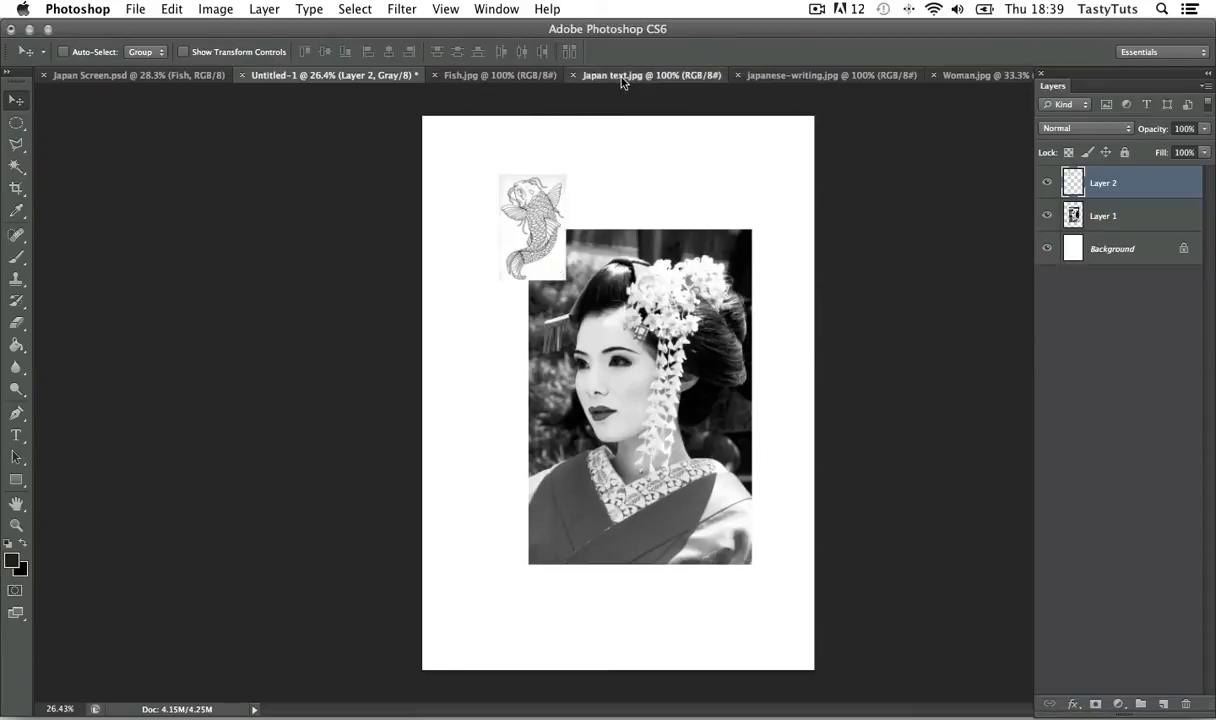
pyautogui.moveTo(570, 278); pyautogui.dragTo(525, 478)
pyautogui.click(787, 75)
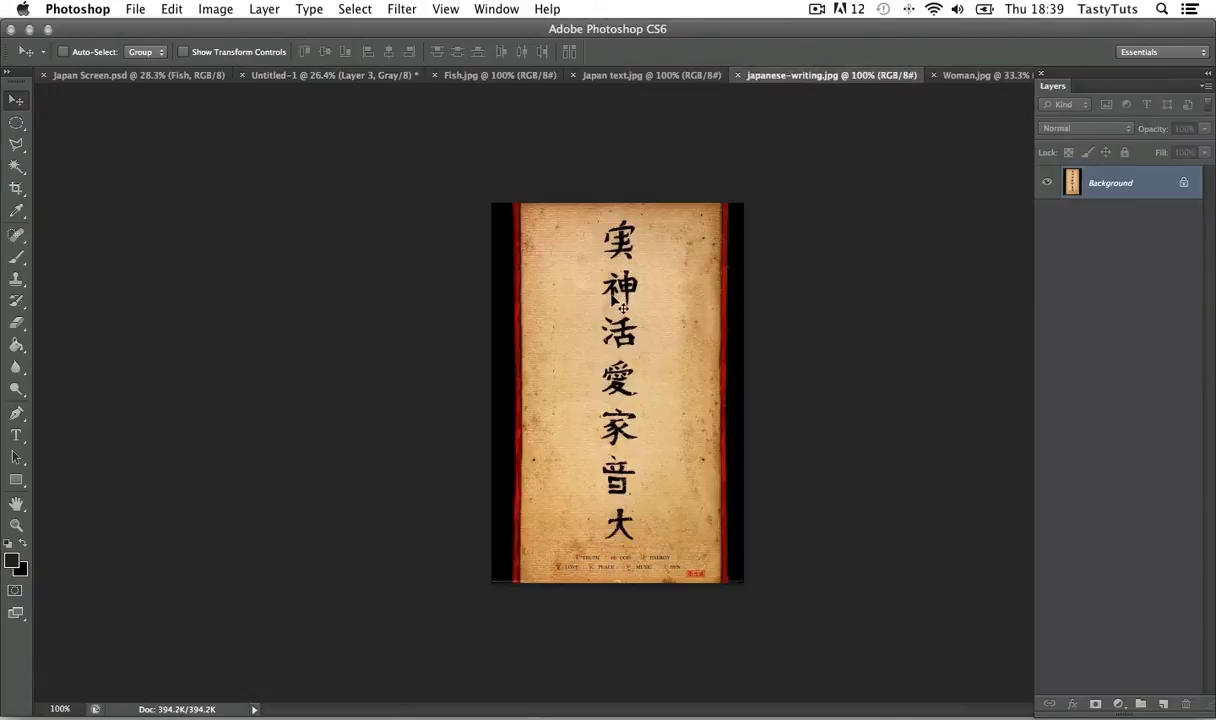
pyautogui.moveTo(585, 222); pyautogui.dragTo(586, 538)
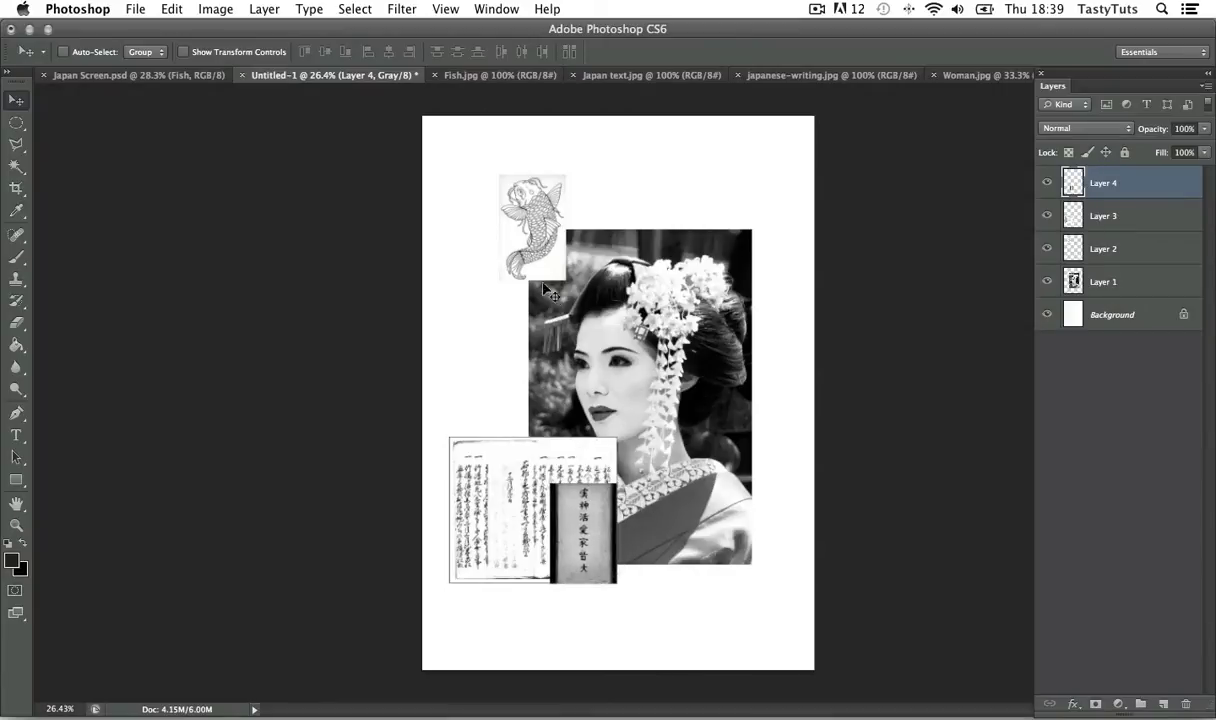
# - Enlarge the fish drawing on Layer 2 with Free Transform so it fills the page's upper-left area
pyautogui.click(1060, 216)
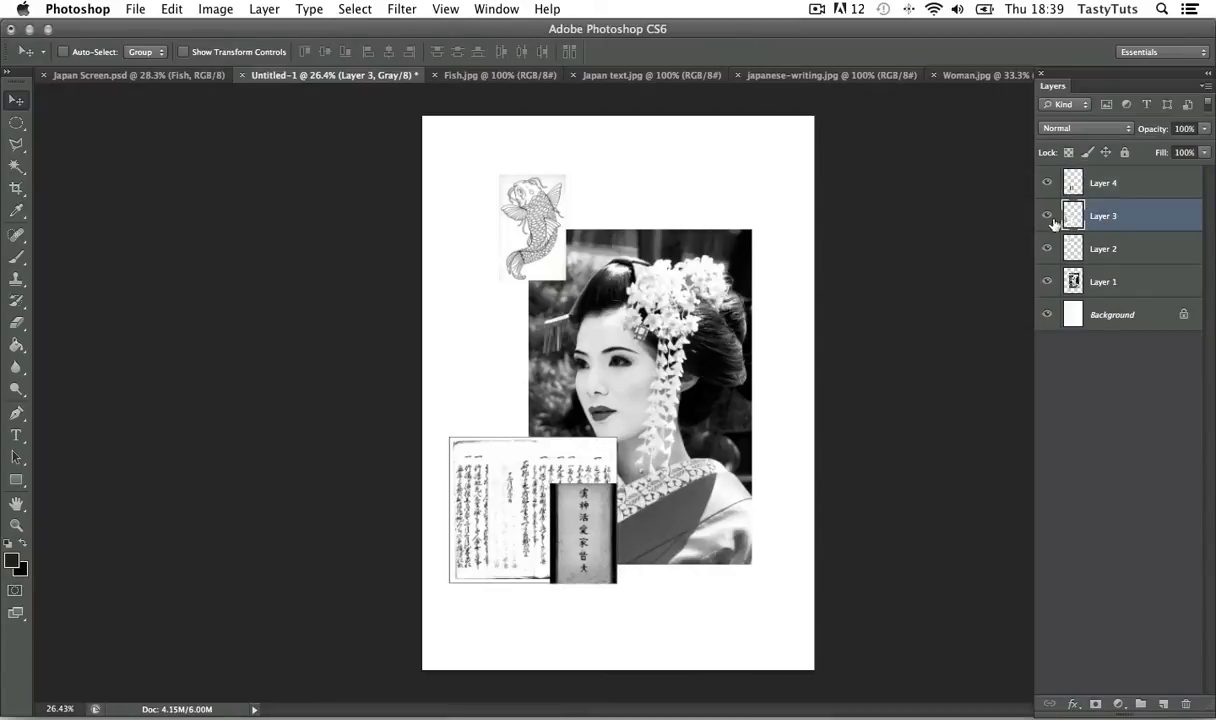
pyautogui.click(1095, 248)
pyautogui.press('super+t')
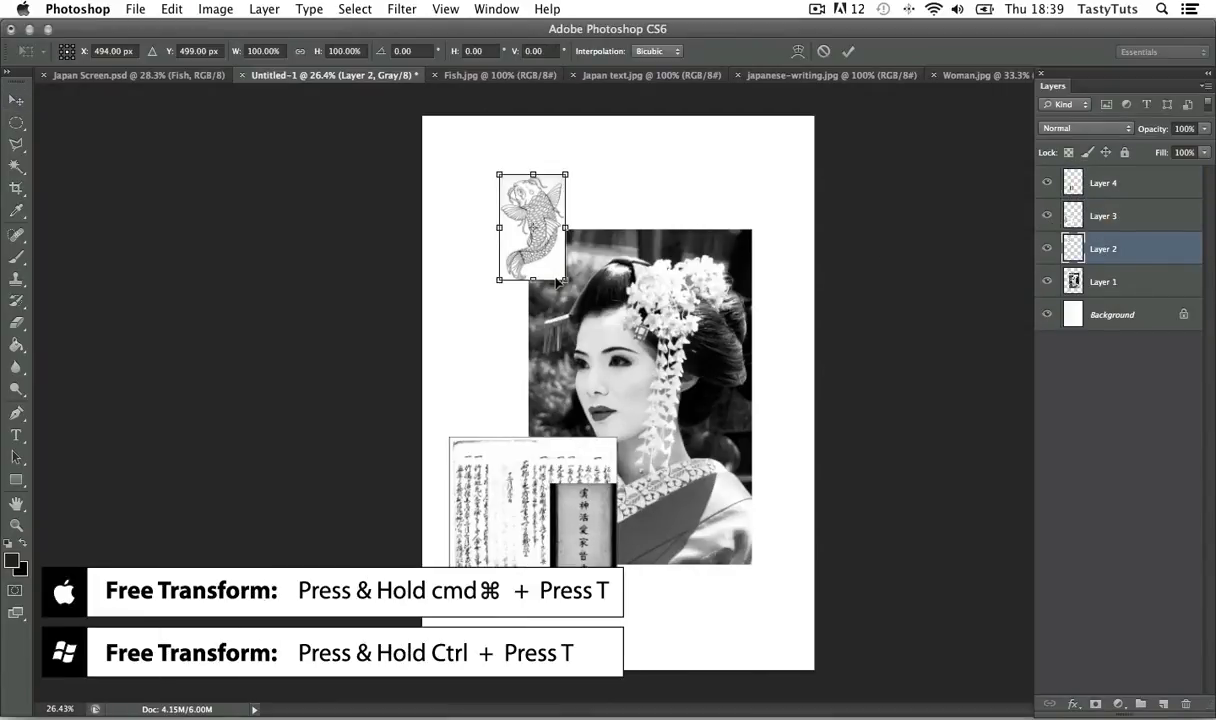
pyautogui.moveTo(561, 277); pyautogui.dragTo(622, 368)
pyautogui.moveTo(594, 256); pyautogui.dragTo(600, 312)
pyautogui.press('Return')
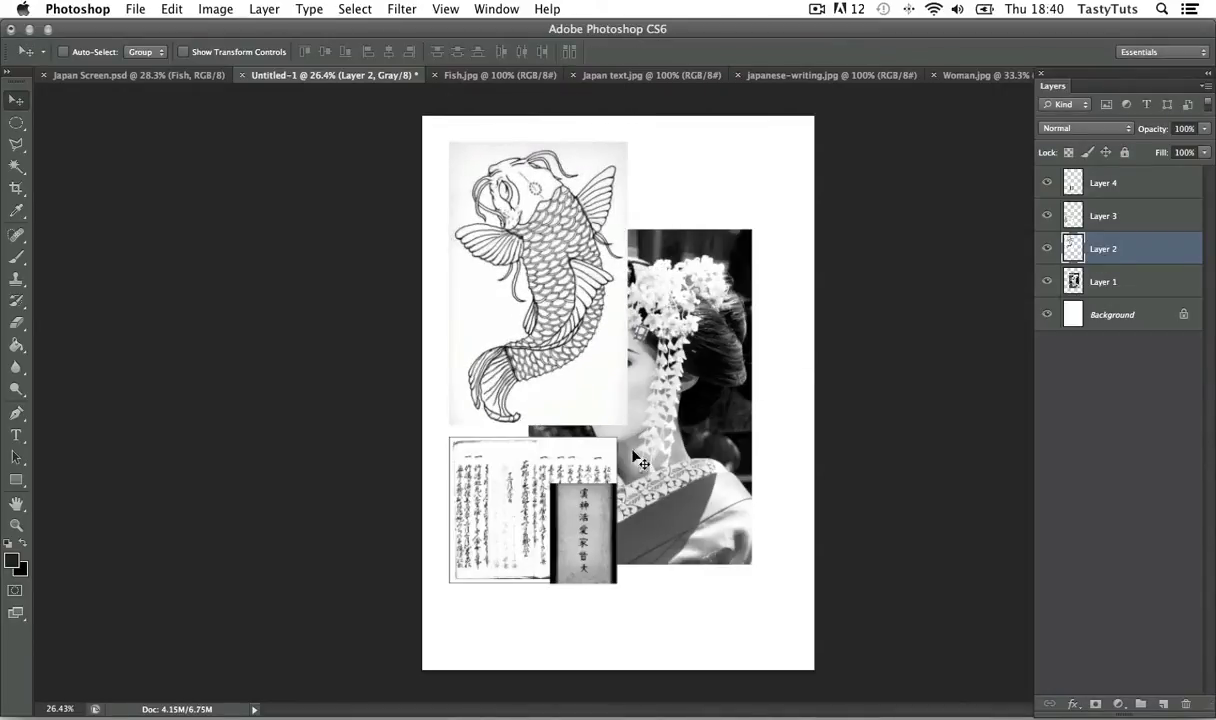
# - Scale the Japanese writing scroll on Layer 4 to about 145% and position it over the lower part of the text page
pyautogui.rightClick(587, 545)
pyautogui.click(590, 547)
pyautogui.moveTo(592, 540); pyautogui.dragTo(583, 515)
pyautogui.press('super+t')
pyautogui.moveTo(605, 565); pyautogui.dragTo(630, 584)
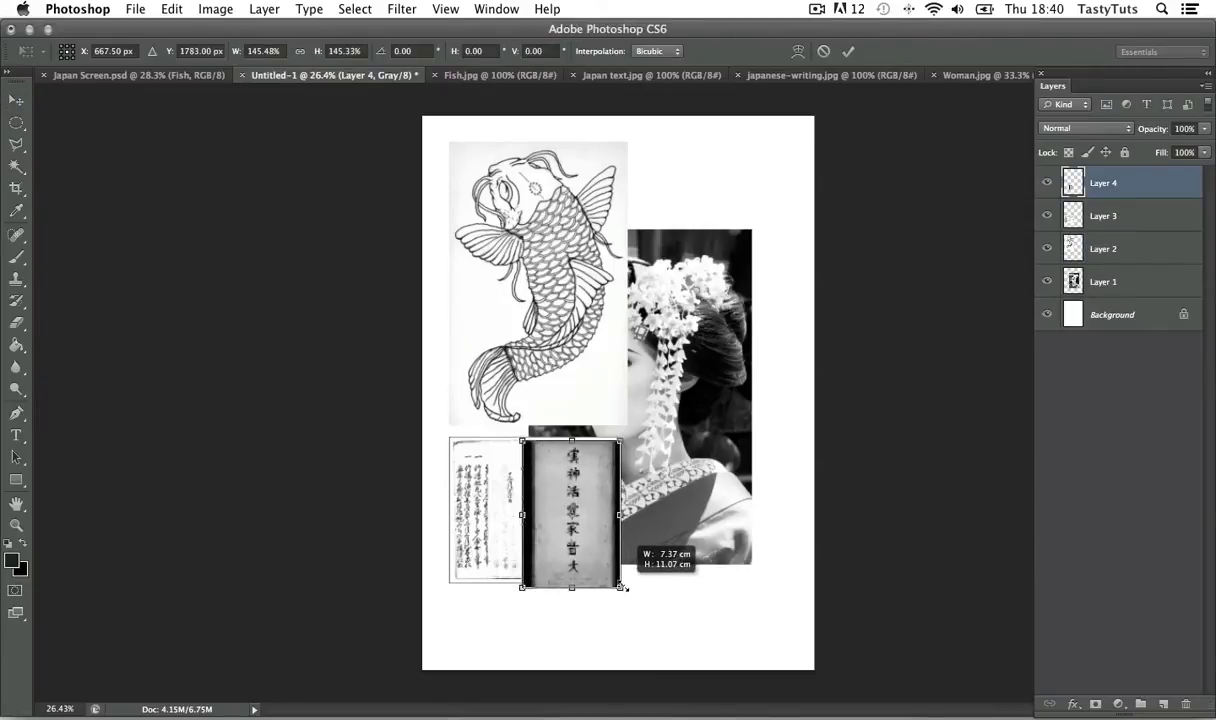
pyautogui.press('Return')
pyautogui.moveTo(575, 488); pyautogui.dragTo(595, 533)
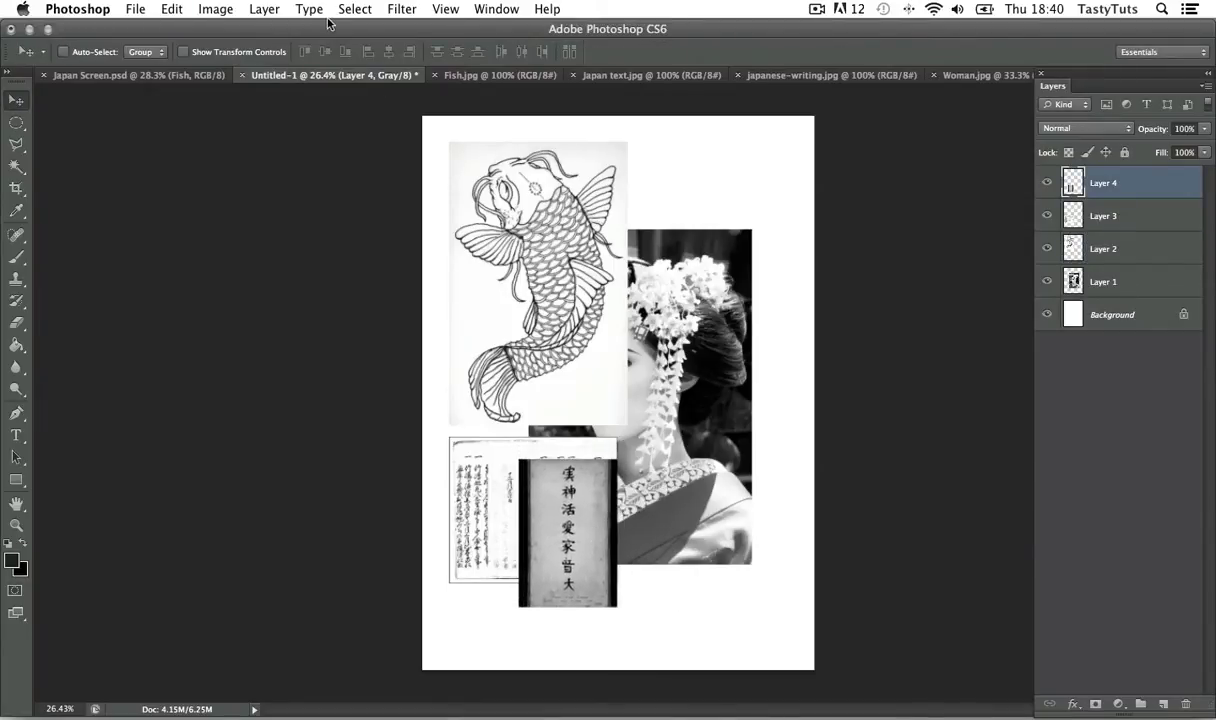
# - Convert the document's colour mode to RGB Color without flattening the layers
pyautogui.click(210, 12)
pyautogui.moveTo(331, 30)
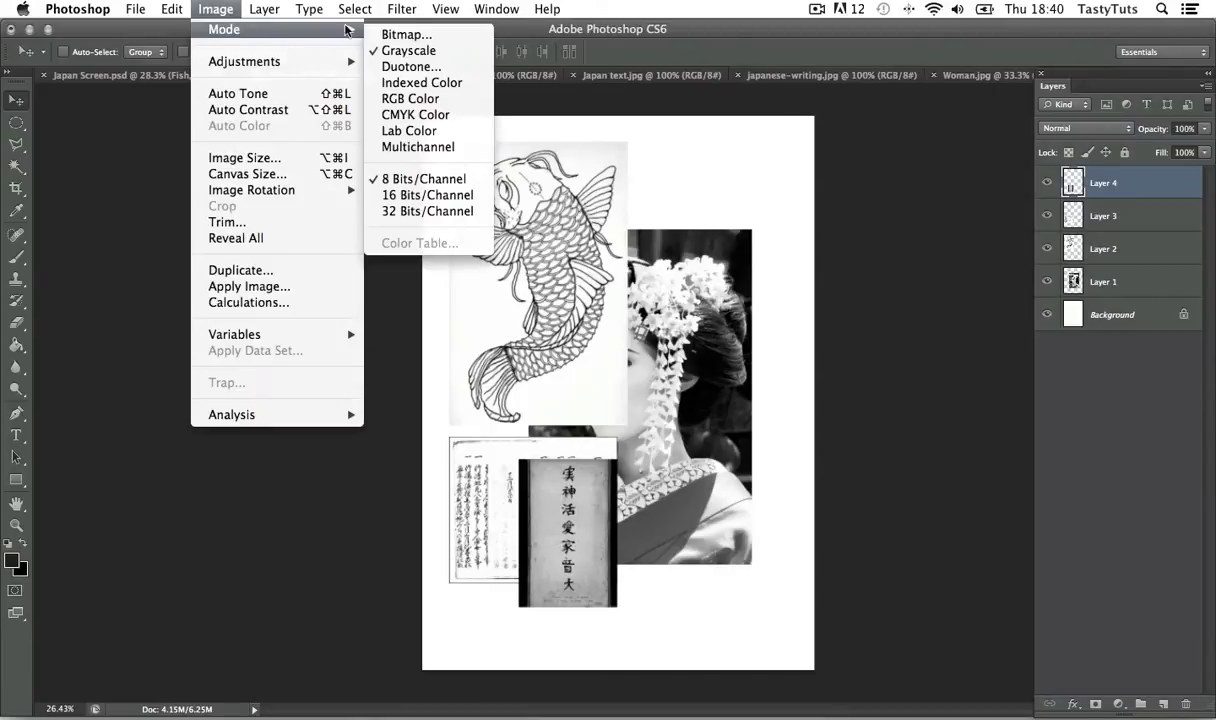
pyautogui.click(424, 100)
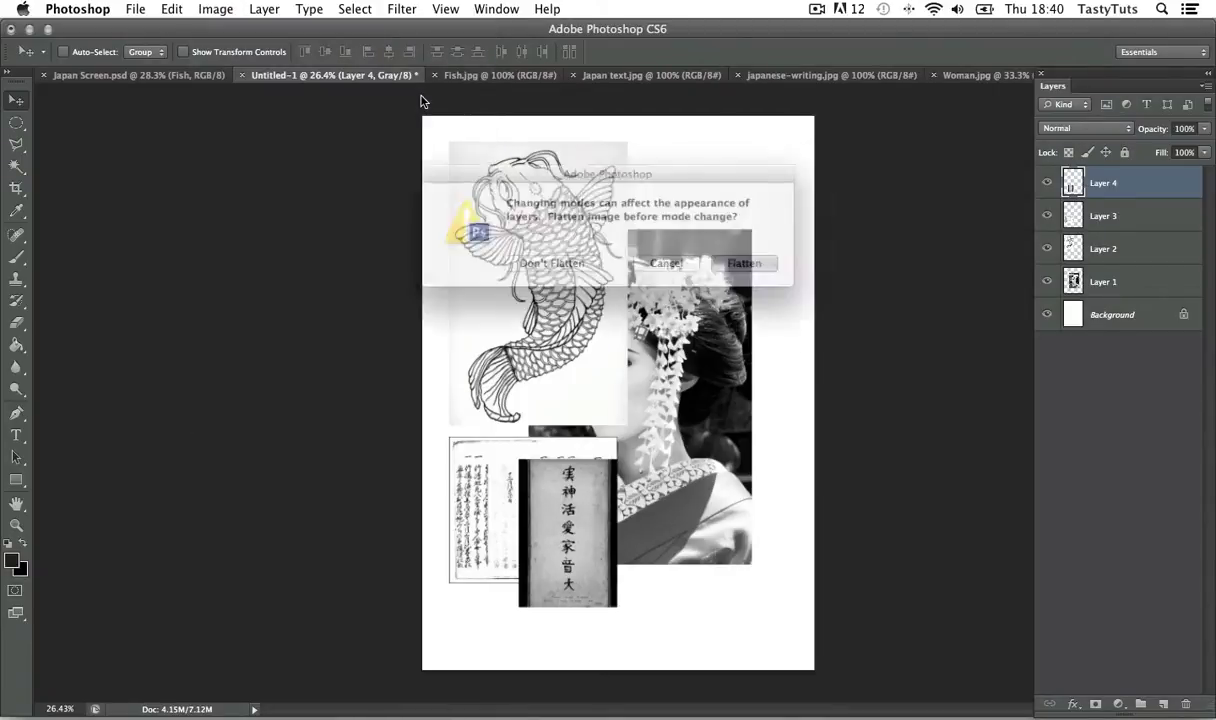
pyautogui.click(662, 265)
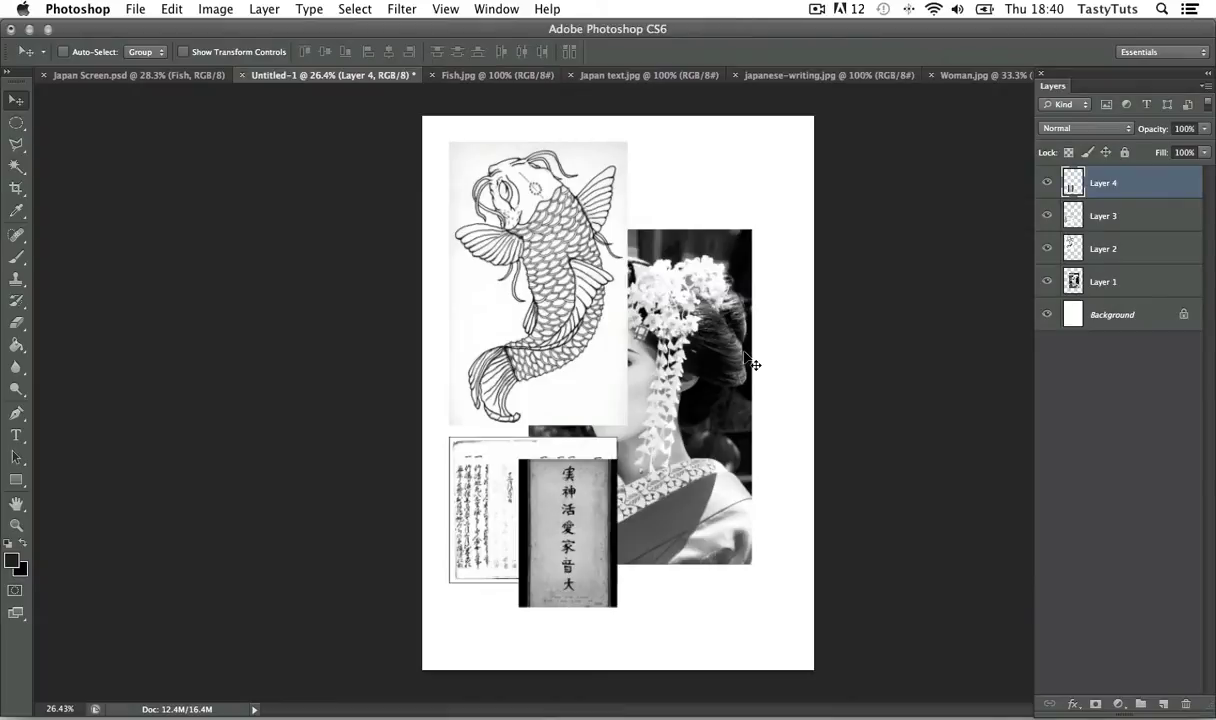
# - Move the woman photo on Layer 1 slightly right and down, and bring its layer to the top of the stack
pyautogui.press('z')
pyautogui.moveTo(626, 362); pyautogui.dragTo(680, 378)
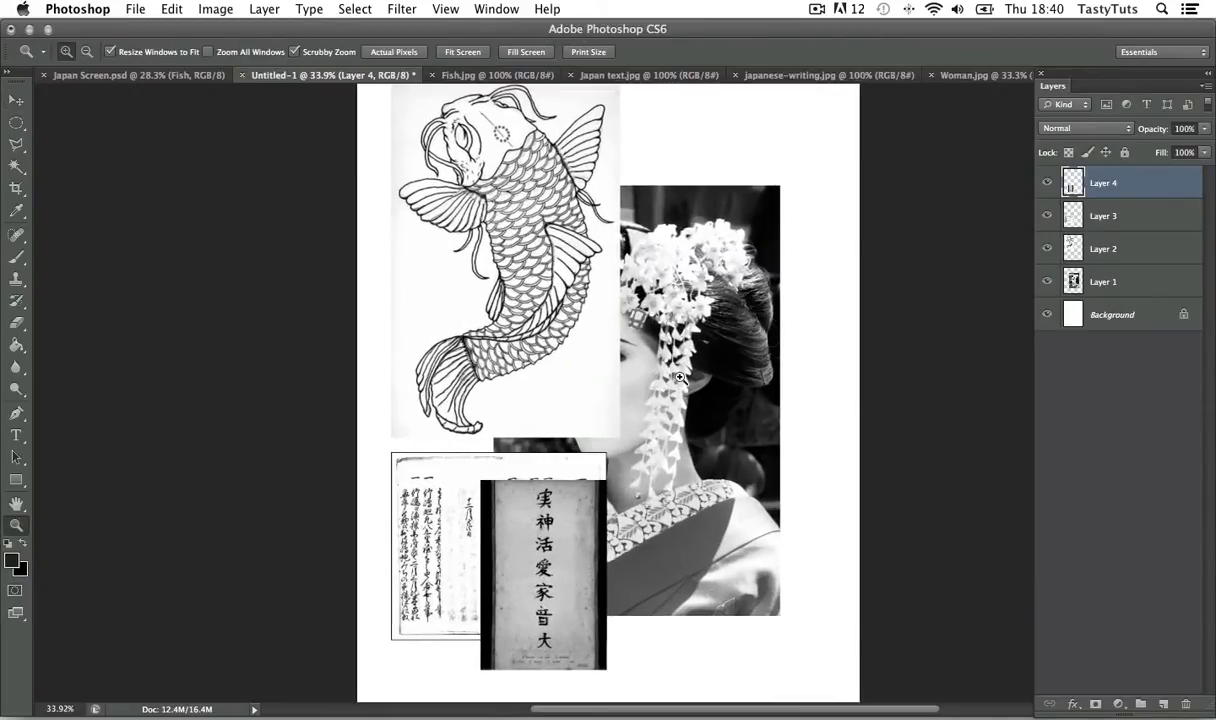
pyautogui.click(1100, 280)
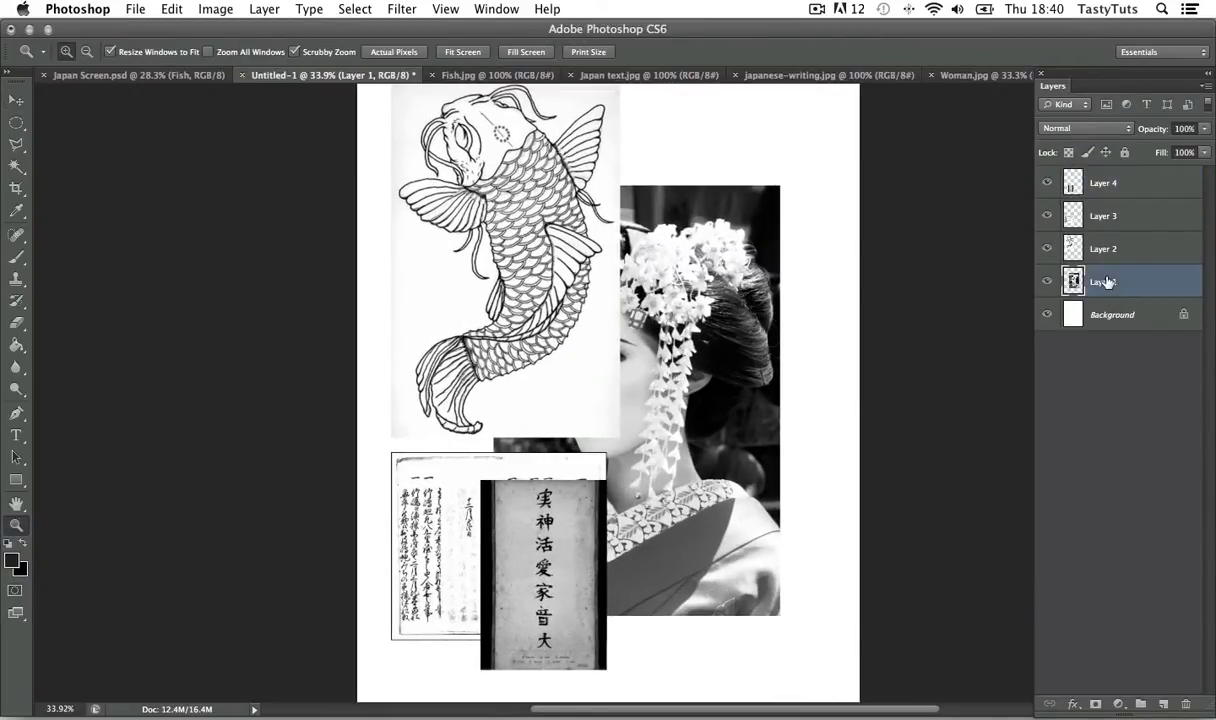
pyautogui.press('v')
pyautogui.moveTo(662, 316); pyautogui.dragTo(704, 328)
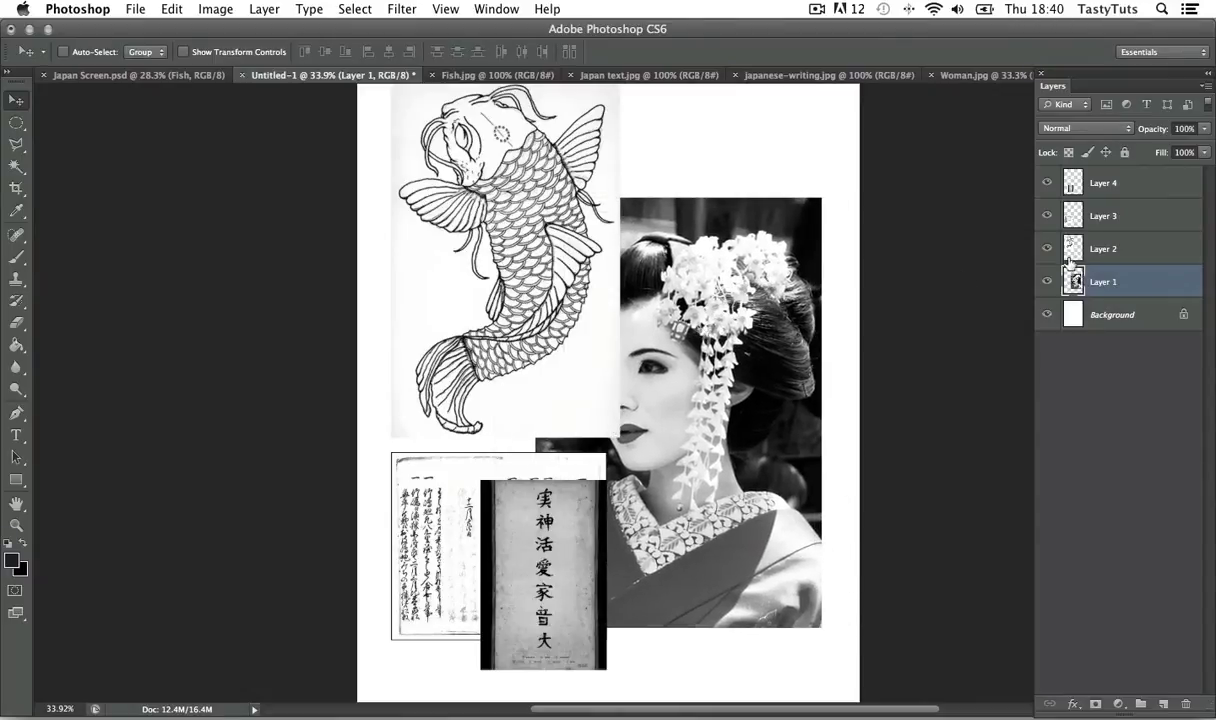
pyautogui.moveTo(1100, 281); pyautogui.dragTo(1100, 172)
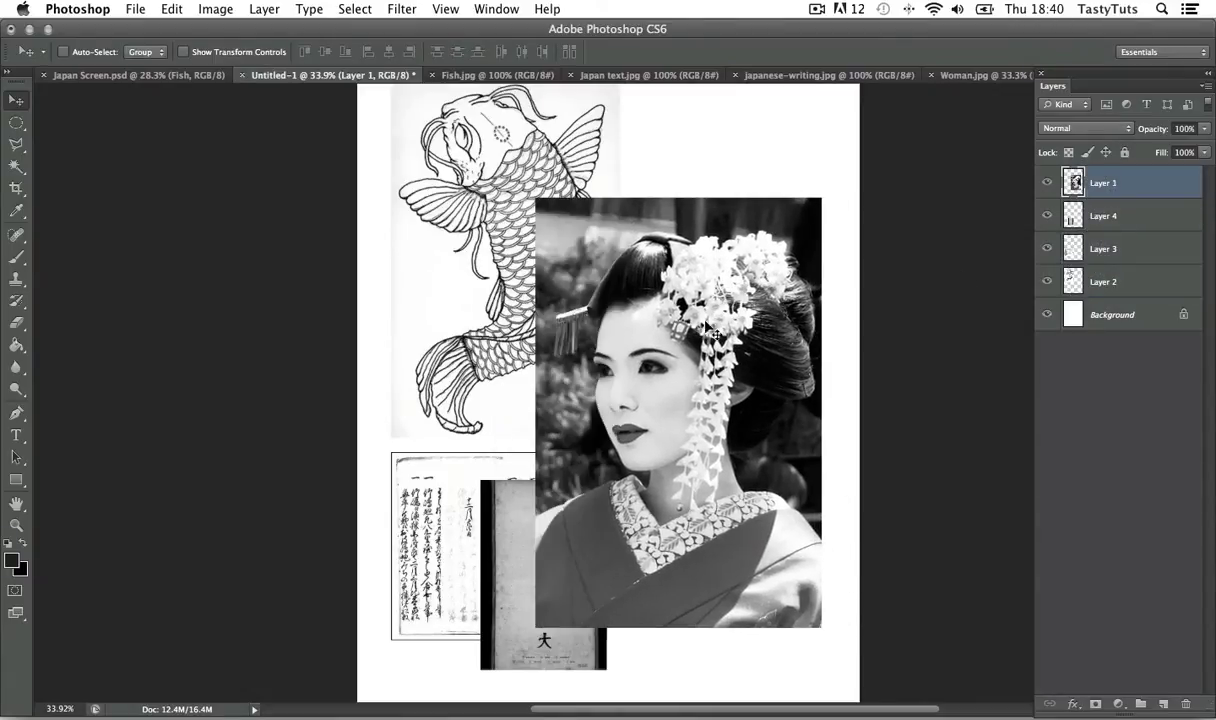
# - Add a new layer directly above the Background layer
pyautogui.click(1129, 313)
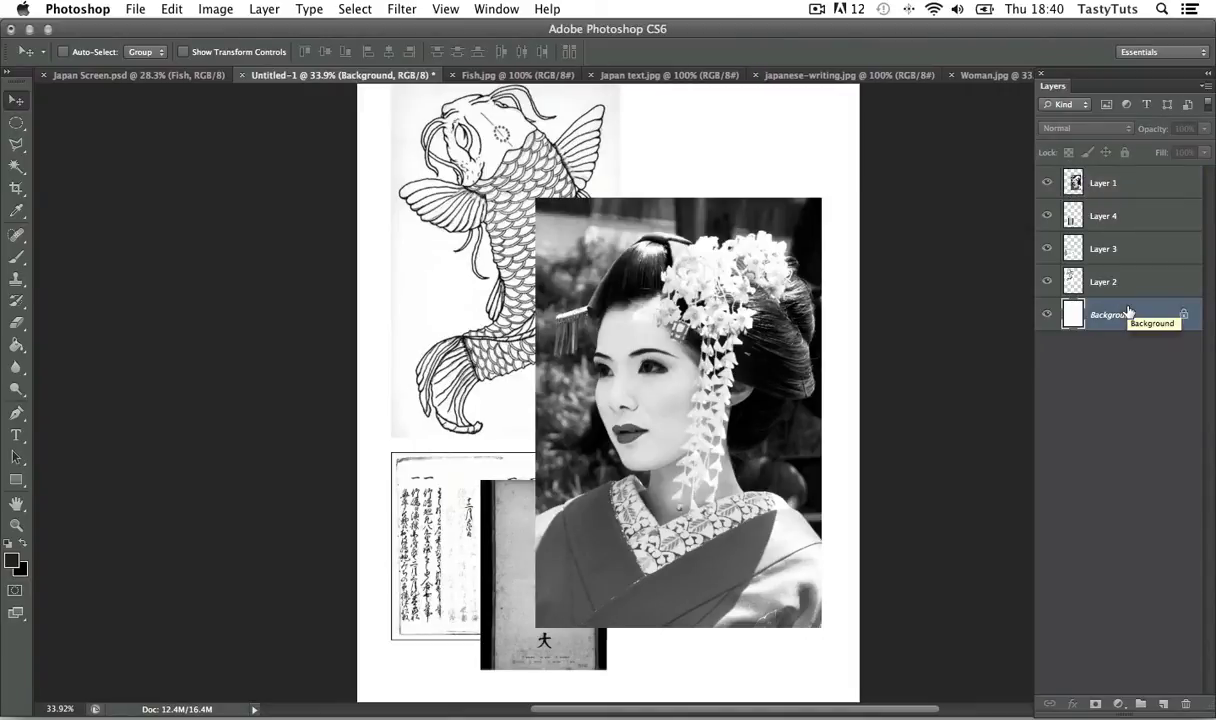
pyautogui.press('super+shift+n')
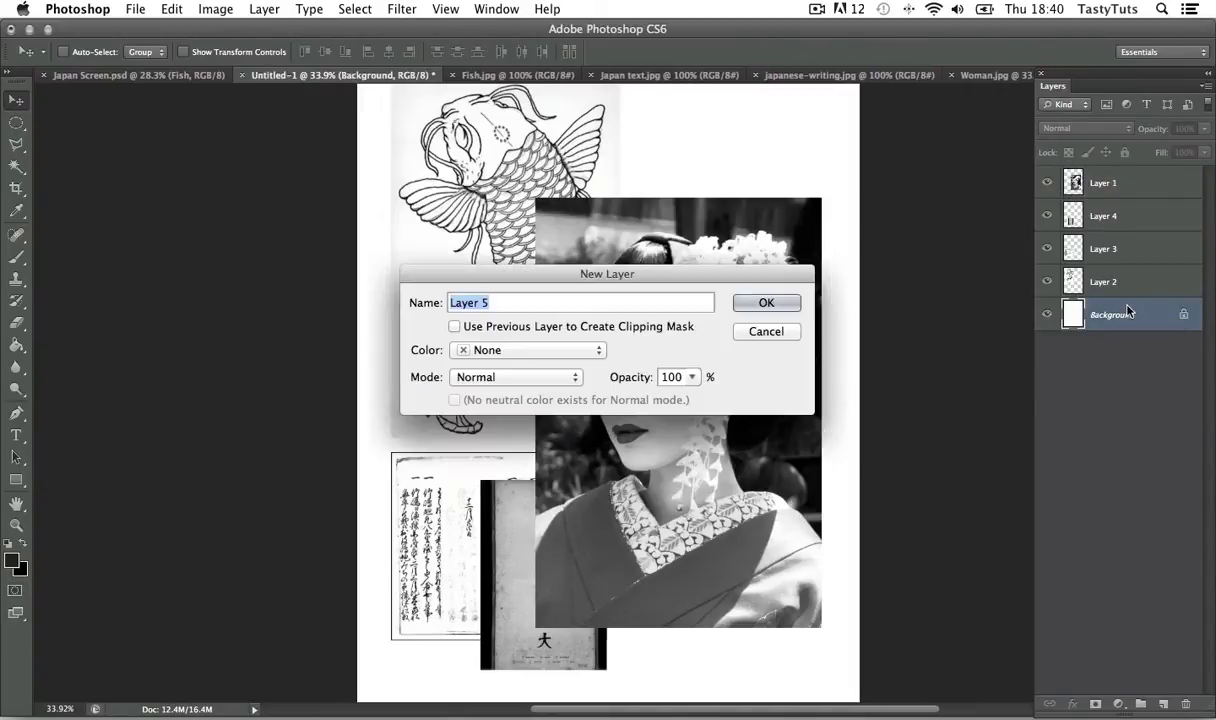
pyautogui.click(763, 304)
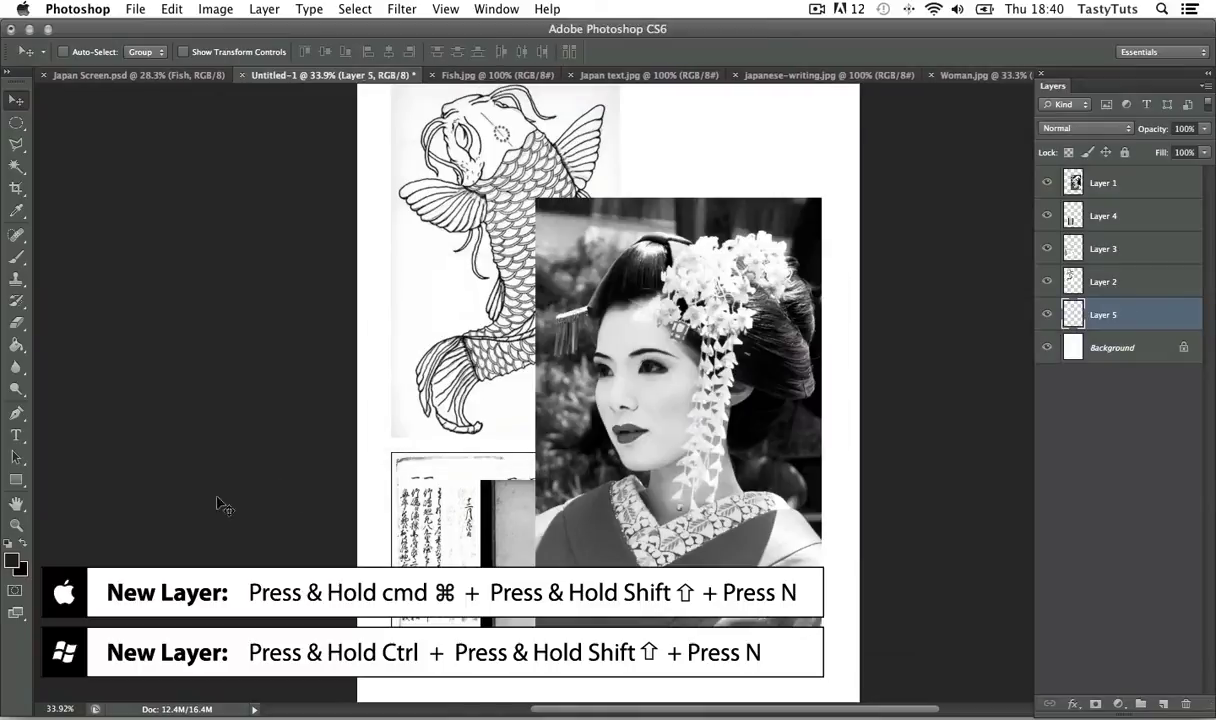
# - Set the foreground colour to a bright green and fill the new Layer 5 with it using the Paint Bucket
pyautogui.click(14, 560)
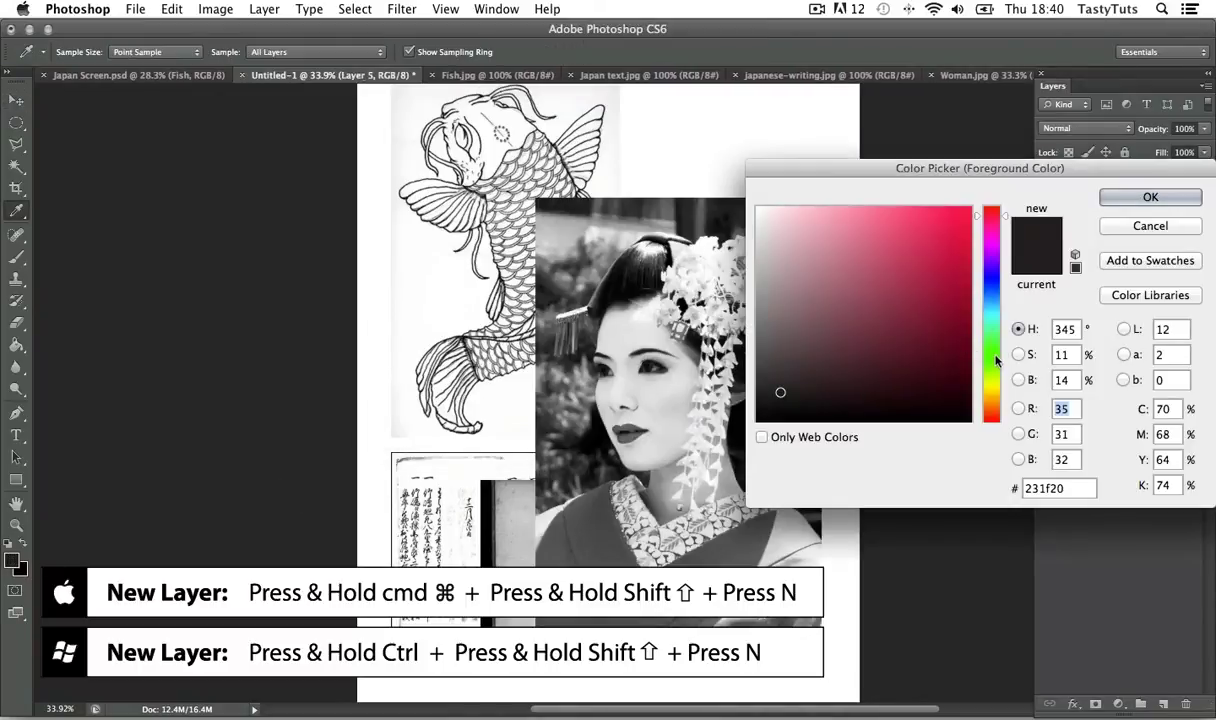
pyautogui.click(991, 354)
pyautogui.click(935, 226)
pyautogui.click(1150, 197)
pyautogui.press('g')
pyautogui.click(731, 311)
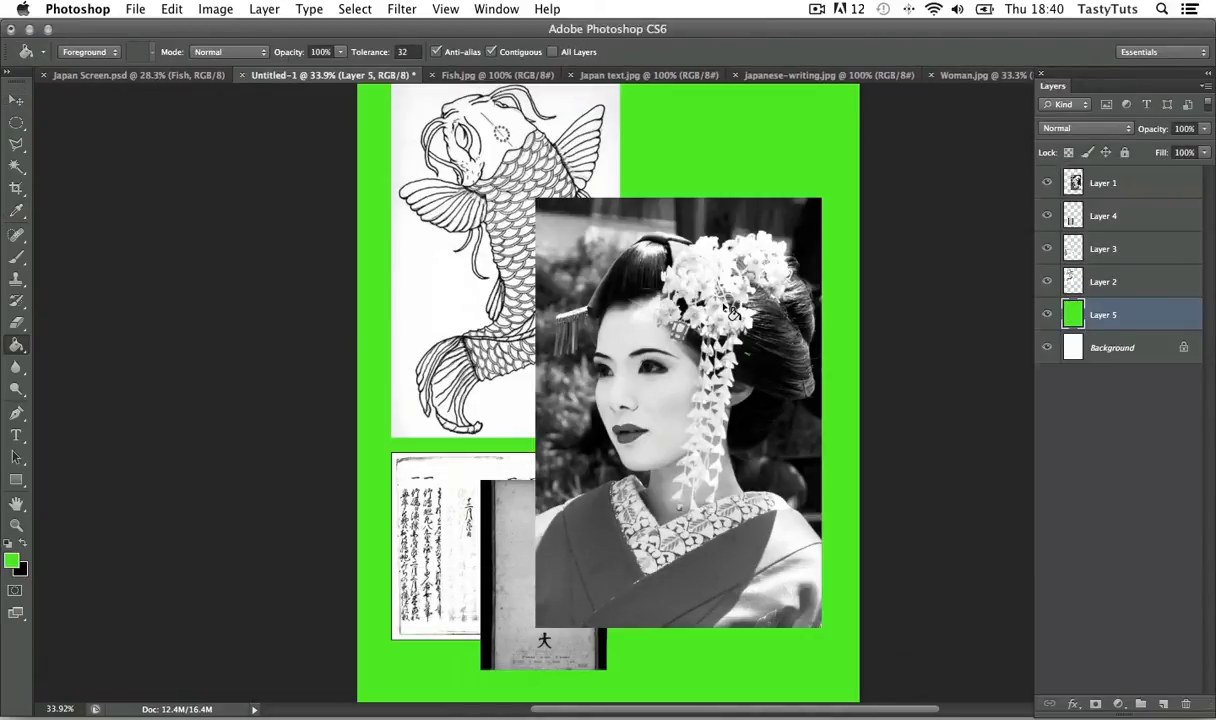
# - Trace a closed Pen tool path around the woman's head, hair flowers, neck and patterned kimono collar
pyautogui.scroll(3, 614, 275)
pyautogui.press('v')
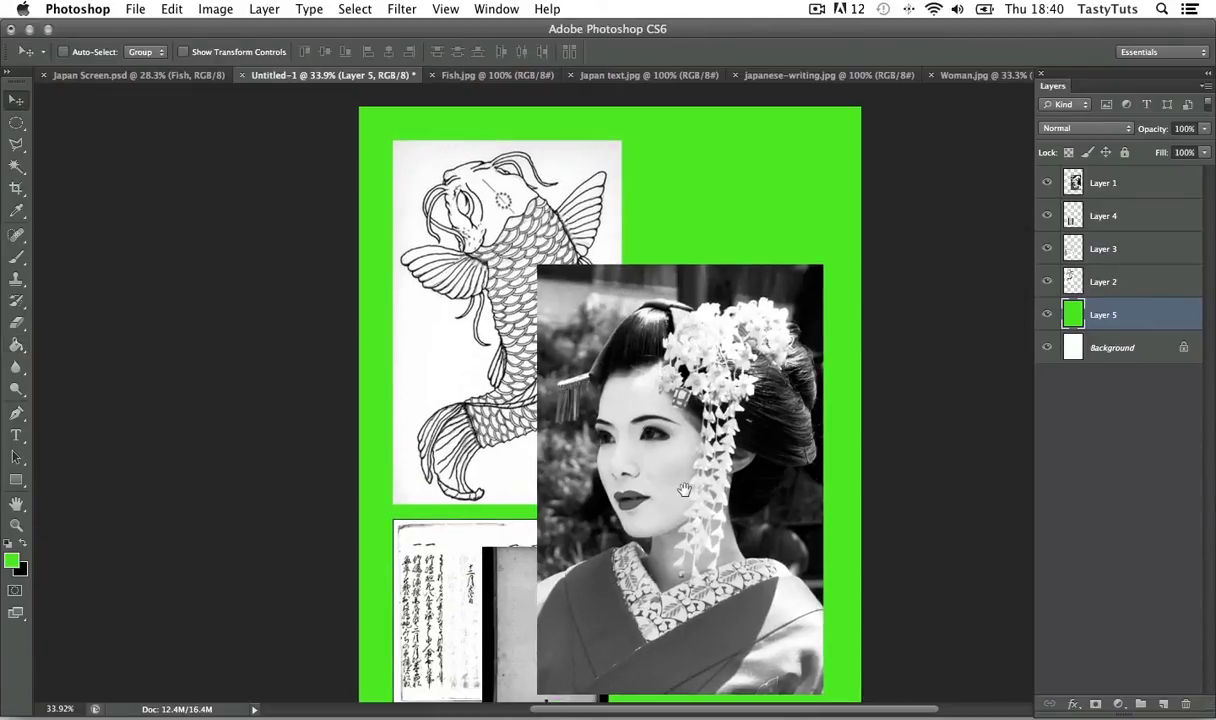
pyautogui.moveTo(684, 489); pyautogui.dragTo(732, 341)
pyautogui.press('z')
pyautogui.moveTo(658, 350)
pyautogui.mouseDown()
pyautogui.moveTo(639, 324)
pyautogui.moveTo(667, 344)
pyautogui.mouseUp()
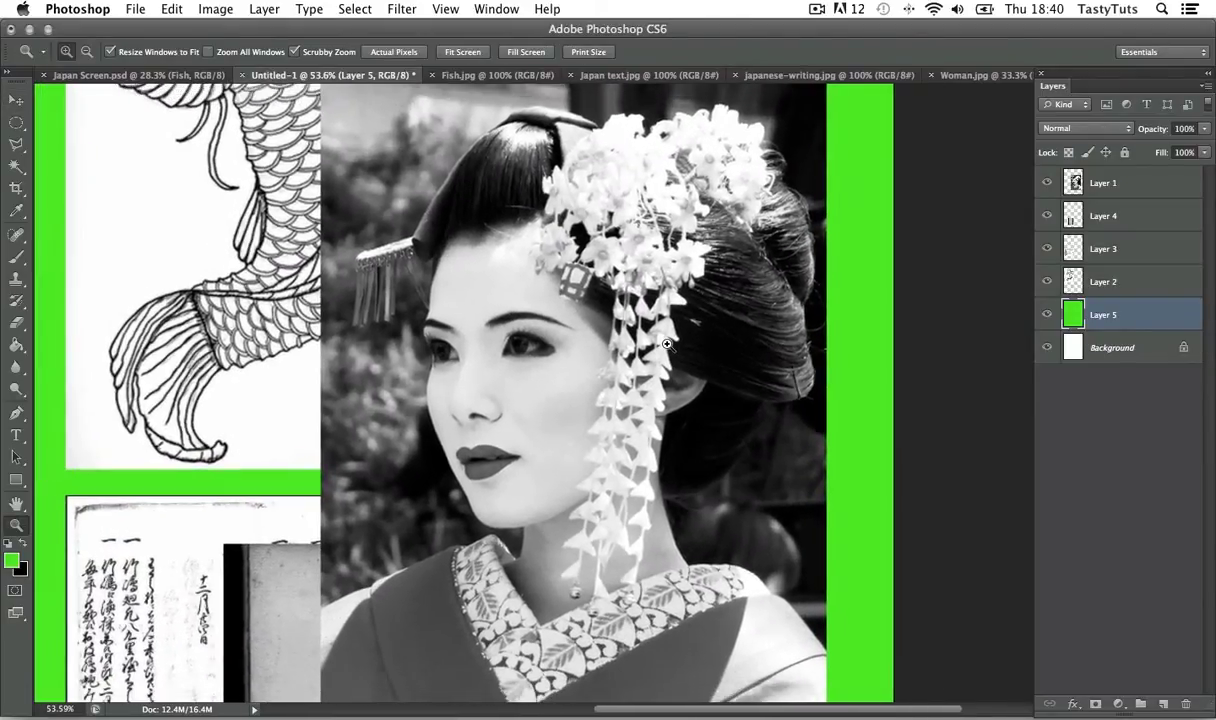
pyautogui.moveTo(739, 393); pyautogui.dragTo(727, 373)
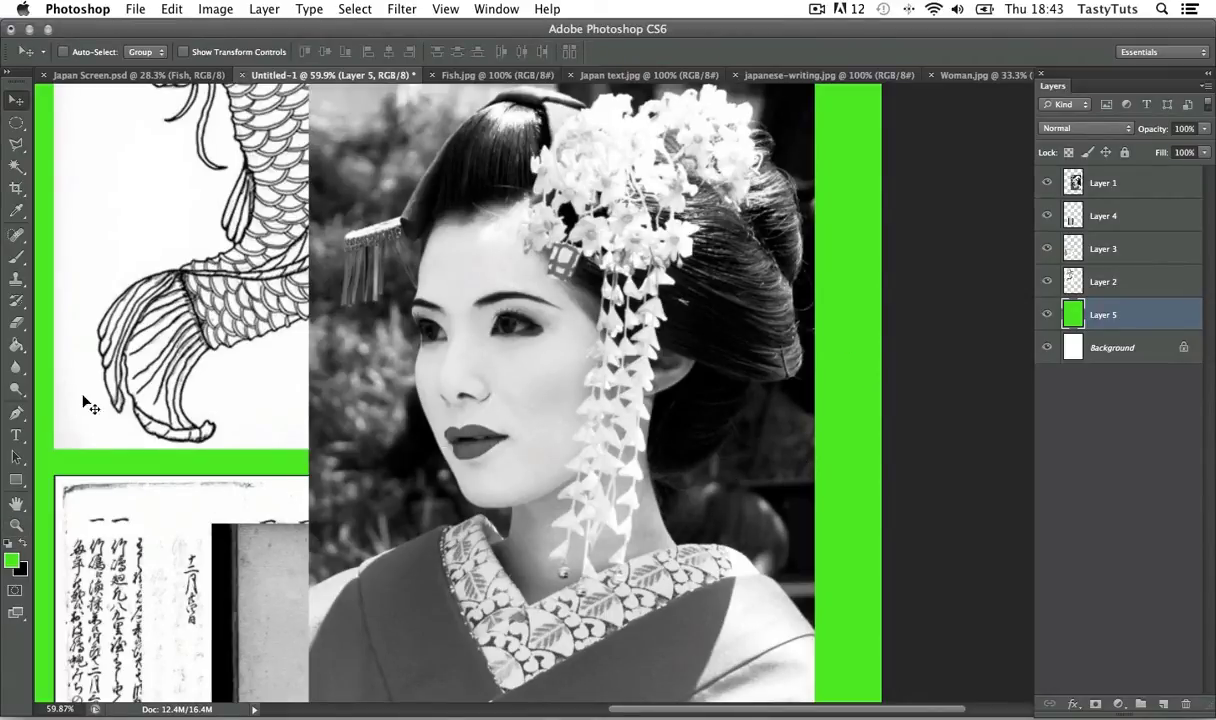
pyautogui.click(17, 415)
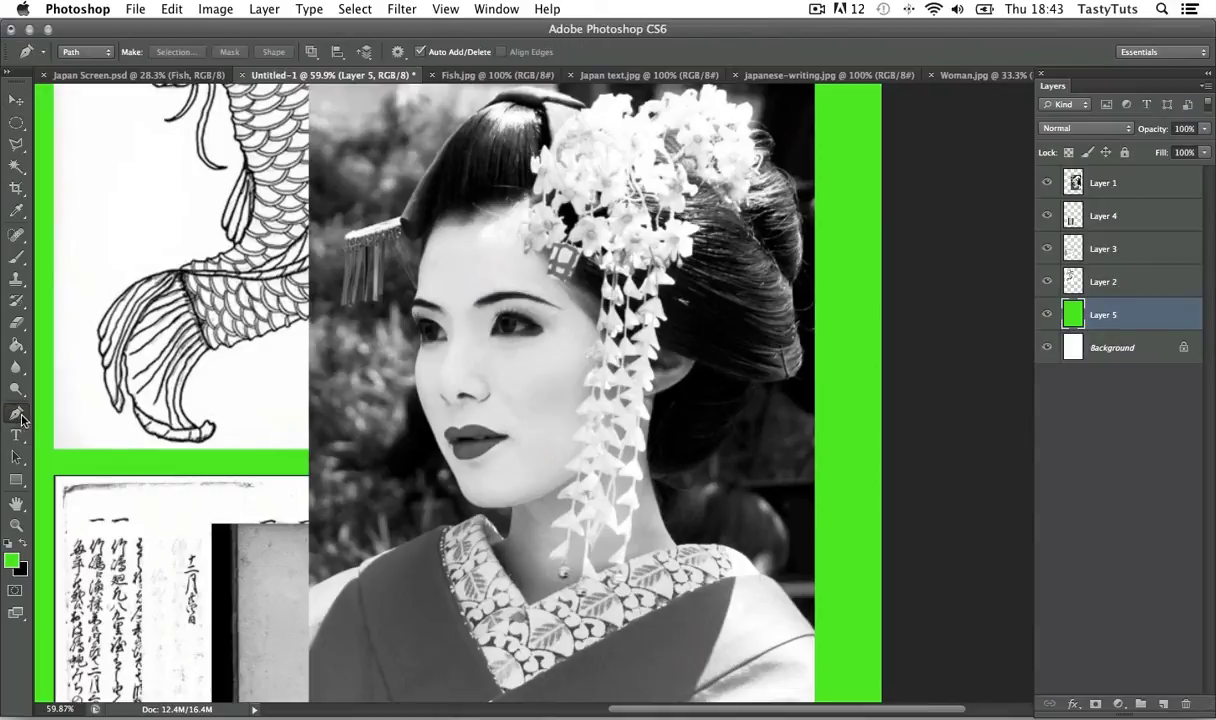
pyautogui.click(684, 485)
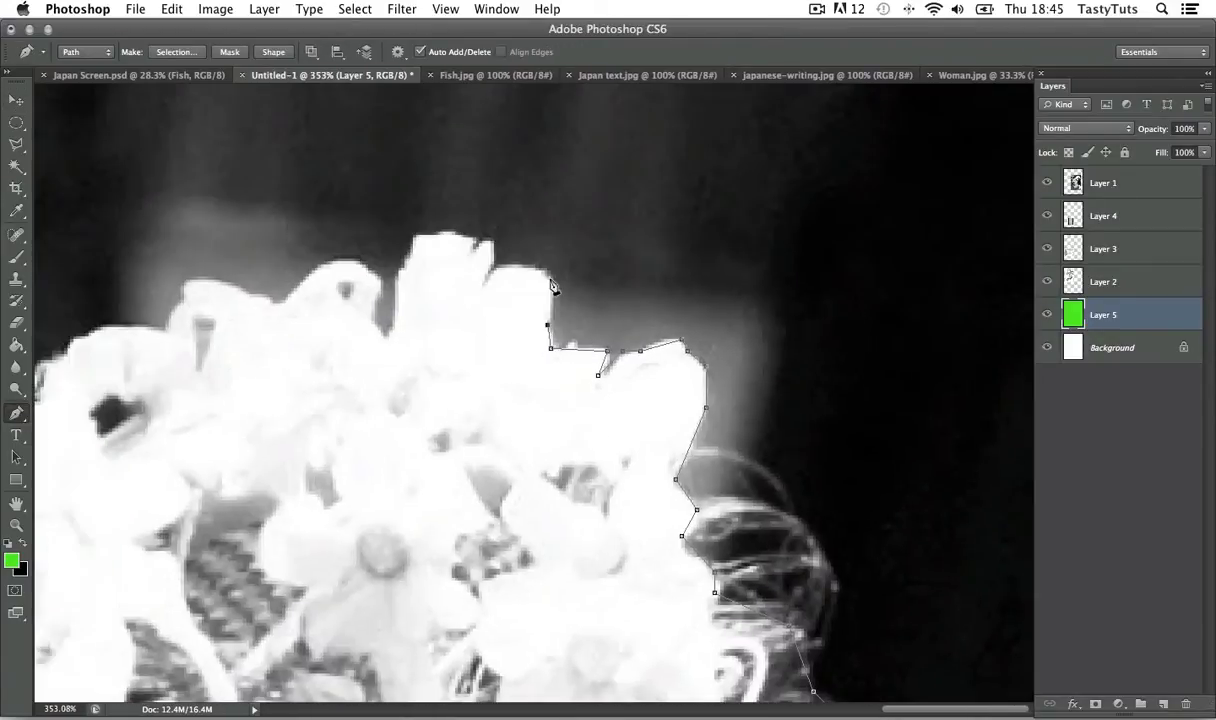
pyautogui.click(377, 280)
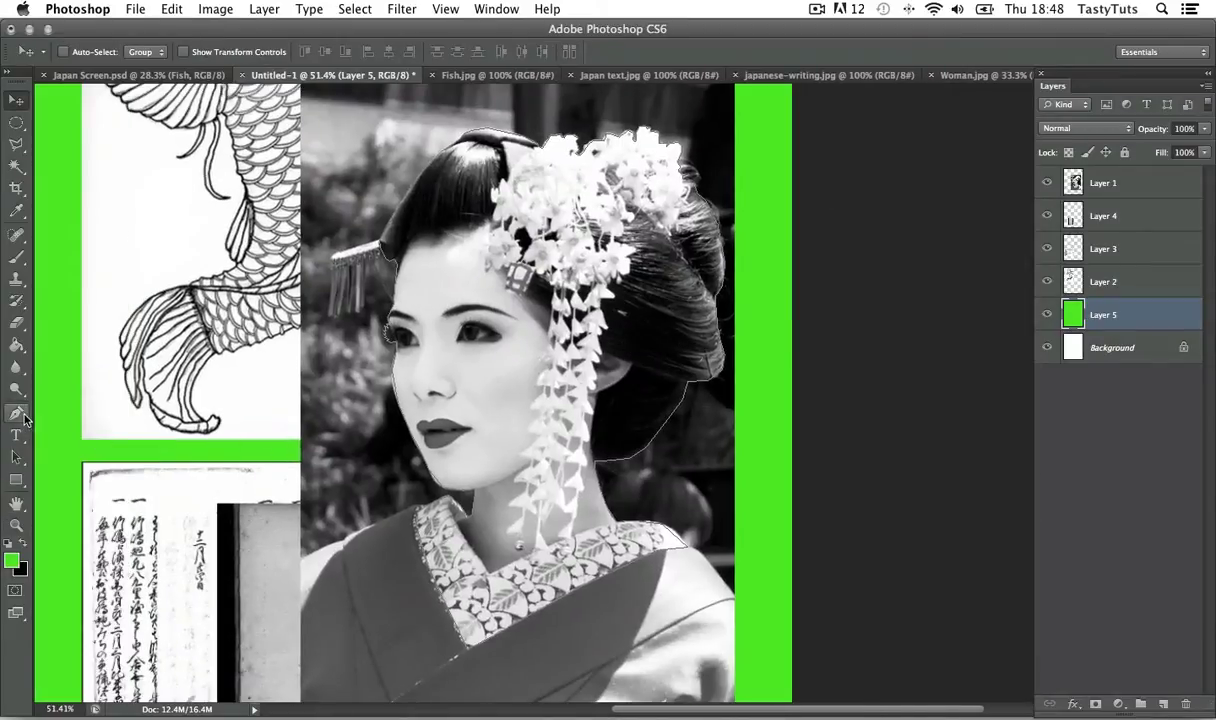
# - Curve the straight path segments with the Convert Point tool so the outline follows the woman's hair, flowers, face and collar
pyautogui.click(20, 415)
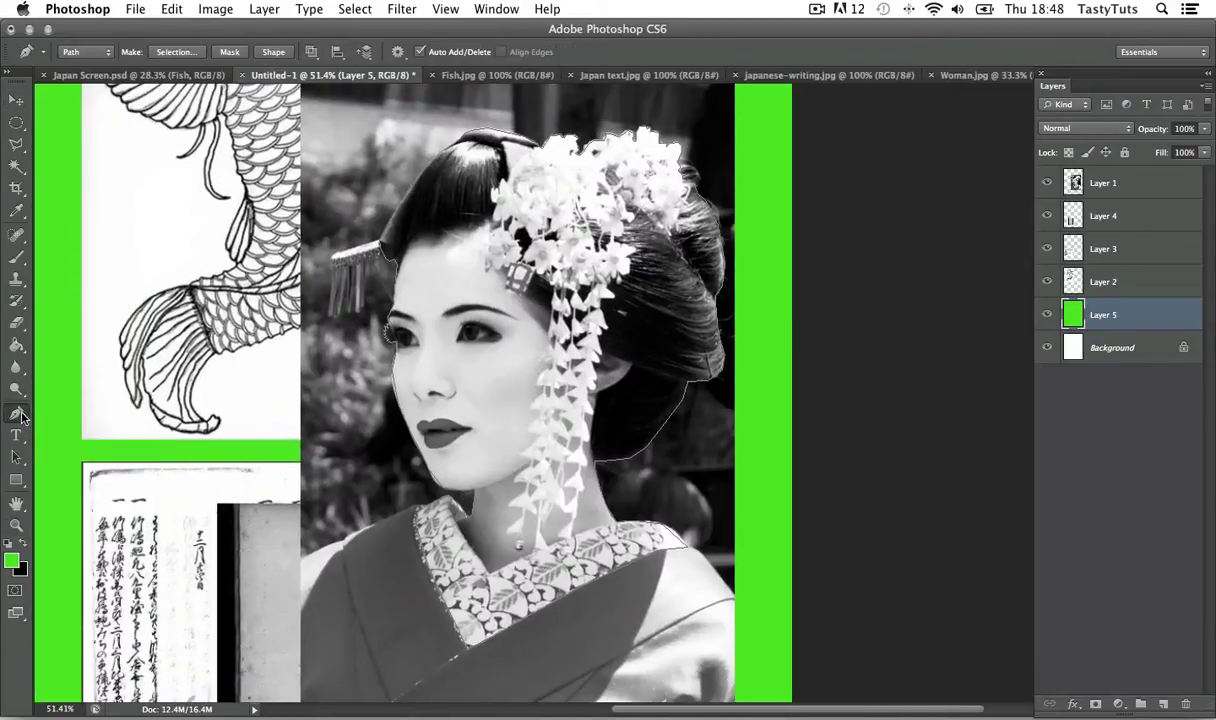
pyautogui.click(20, 415)
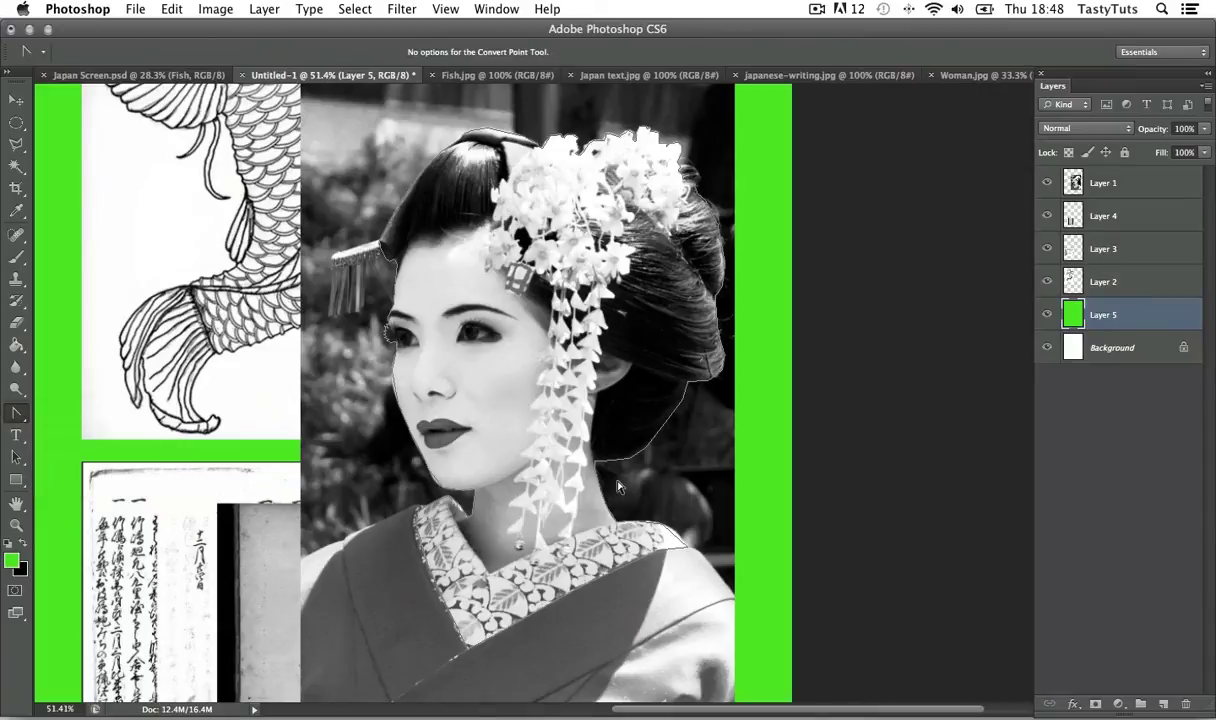
pyautogui.moveTo(617, 482); pyautogui.dragTo(607, 437)
pyautogui.hscroll(-15, 580, 420)
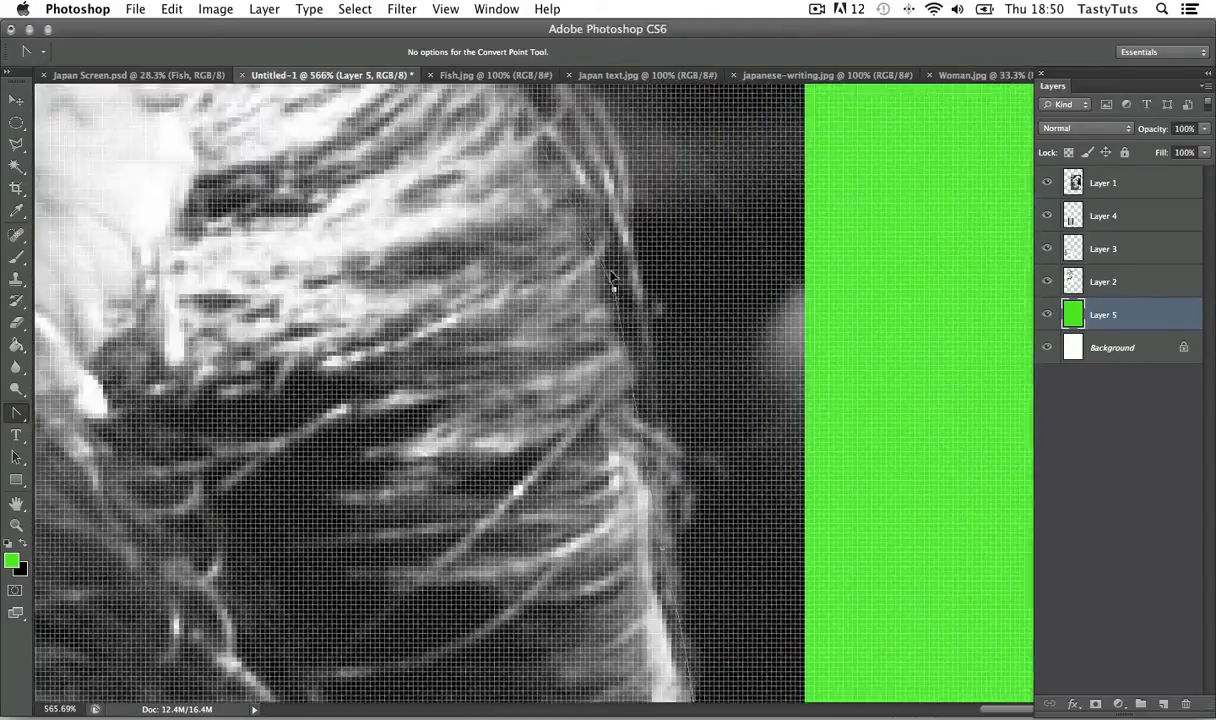
pyautogui.scroll(5, 530, 420)
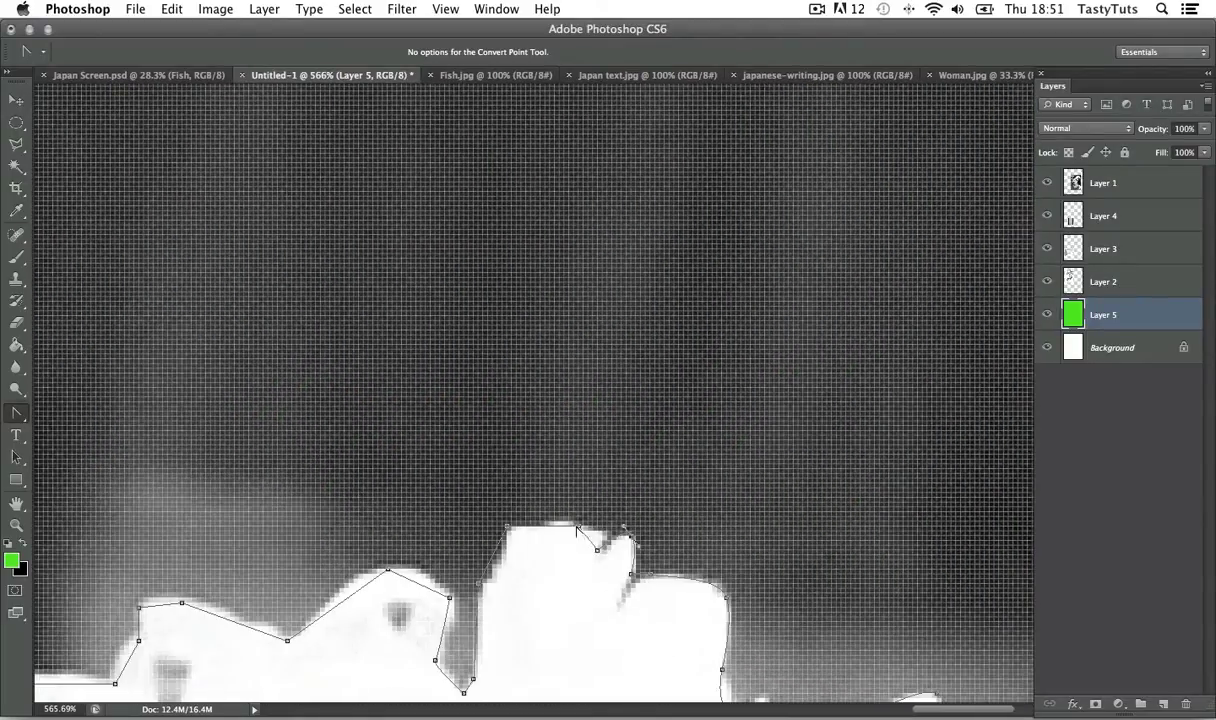
pyautogui.scroll(-5, 530, 420)
pyautogui.hscroll(15, 515, 400)
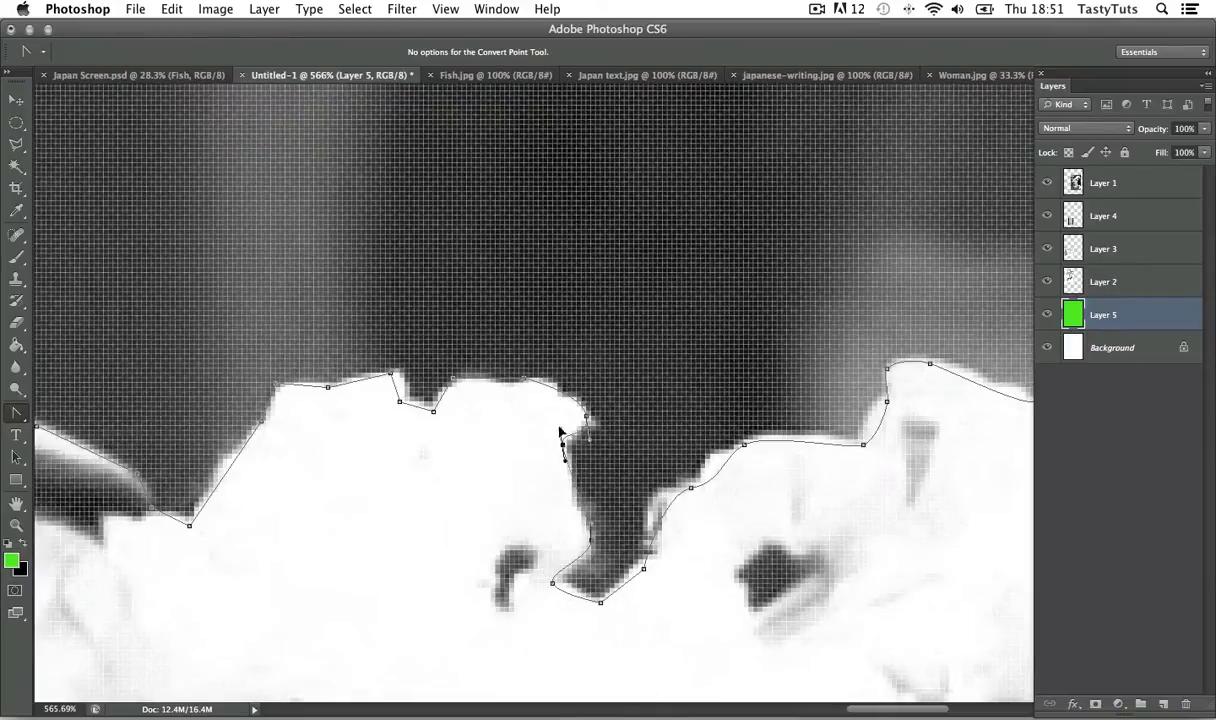
pyautogui.hscroll(-10, 346, 272)
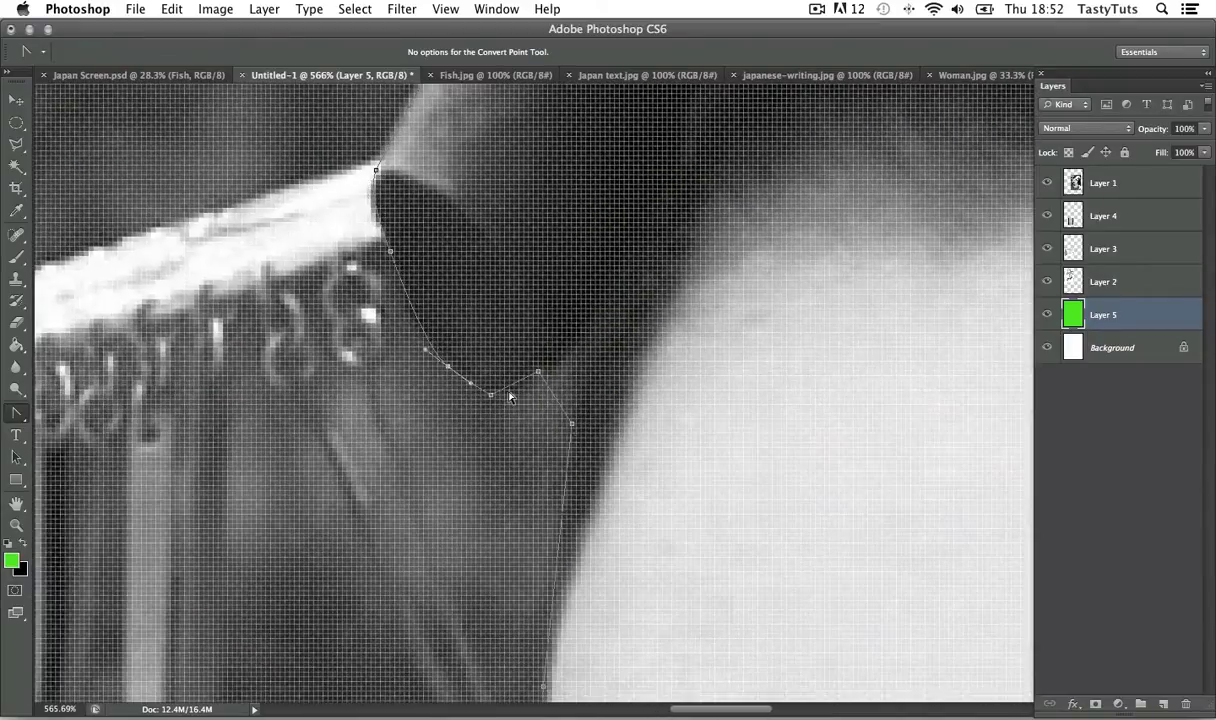
pyautogui.scroll(-15, 400, 290)
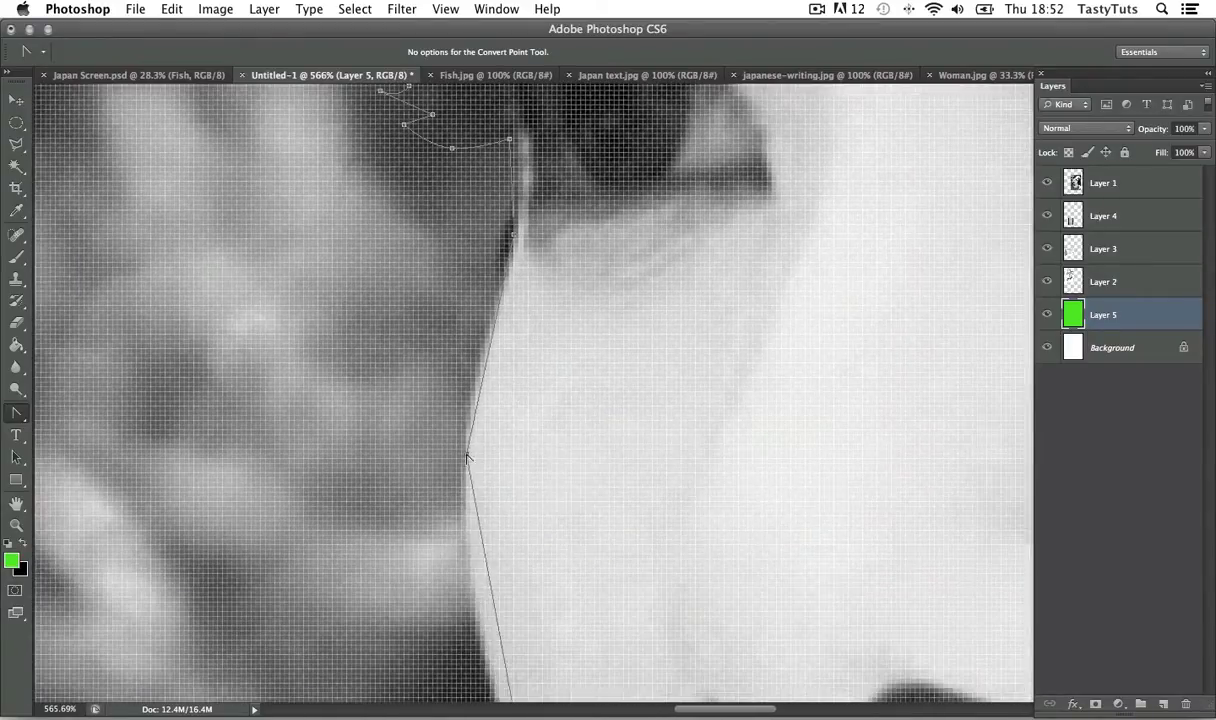
pyautogui.hscroll(15, 471, 346)
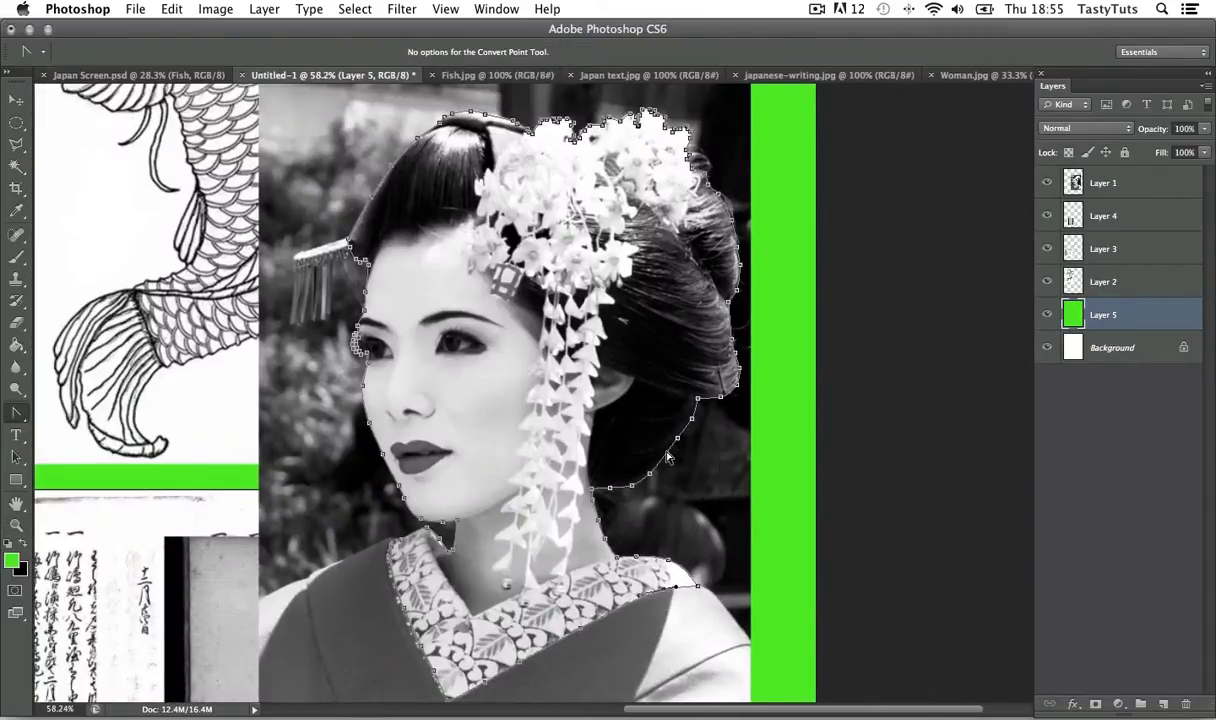
# - Turn the path into a new anti-aliased selection with a feather radius of 0 pixels
pyautogui.rightClick(668, 457)
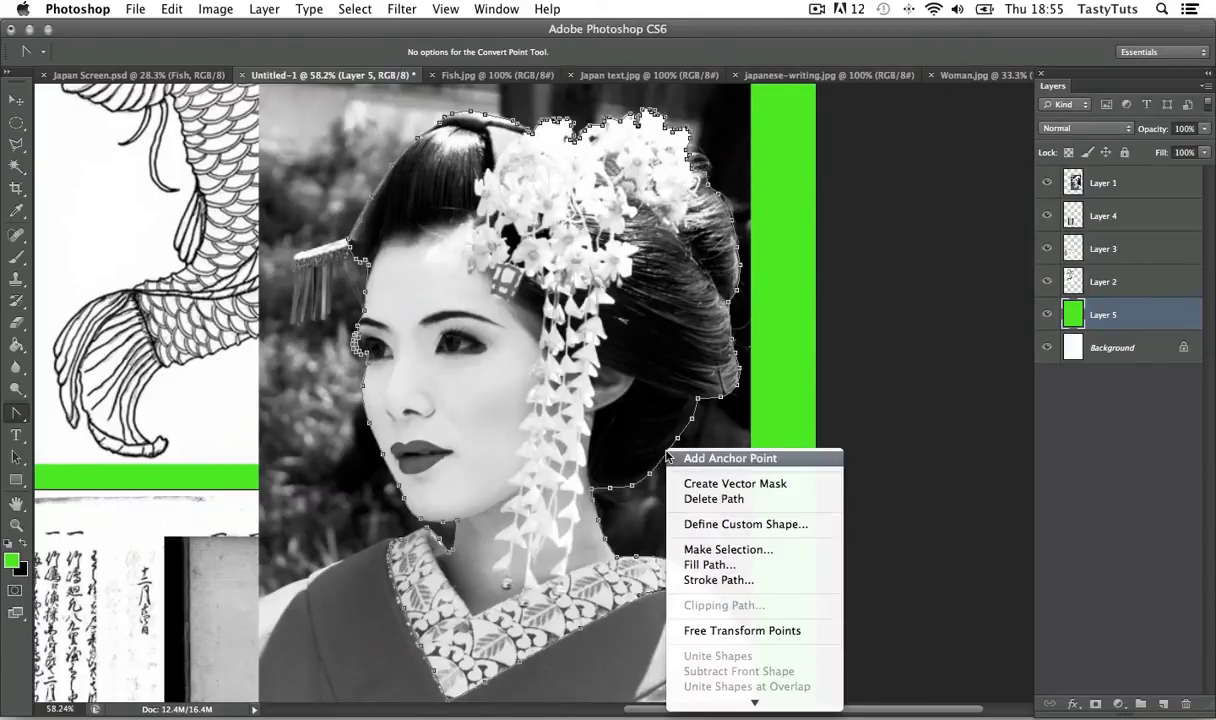
pyautogui.click(727, 551)
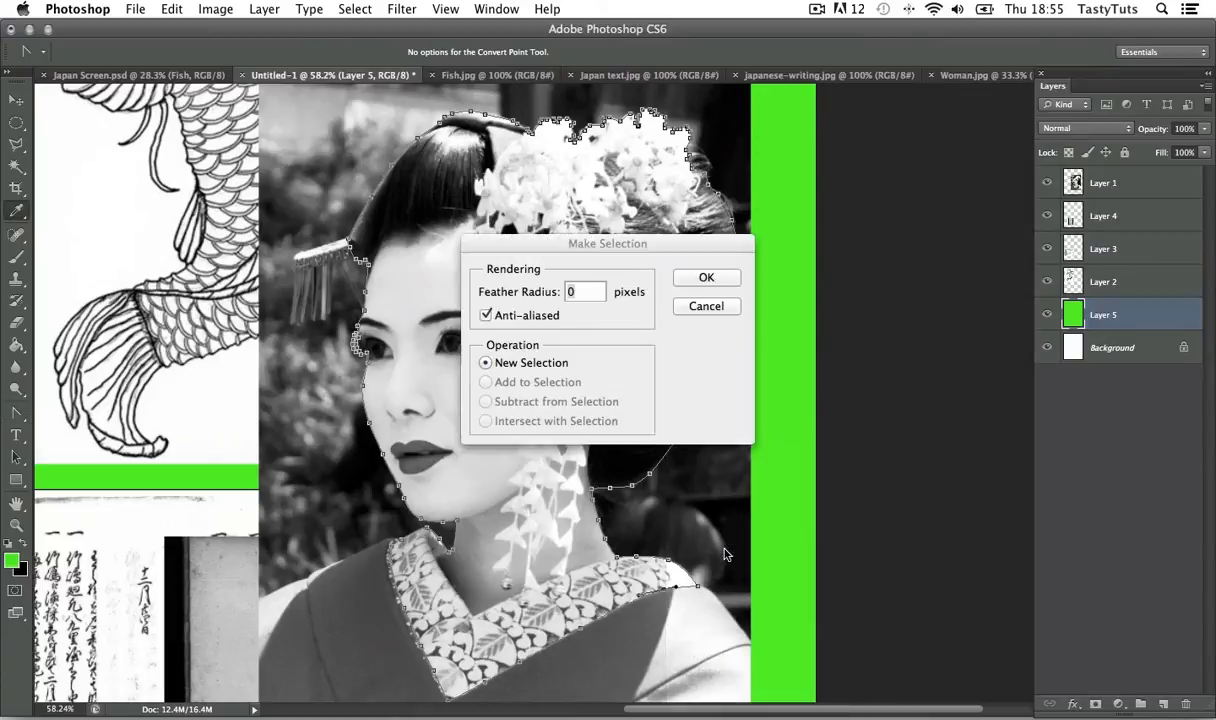
pyautogui.click(714, 285)
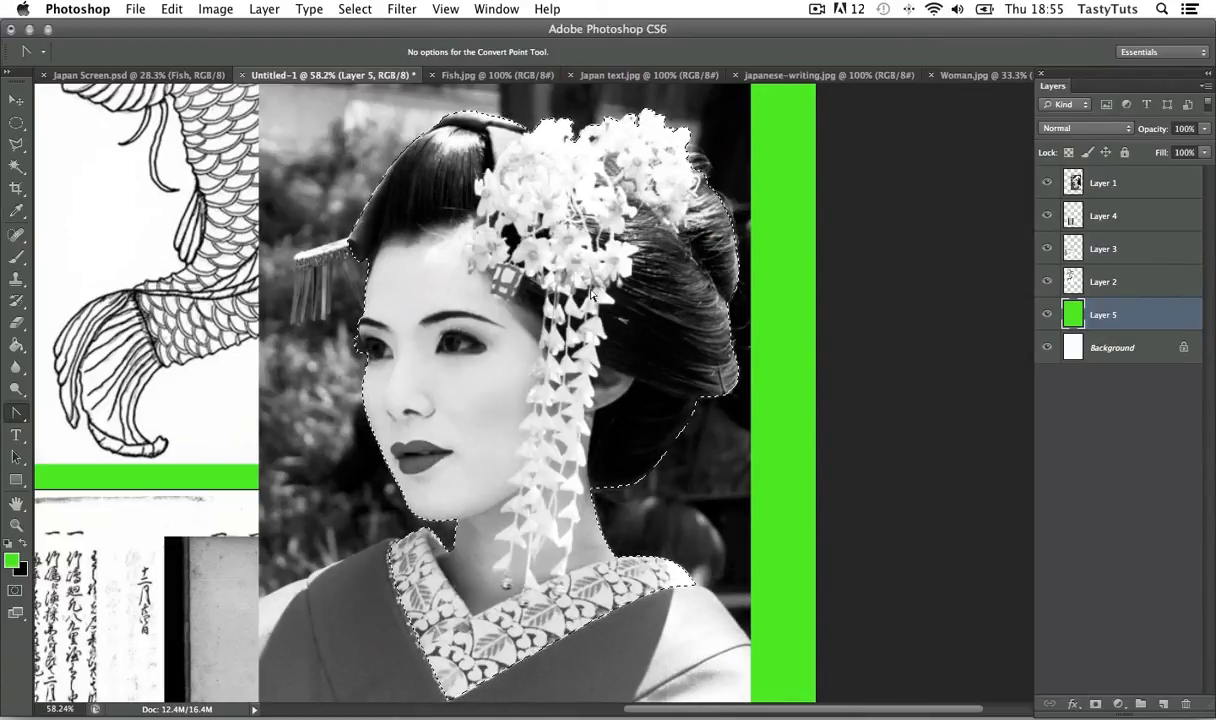
# - Copy the selected head and collar from Layer 1 and paste the cut-out onto its own layer
pyautogui.click(1100, 185)
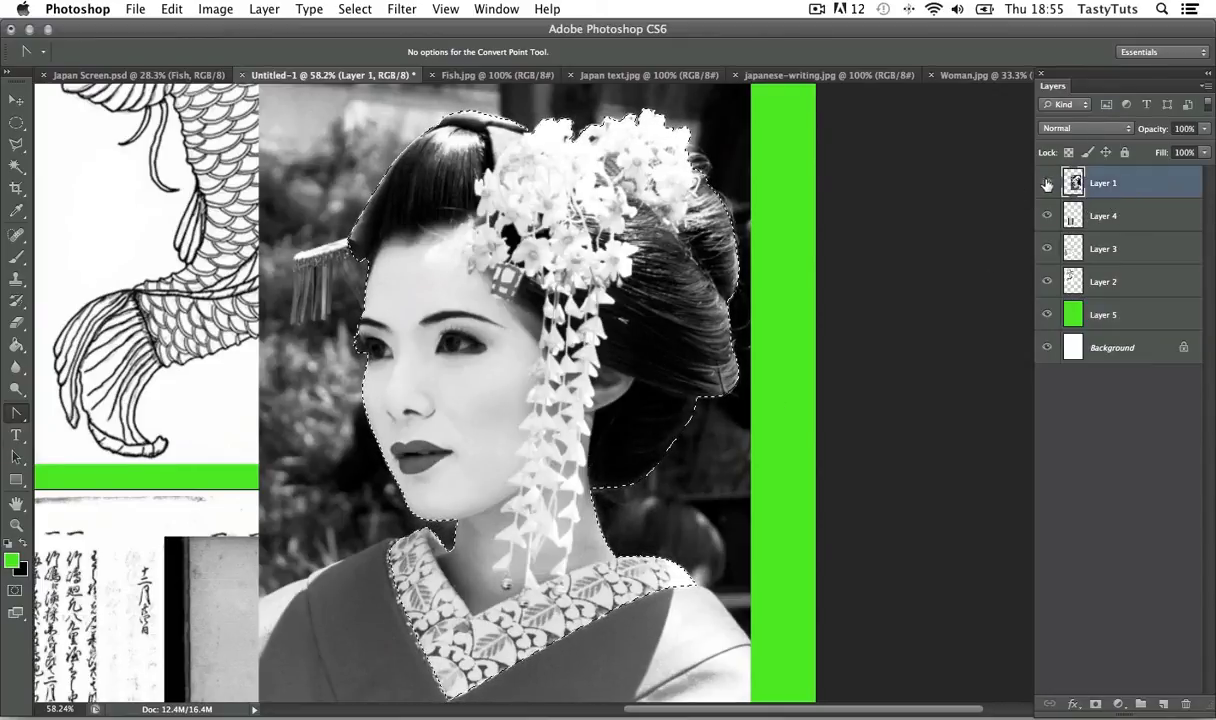
pyautogui.click(1047, 184)
pyautogui.click(1047, 184)
pyautogui.click(1046, 184)
pyautogui.click(1045, 184)
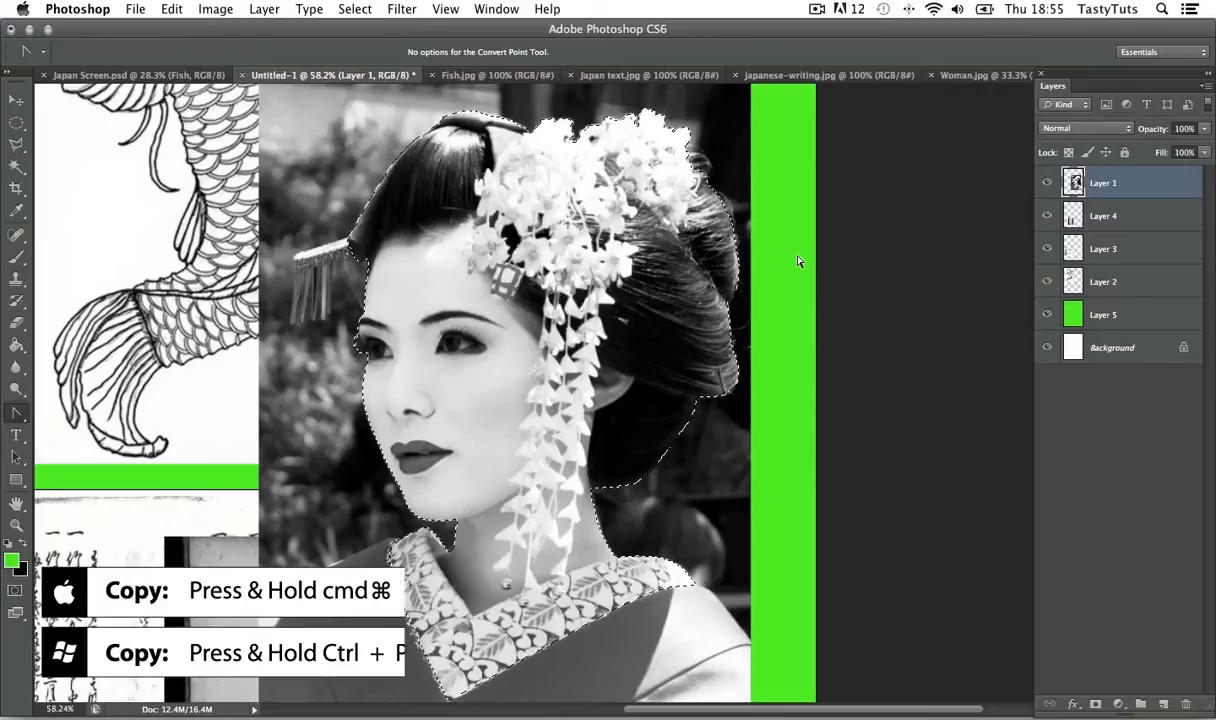
pyautogui.press('super+c')
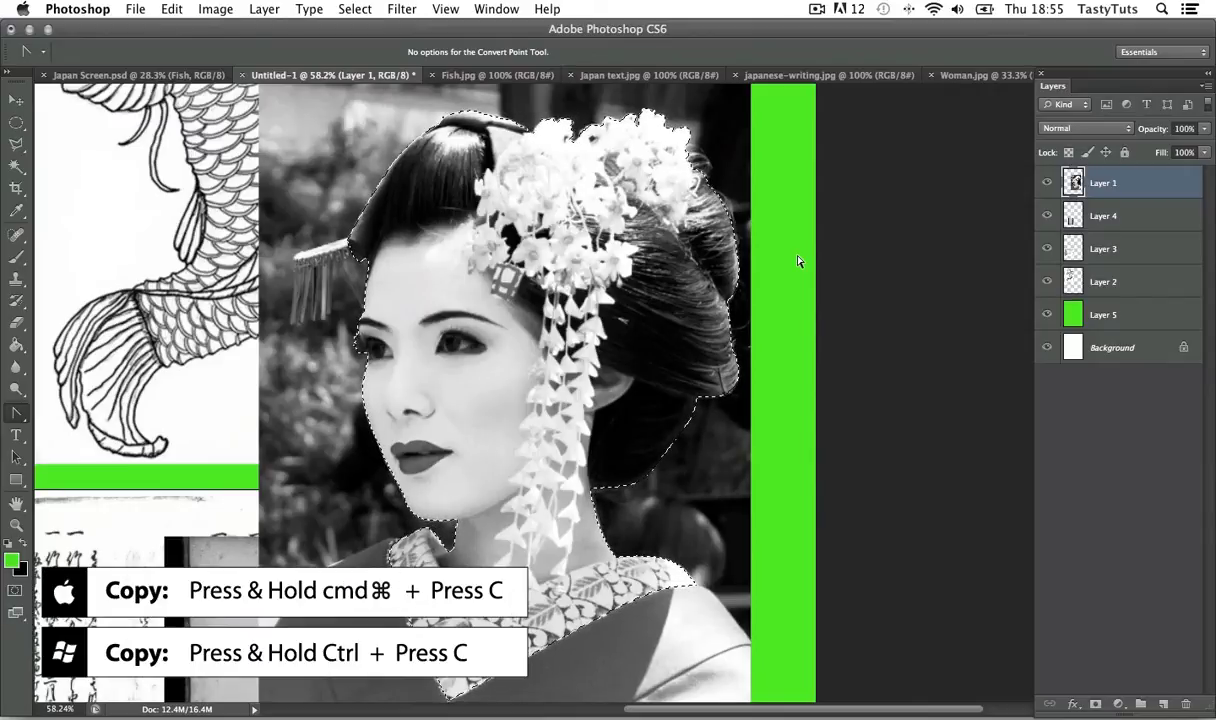
pyautogui.press('super+v')
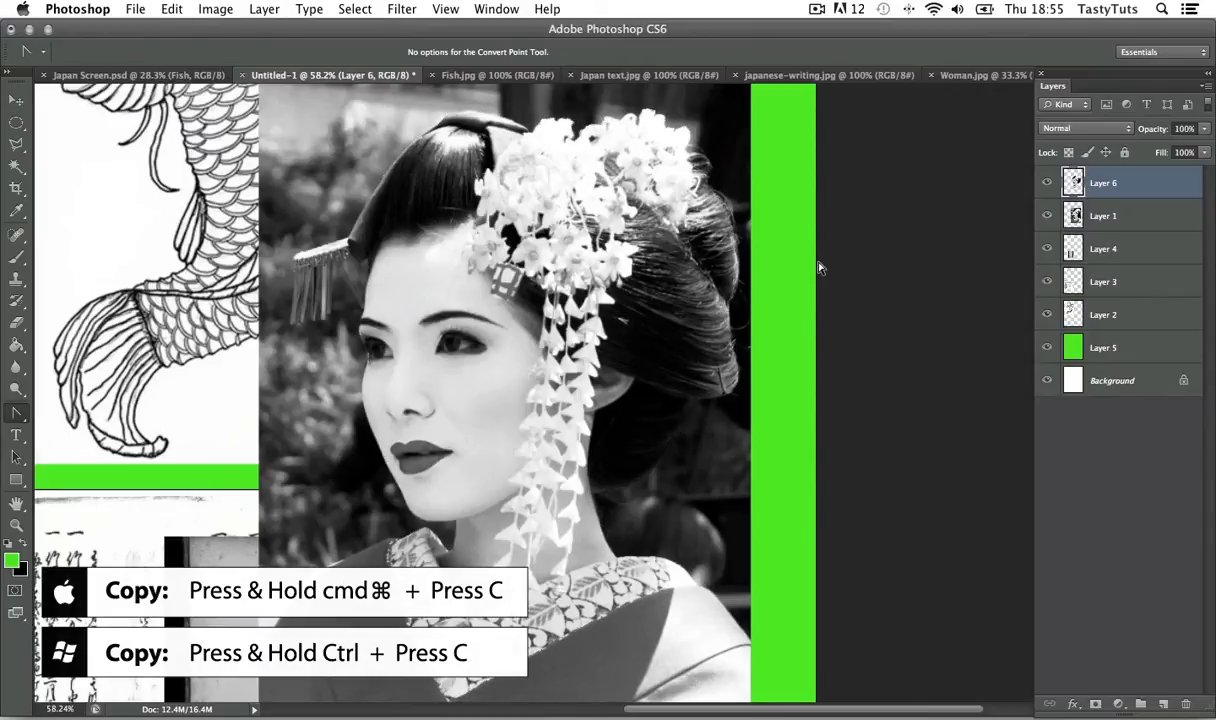
# - Delete the original woman photo on Layer 1 and make the cut-out on Layer 6 the active layer
pyautogui.press('v')
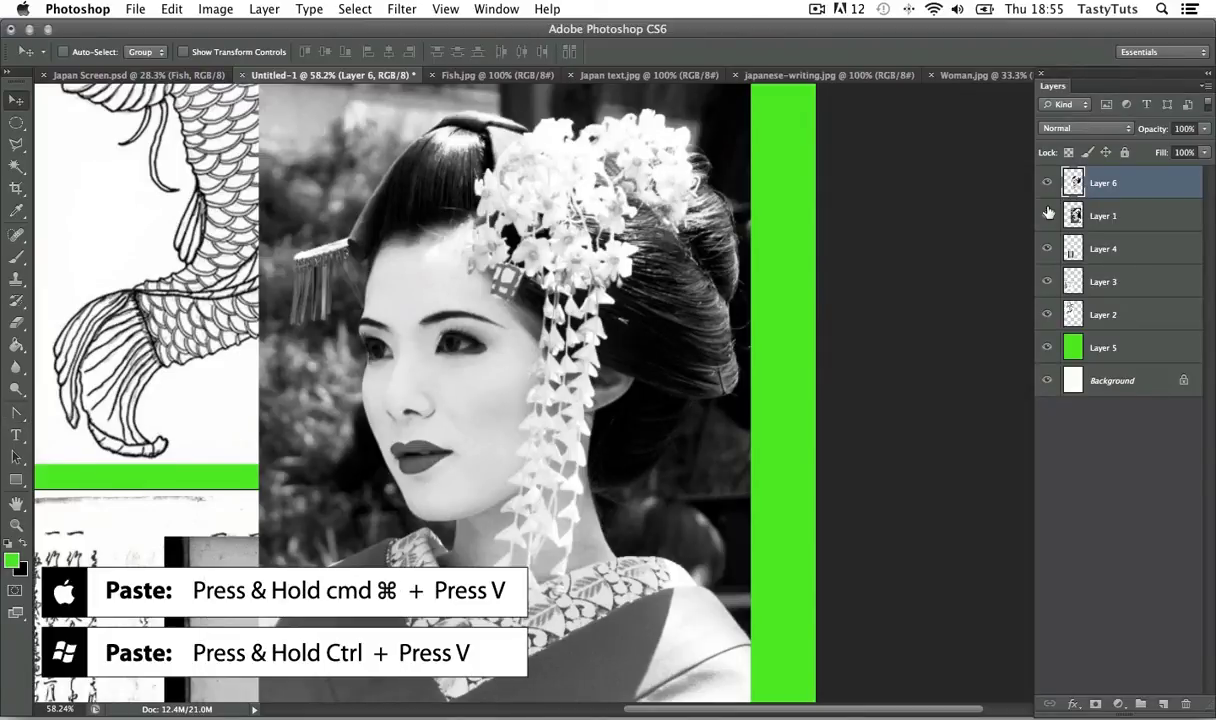
pyautogui.click(1122, 218)
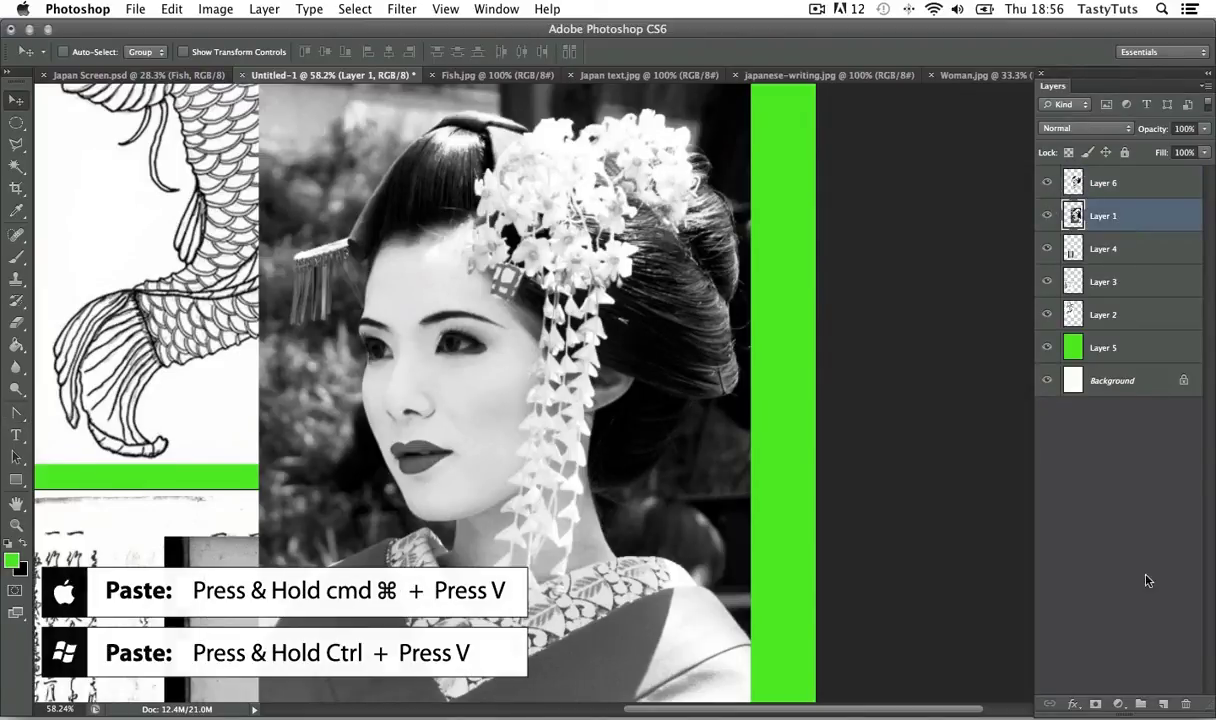
pyautogui.click(1189, 705)
pyautogui.click(742, 272)
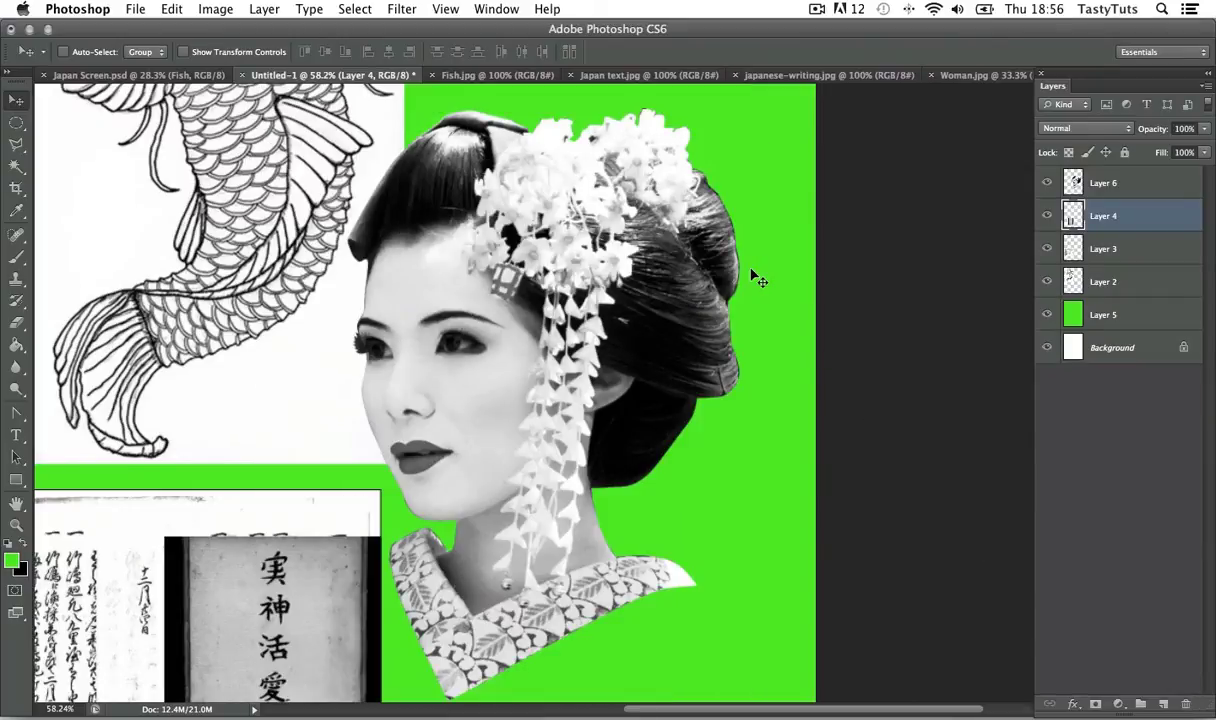
pyautogui.click(1161, 194)
pyautogui.moveTo(530, 357); pyautogui.dragTo(556, 377)
pyautogui.press('z')
pyautogui.press('super+0')
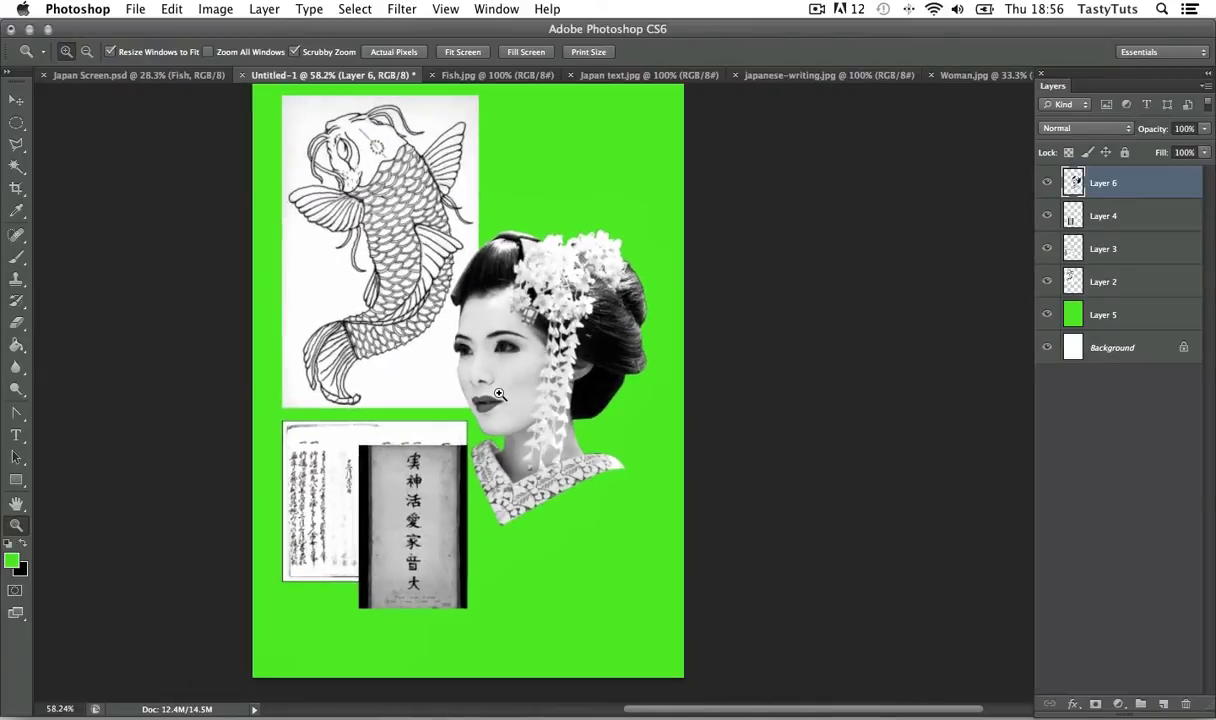
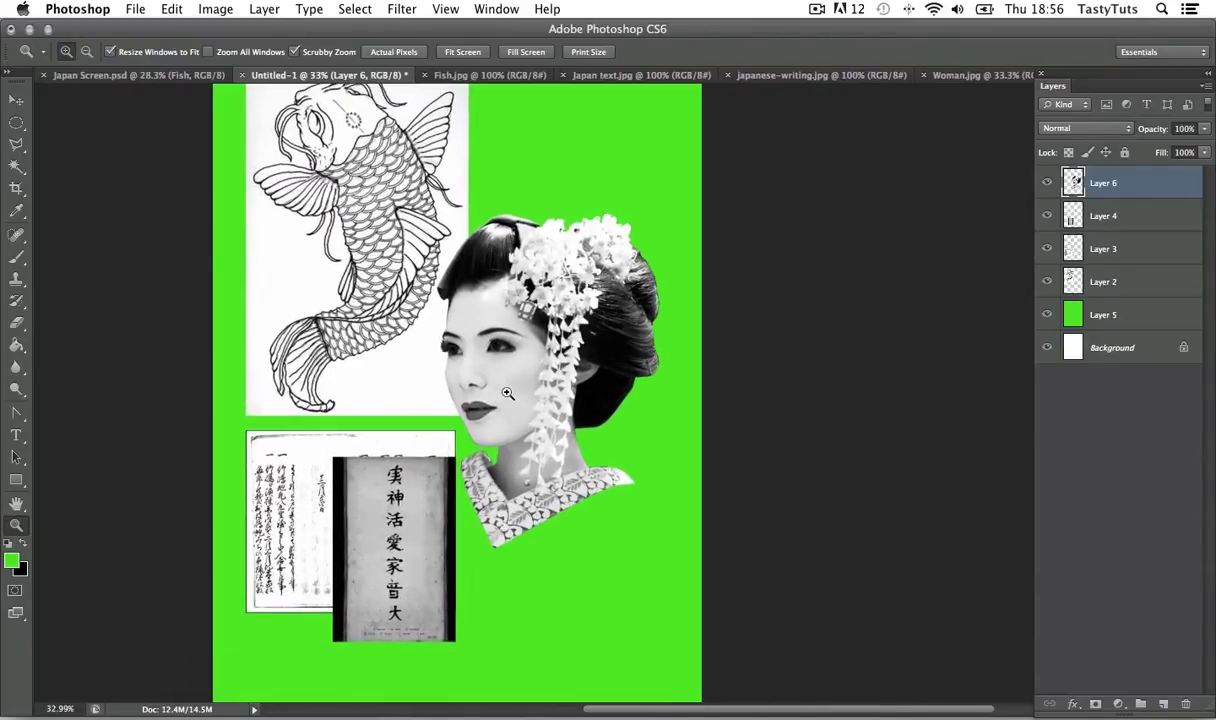
# - Switch to the Japan Screen.psd document and examine the woman's head in the finished design up close
pyautogui.click(150, 75)
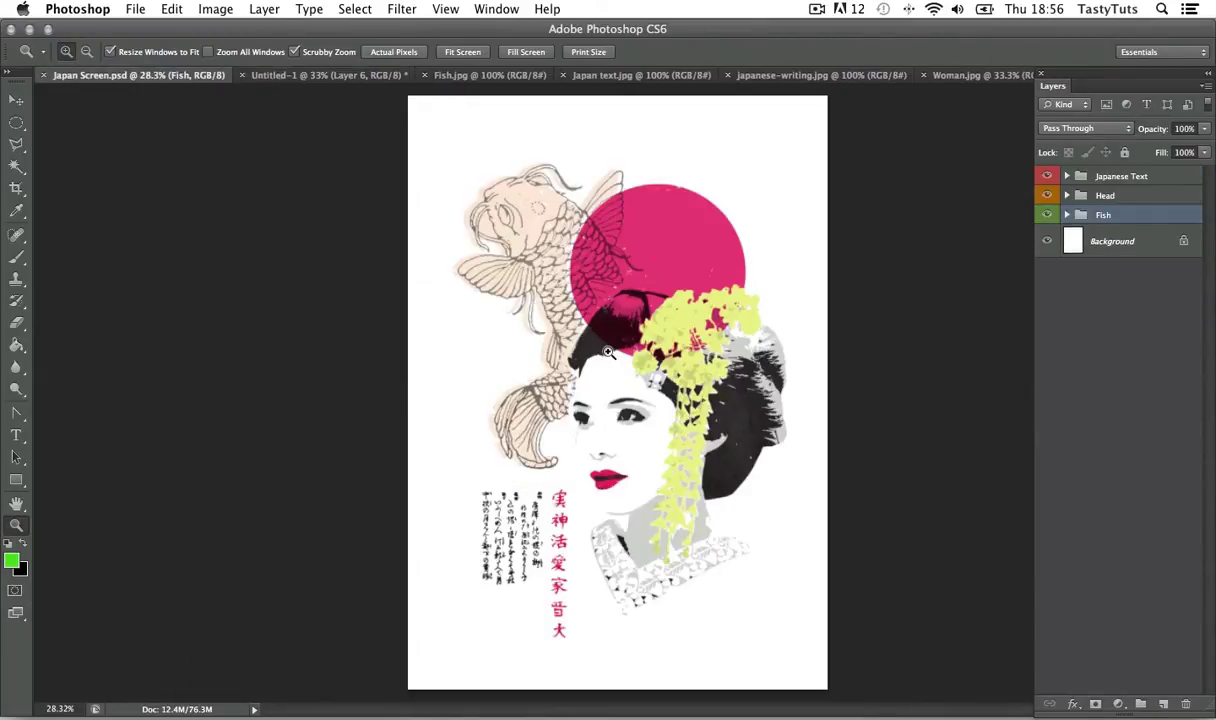
pyautogui.moveTo(578, 335); pyautogui.dragTo(695, 326)
pyautogui.press('v')
pyautogui.moveTo(822, 407); pyautogui.dragTo(623, 347)
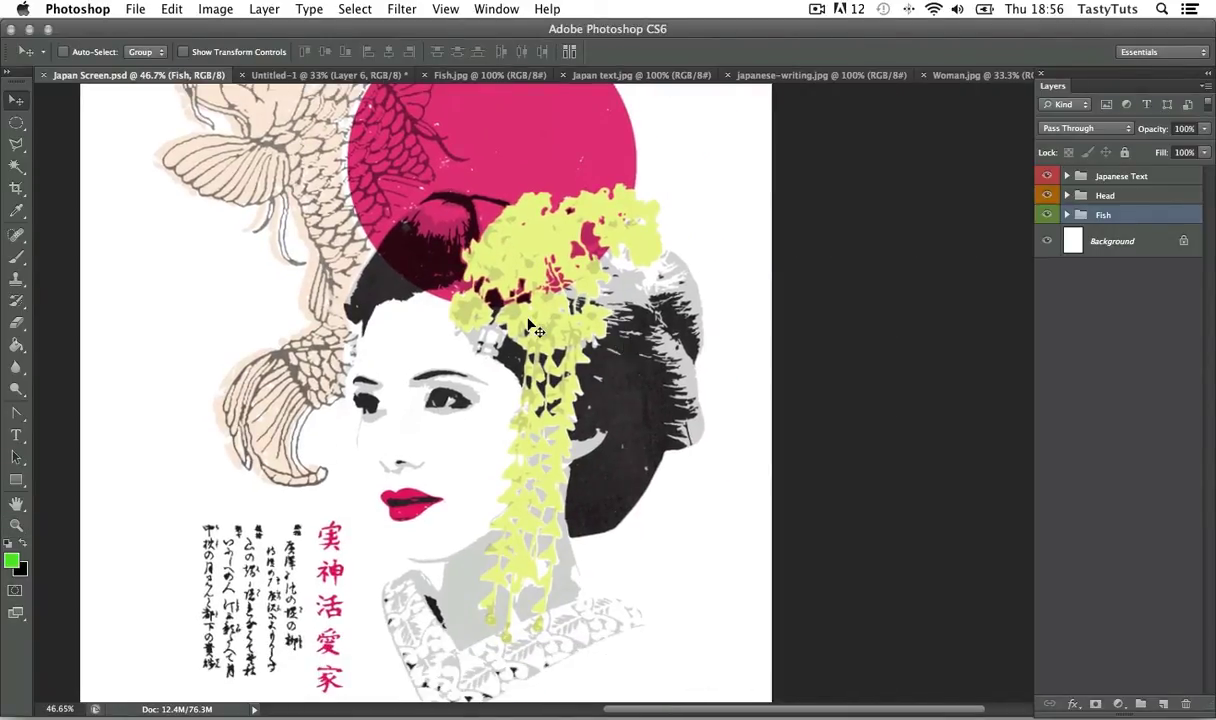
# - Return to the Untitled-1 document and duplicate Layer 6 as Layer 6 copy within the same document
pyautogui.click(330, 76)
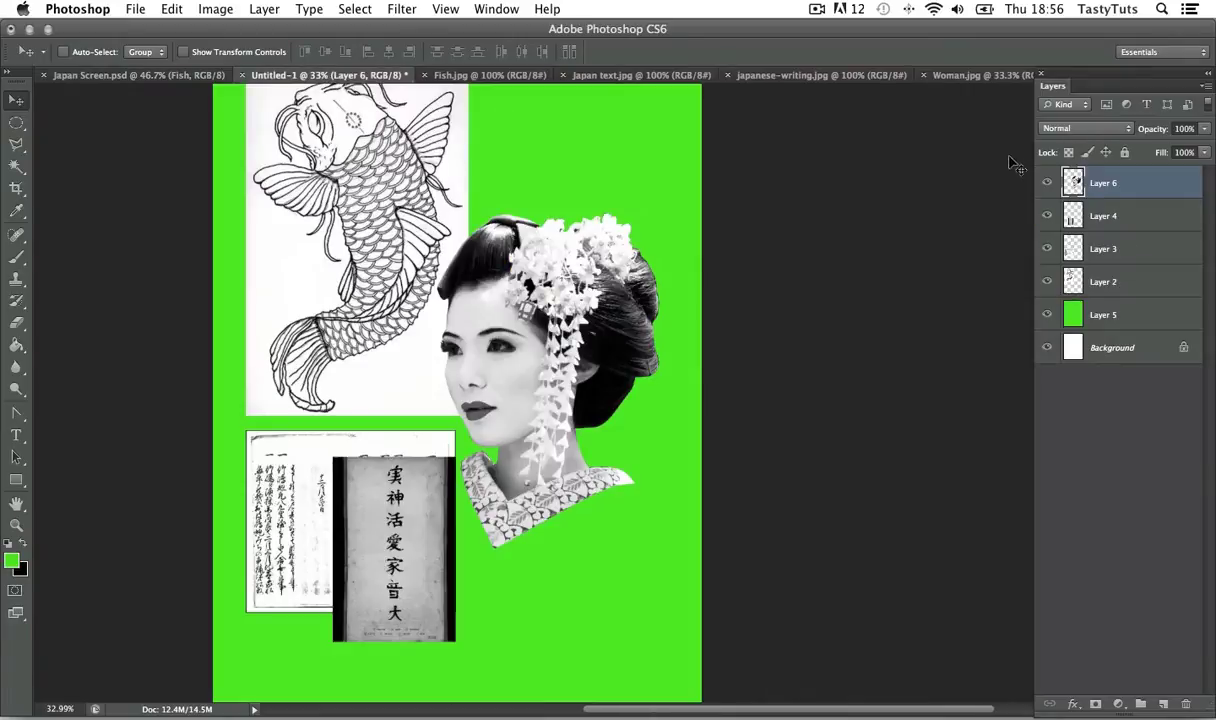
pyautogui.rightClick(1084, 177)
pyautogui.click(1040, 225)
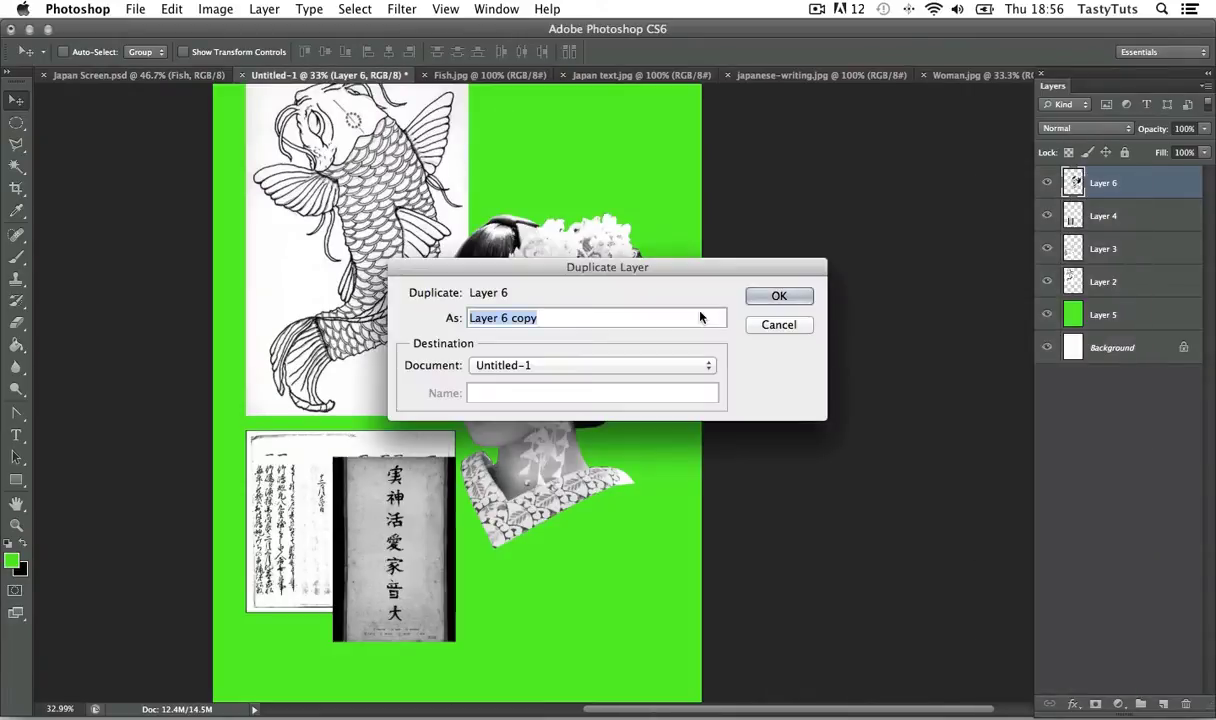
pyautogui.click(777, 298)
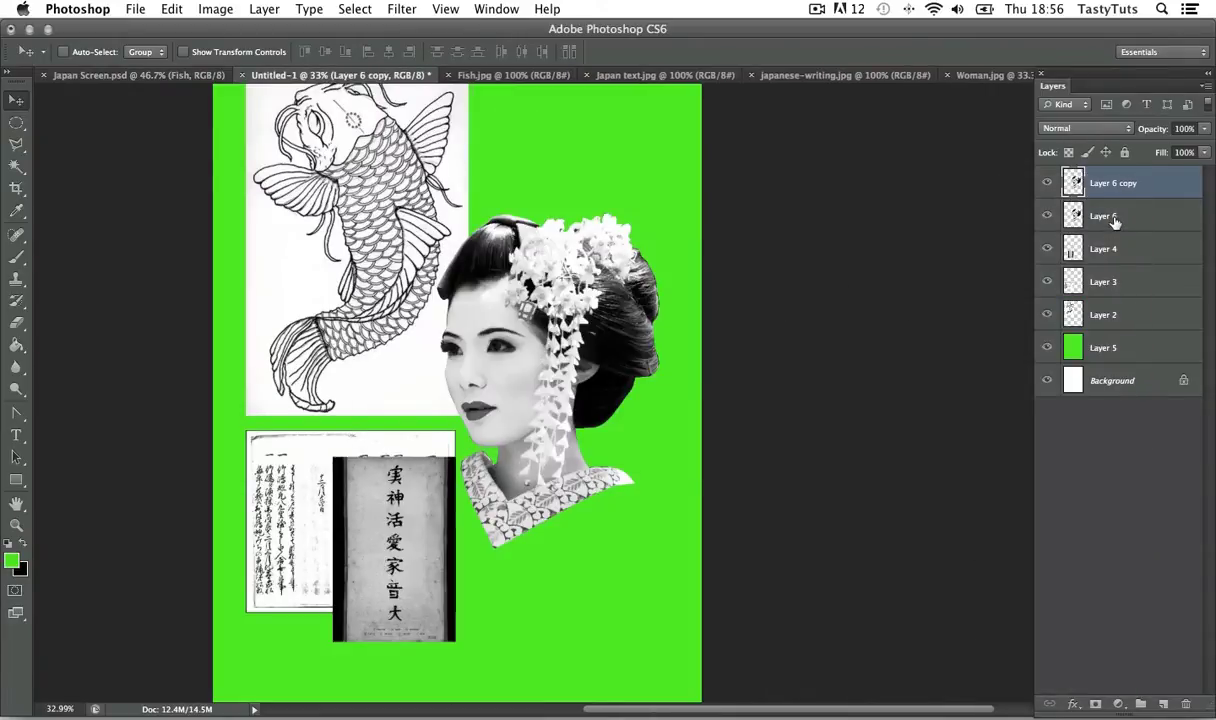
# - Hide Layer 6 while isolating the flower hairpiece on Layer 6 copy, and show Layer 6 again
pyautogui.click(1047, 215)
pyautogui.press('z')
pyautogui.moveTo(570, 360)
pyautogui.mouseDown()
pyautogui.moveTo(521, 270)
pyautogui.moveTo(531, 284)
pyautogui.mouseUp()
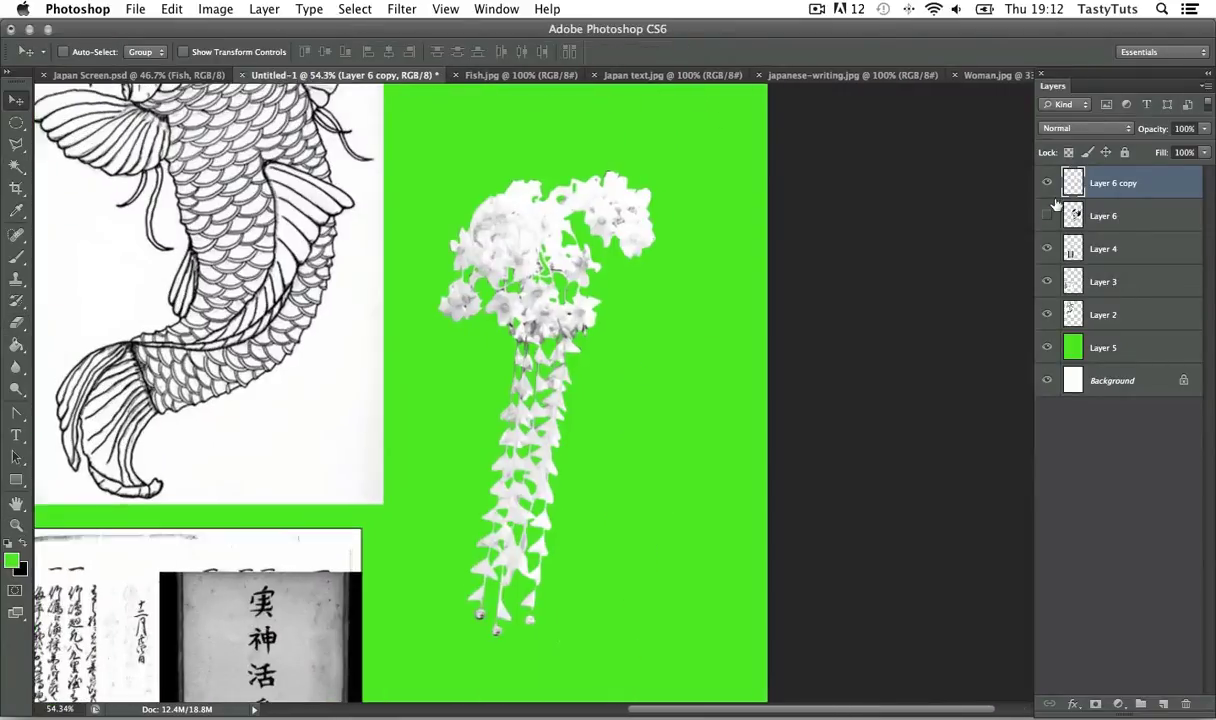
pyautogui.click(1047, 215)
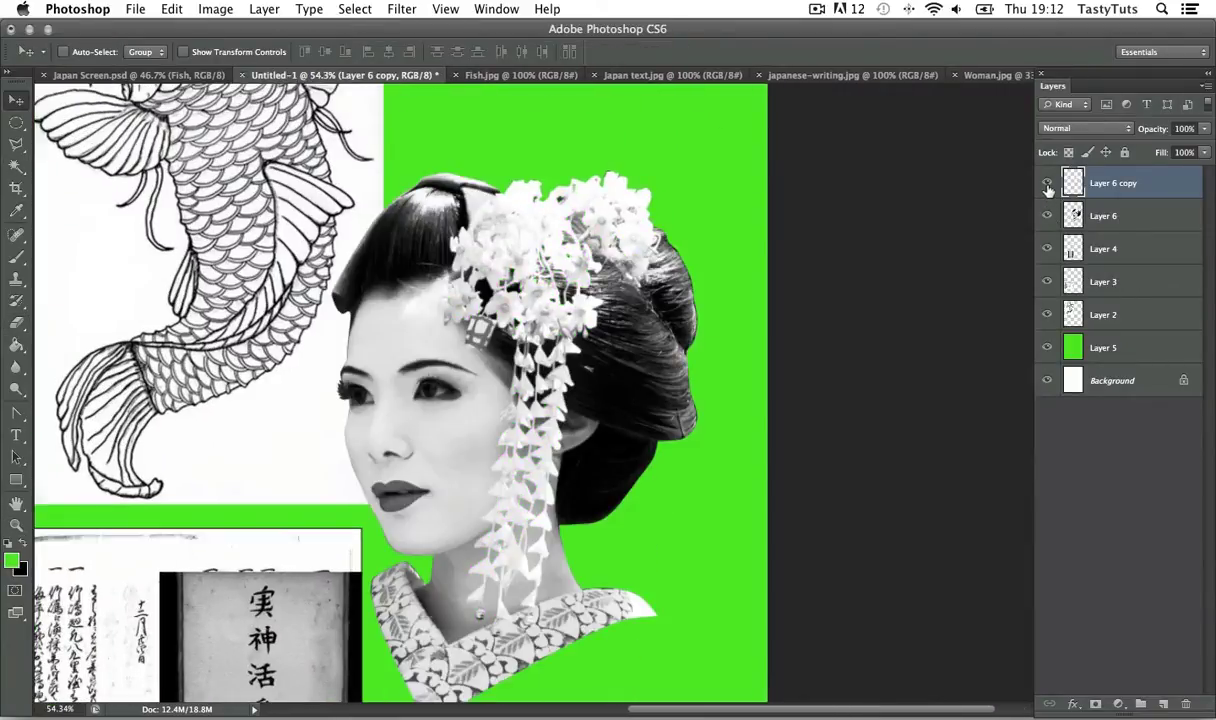
# - Select the white background around the fish on Layer 2 with the Magic Wand, delete it and deselect
pyautogui.hscroll(-3, 597, 333)
pyautogui.scroll(-2, 597, 333)
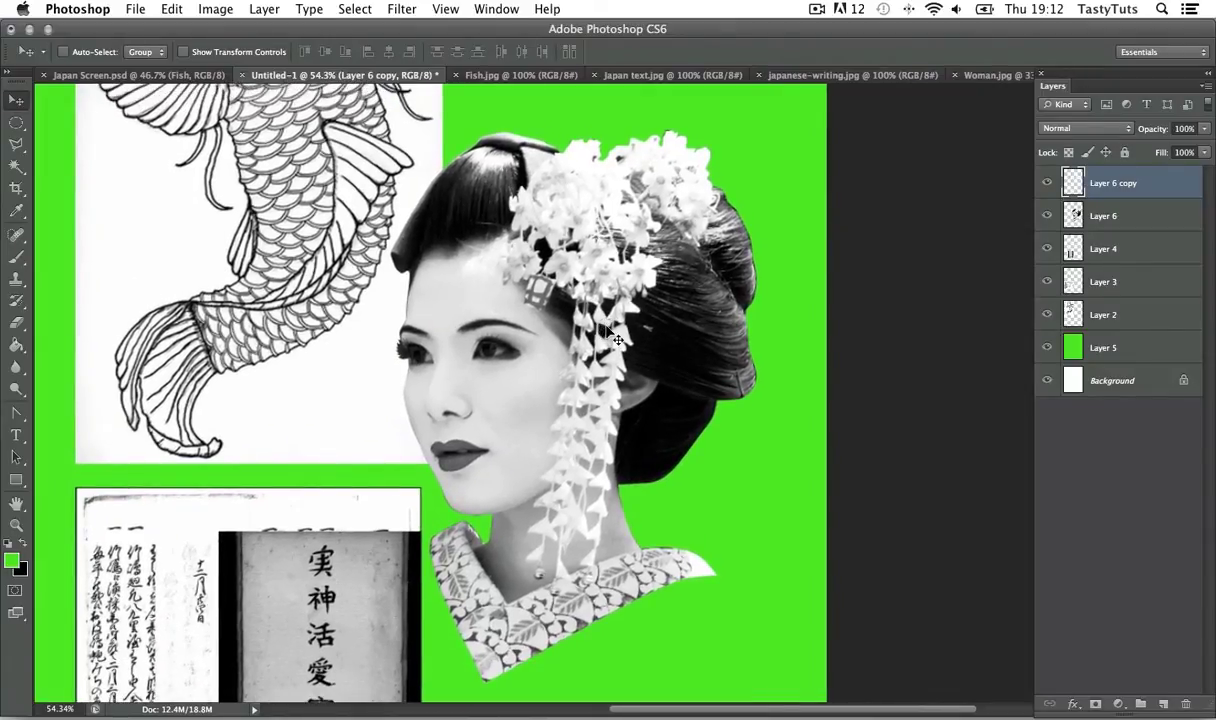
pyautogui.press('z')
pyautogui.keyDown('alt'); pyautogui.click(590, 335); pyautogui.keyUp('alt')
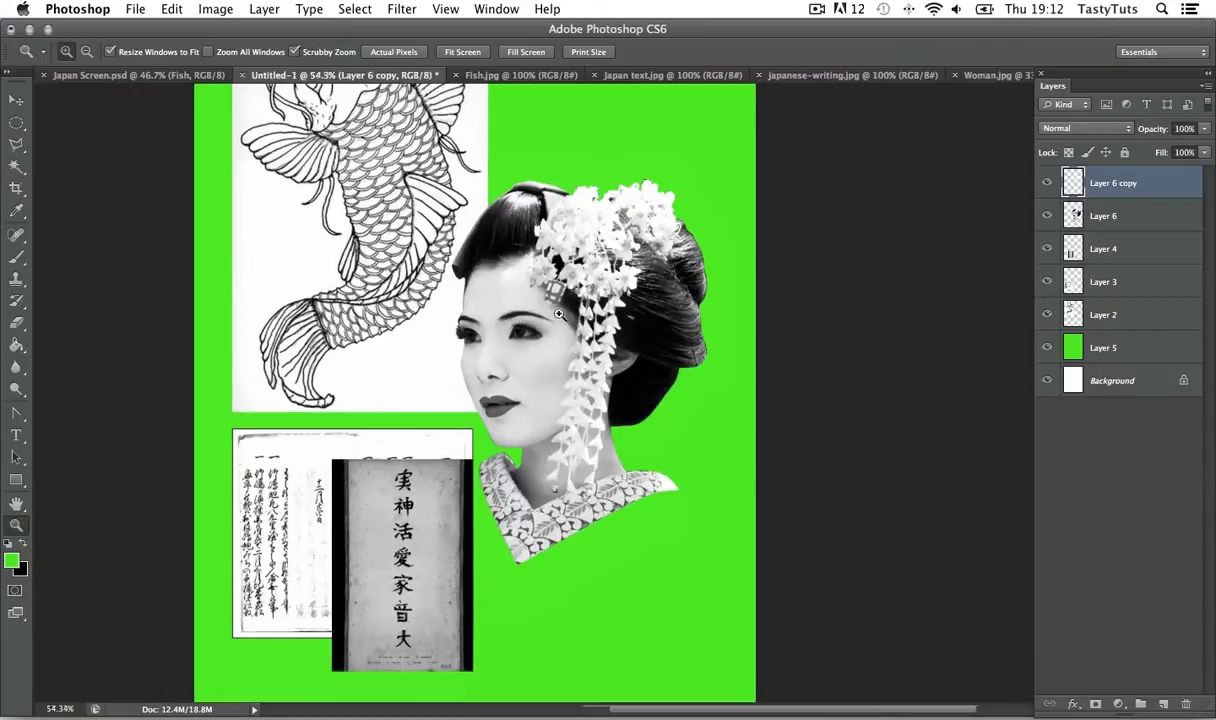
pyautogui.scroll(3, 555, 318)
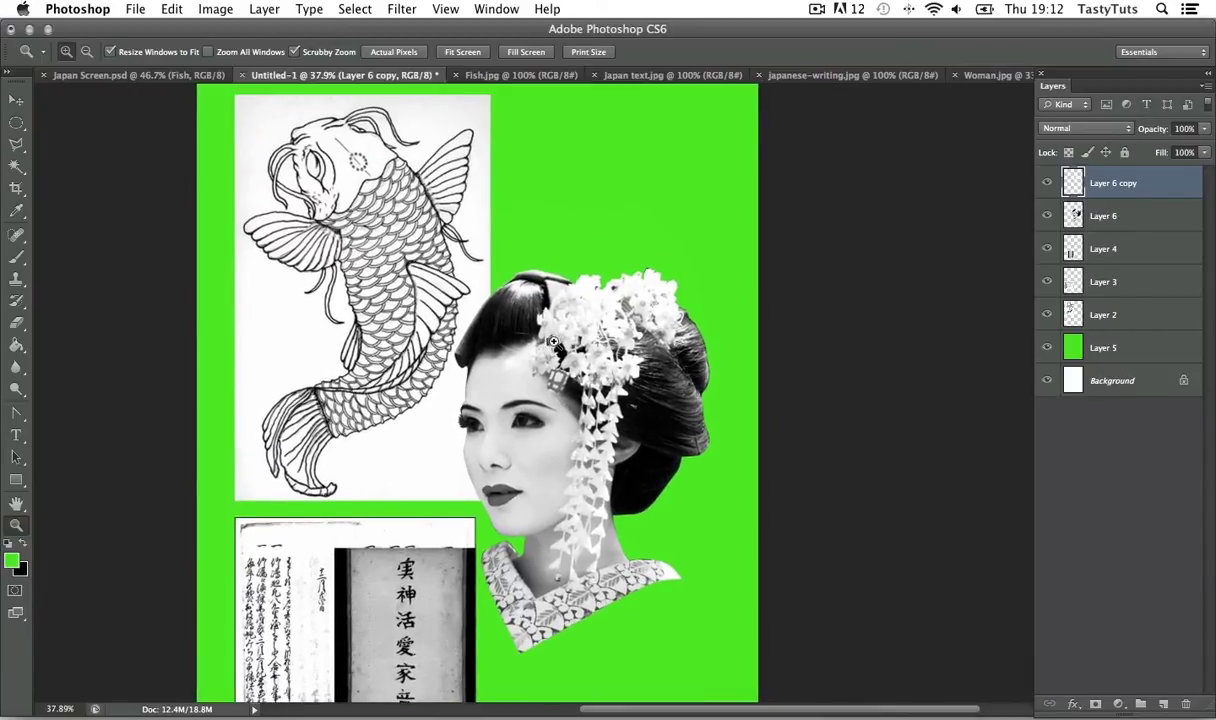
pyautogui.press('v')
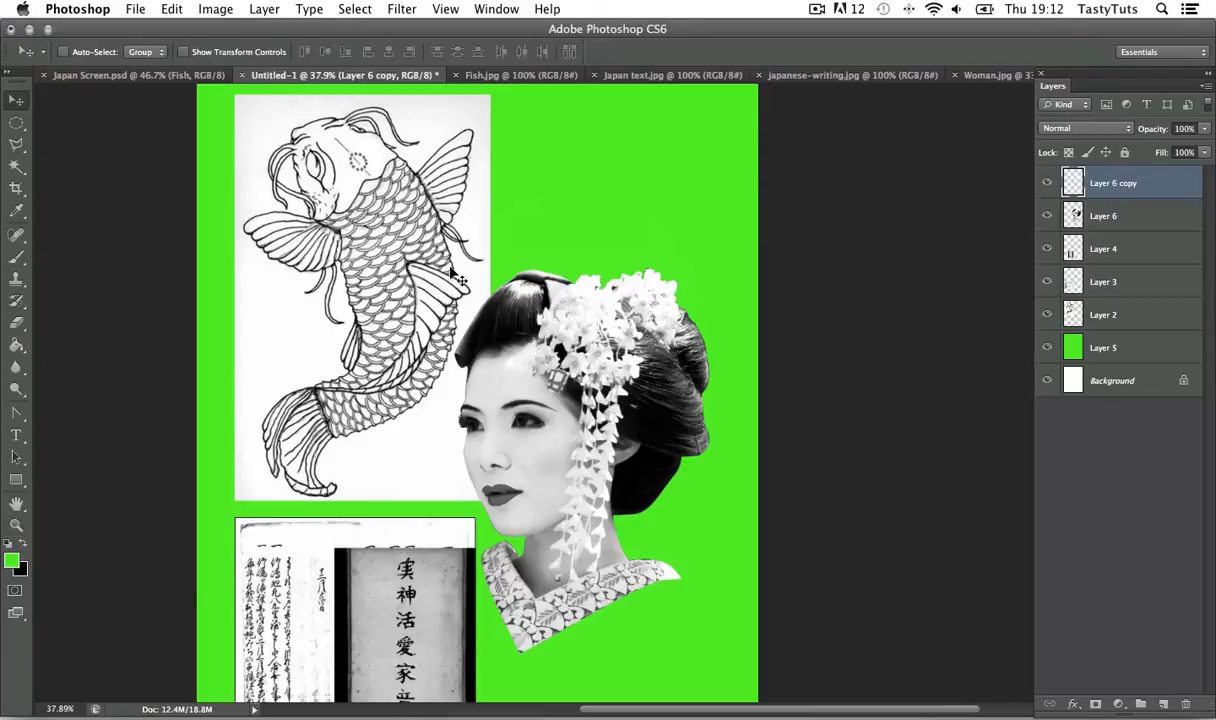
pyautogui.scroll(3, 400, 265)
pyautogui.hscroll(-3, 400, 265)
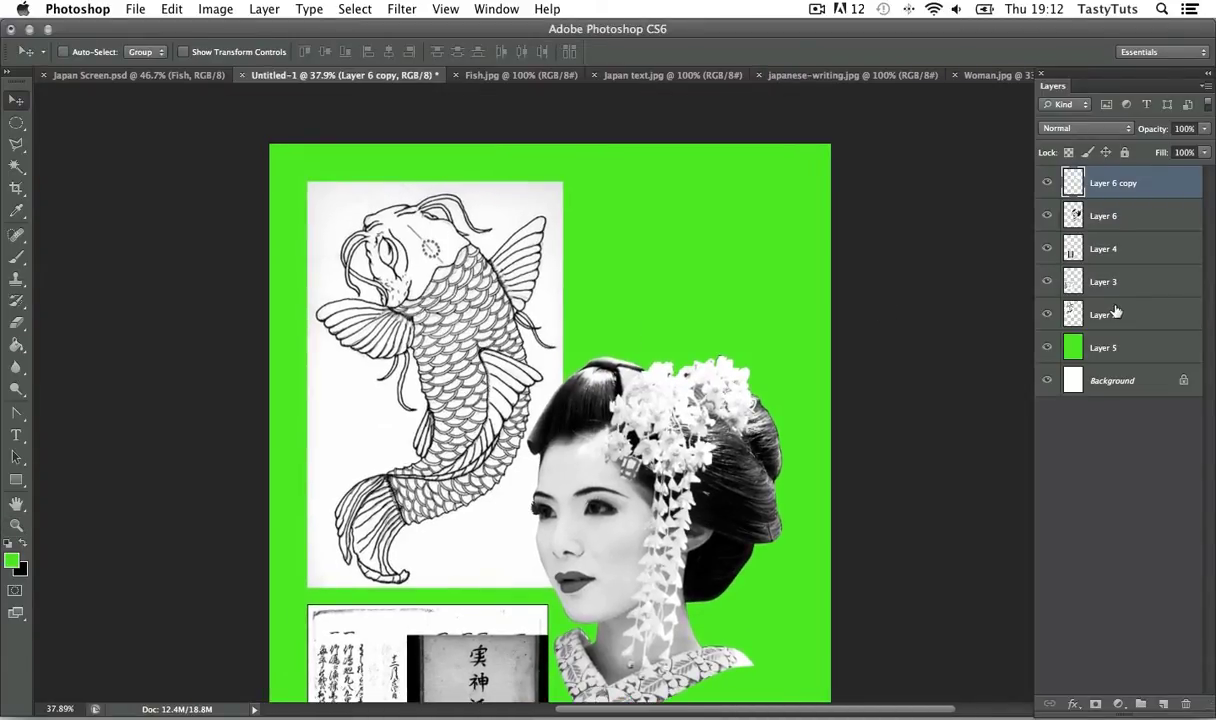
pyautogui.click(1060, 308)
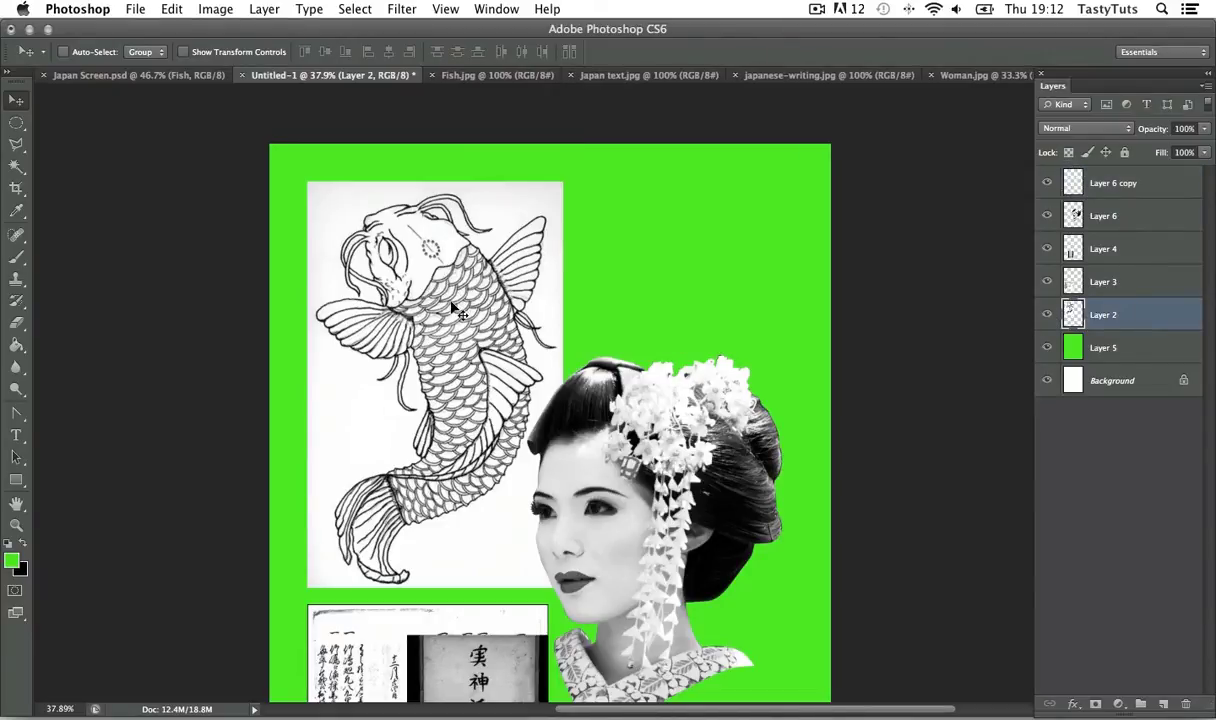
pyautogui.click(24, 173)
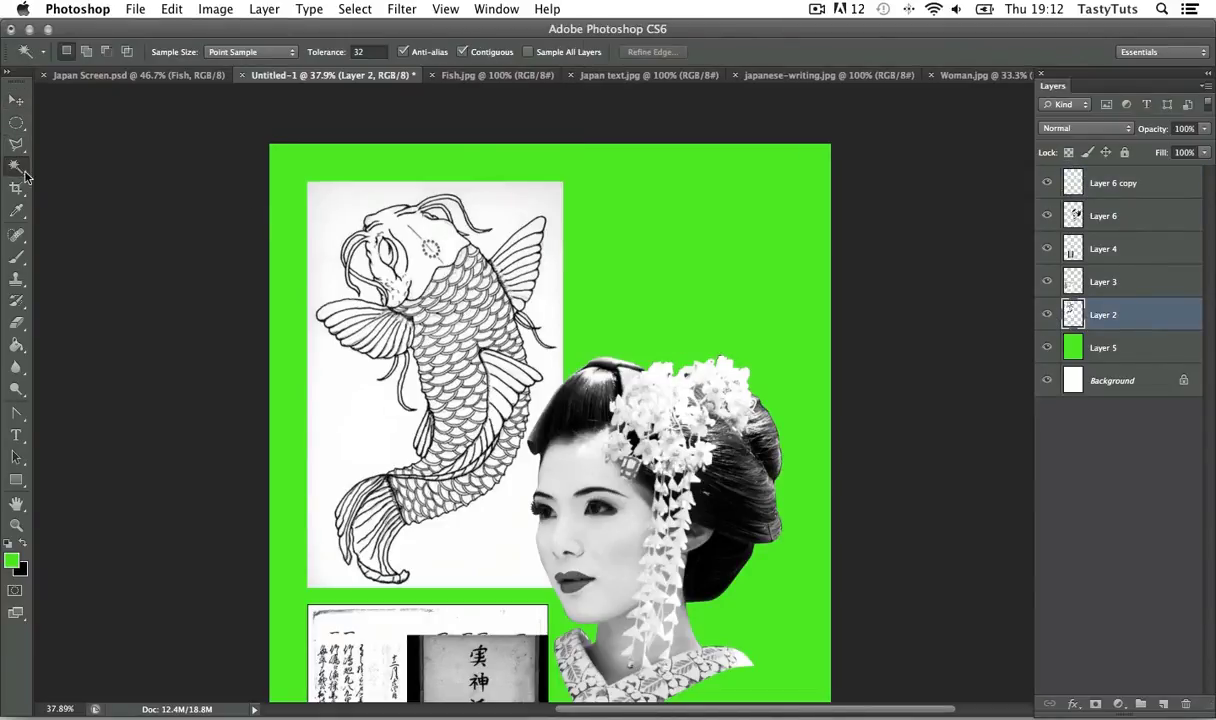
pyautogui.click(331, 216)
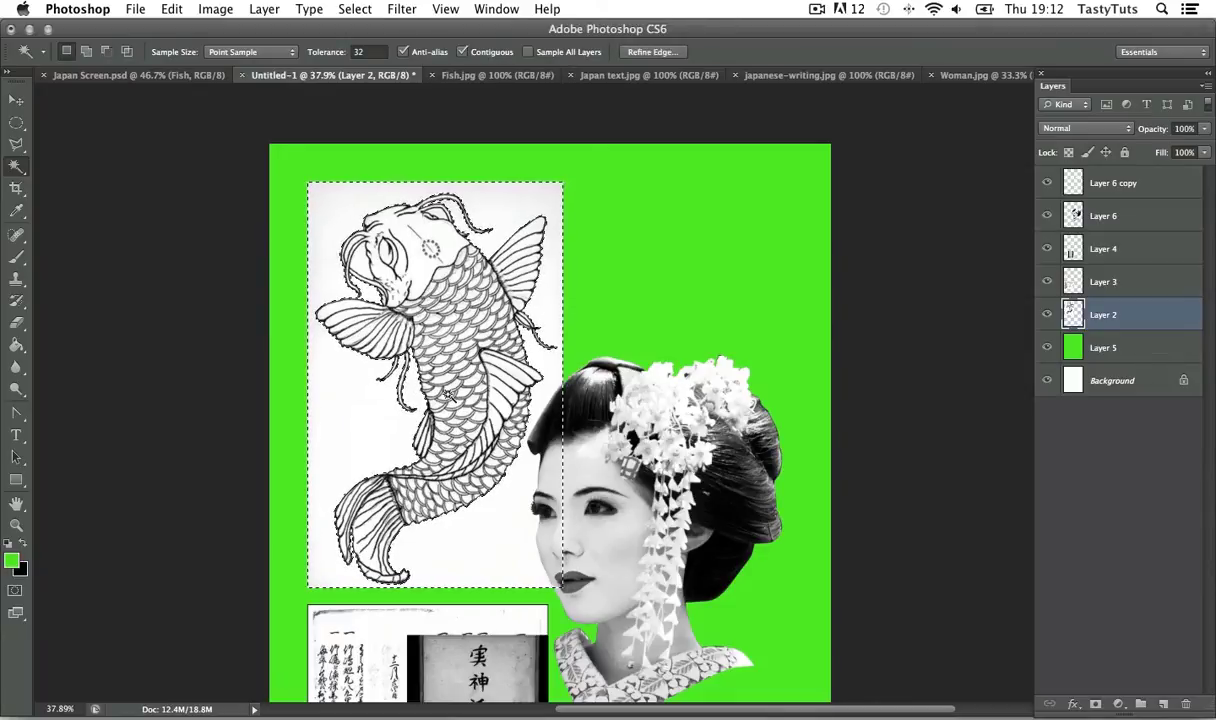
pyautogui.press('Delete')
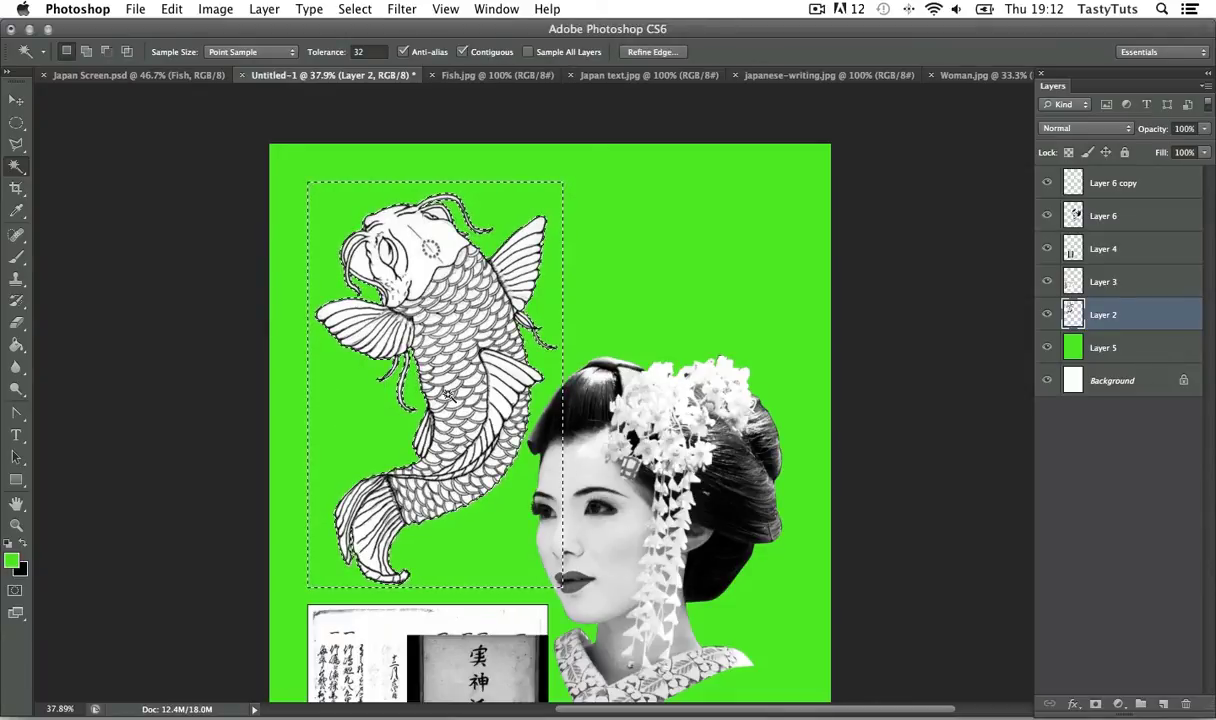
pyautogui.press('super+d')
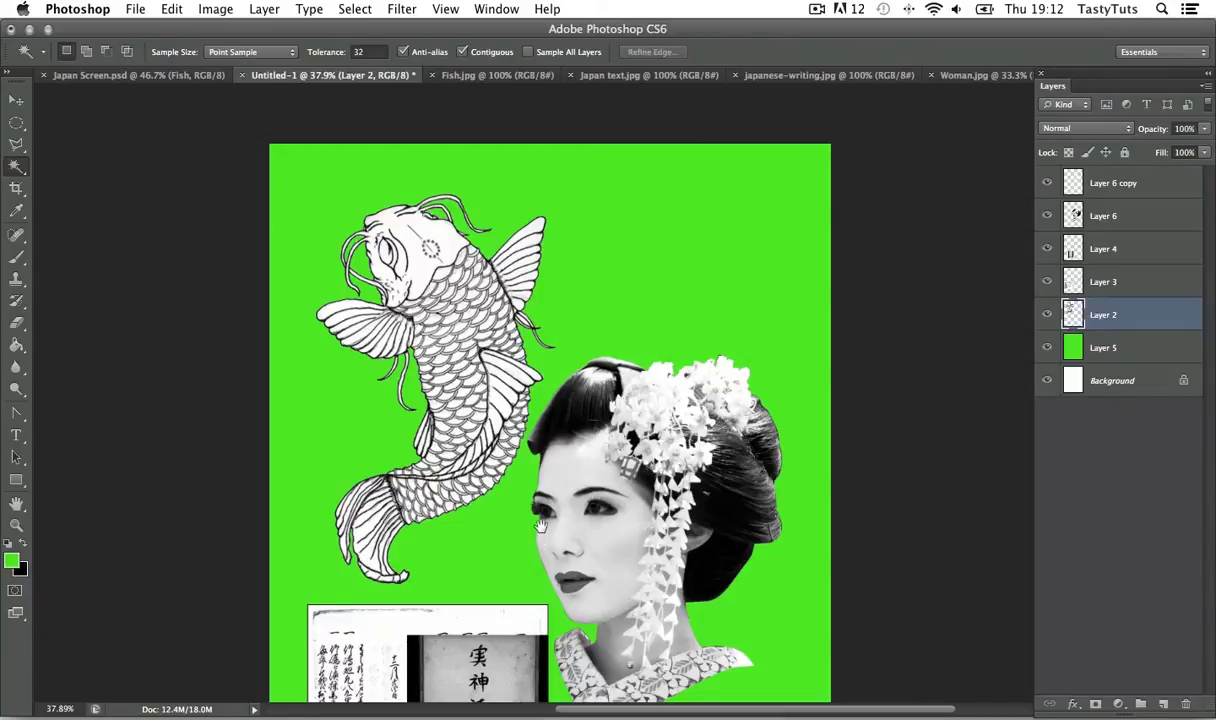
# - Move the dark kanji image on Layer 4 sideways so that it uncovers the whole handwritten page
pyautogui.moveTo(512, 510); pyautogui.dragTo(548, 270)
pyautogui.press('z')
pyautogui.moveTo(467, 426); pyautogui.dragTo(492, 352)
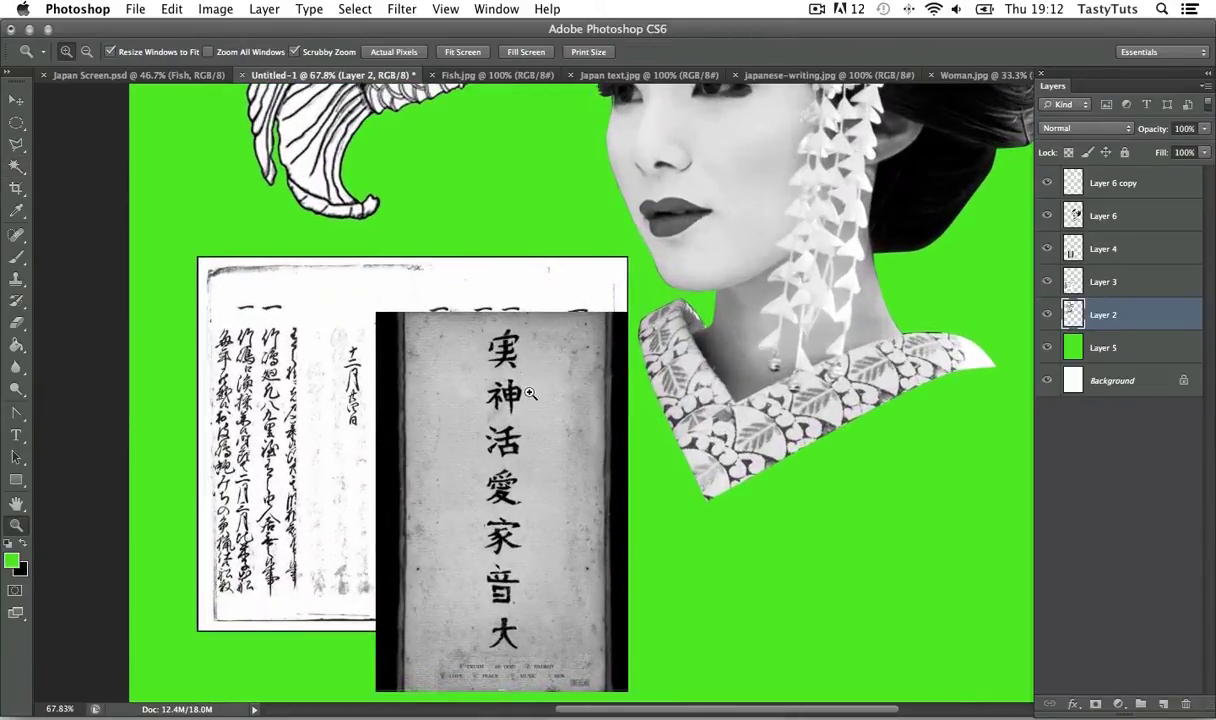
pyautogui.press('v')
pyautogui.rightClick(548, 432)
pyautogui.click(552, 434)
pyautogui.moveTo(490, 440); pyautogui.dragTo(748, 440)
# - Outline the handwriting columns on the page's right half with the Polygonal Lasso, copy them onto Layer 7 and delete Layer 3
pyautogui.press('l')
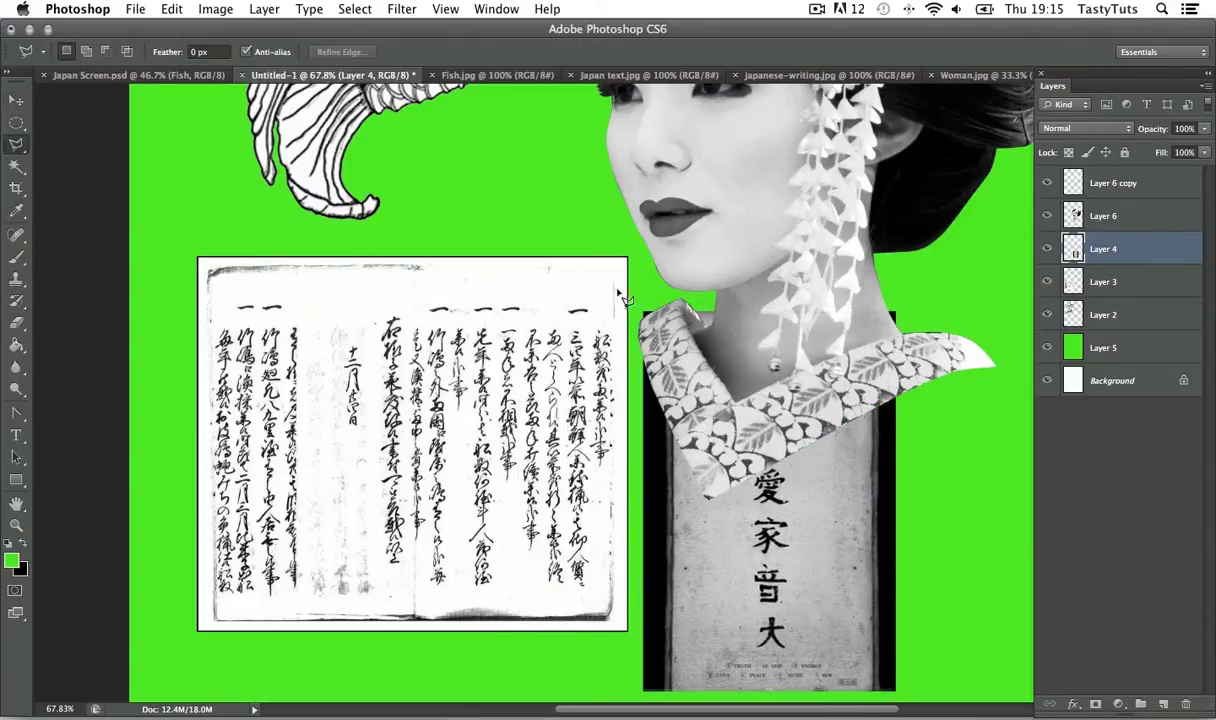
pyautogui.click(616, 312)
pyautogui.click(620, 478)
pyautogui.click(603, 509)
pyautogui.click(600, 591)
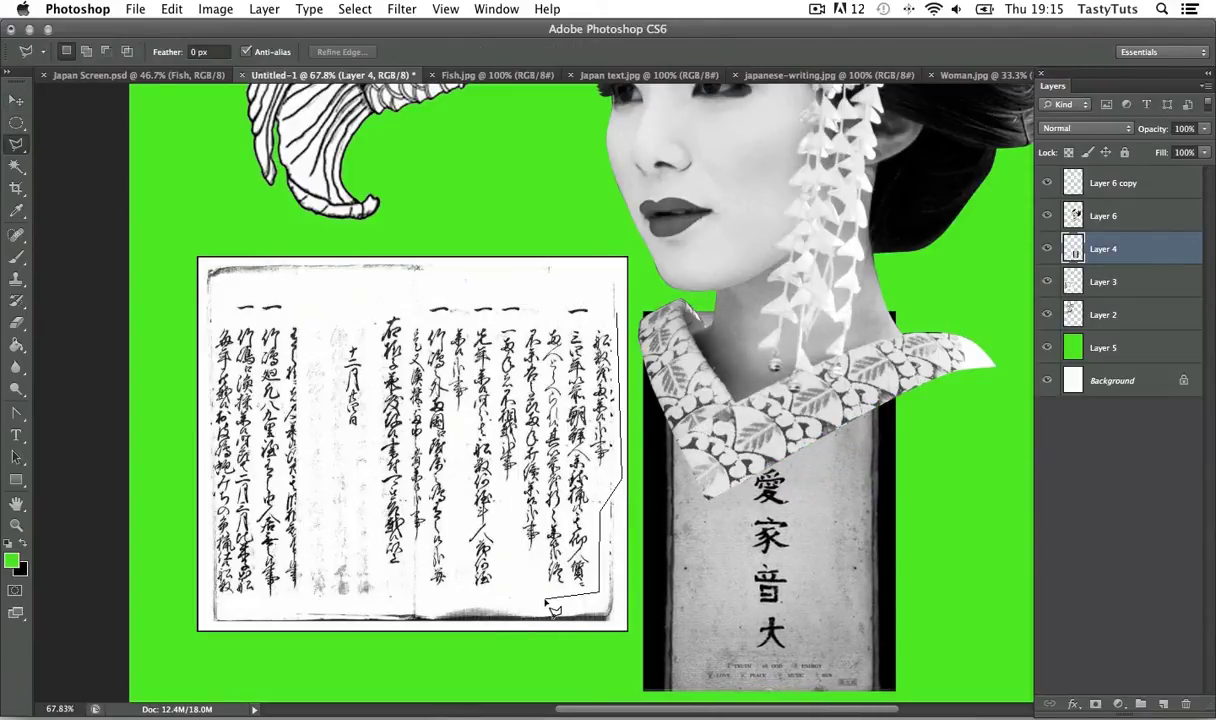
pyautogui.click(454, 600)
pyautogui.click(438, 308)
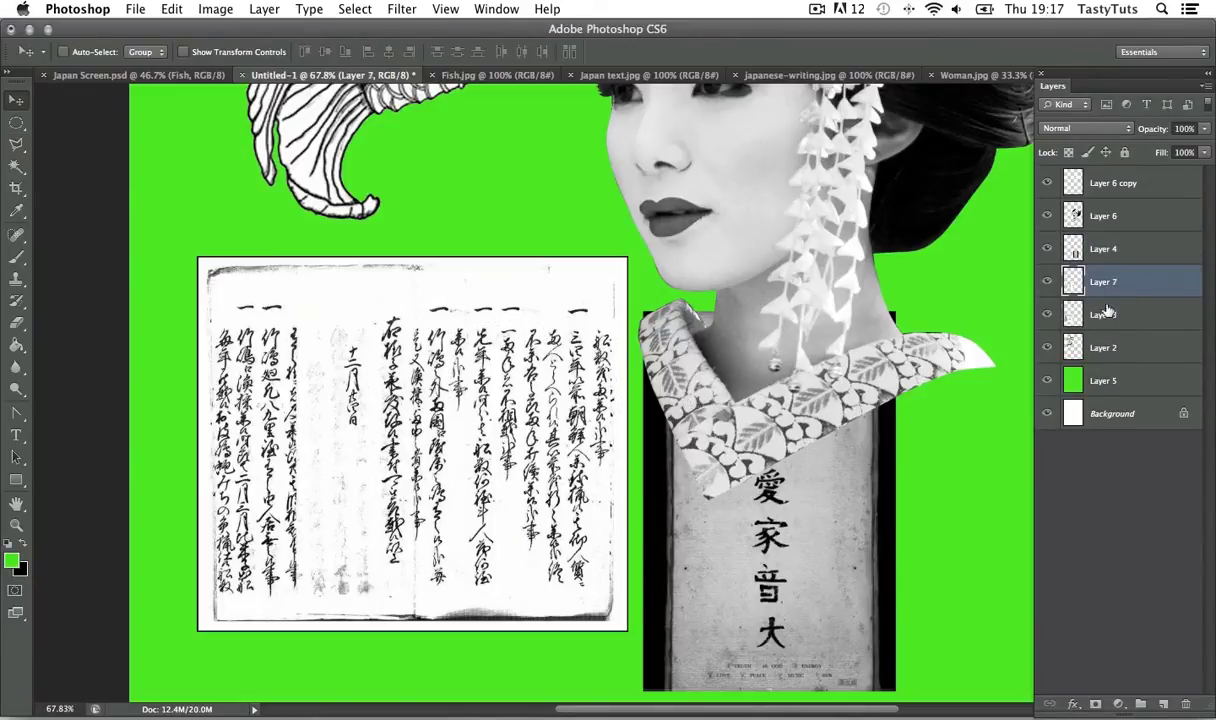
pyautogui.moveTo(1107, 314); pyautogui.dragTo(1186, 704)
# - Move the kanji image clear of the woman and isolate its column of characters on Layer 8 with the Rectangular Marquee
pyautogui.rightClick(448, 326)
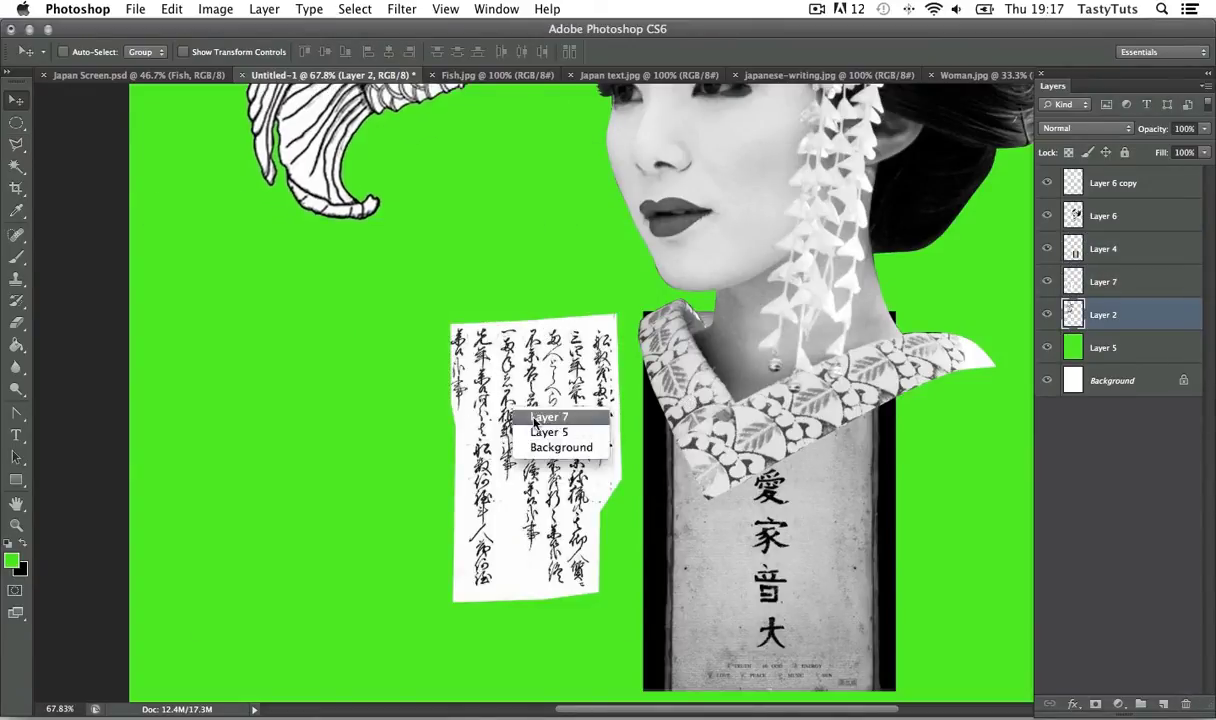
pyautogui.moveTo(865, 477); pyautogui.dragTo(641, 444)
pyautogui.press('m')
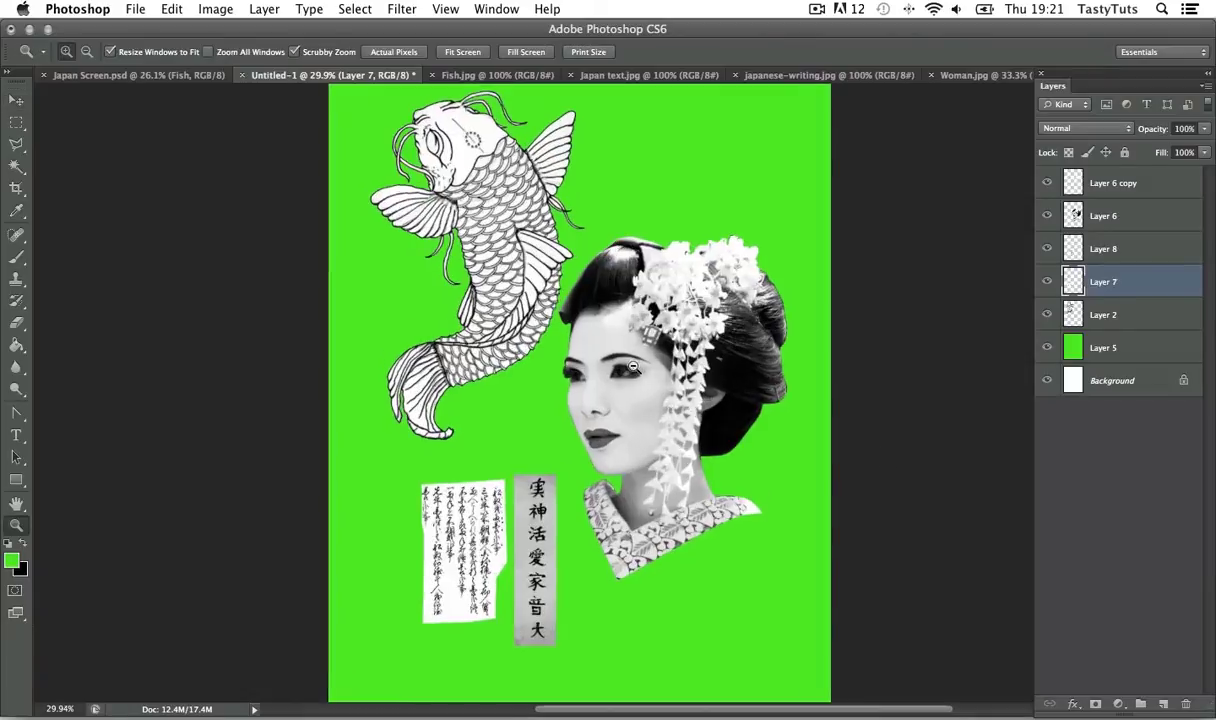
# - Select the head and flower layers together and enlarge them slightly with Free Transform
pyautogui.press('v')
pyautogui.click(1103, 215)
pyautogui.keyDown('shift'); pyautogui.click(1113, 183); pyautogui.keyUp('shift')
pyautogui.hotkey('ctrl', 't')
pyautogui.moveTo(750, 263); pyautogui.dragTo(777, 220)
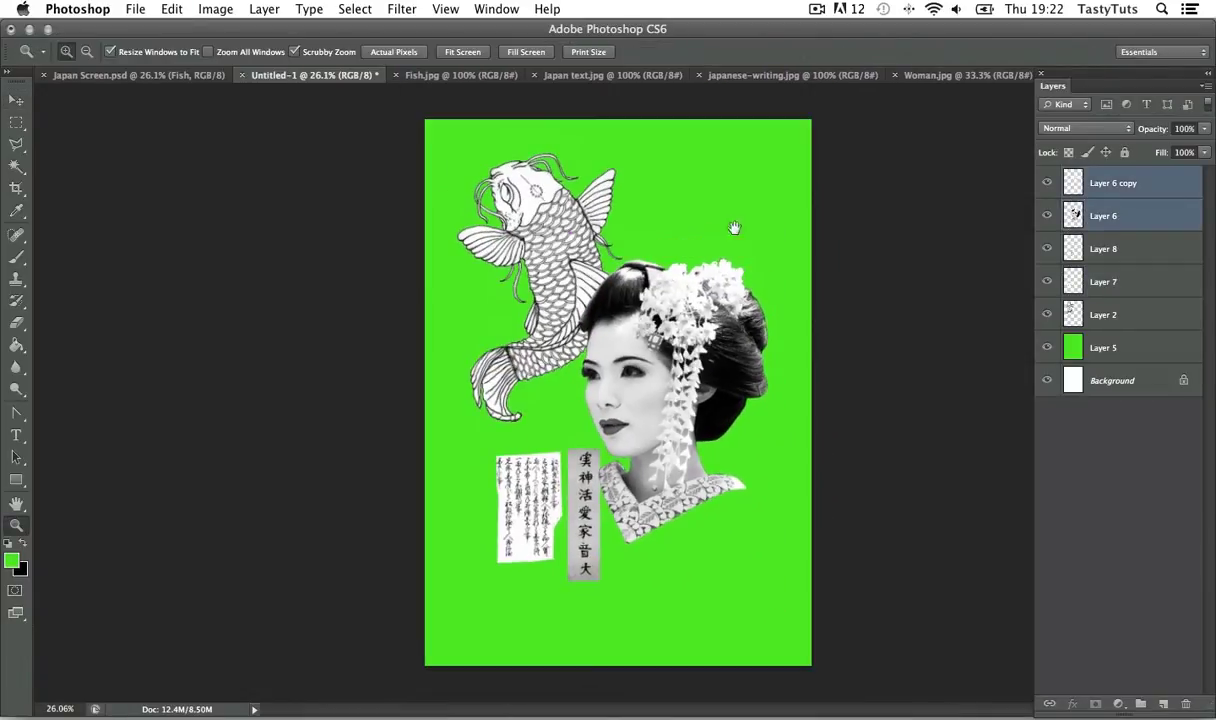
# - Nudge the kanji strip and the handwriting on Layers 8 and 7 to the left, away from the woman's collar
pyautogui.press('v')
pyautogui.click(1103, 248)
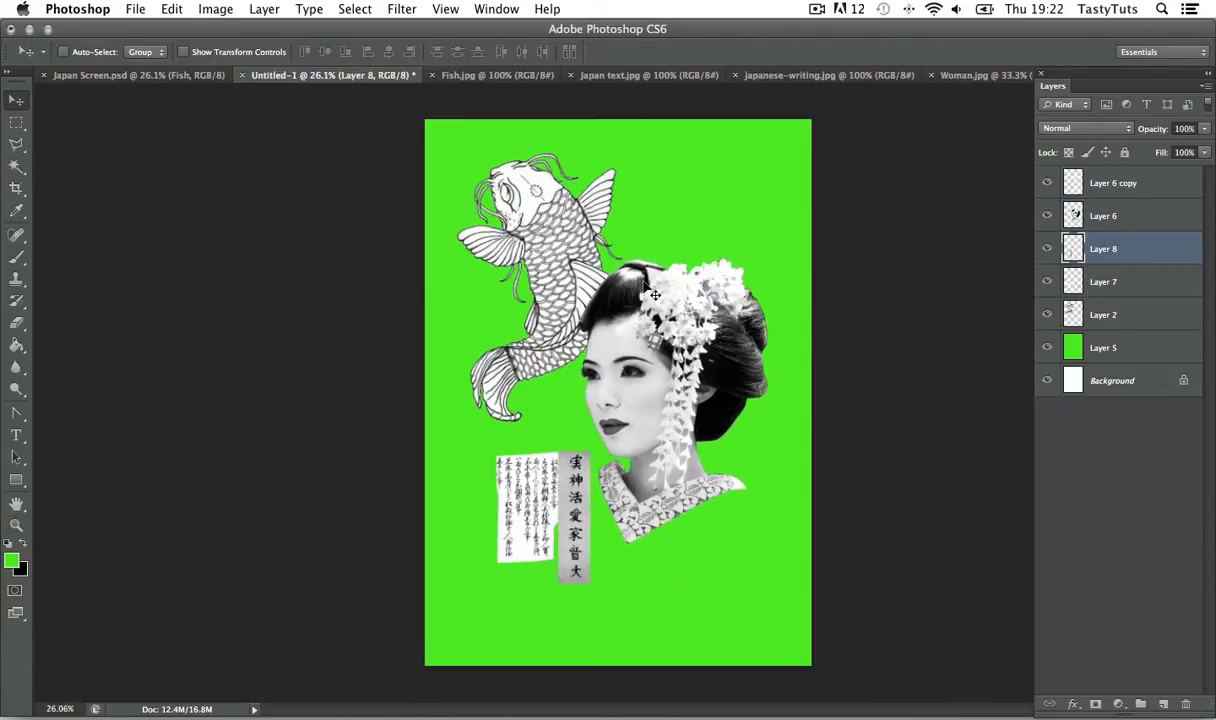
pyautogui.keyDown('shift'); pyautogui.click(1103, 281); pyautogui.keyUp('shift')
pyautogui.hotkey('shift', 'Left')
pyautogui.hotkey('shift', 'Left')
pyautogui.hotkey('shift', 'Left')
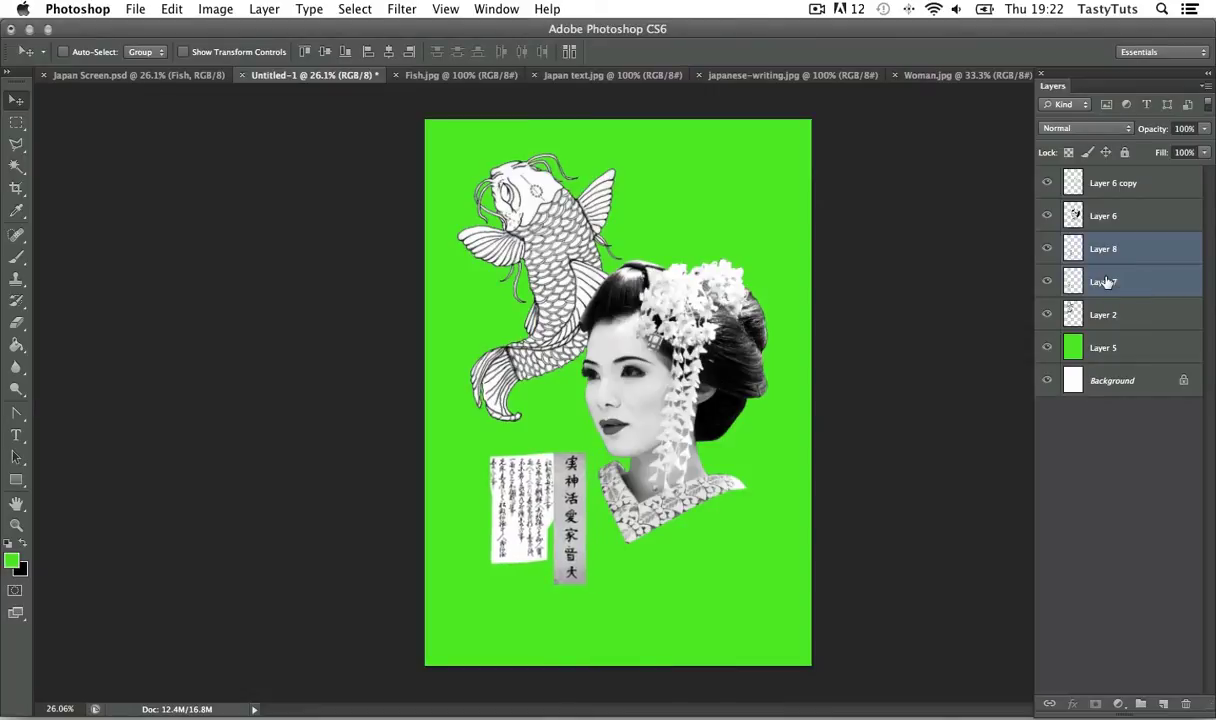
# - Shift the fish down and right behind the head, and scale all artwork layers up slightly together
pyautogui.click(1103, 314)
pyautogui.moveTo(604, 218); pyautogui.dragTo(634, 235)
pyautogui.keyDown('shift'); pyautogui.click(1113, 183); pyautogui.keyUp('shift')
pyautogui.hotkey('ctrl', 't')
pyautogui.moveTo(769, 172); pyautogui.dragTo(785, 181)
pyautogui.press('Return')
# - Nudge the whole artwork slightly left and raise the fish on Layer 2 higher above the woman's head
pyautogui.click(1145, 190)
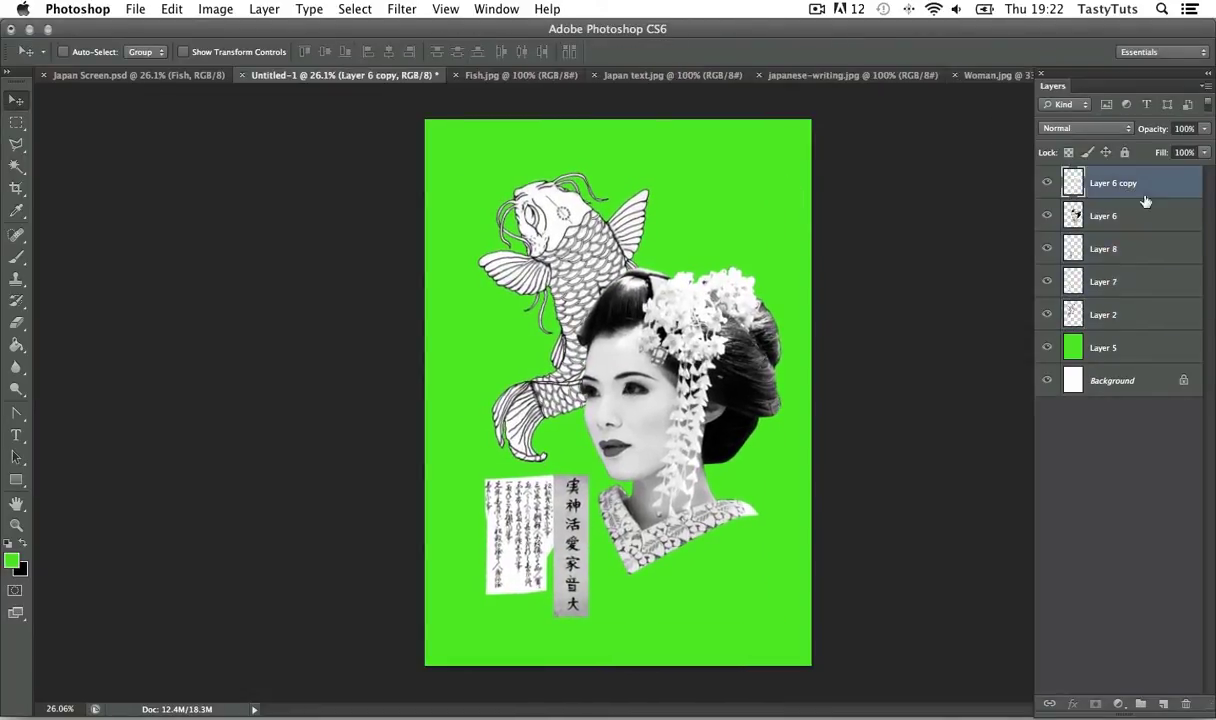
pyautogui.keyDown('shift'); pyautogui.click(1144, 314); pyautogui.keyUp('shift')
pyautogui.click(1116, 316)
pyautogui.hotkey('shift', 'Up')
pyautogui.hotkey('shift', 'Up')
pyautogui.hotkey('shift', 'Up')
pyautogui.hotkey('shift', 'Up')
pyautogui.hotkey('shift', 'Up')
pyautogui.hotkey('shift', 'Up')
pyautogui.hotkey('shift', 'Up')
pyautogui.hotkey('shift', 'Up')
pyautogui.hotkey('shift', 'Up')
pyautogui.hotkey('shift', 'Up')
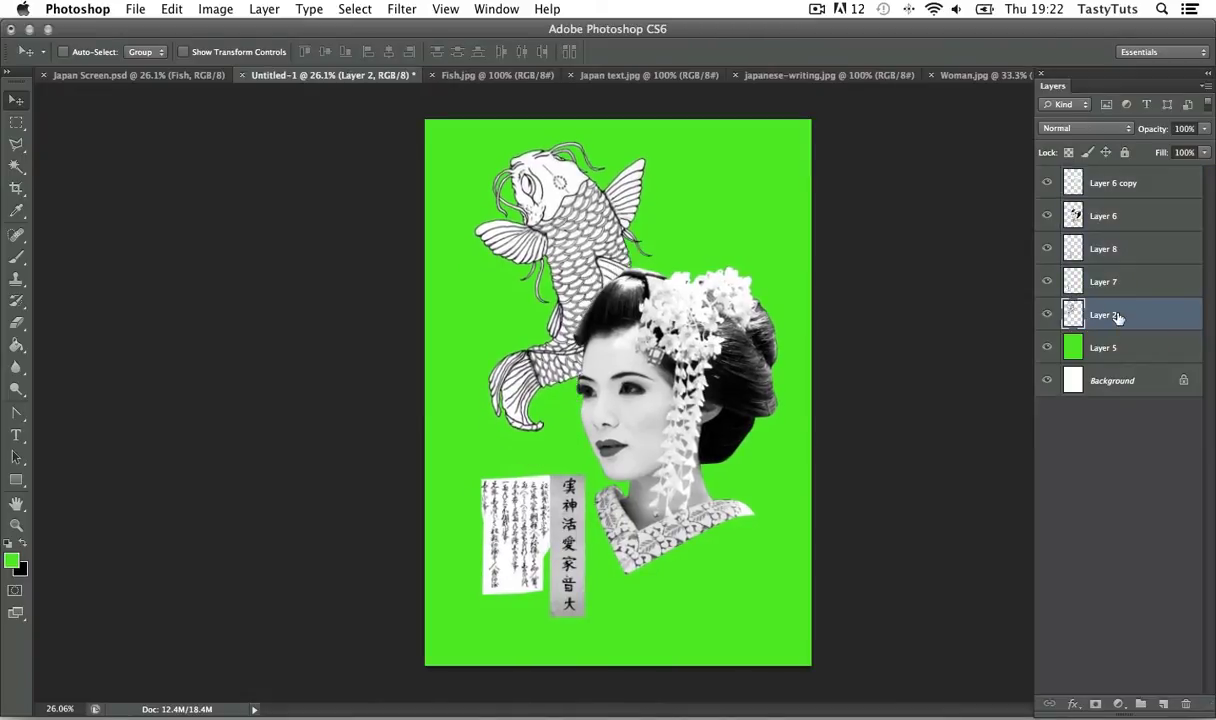
# - Nudge the handwriting and kanji strip upward, closer to the fish's tail
pyautogui.click(1123, 281)
pyautogui.hotkey('shift', 'Up')
pyautogui.hotkey('shift', 'Up')
pyautogui.hotkey('shift', 'Up')
pyautogui.hotkey('shift', 'Up')
pyautogui.hotkey('shift', 'Up')
# - Select all artwork layers from Layer 6 copy to Layer 2 and nudge them down together on the page
pyautogui.click(1113, 183)
pyautogui.keyDown('shift'); pyautogui.click(1121, 318); pyautogui.keyUp('shift')
pyautogui.hotkey('shift', 'Down')
pyautogui.hotkey('shift', 'Down')
pyautogui.hotkey('shift', 'Down')
pyautogui.hotkey('shift', 'Down')
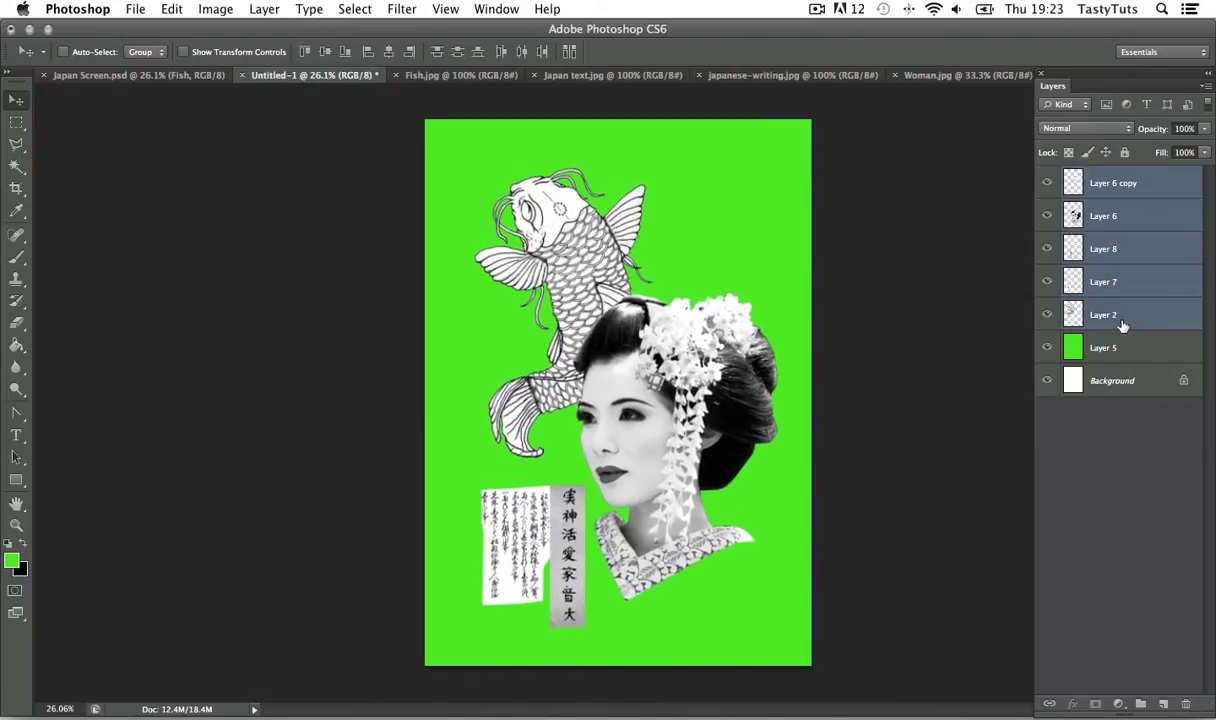
# - Fine-tune the fish's position on Layer 2 and nudge the combined artwork slightly upward
pyautogui.click(1118, 318)
pyautogui.hotkey('shift', 'Up')
pyautogui.hotkey('shift', 'Up')
pyautogui.keyDown('shift'); pyautogui.click(1129, 187); pyautogui.keyUp('shift')
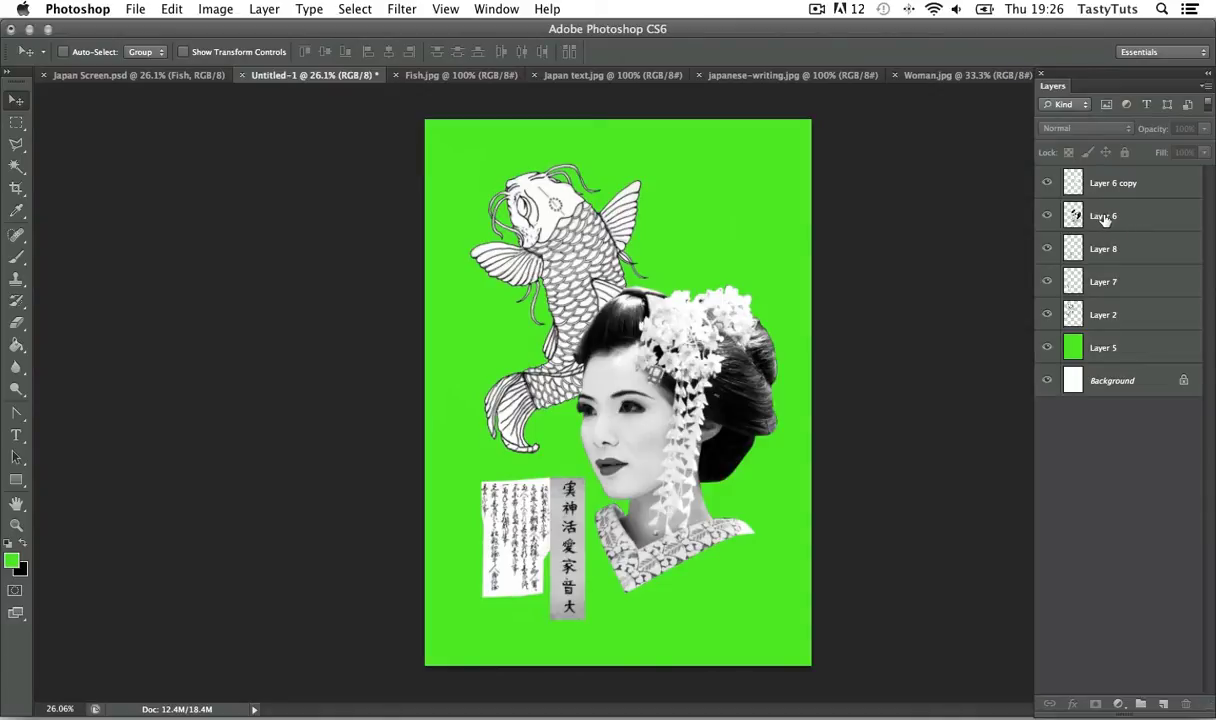
# - Rename the artwork layers, in stacking order from the uppermost, as Flowers, Head, Japan Text 2, Japan Text 1 and Fish
pyautogui.click(1135, 216)
pyautogui.doubleClick(1130, 216)
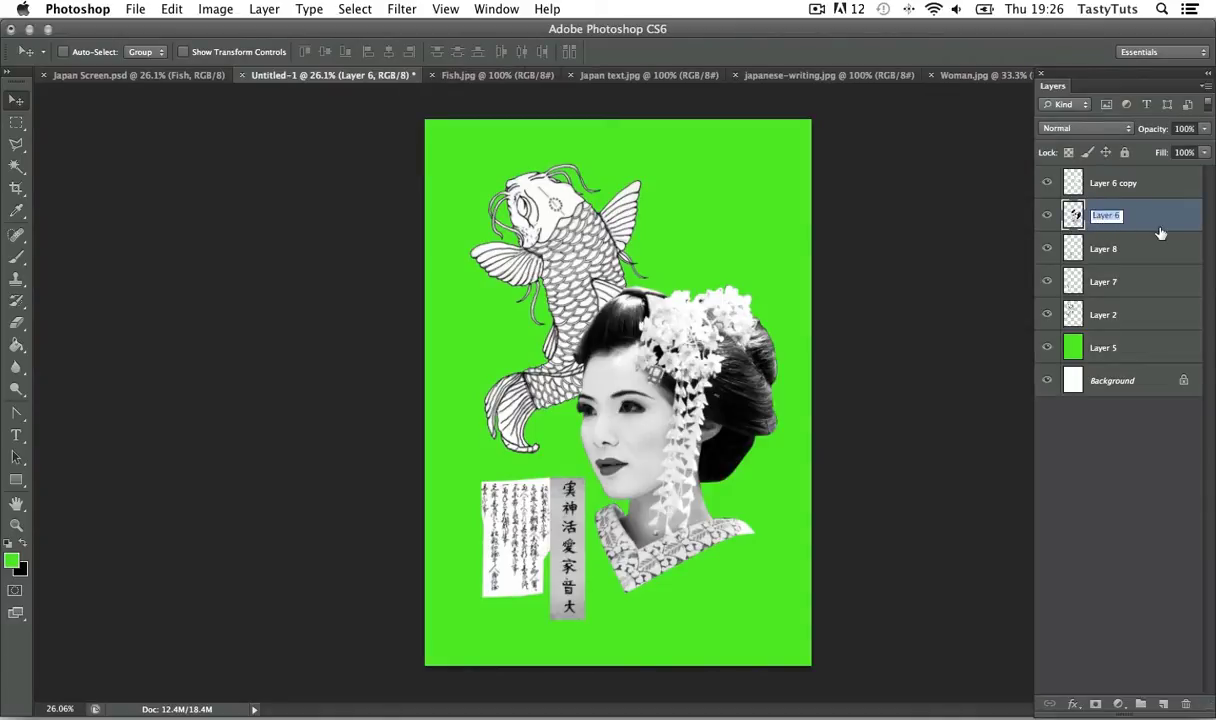
pyautogui.write('Head')
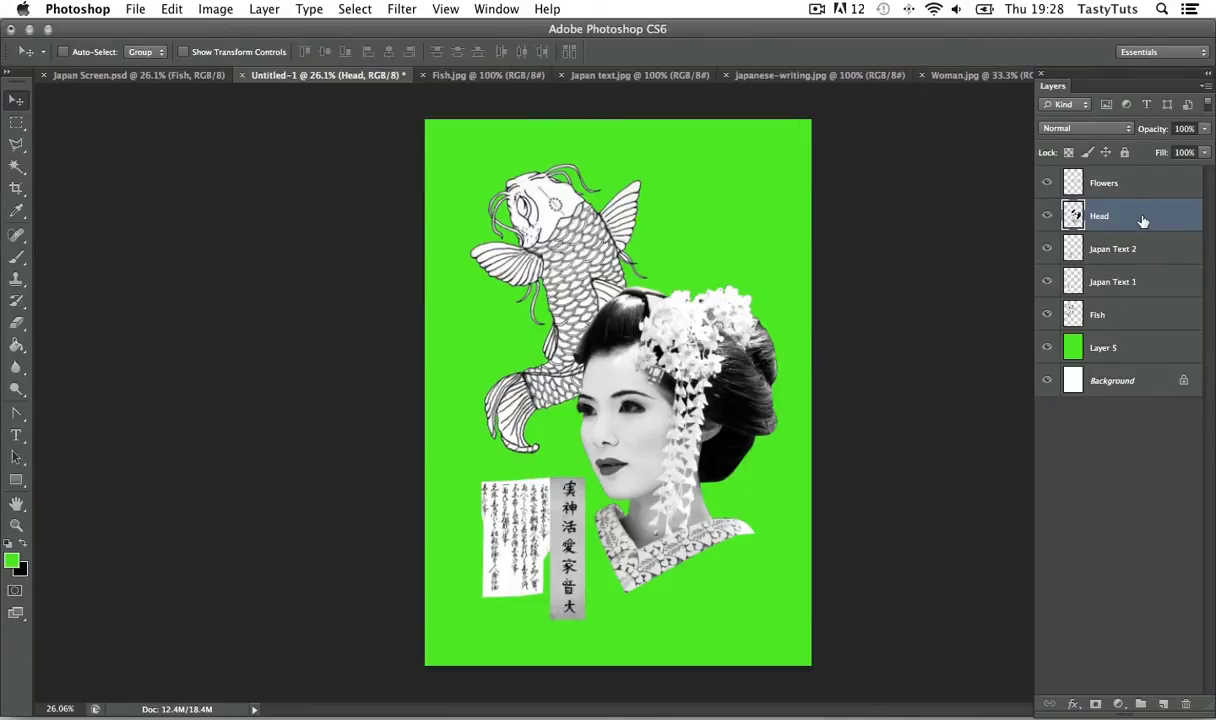
# - Group the Head layer in a group named Head, add the Flowers layer to it and collapse the group
pyautogui.press('super+g')
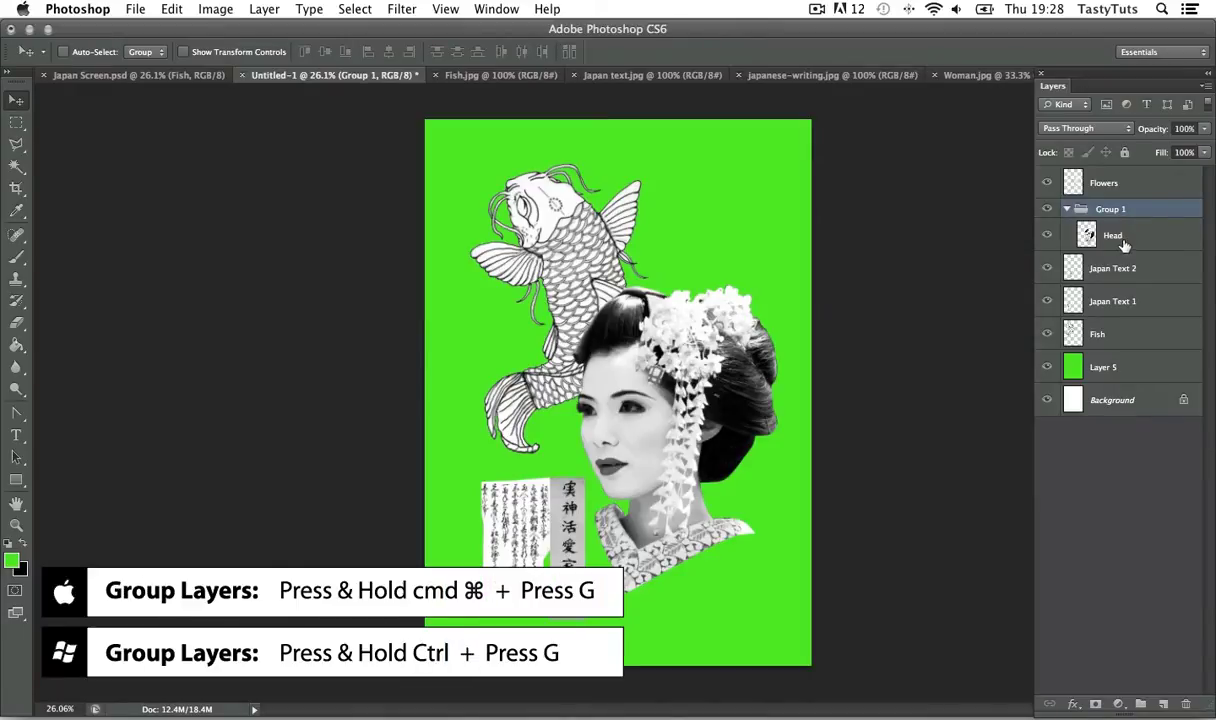
pyautogui.doubleClick(1106, 210)
pyautogui.write('Head')
pyautogui.press('Return')
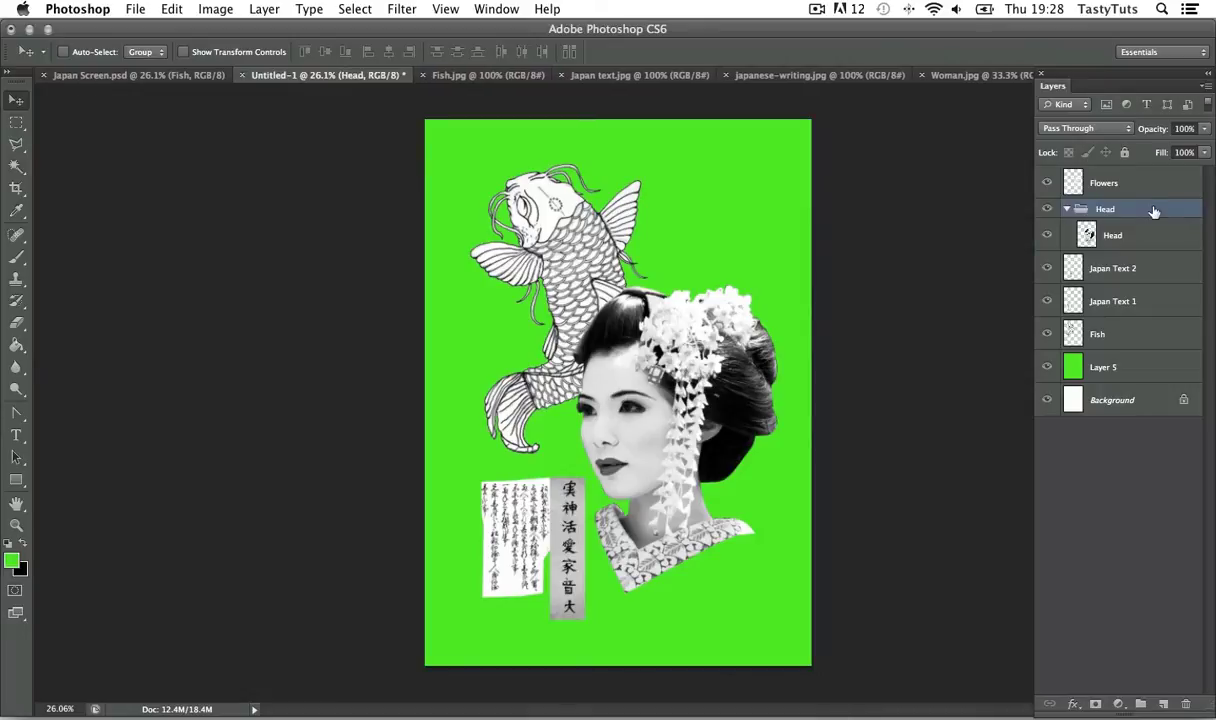
pyautogui.moveTo(1113, 187); pyautogui.dragTo(1108, 226)
pyautogui.click(1066, 176)
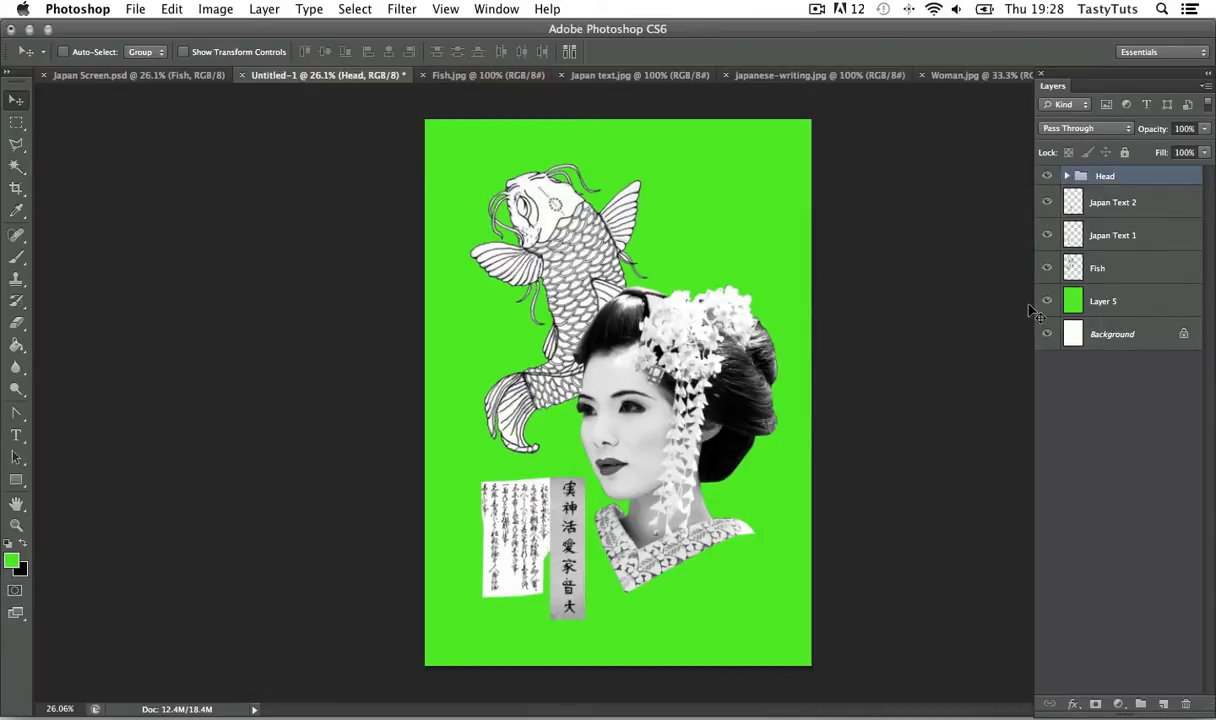
# - Group the Japan Text 2 and Japan Text 1 layers in a group named Japan Text
pyautogui.click(1118, 202)
pyautogui.keyDown('shift'); pyautogui.click(1113, 235); pyautogui.keyUp('shift')
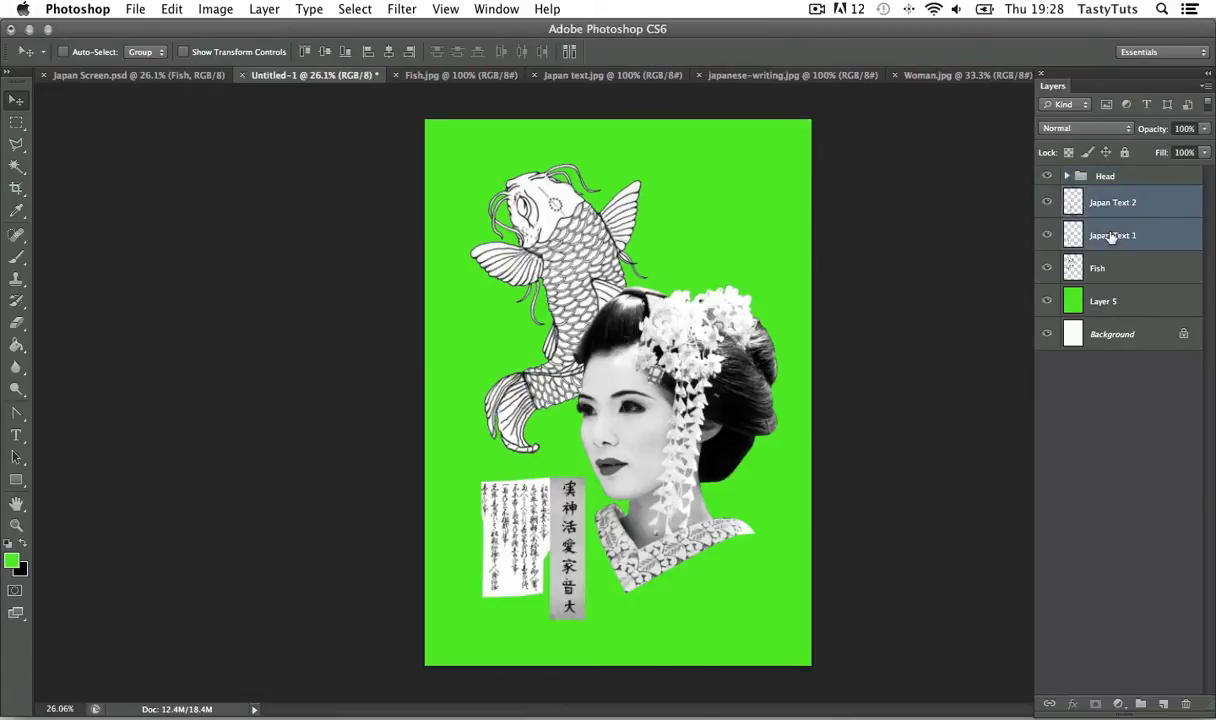
pyautogui.press('super+g')
pyautogui.doubleClick(1108, 196)
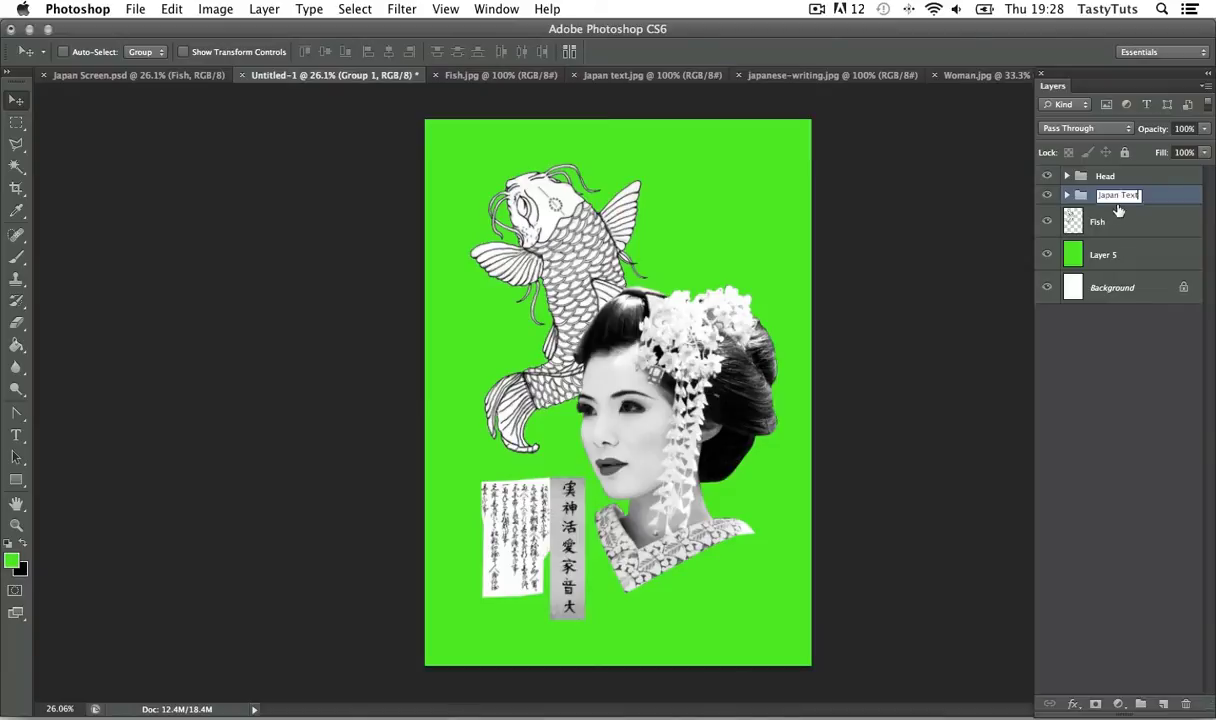
# - Group the Fish layer in a group named Fish, collapse it and place it above the Japan Text group
pyautogui.click(1118, 221)
pyautogui.press('super+g')
pyautogui.doubleClick(1103, 214)
pyautogui.write('Fish')
pyautogui.press('Return')
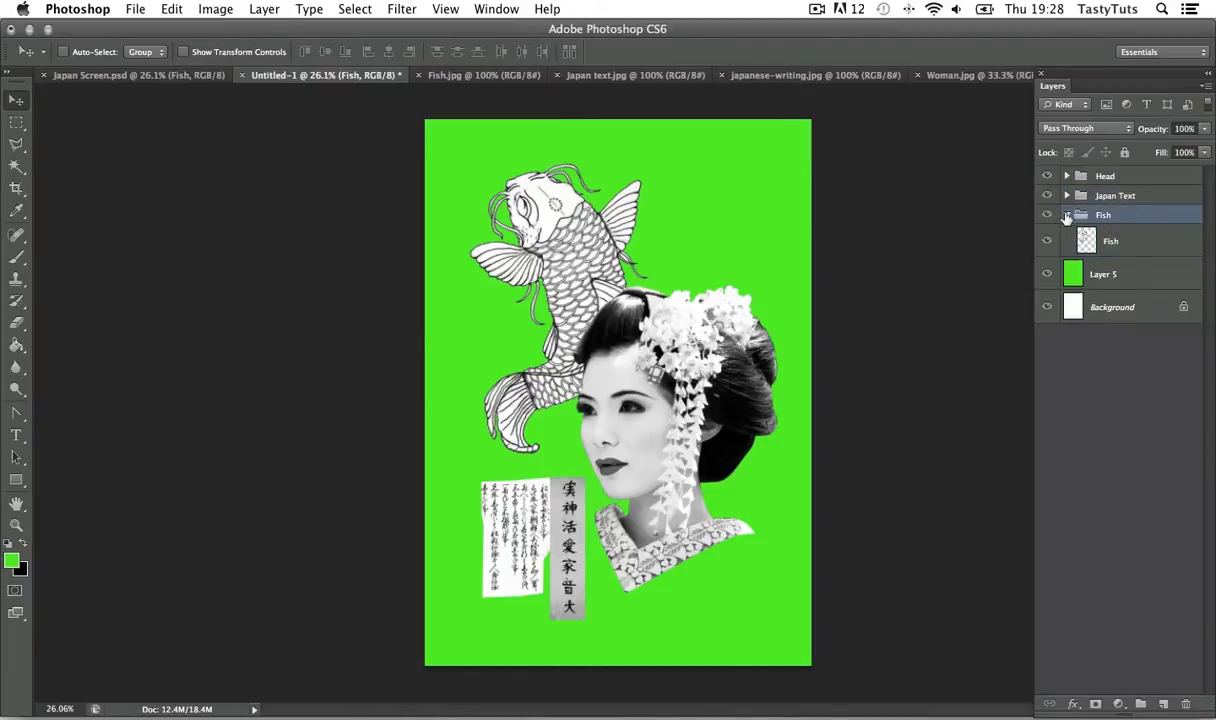
pyautogui.click(1067, 218)
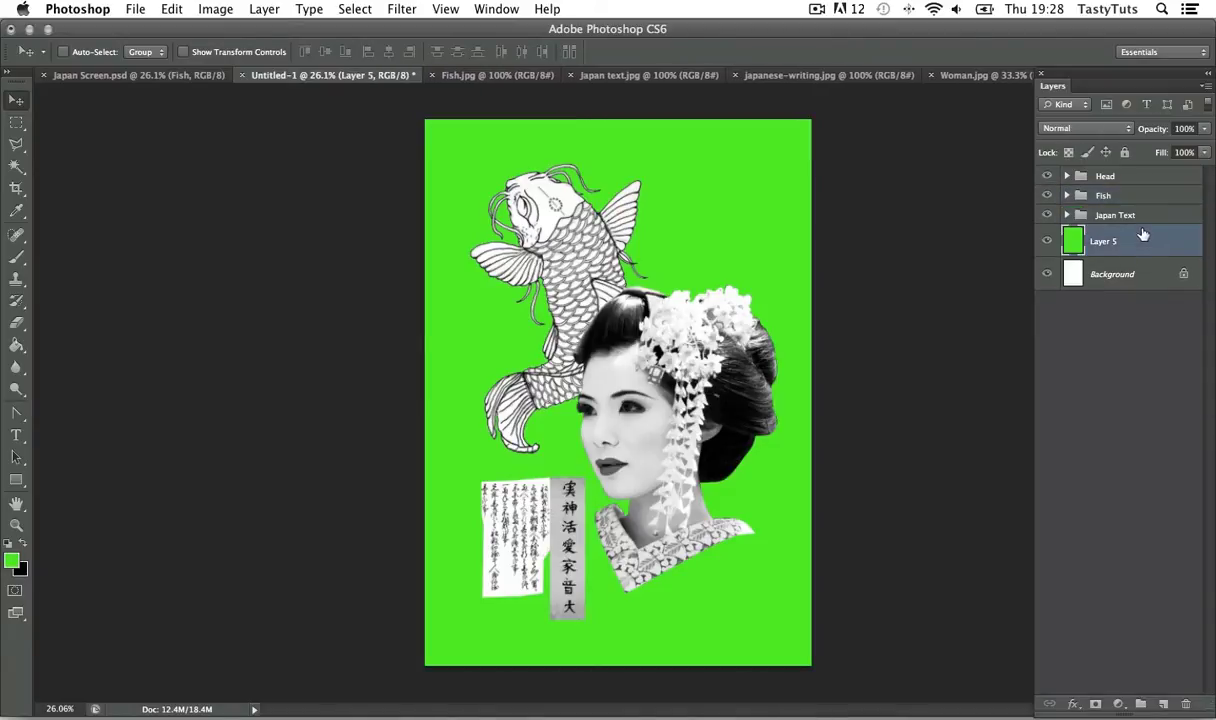
# - Colour-code the Head group red, Fish yellow and Japan Text green, and float the Layers panel beside the artwork
pyautogui.click(1142, 184)
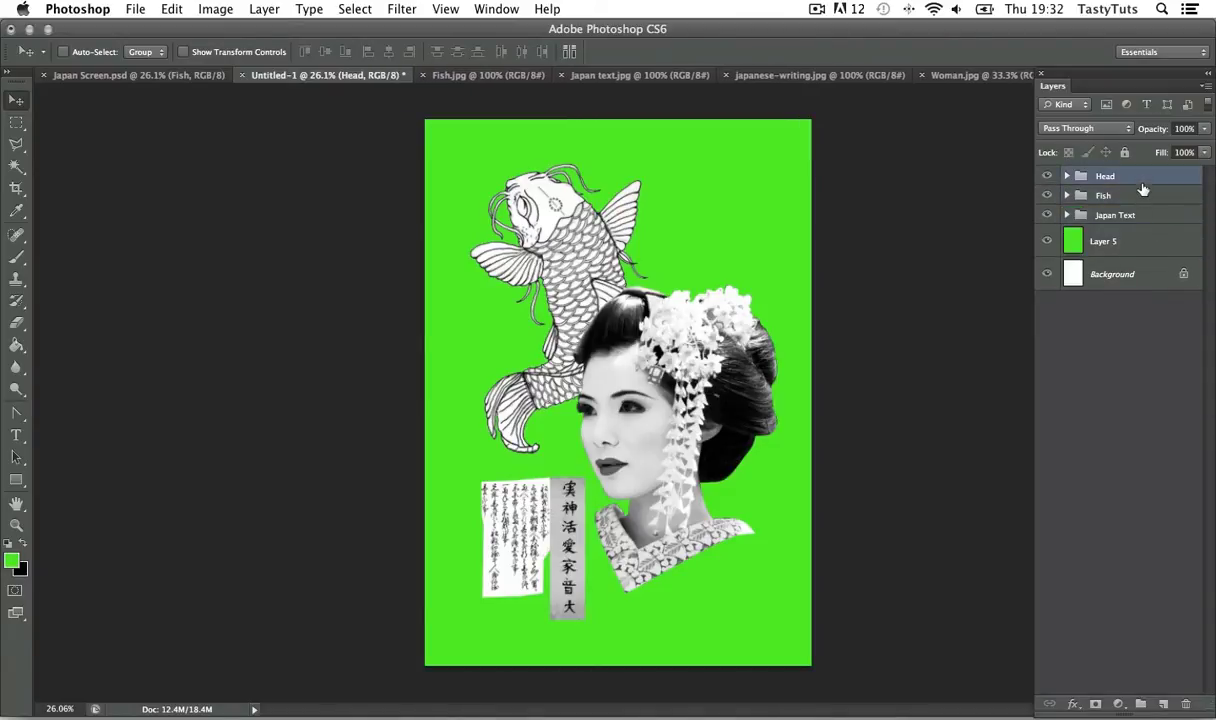
pyautogui.rightClick(1093, 174)
pyautogui.click(1000, 460)
pyautogui.rightClick(1122, 196)
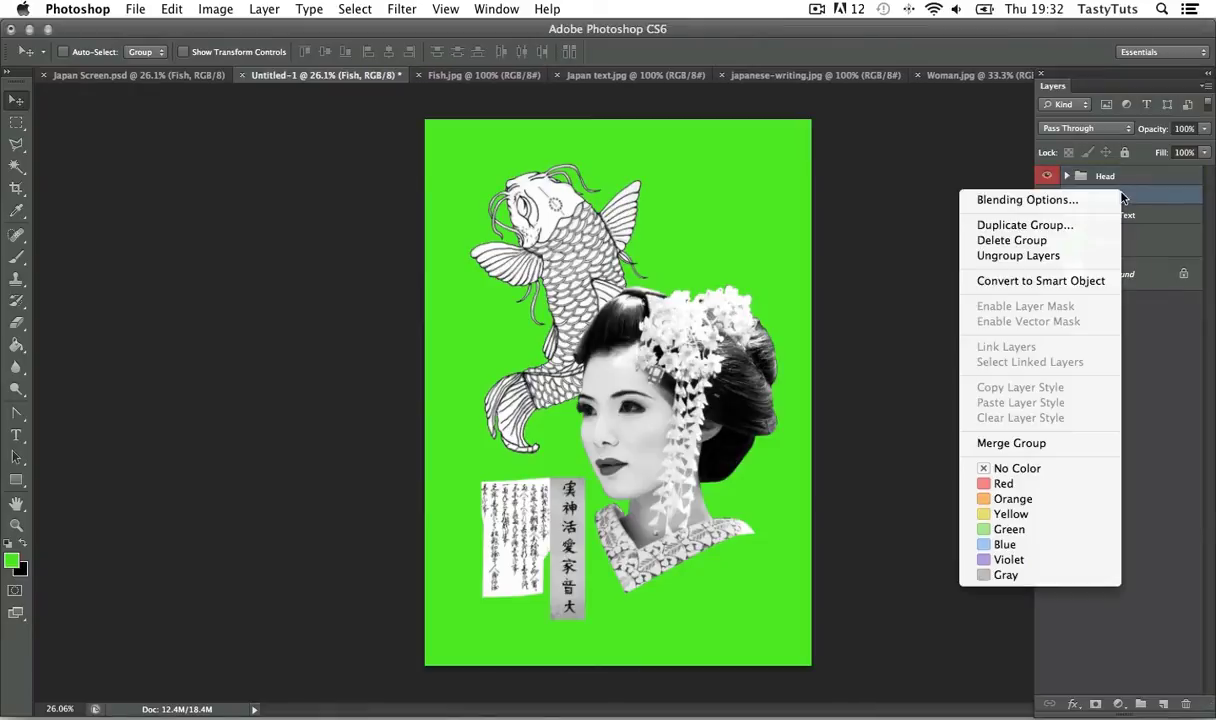
pyautogui.click(1010, 514)
pyautogui.rightClick(1127, 218)
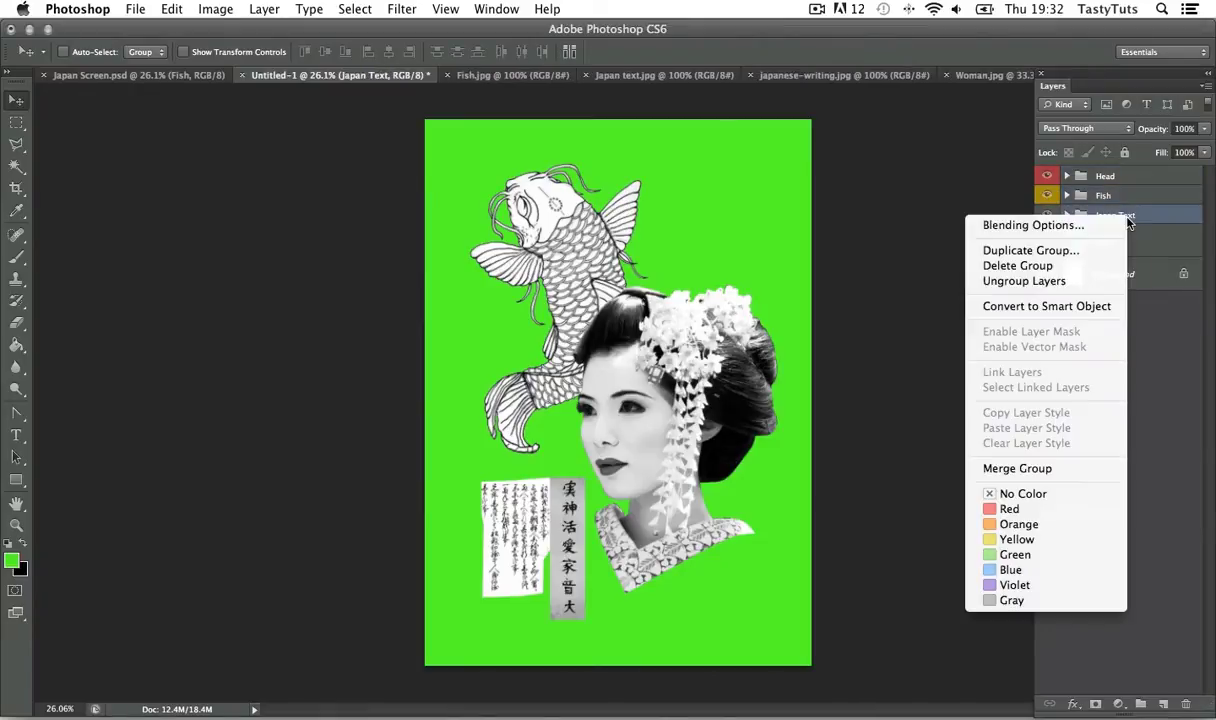
pyautogui.click(1012, 554)
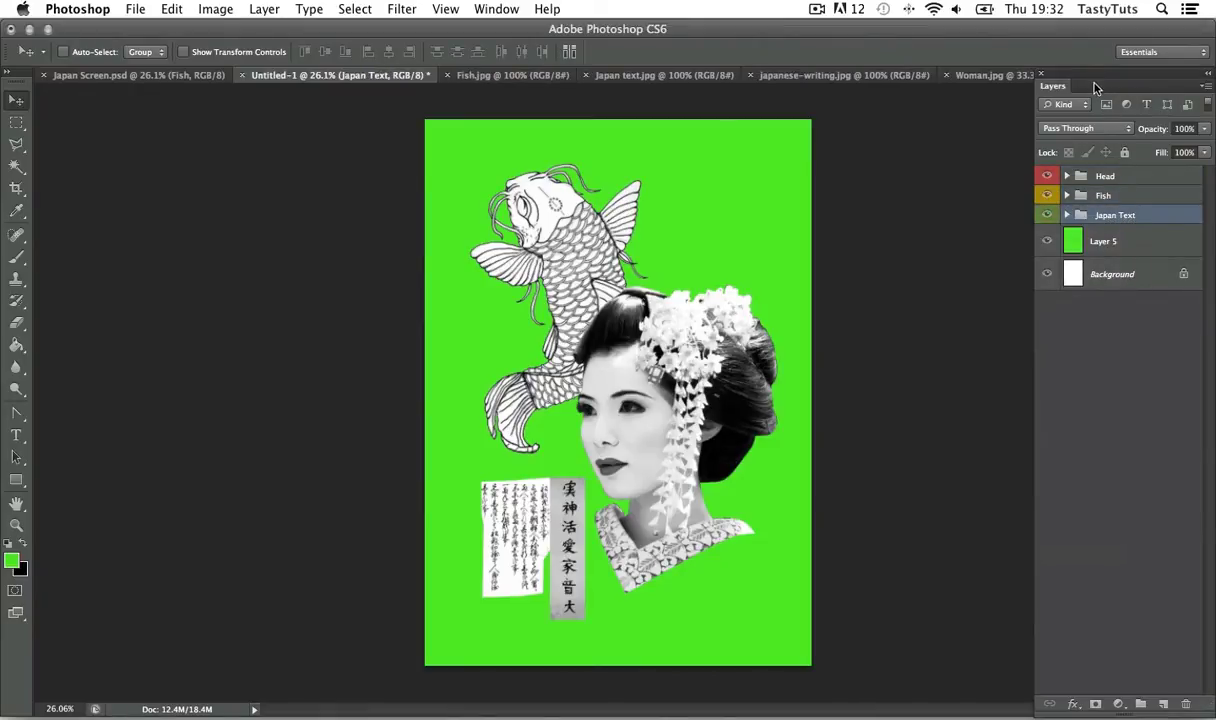
pyautogui.moveTo(1096, 88); pyautogui.dragTo(886, 104)
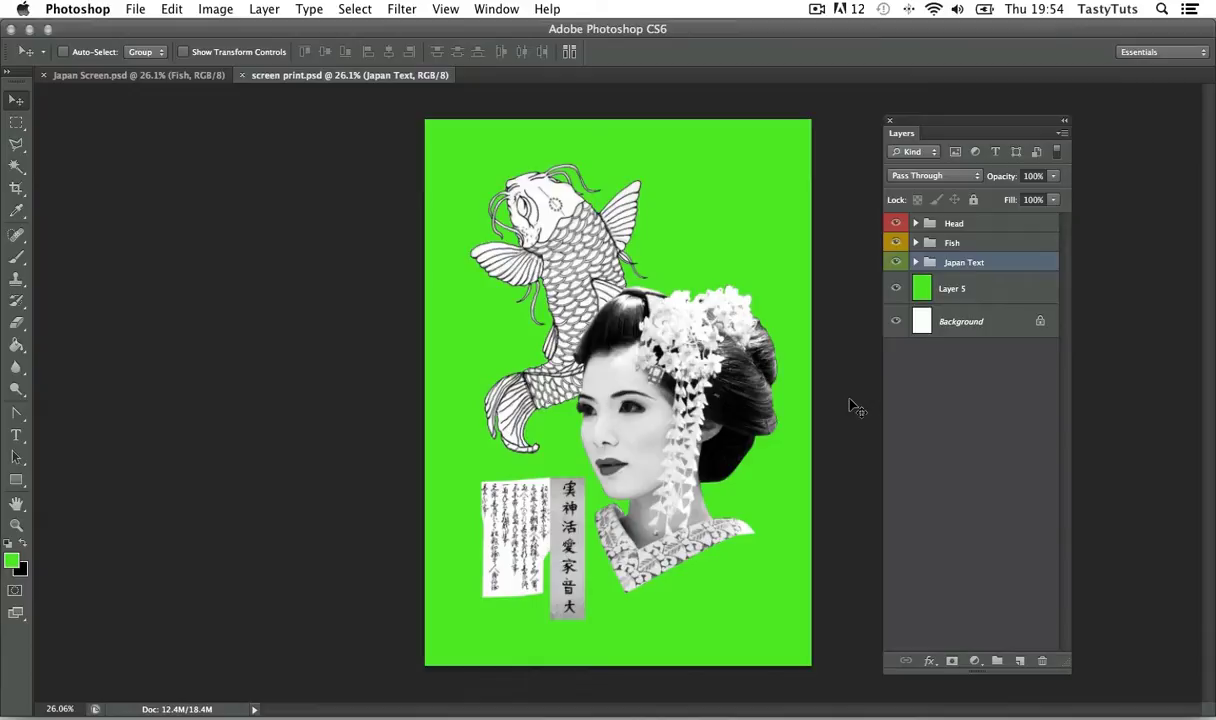
# - Switch to Illustrator and create a new portrait A3 document with one artboard in CMYK
pyautogui.press('super+Tab')
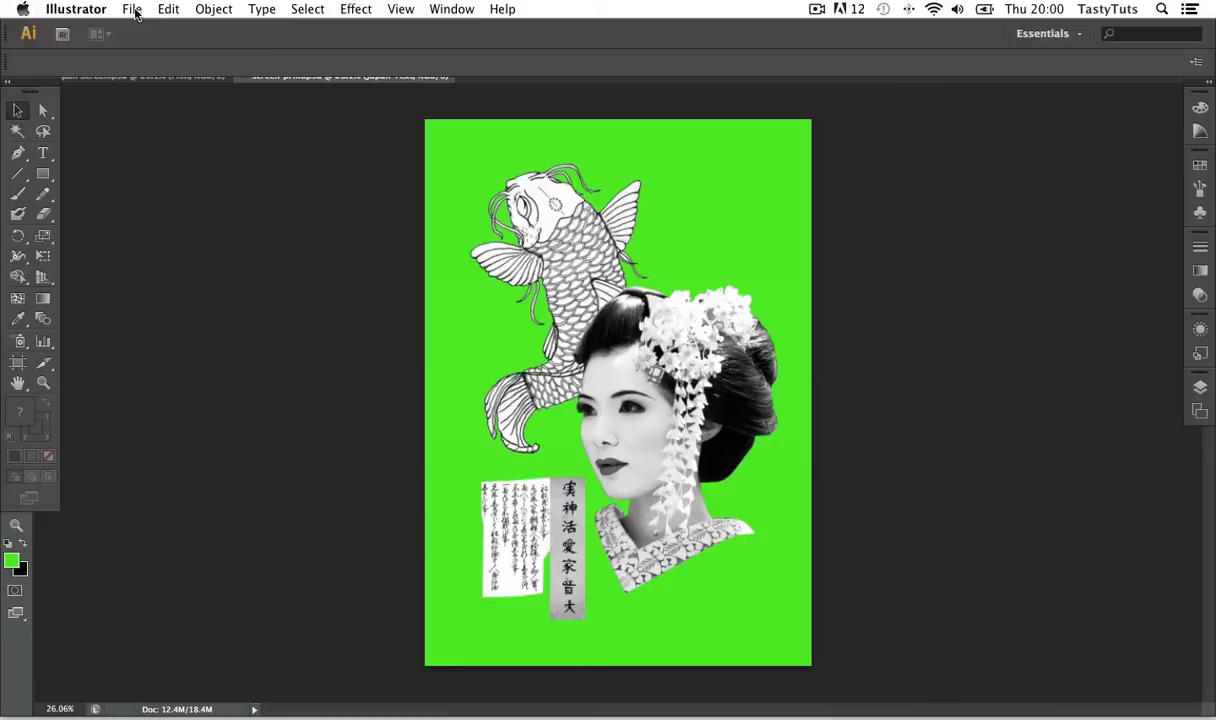
pyautogui.click(133, 10)
pyautogui.click(150, 32)
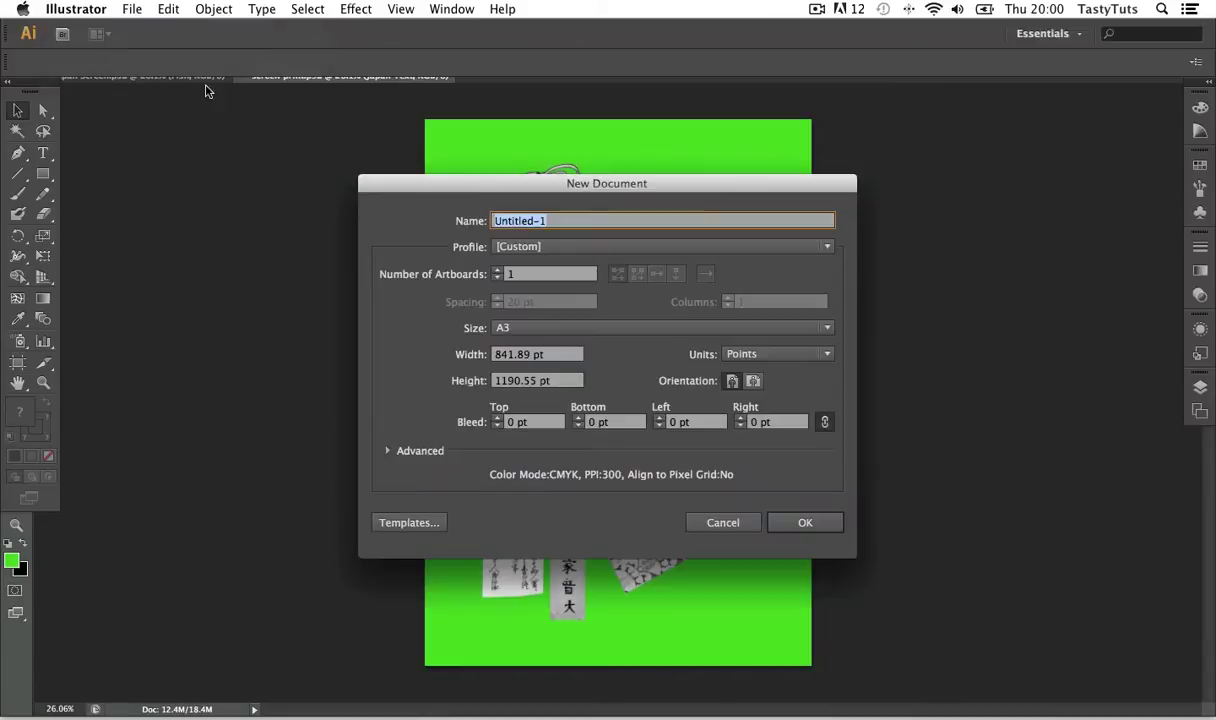
pyautogui.click(797, 524)
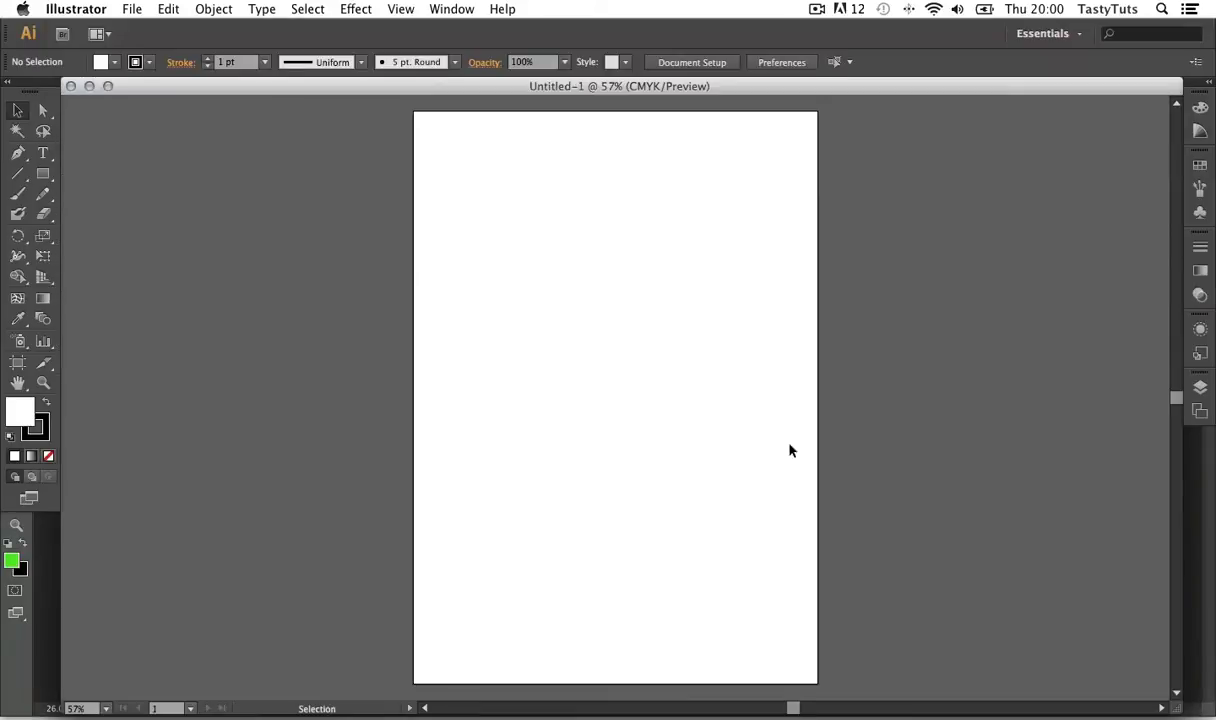
# - Switch back to Photoshop, expand the Head group, select its Head layer and toggle the layer's visibility to check its content
pyautogui.press('super+Tab')
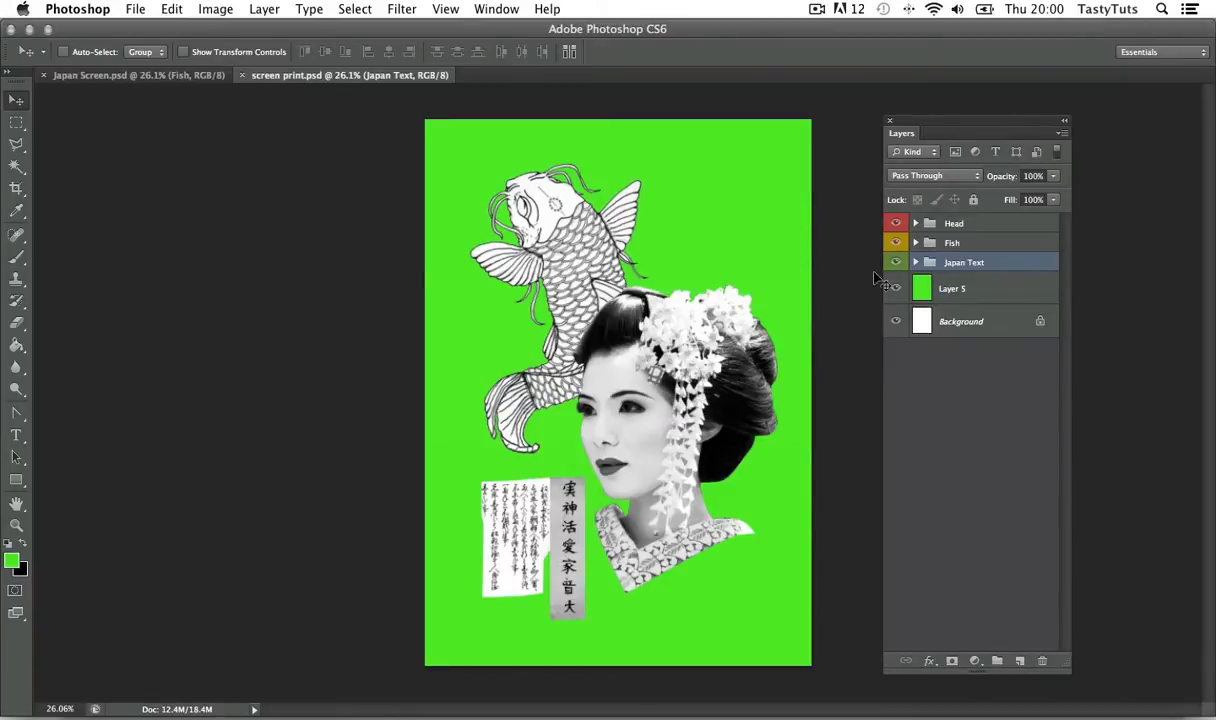
pyautogui.click(917, 224)
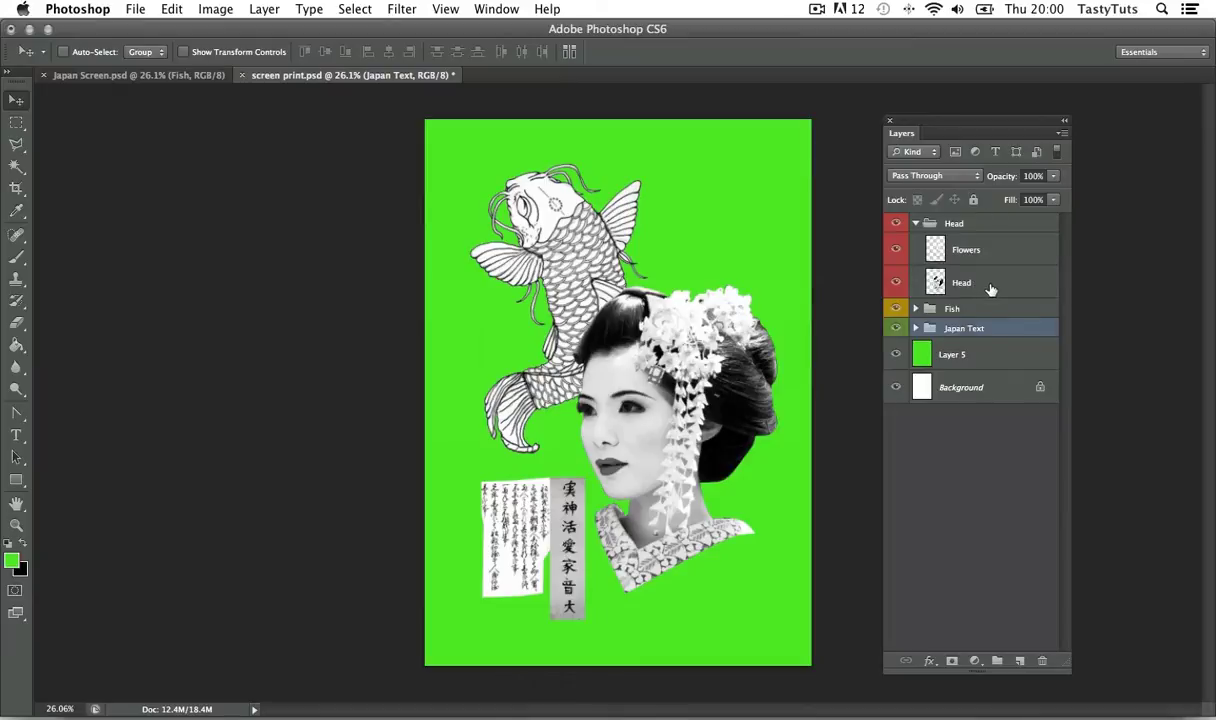
pyautogui.click(990, 284)
pyautogui.click(896, 283)
pyautogui.click(896, 283)
pyautogui.click(896, 283)
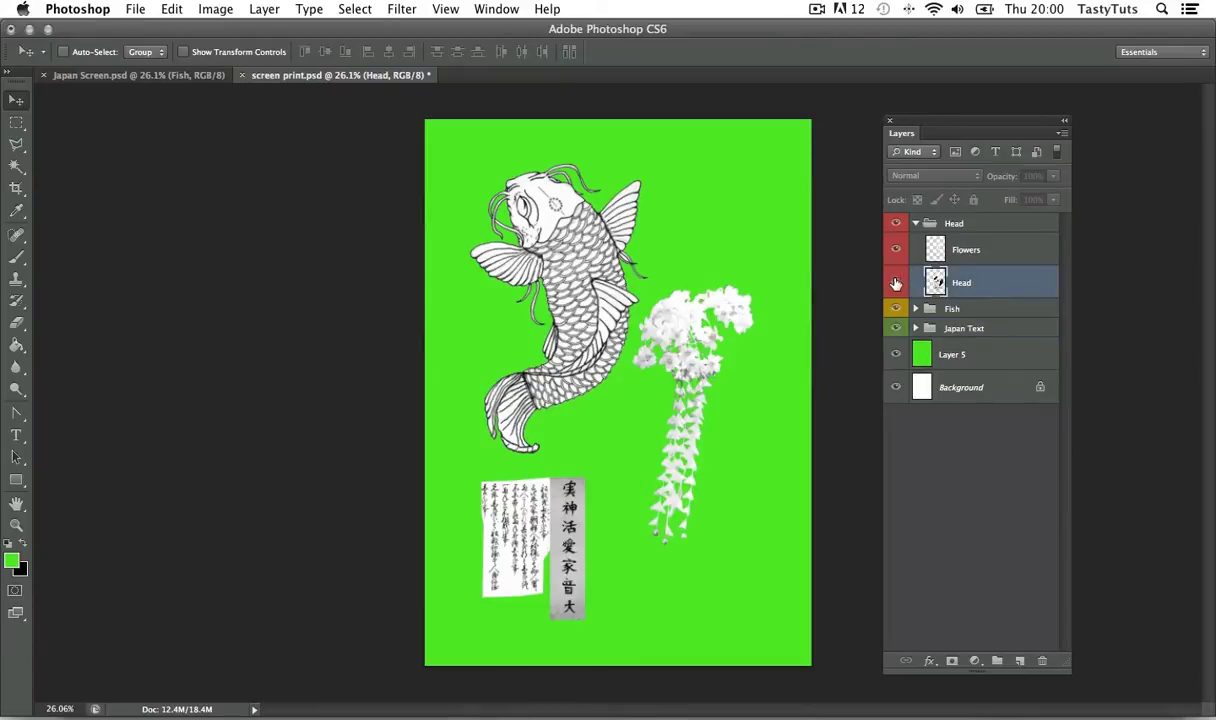
pyautogui.click(896, 283)
pyautogui.click(896, 283)
pyautogui.click(896, 283)
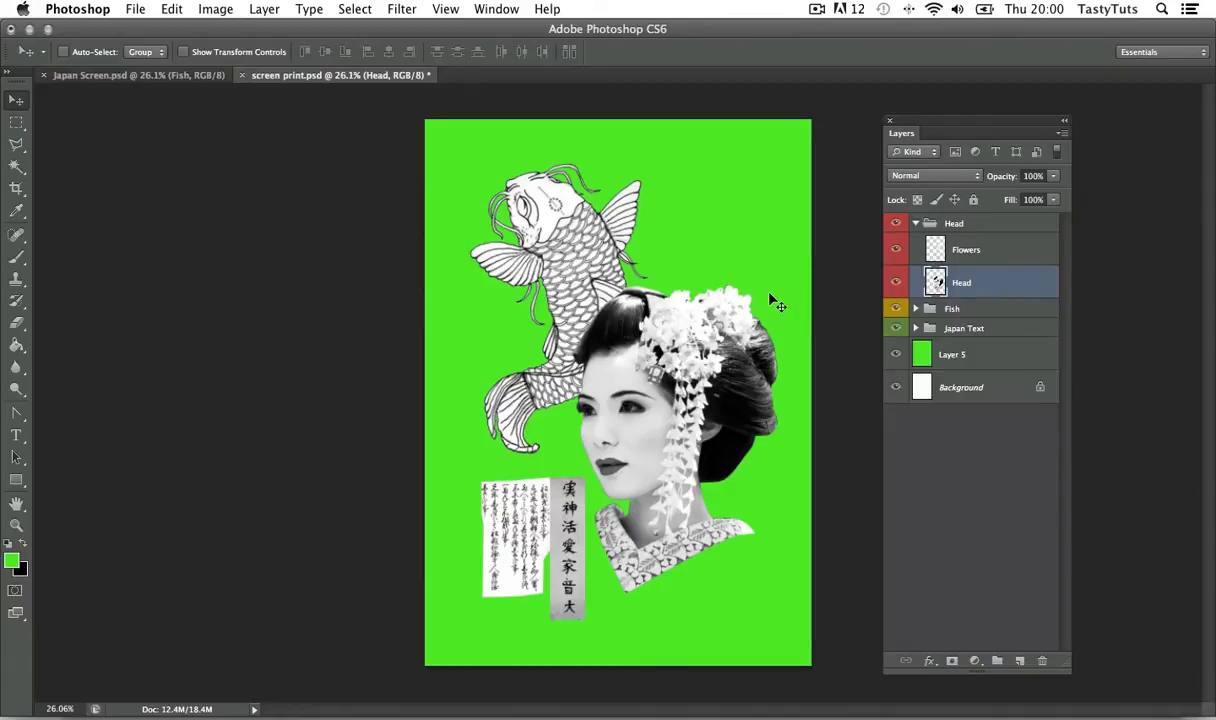
# - Copy the entire content of the Head layer and paste it into the new Illustrator document
pyautogui.press('super+a')
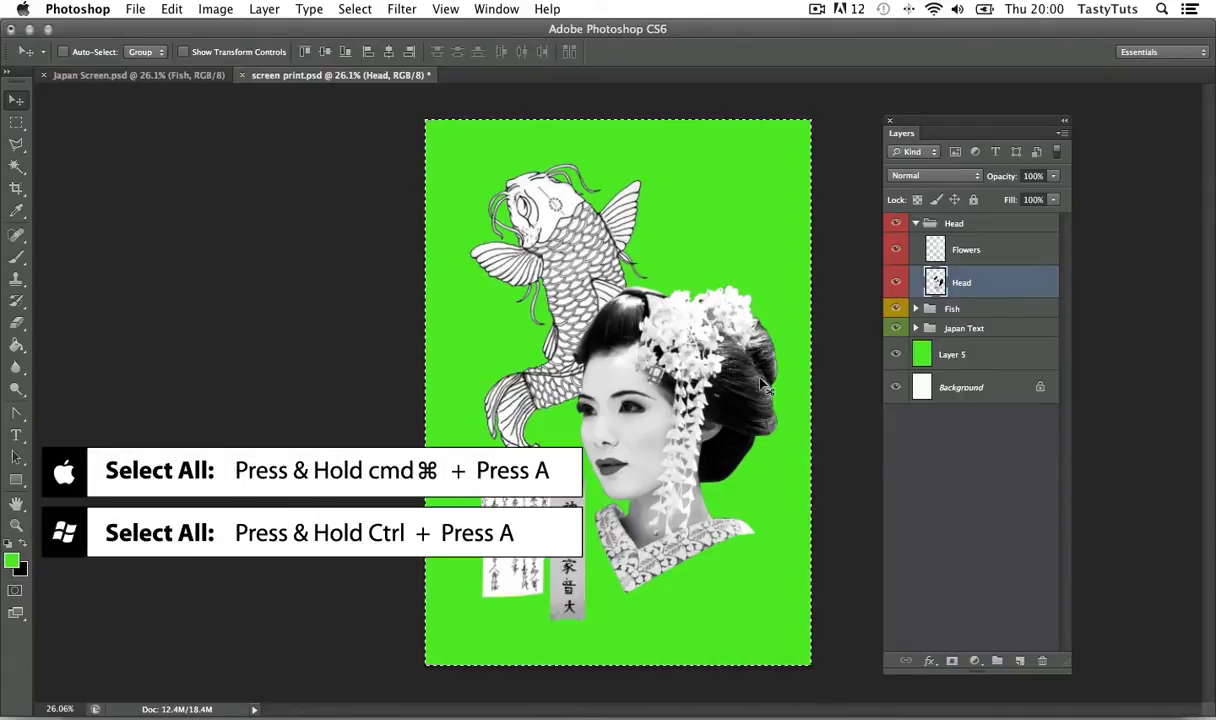
pyautogui.press('super+Tab')
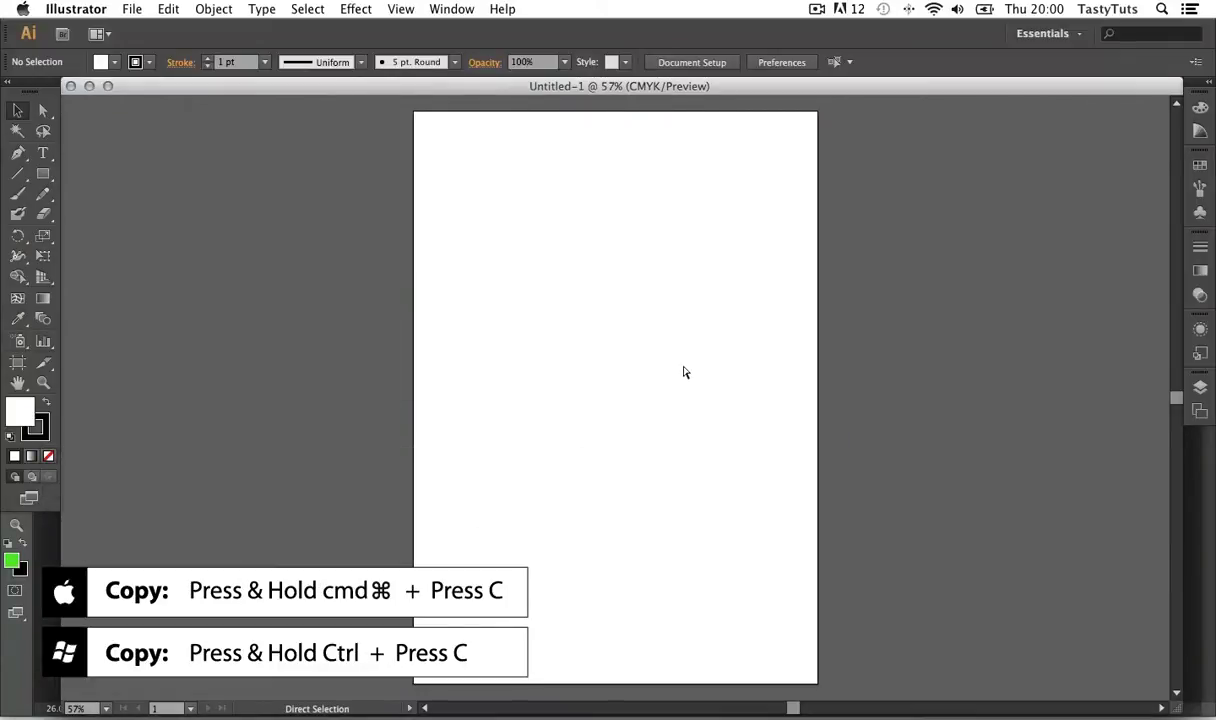
pyautogui.press('super+v')
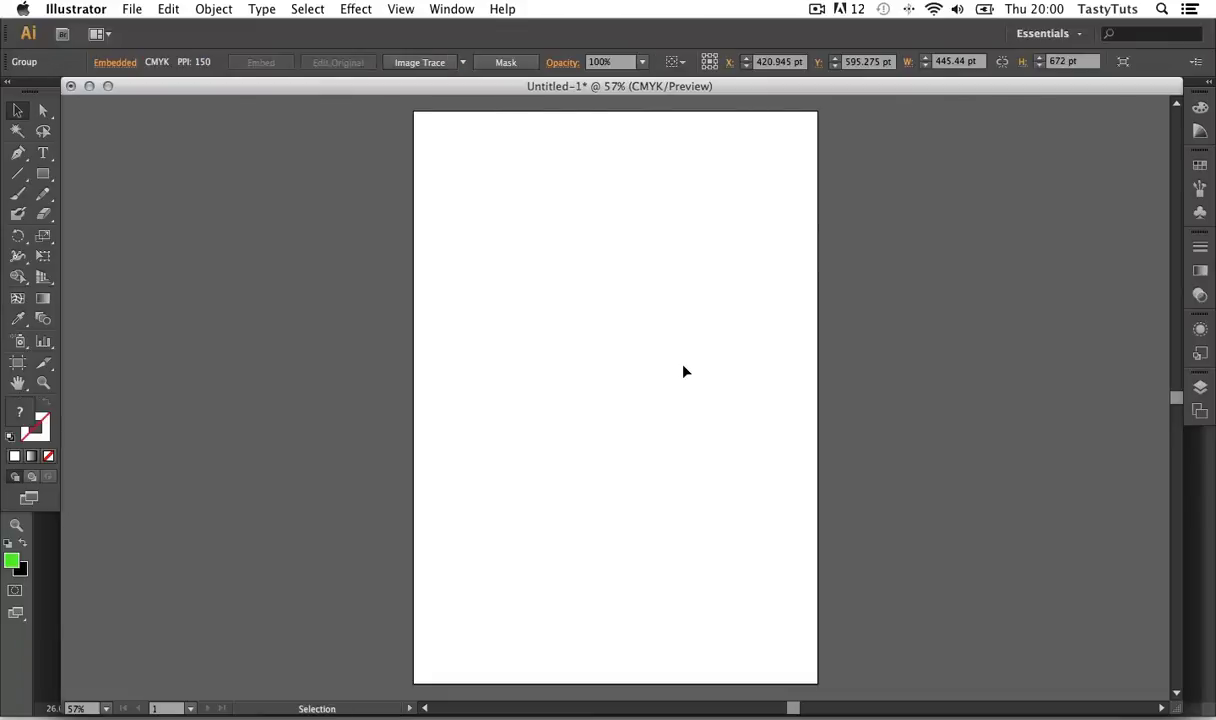
# - Move the pasted head towards the right edge of the artboard and paste a second copy of it
pyautogui.moveTo(648, 362); pyautogui.dragTo(723, 383)
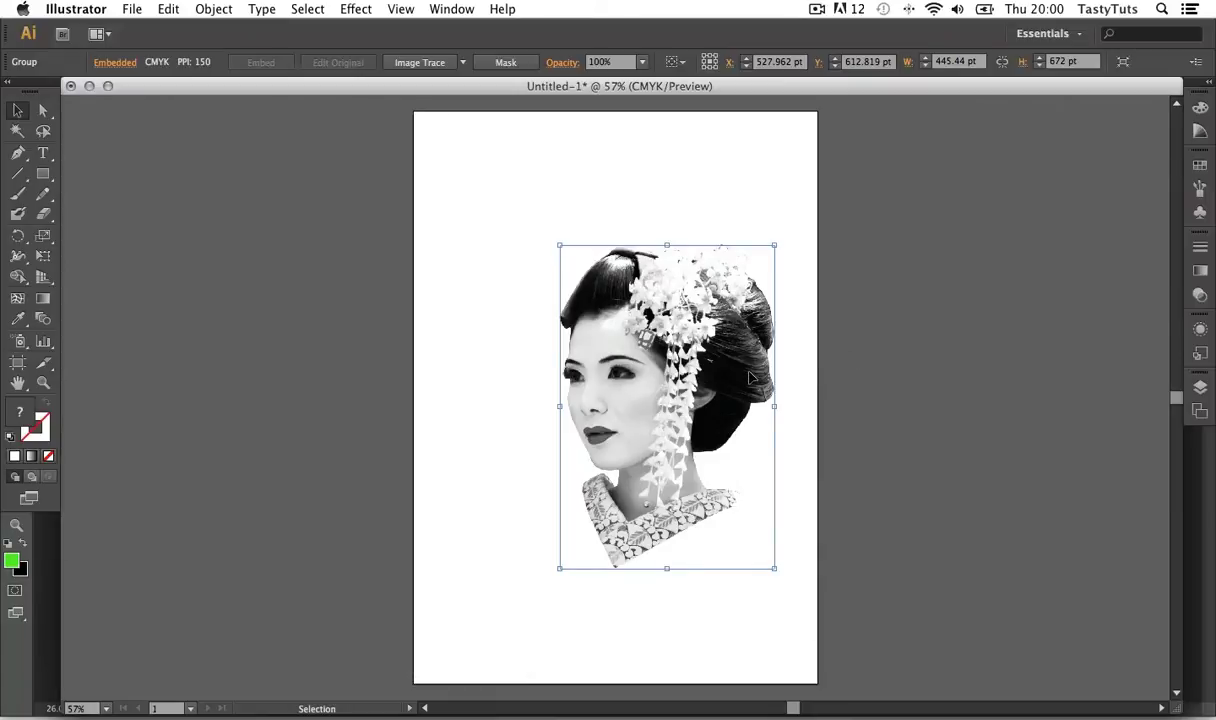
pyautogui.moveTo(716, 352); pyautogui.dragTo(744, 361)
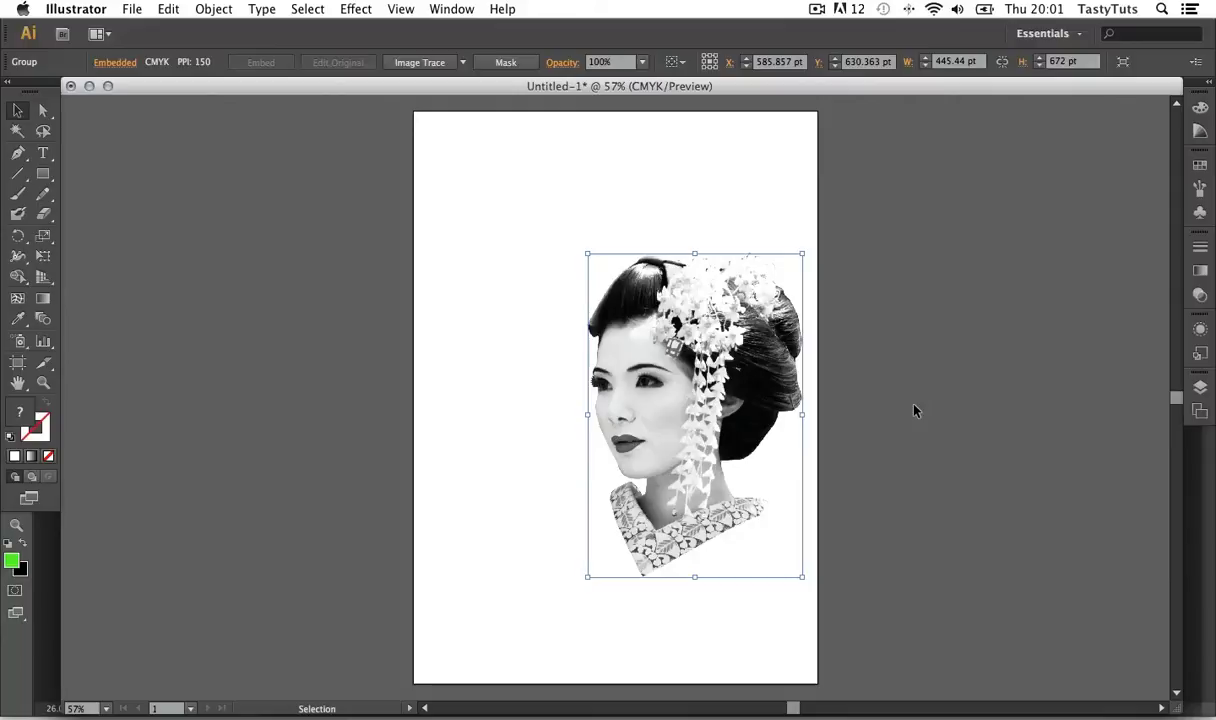
pyautogui.press('super+v')
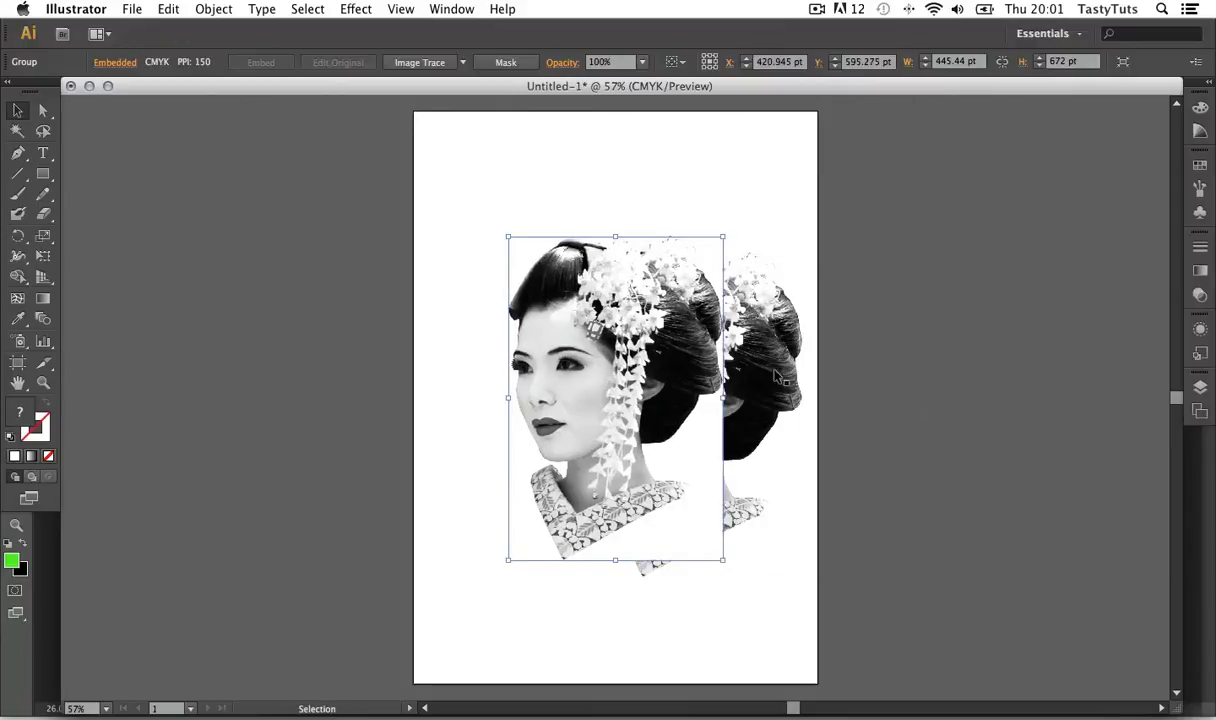
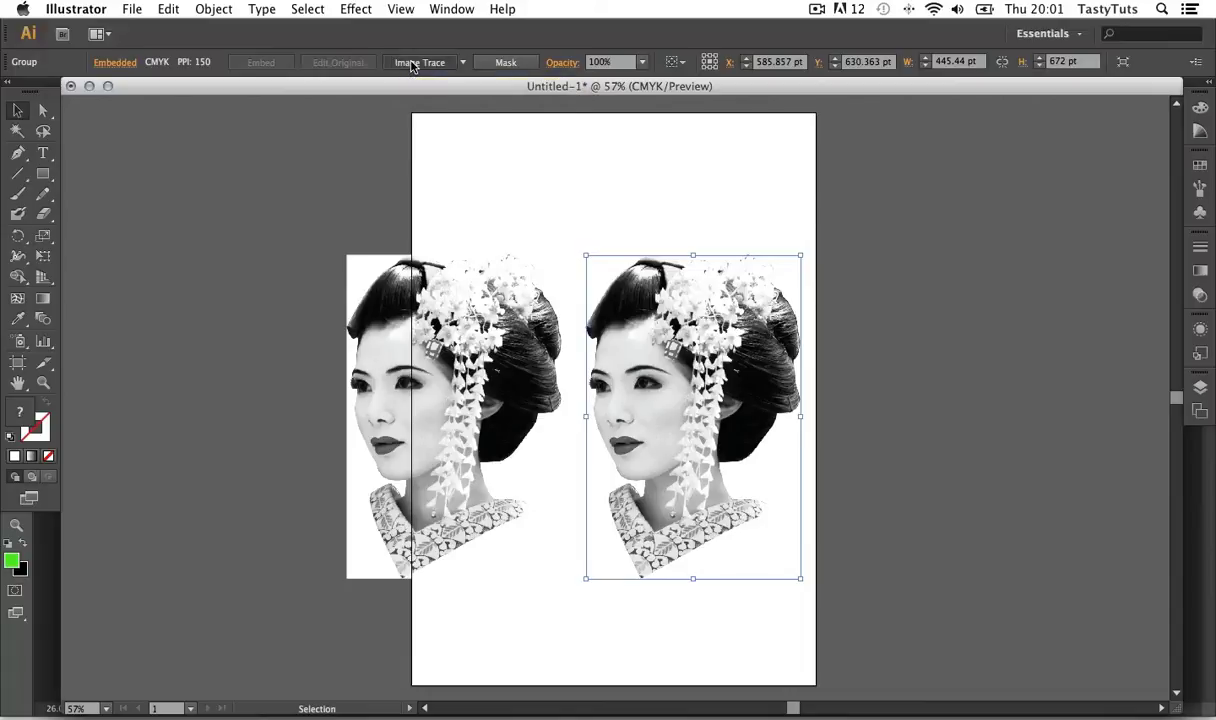
# - Apply Image Trace with the default preset to the head near the artboard's right edge and compare it with the untraced copy
pyautogui.click(412, 65)
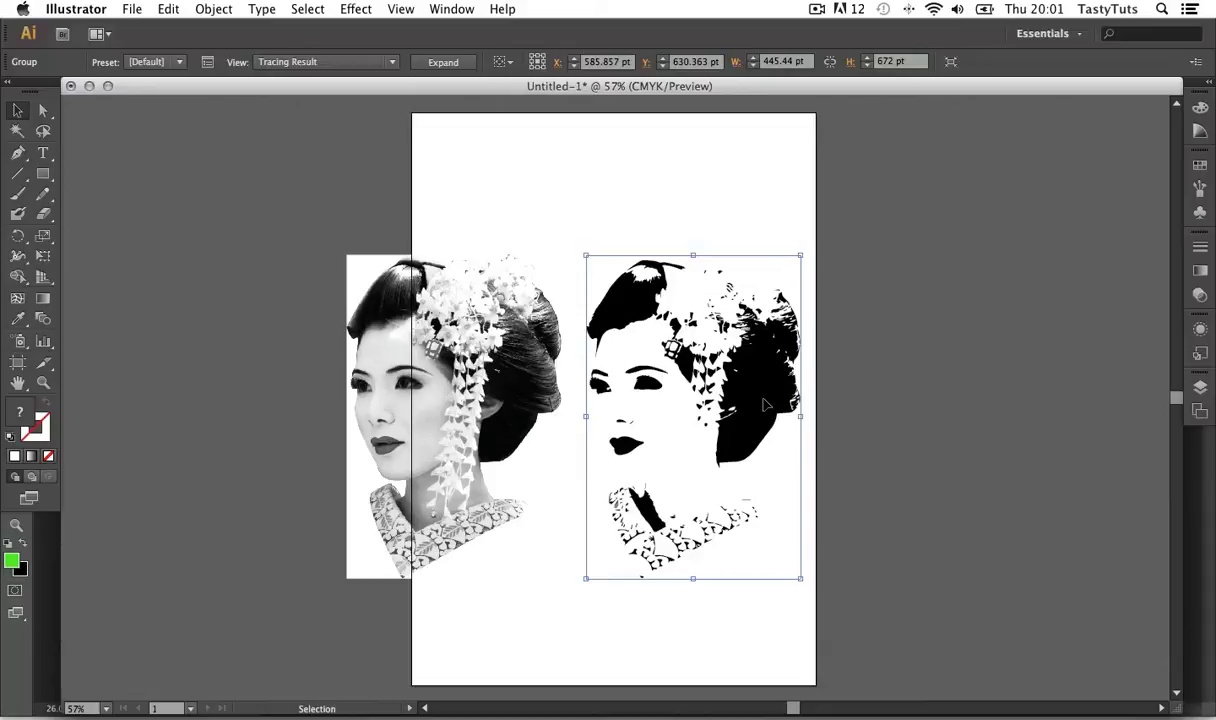
pyautogui.press('z')
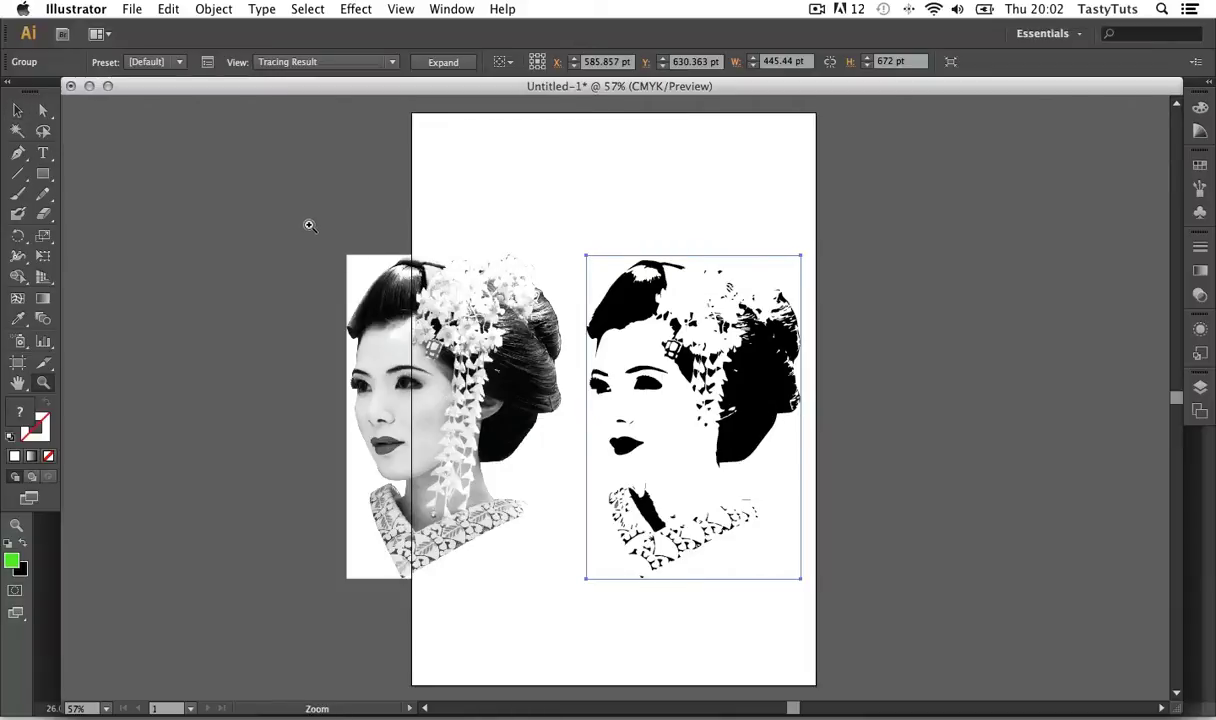
pyautogui.moveTo(303, 218); pyautogui.dragTo(852, 643)
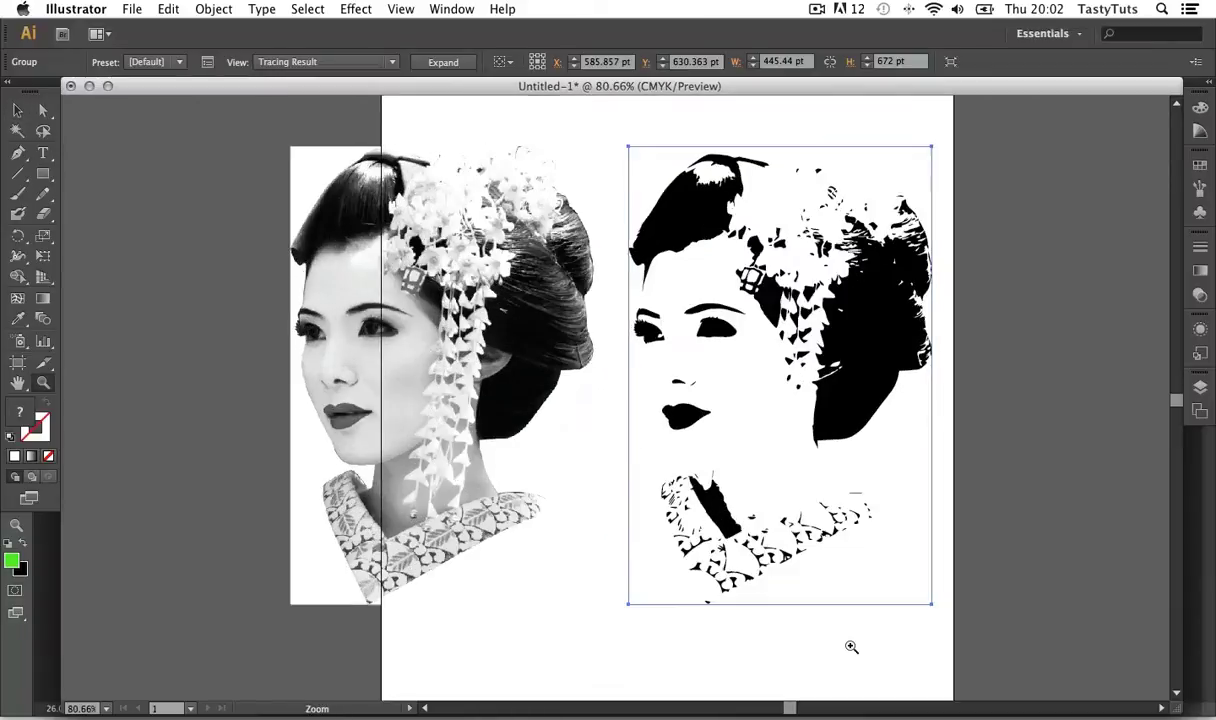
pyautogui.moveTo(787, 461)
pyautogui.mouseDown()
pyautogui.moveTo(801, 416)
pyautogui.moveTo(789, 436)
pyautogui.mouseUp()
pyautogui.press('v')
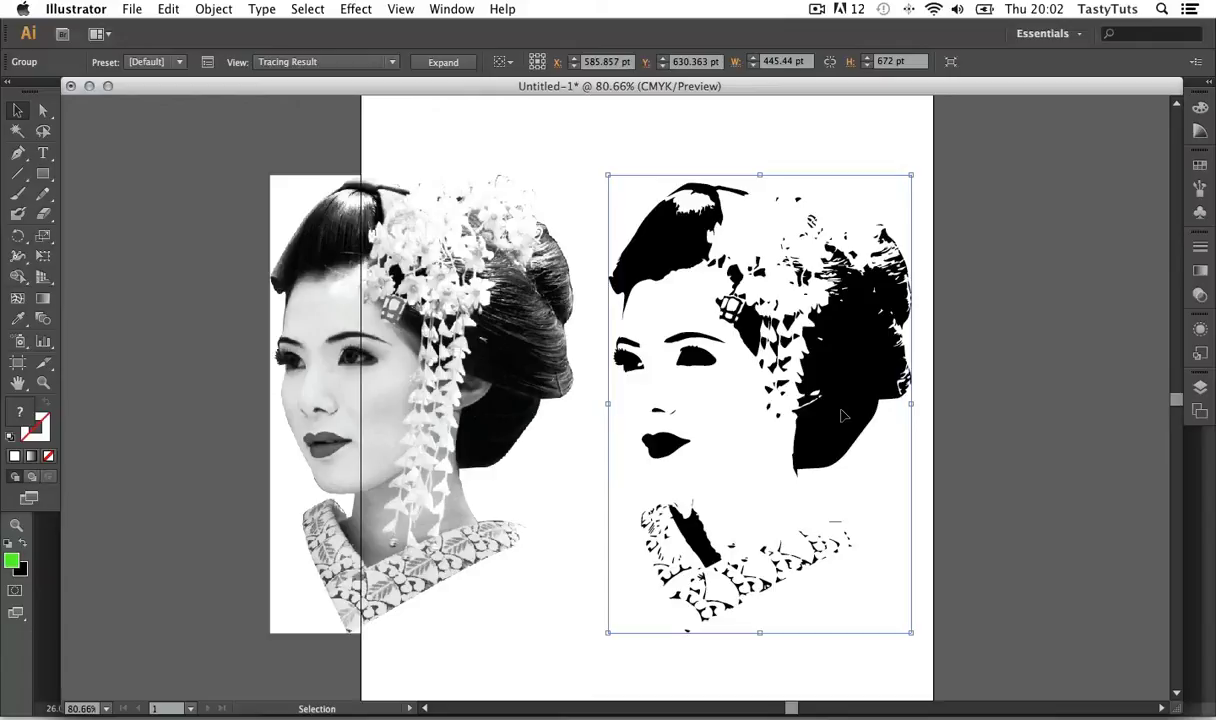
pyautogui.hscroll(5, 811, 399)
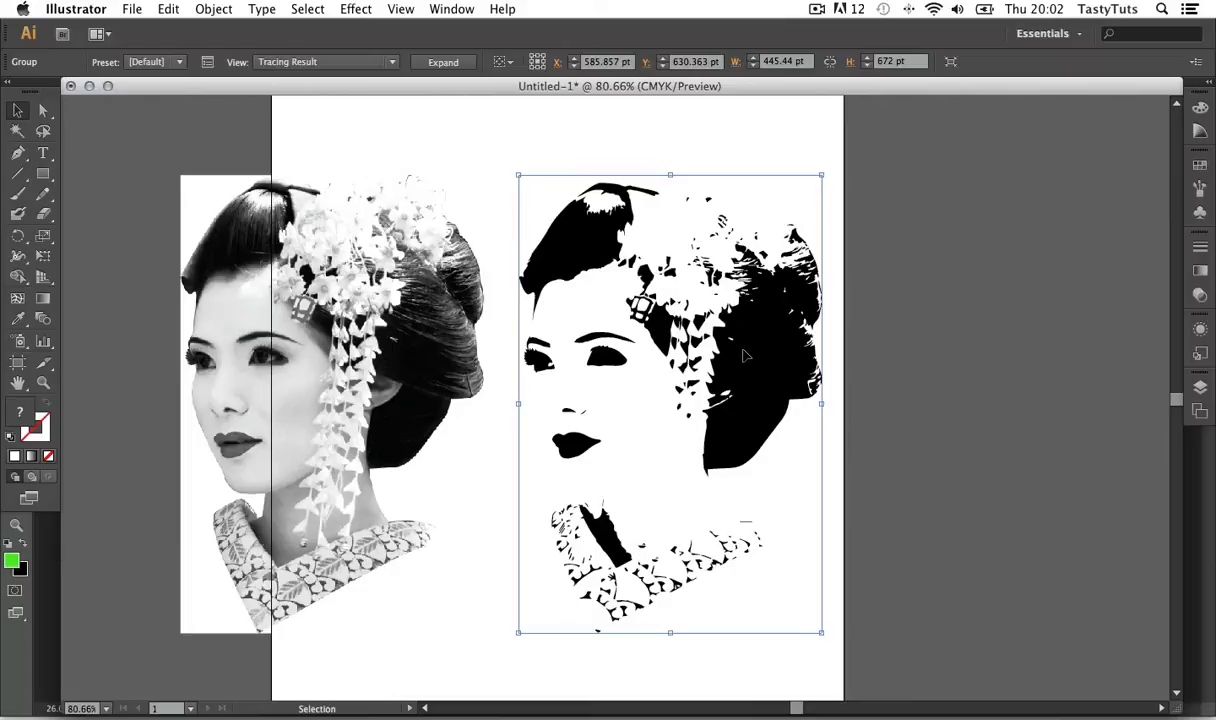
# - Show the Image Trace panel and place it beside the traced head
pyautogui.click(452, 10)
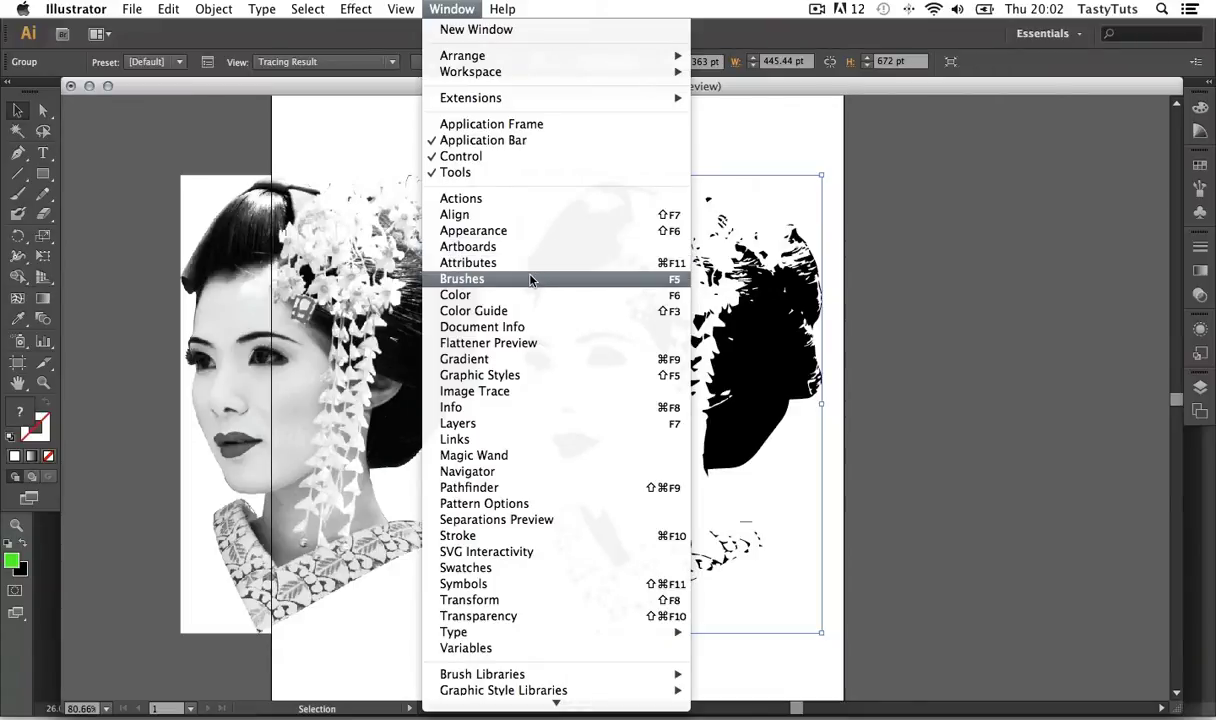
pyautogui.click(537, 392)
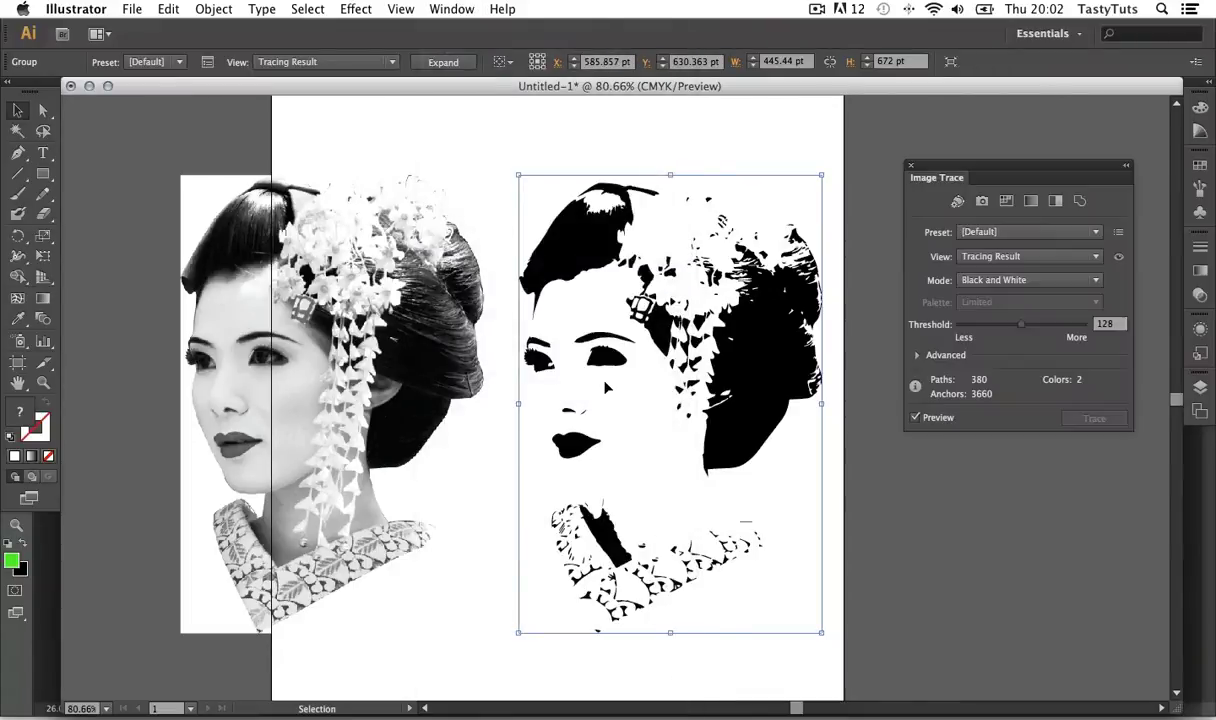
pyautogui.moveTo(994, 167)
pyautogui.mouseDown()
pyautogui.moveTo(986, 257)
pyautogui.moveTo(963, 259)
pyautogui.mouseUp()
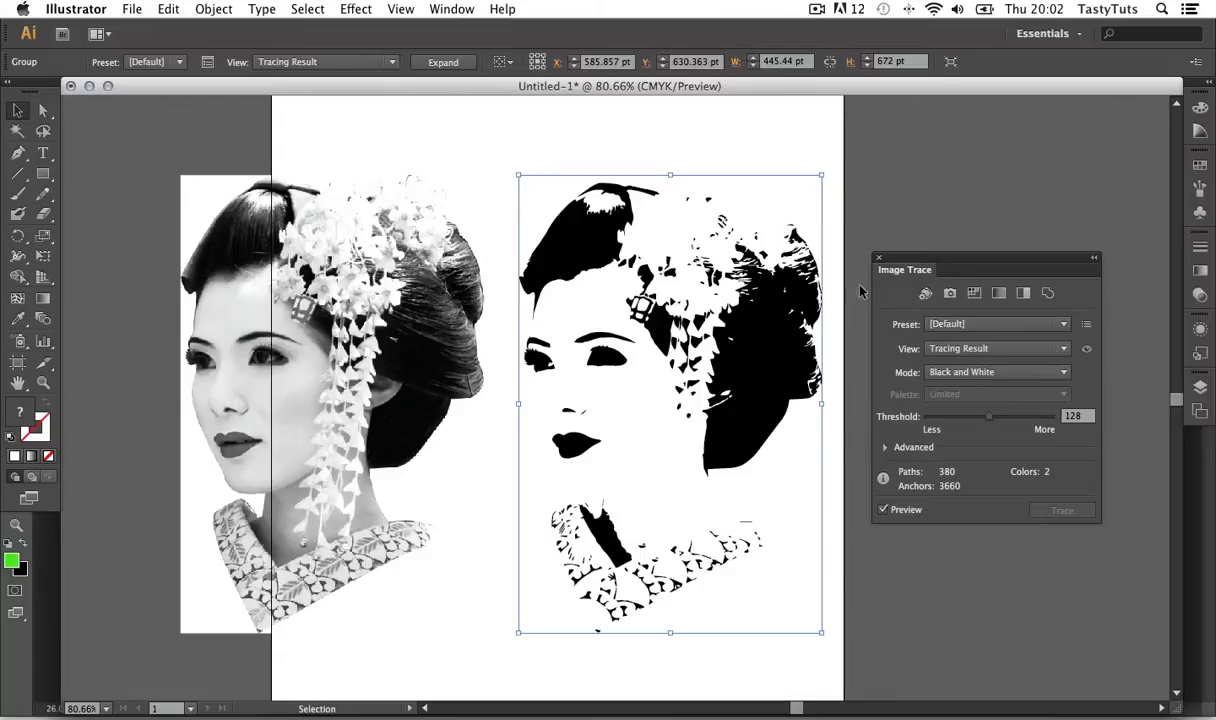
pyautogui.moveTo(927, 265)
pyautogui.mouseDown()
pyautogui.moveTo(924, 239)
pyautogui.moveTo(930, 252)
pyautogui.mouseUp()
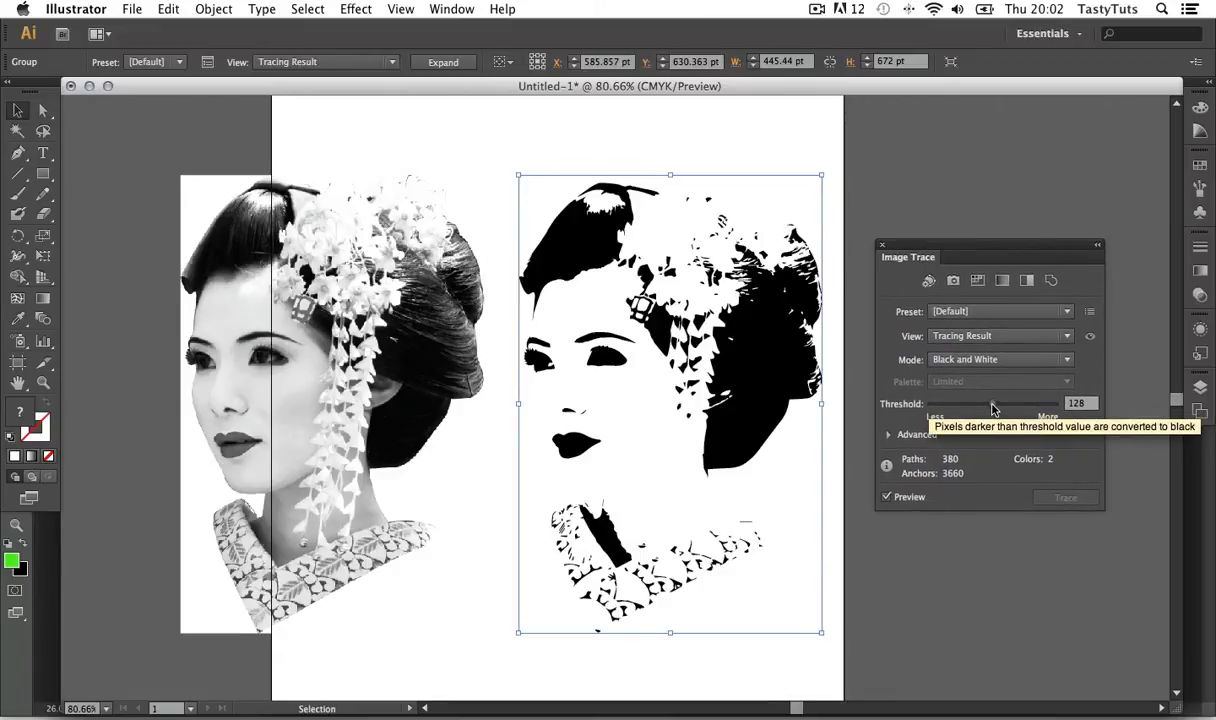
# - Try trace thresholds of 190 and 44 on the head and return the threshold to 127
pyautogui.moveTo(993, 408); pyautogui.dragTo(1023, 408)
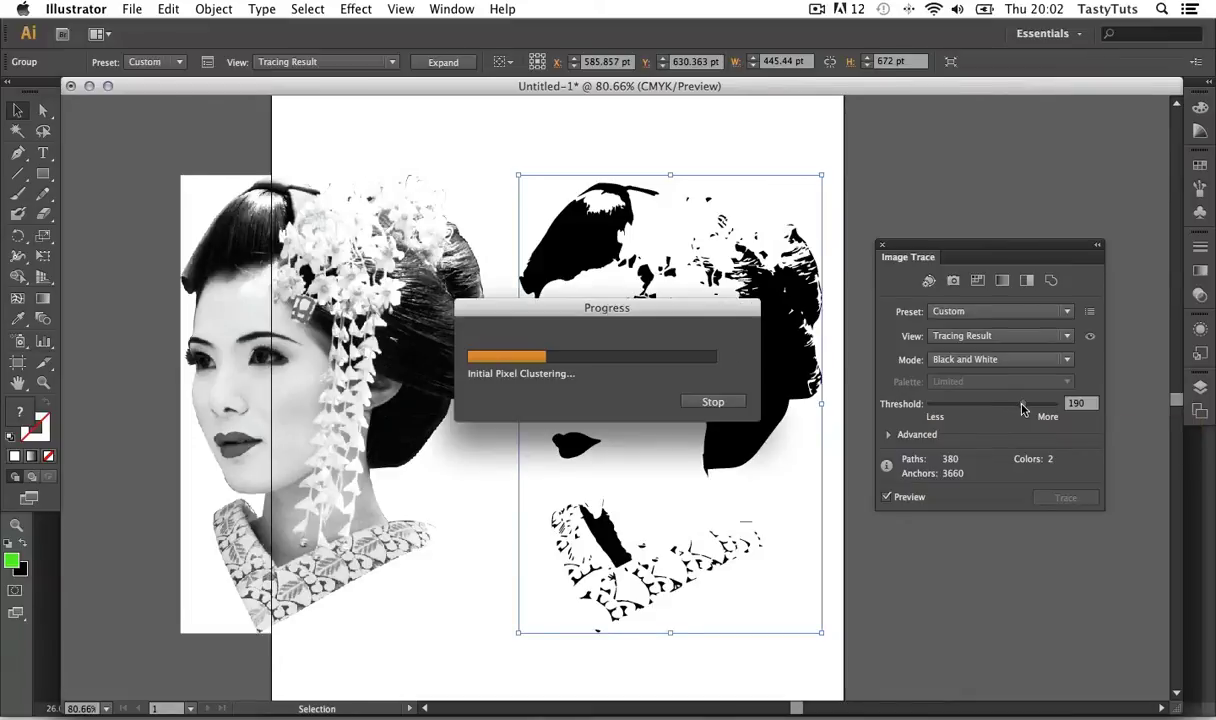
pyautogui.moveTo(1023, 408); pyautogui.dragTo(952, 410)
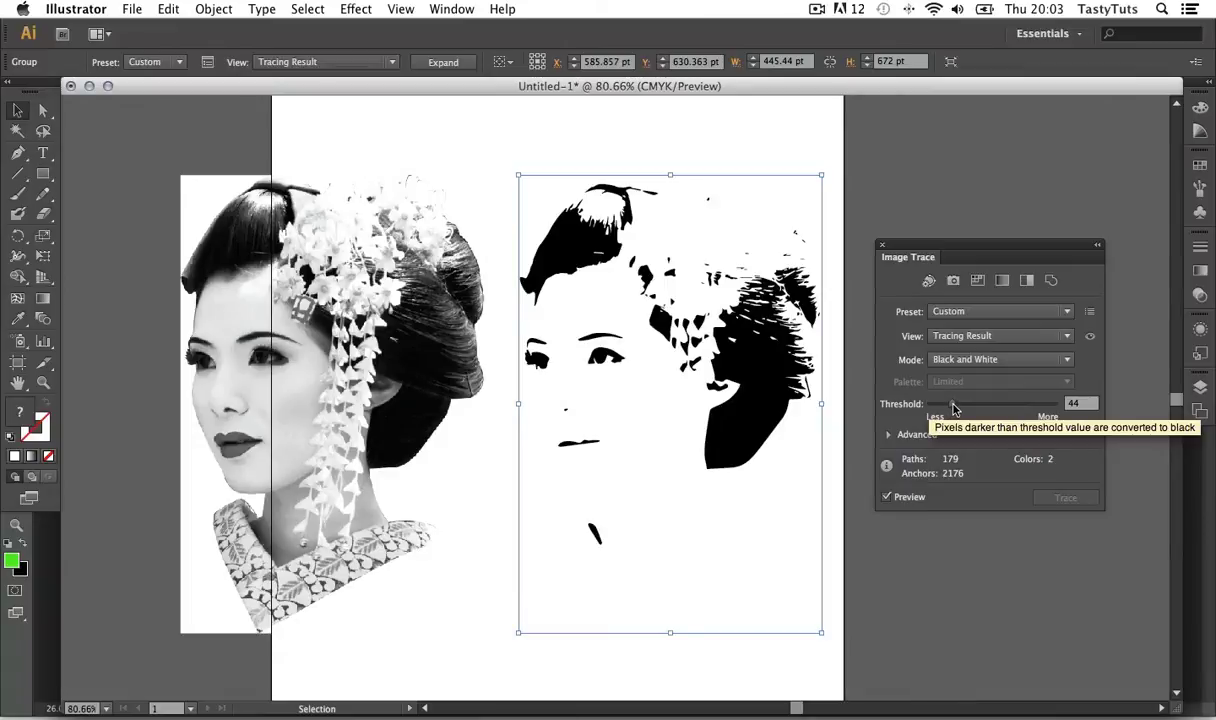
pyautogui.moveTo(953, 408); pyautogui.dragTo(991, 406)
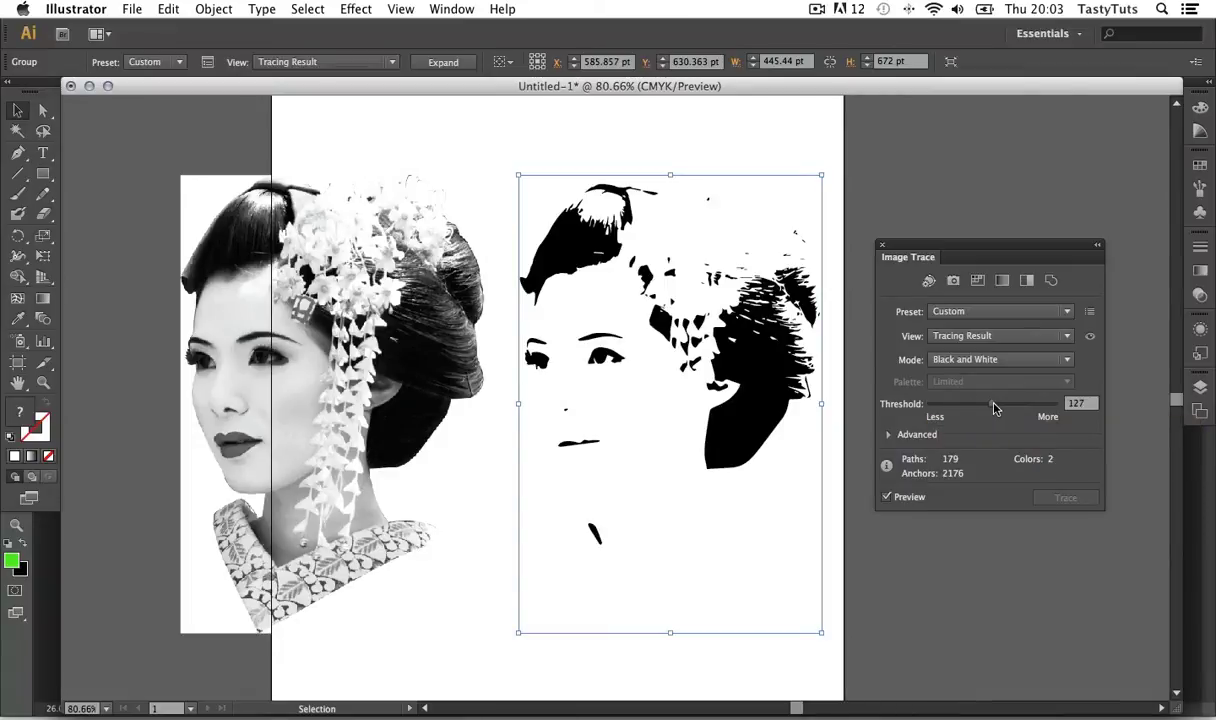
# - Set the traced head's path fitting to 95% and its threshold to 161 in the Image Trace settings
pyautogui.click(888, 435)
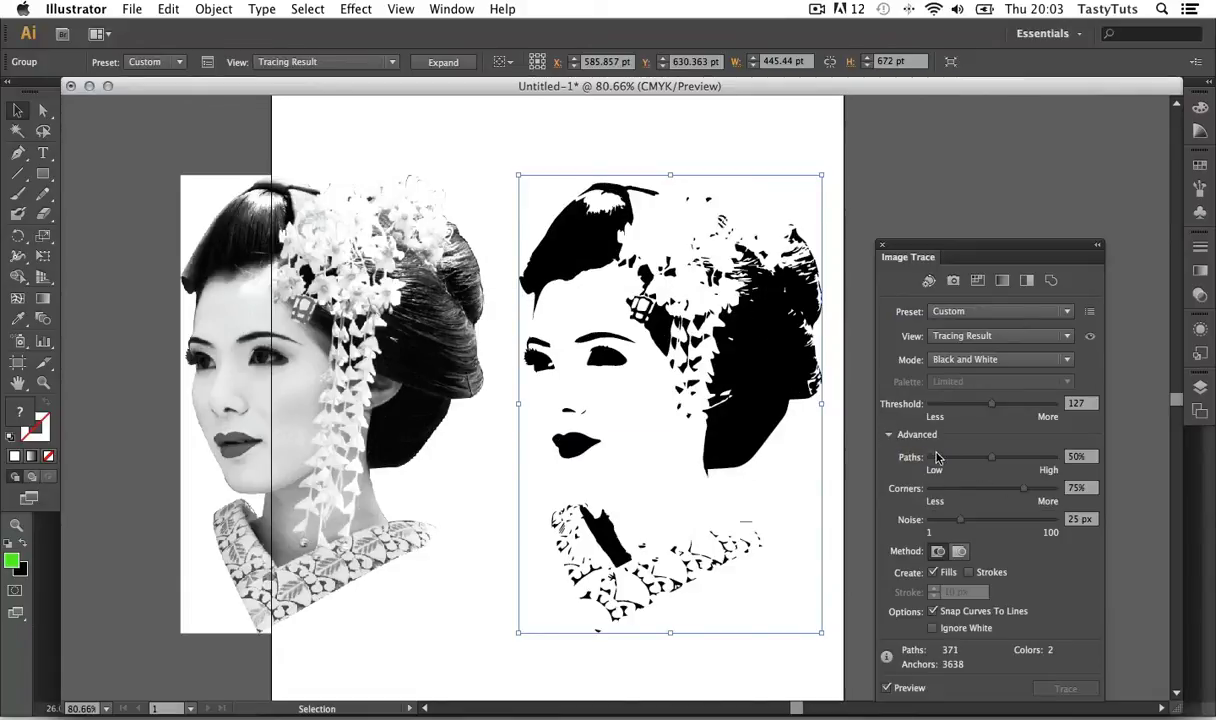
pyautogui.moveTo(990, 460); pyautogui.dragTo(1048, 460)
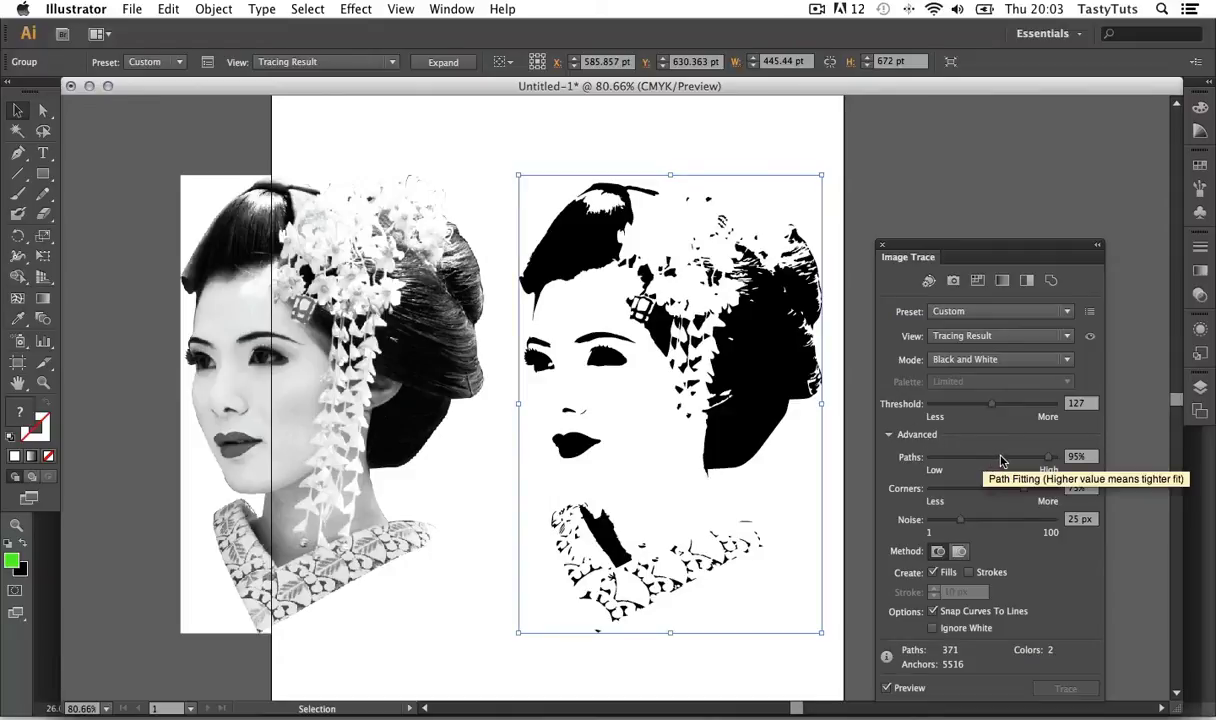
pyautogui.moveTo(984, 245); pyautogui.dragTo(980, 204)
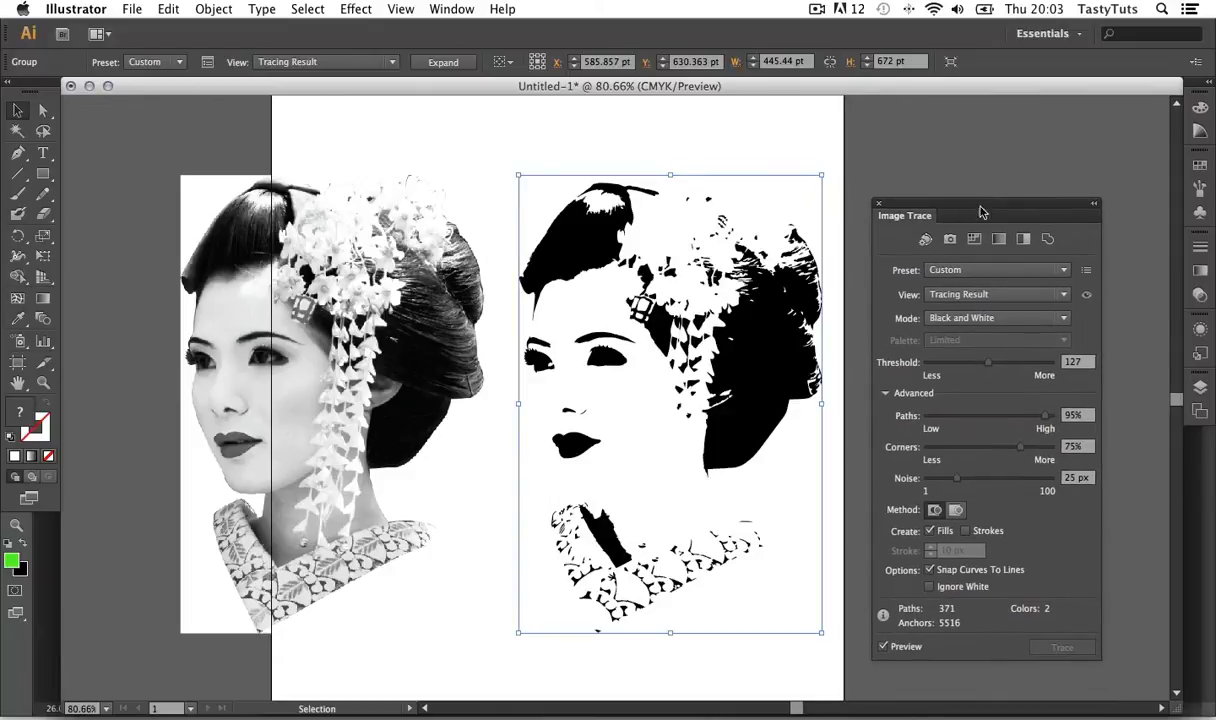
pyautogui.click(990, 364)
pyautogui.moveTo(990, 366); pyautogui.dragTo(1005, 368)
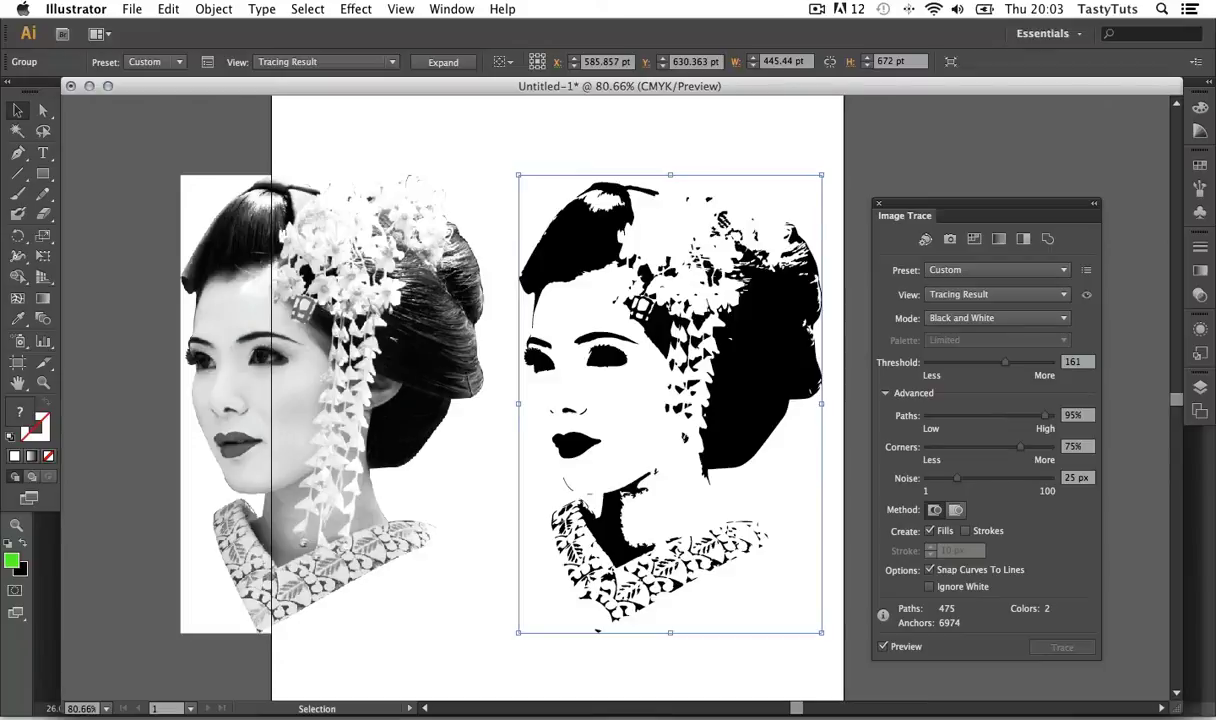
# - Apply Image Trace to the untraced head with a threshold of 40 and path fitting of 91%
pyautogui.keyDown('shift'); pyautogui.click(393, 186); pyautogui.keyUp('shift')
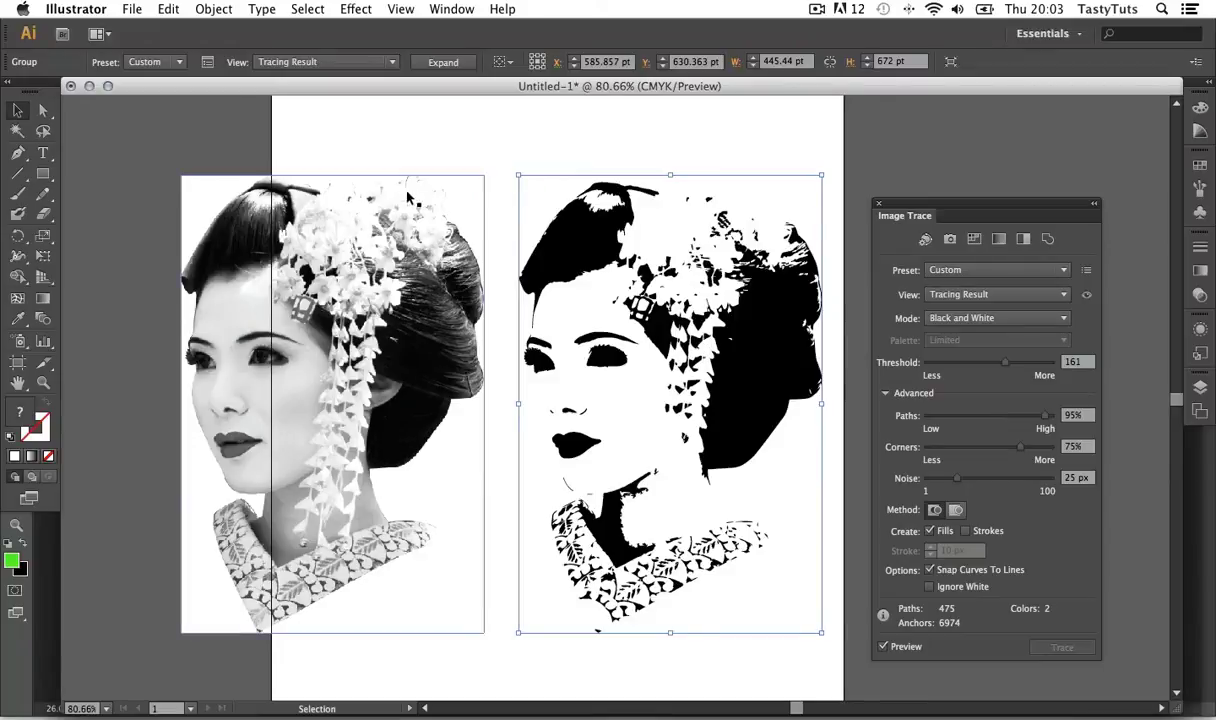
pyautogui.click(357, 243)
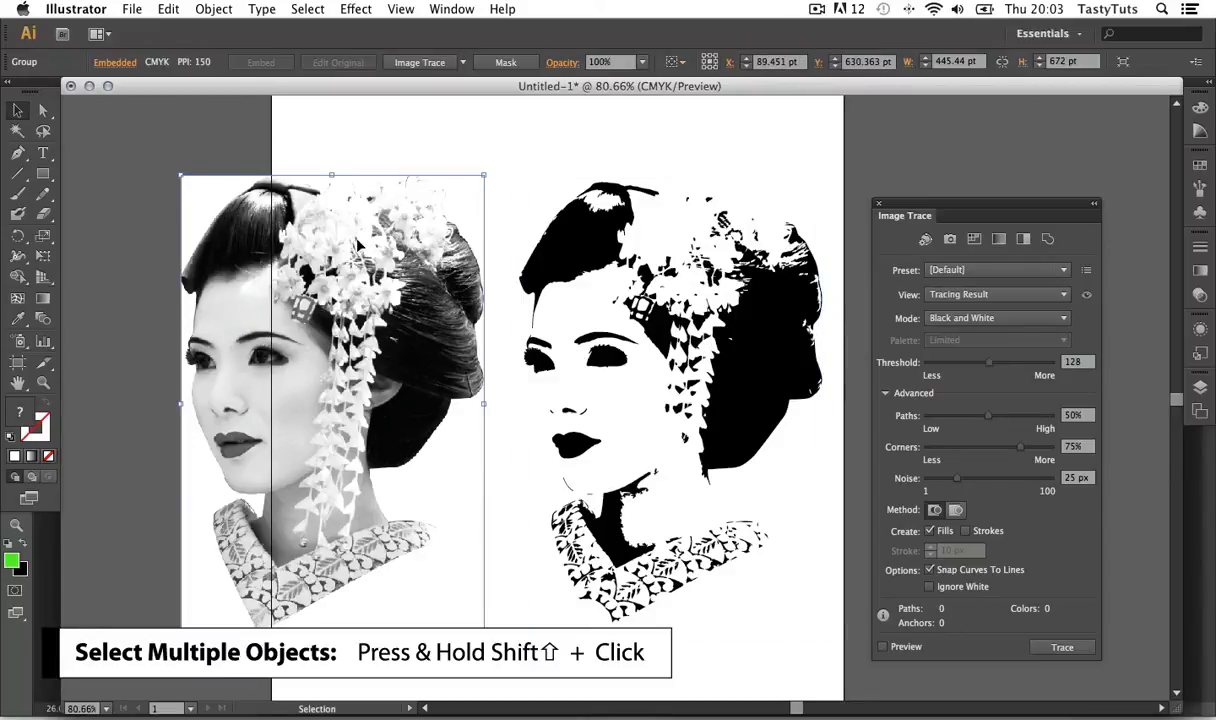
pyautogui.click(427, 64)
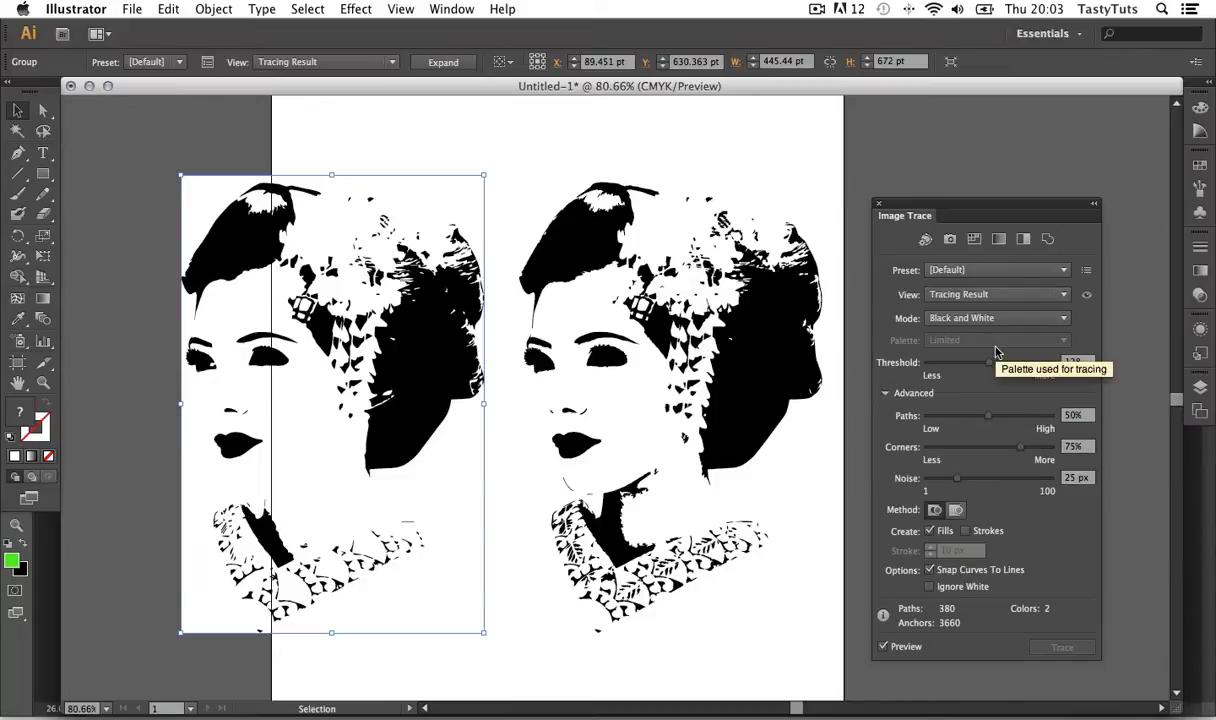
pyautogui.moveTo(989, 365); pyautogui.dragTo(950, 369)
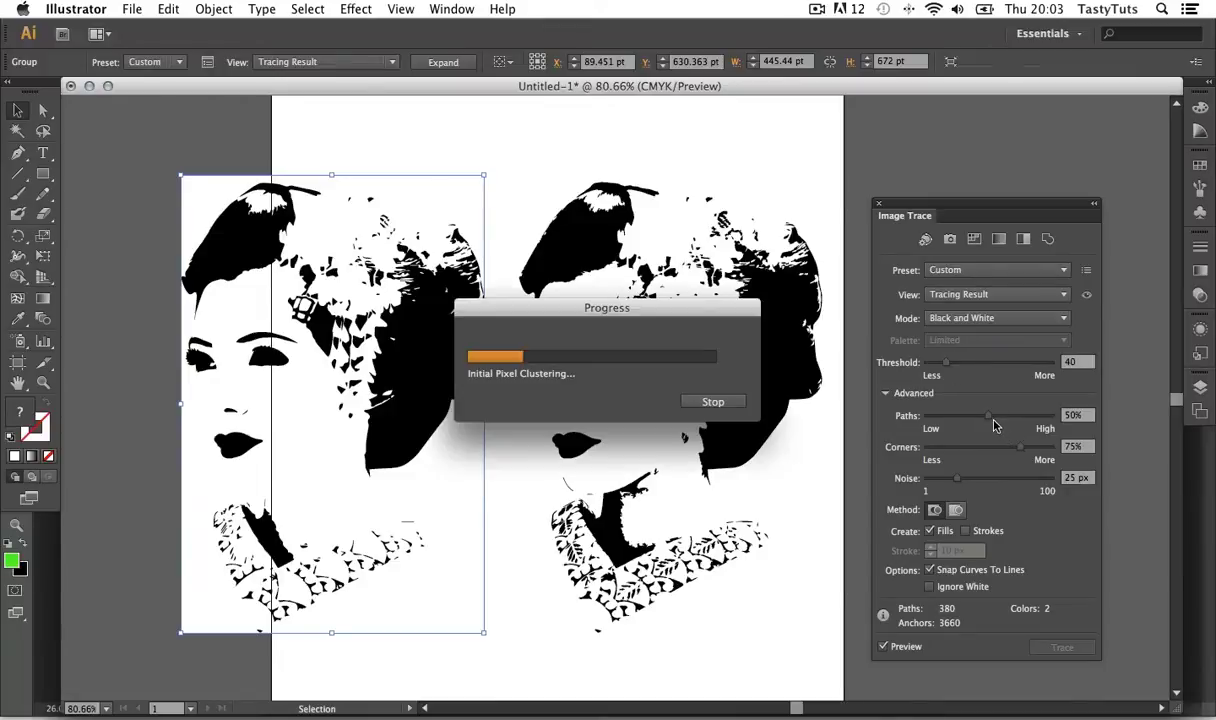
pyautogui.moveTo(991, 420); pyautogui.dragTo(1043, 420)
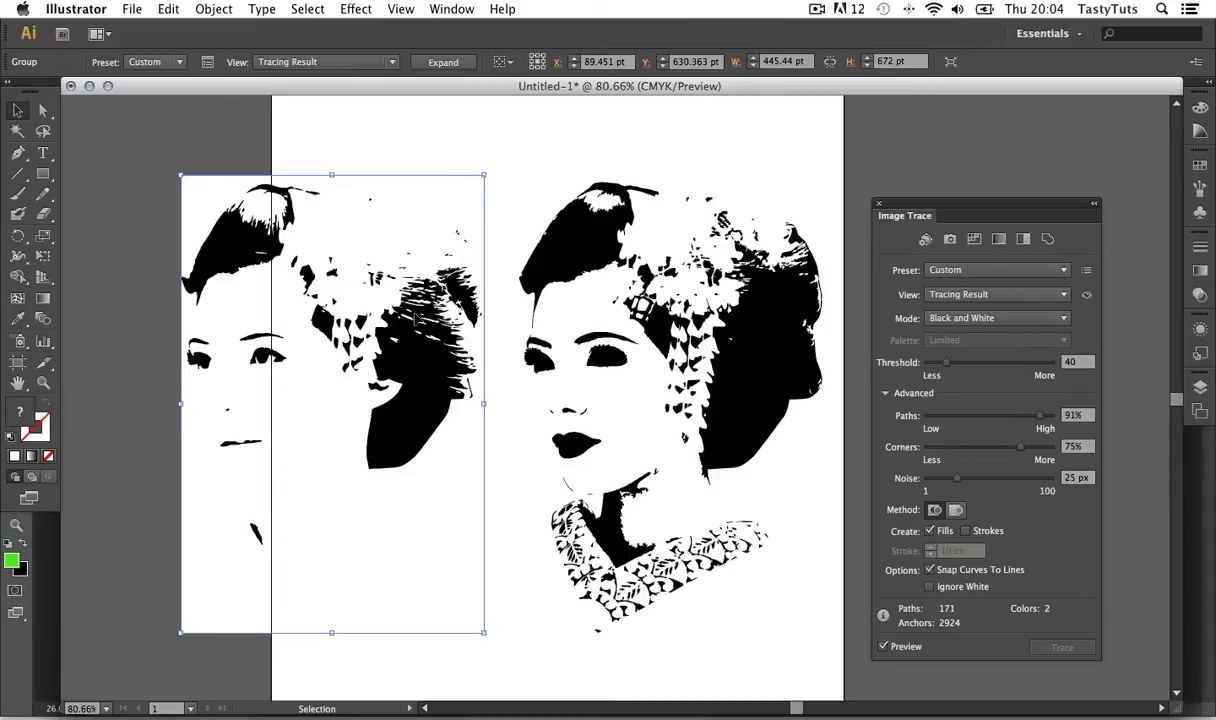
# - Expand both traced heads together into editable vector paths and deselect them
pyautogui.press('shift')
pyautogui.keyDown('shift'); pyautogui.click(612, 362); pyautogui.keyUp('shift')
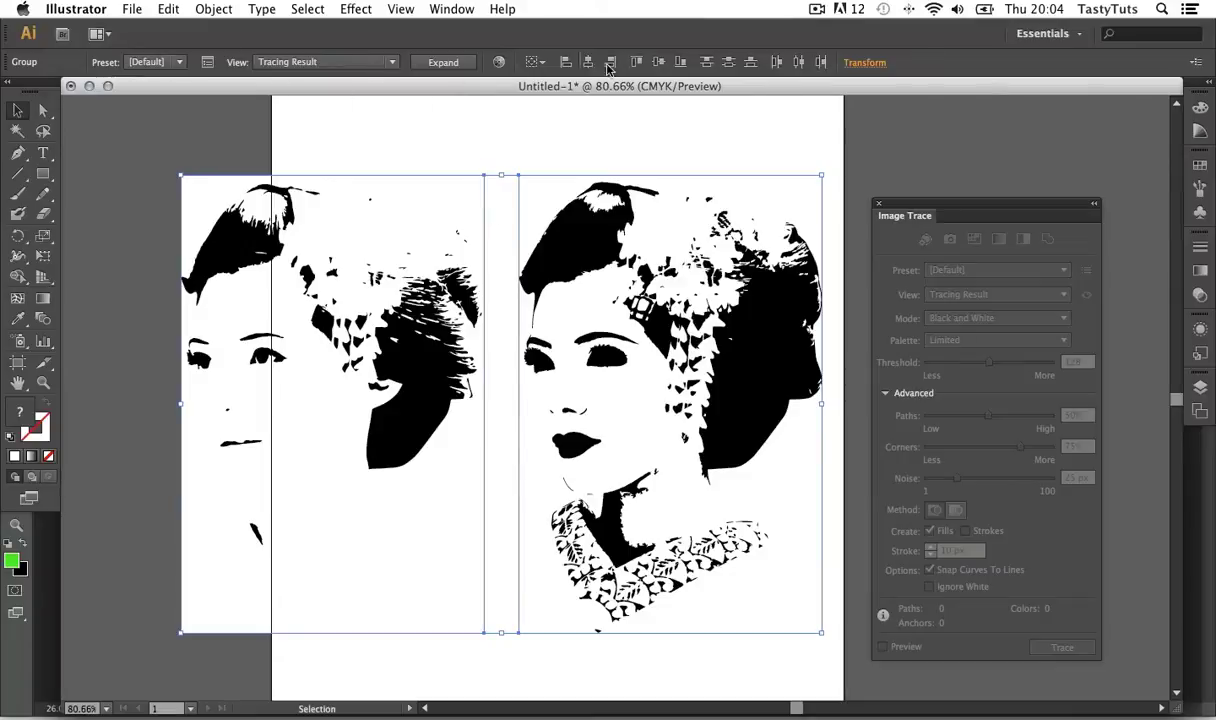
pyautogui.click(443, 63)
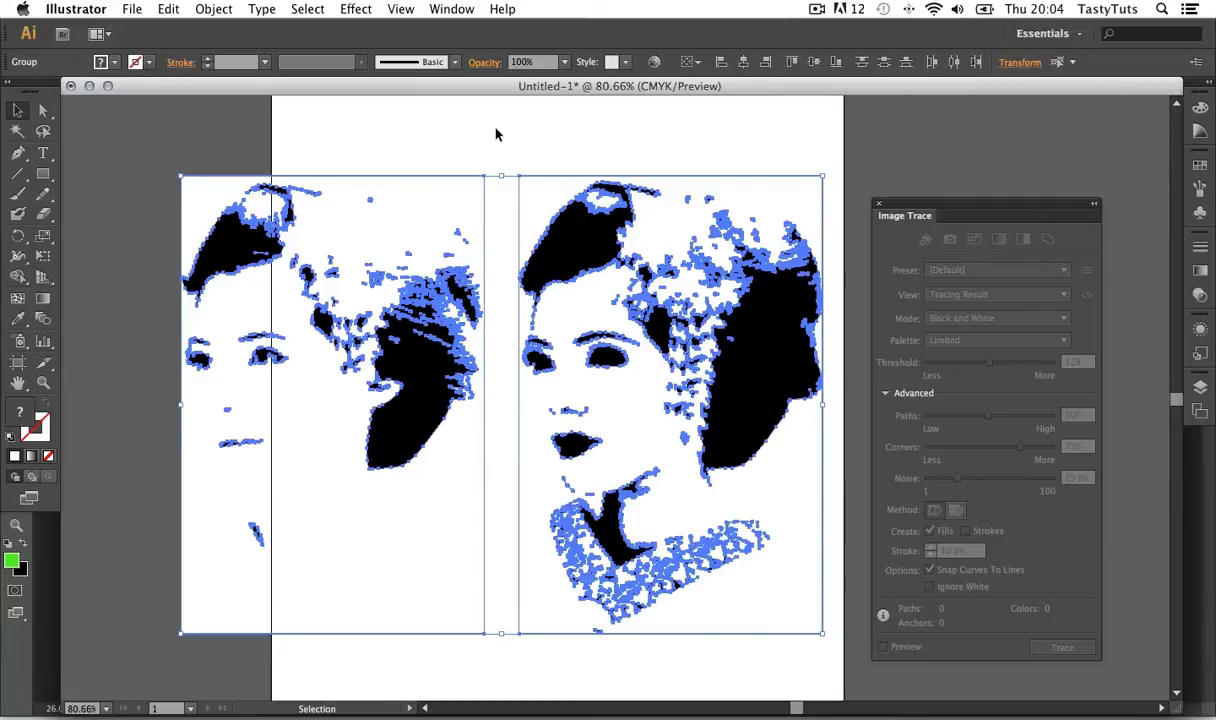
pyautogui.hotkey('shift', 'Down')
pyautogui.hotkey('shift', 'Down')
pyautogui.hotkey('shift', 'Down')
pyautogui.hotkey('shift', 'Down')
pyautogui.hotkey('shift', 'Down')
pyautogui.hotkey('shift', 'Down')
pyautogui.hotkey('shift', 'Down')
pyautogui.hotkey('shift', 'Down')
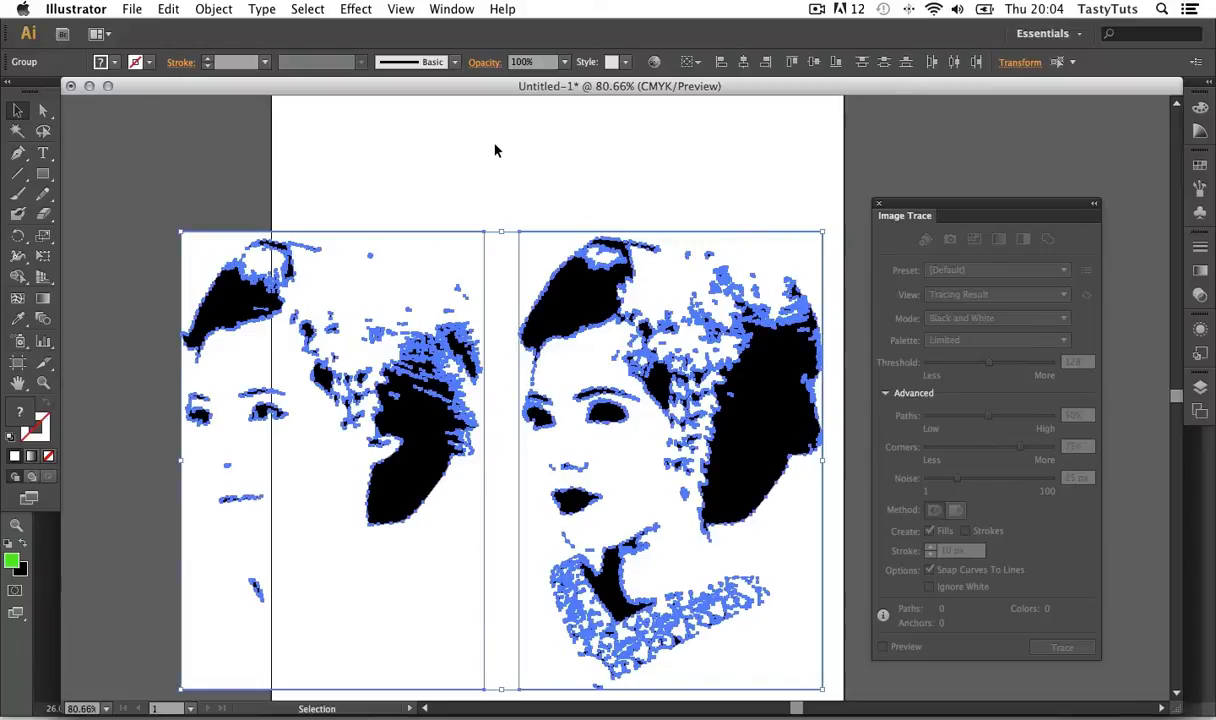
pyautogui.click(493, 160)
pyautogui.moveTo(489, 185); pyautogui.dragTo(499, 126)
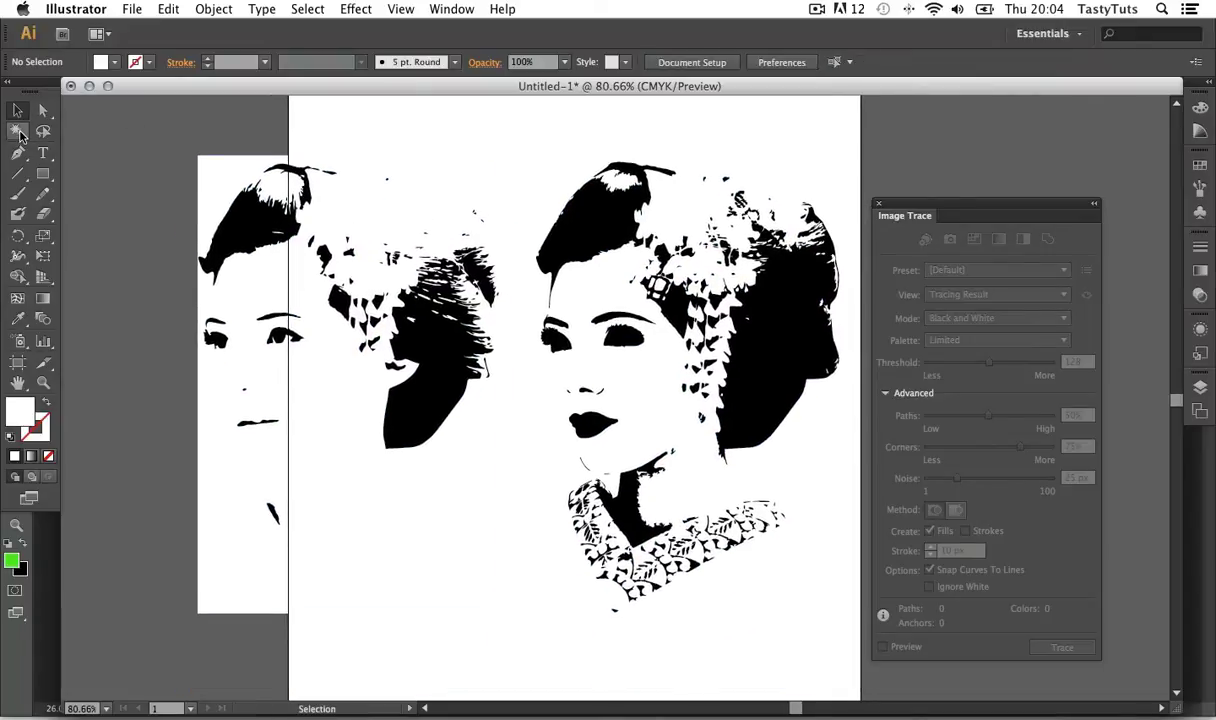
# - Select all white areas of both expanded heads with the Magic Wand and delete them, keeping only the black shapes
pyautogui.click(17, 132)
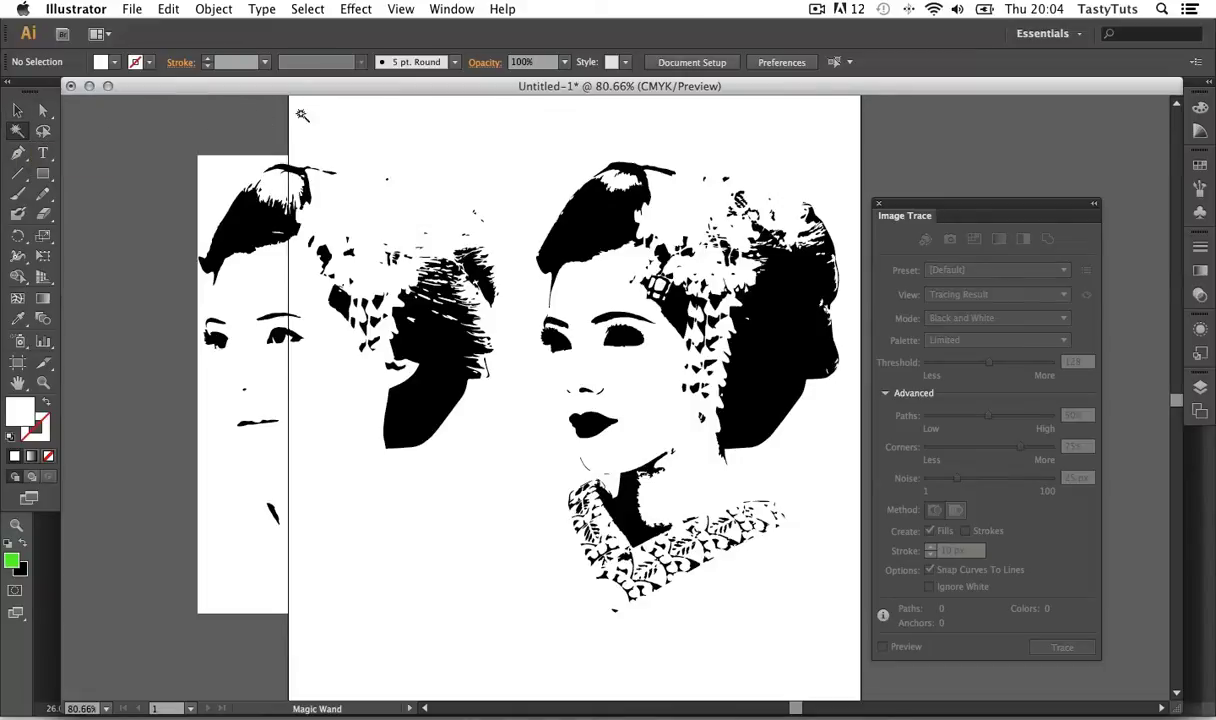
pyautogui.click(373, 224)
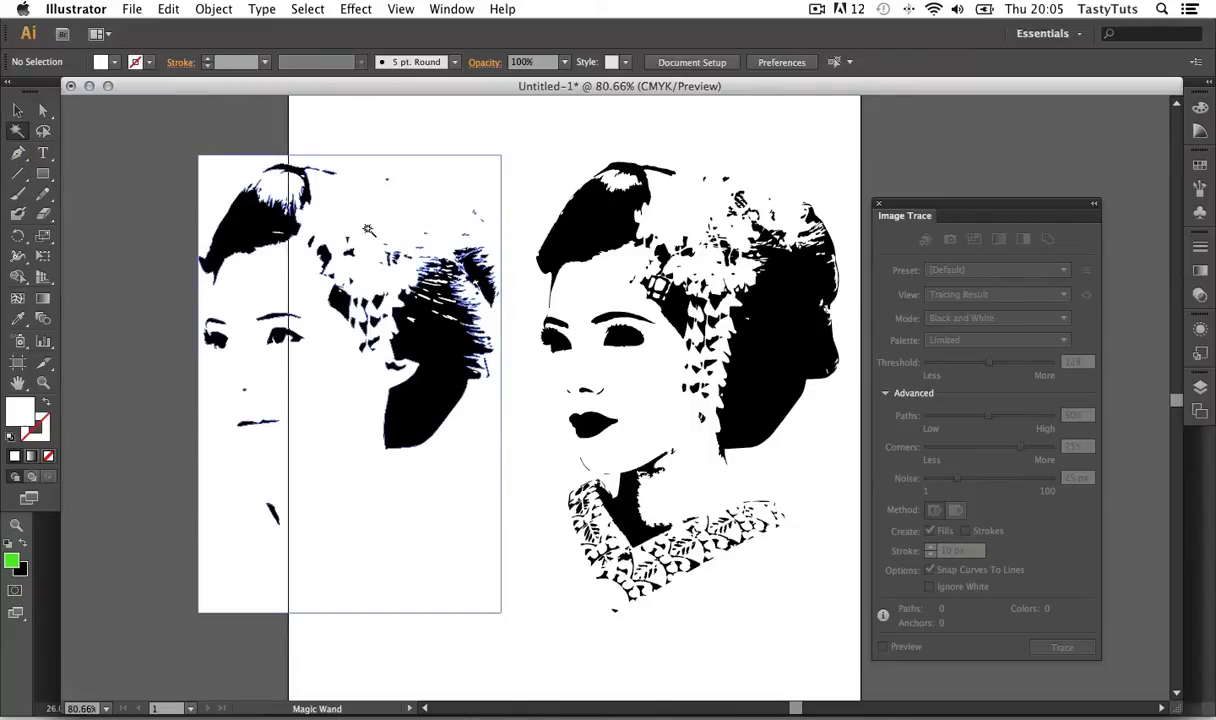
pyautogui.scroll(1, 366, 217)
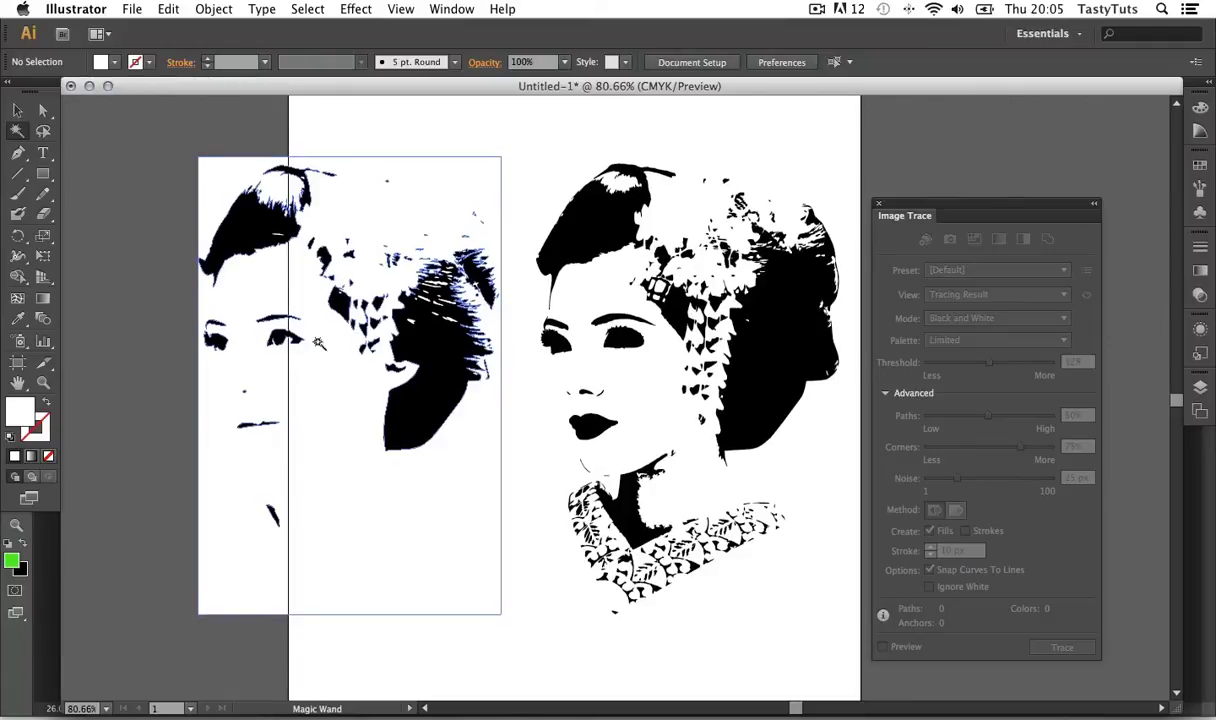
pyautogui.click(329, 373)
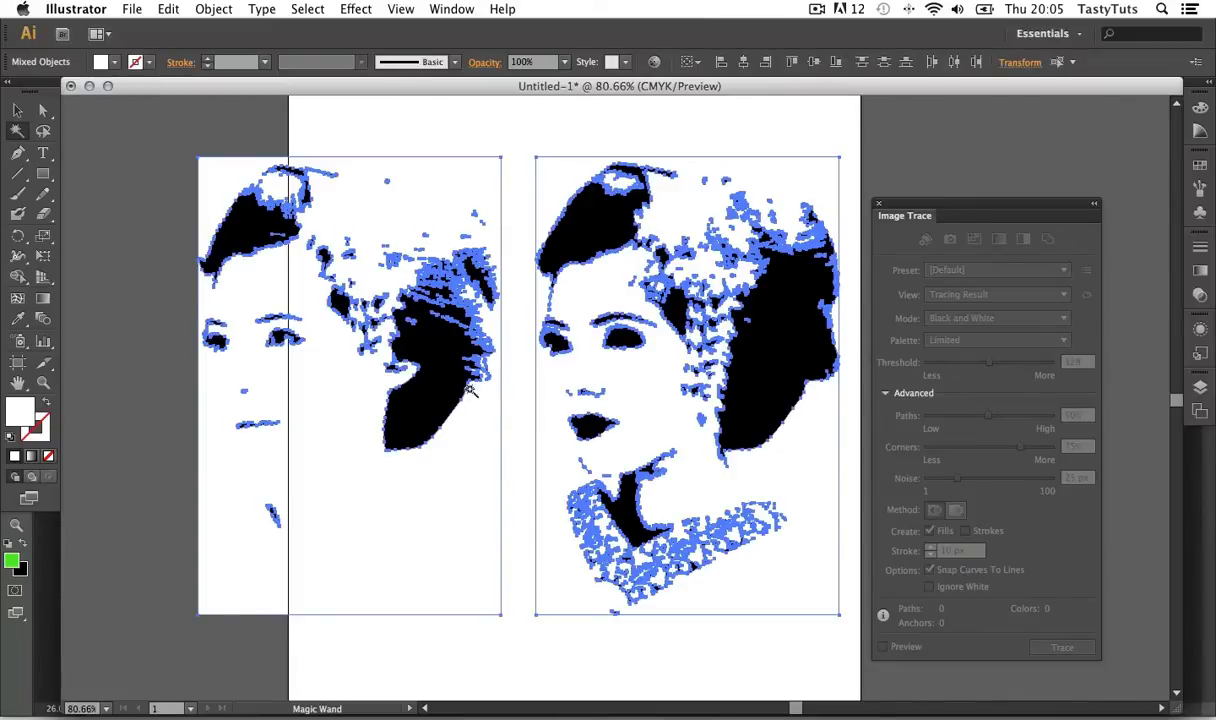
pyautogui.click(525, 207)
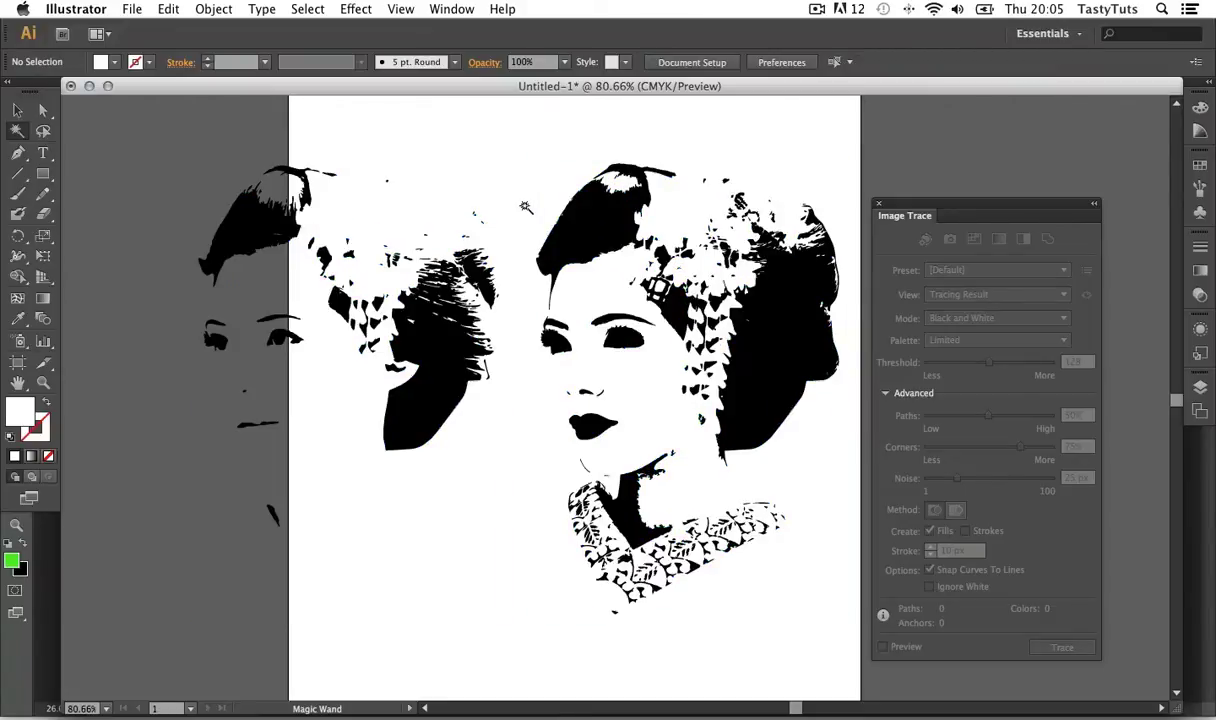
# - Move the head with the sparser black shapes completely off the artboard's left side
pyautogui.press('v')
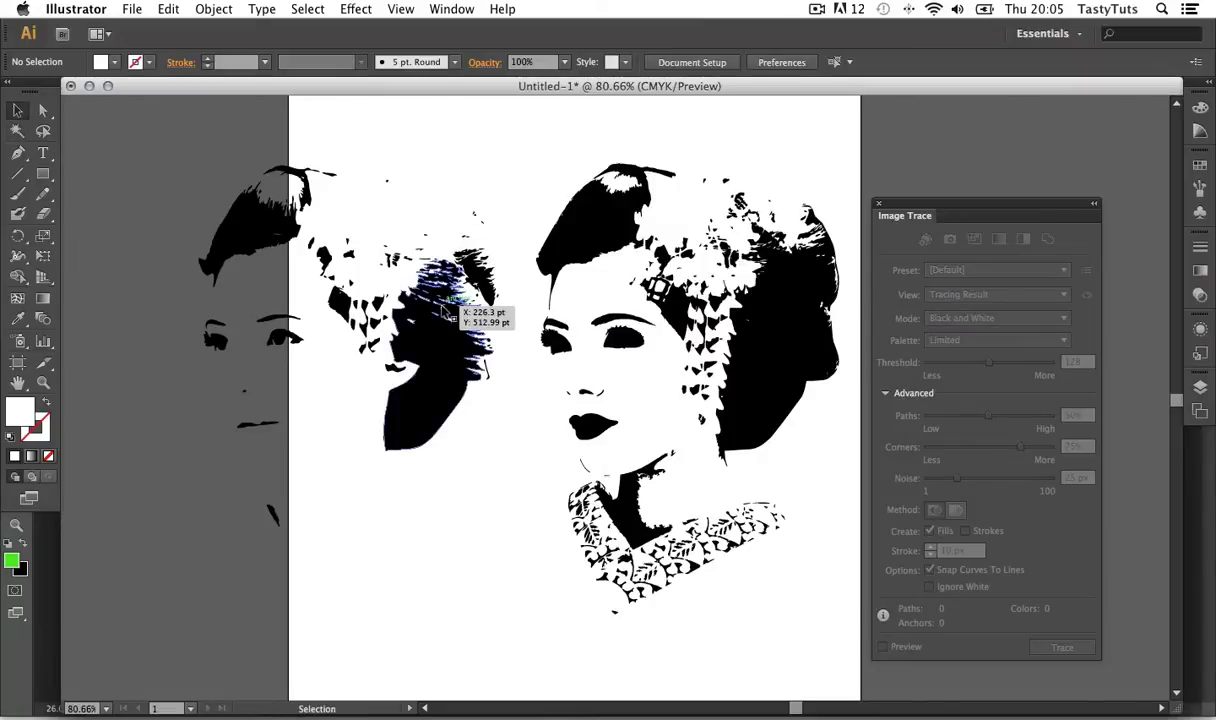
pyautogui.hscroll(-3, 500, 390)
pyautogui.scroll(2, 500, 390)
pyautogui.click(513, 405)
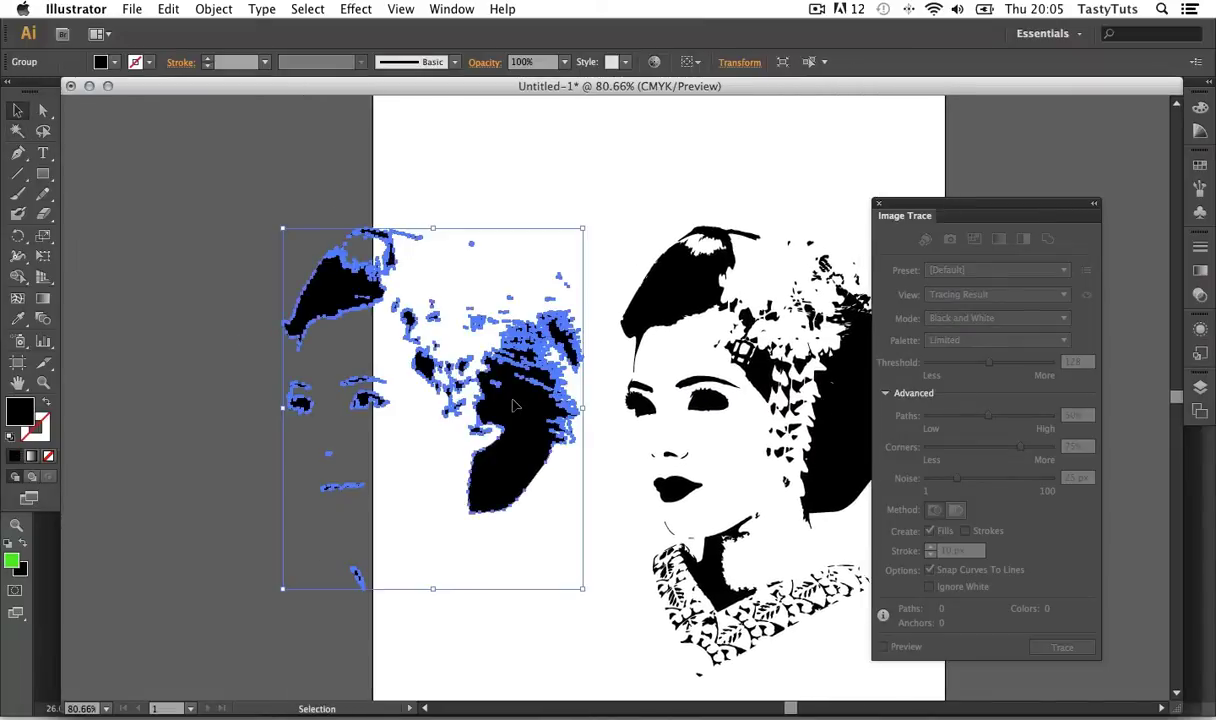
pyautogui.moveTo(490, 392); pyautogui.dragTo(145, 422)
pyautogui.hscroll(-6, 477, 160)
pyautogui.scroll(-1, 477, 160)
pyautogui.click(477, 160)
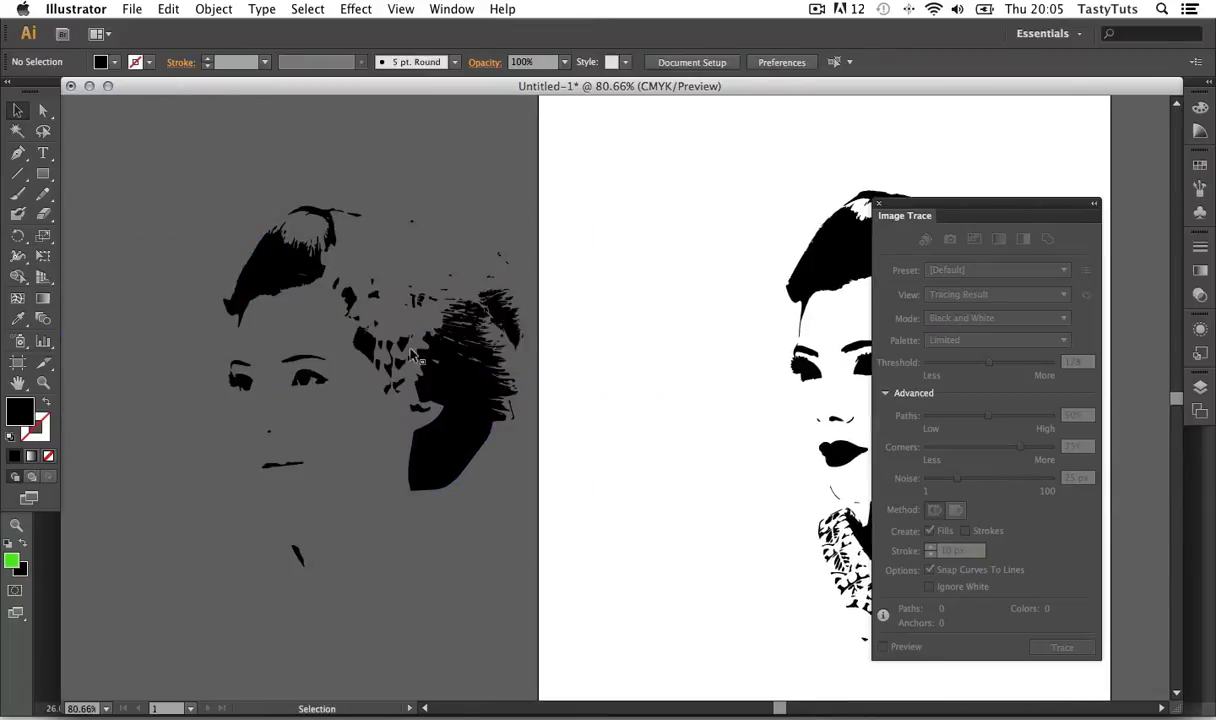
# - Place the sparser traced head across the artboard's left edge, beside the more detailed head
pyautogui.hscroll(5, 377, 347)
pyautogui.scroll(1, 377, 347)
pyautogui.hscroll(-1, 300, 413)
pyautogui.moveTo(300, 413); pyautogui.dragTo(480, 418)
pyautogui.click(491, 209)
pyautogui.press('z')
pyautogui.keyDown('alt'); pyautogui.click(591, 363); pyautogui.keyUp('alt')
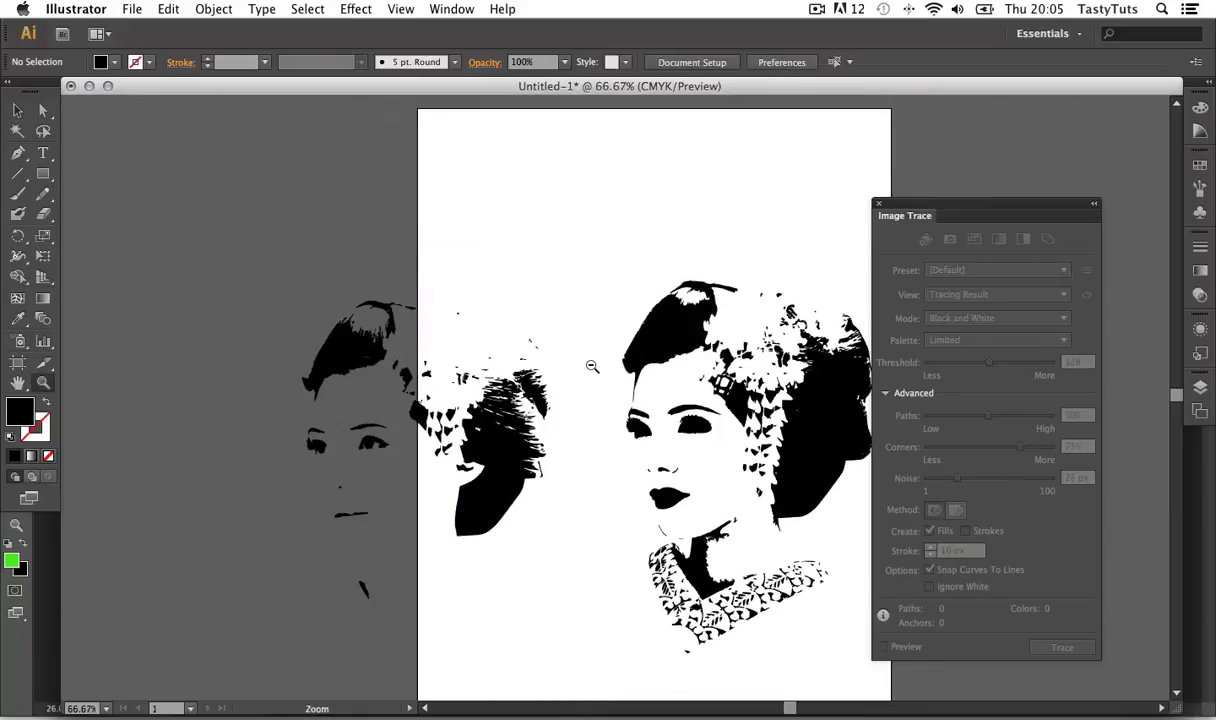
pyautogui.hscroll(4, 643, 369)
# - Switch to Photoshop and copy the Fish layer from the Fish group in screen print.psd
pyautogui.press('super')
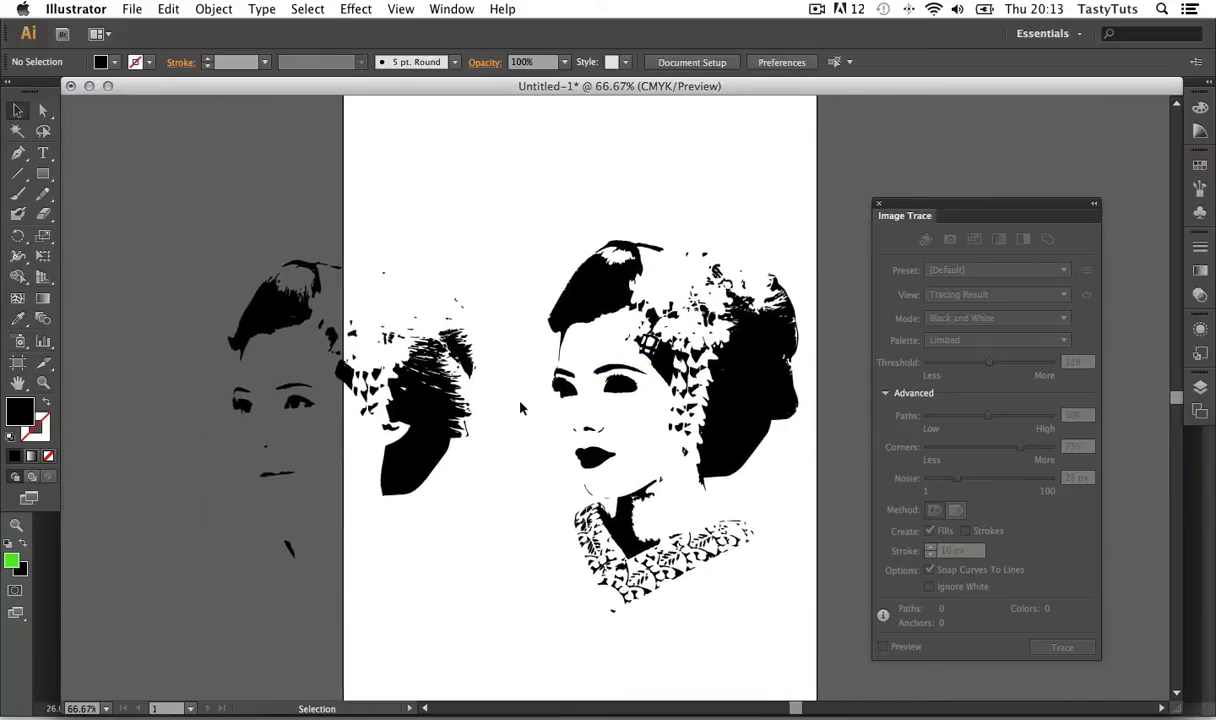
pyautogui.press('super+Tab')
pyautogui.press('super+Tab')
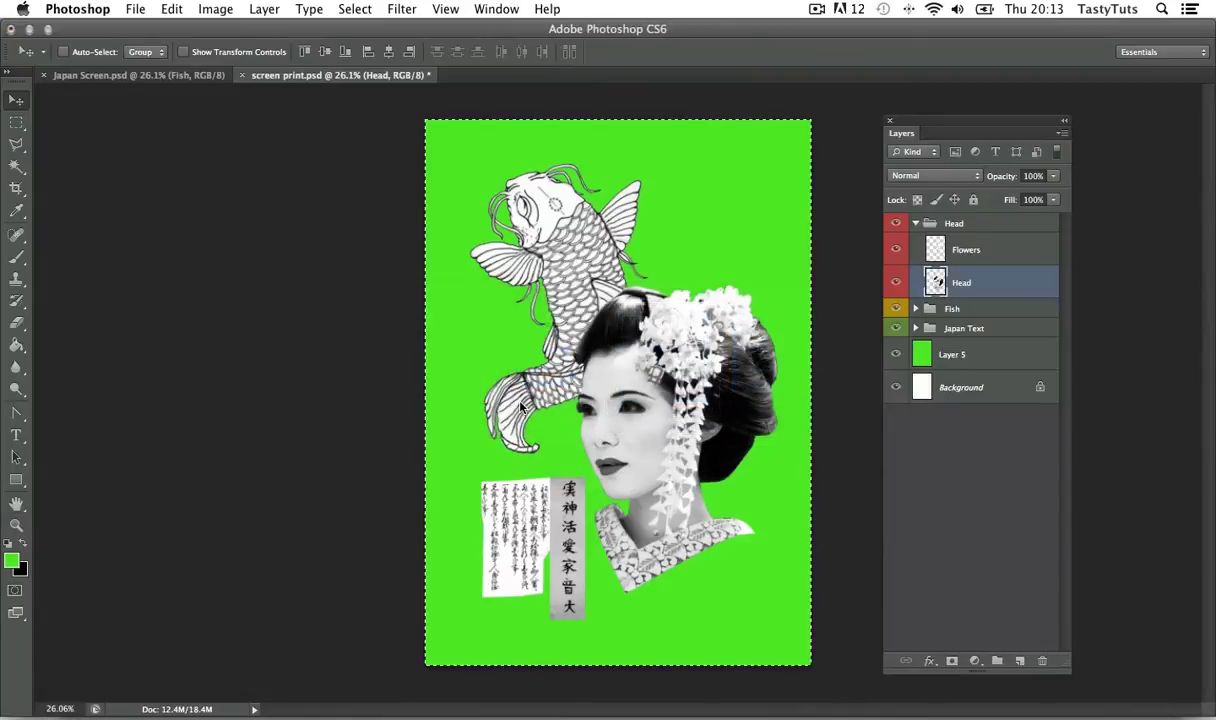
pyautogui.click(916, 308)
pyautogui.click(978, 337)
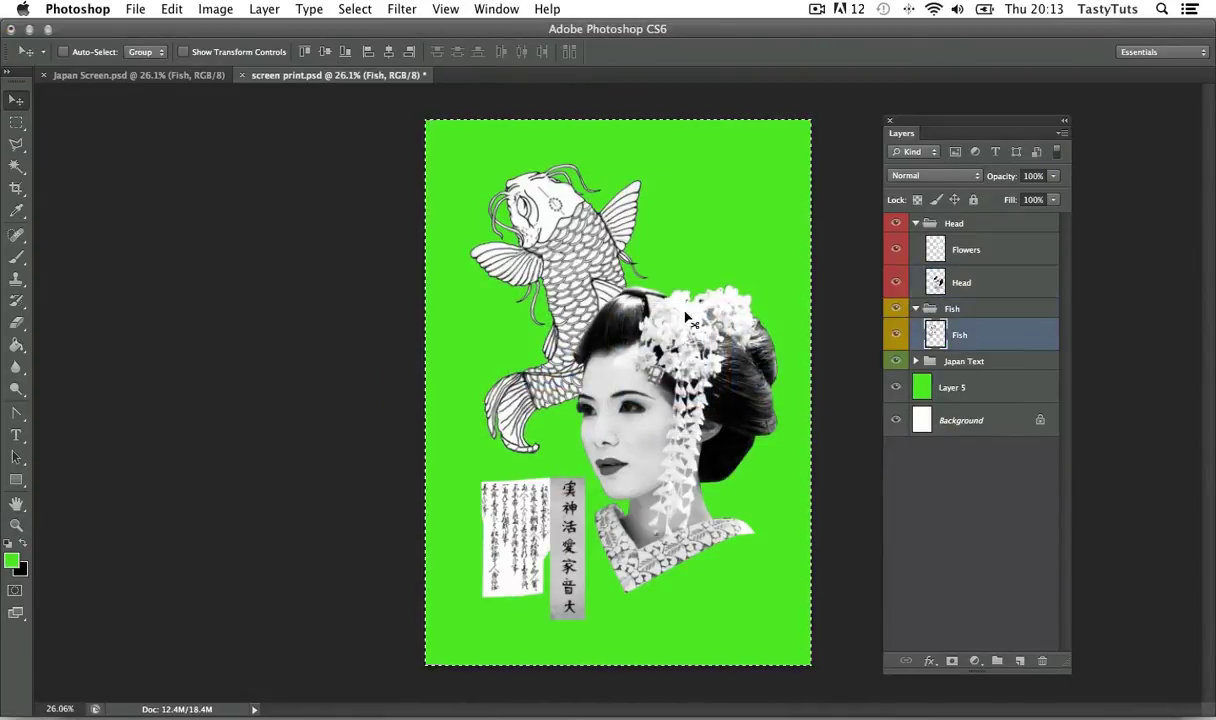
# - Switch to Illustrator, paste the fish, and place it off the artboard, above and left of the sparser head
pyautogui.press('super+Tab')
pyautogui.press('super+v')
pyautogui.moveTo(665, 395); pyautogui.dragTo(180, 236)
pyautogui.hscroll(-5, 600, 400)
pyautogui.moveTo(380, 260); pyautogui.dragTo(344, 260)
# - Apply Image Trace to the fish with path fitting at 87% and expand the result into vector paths
pyautogui.click(406, 63)
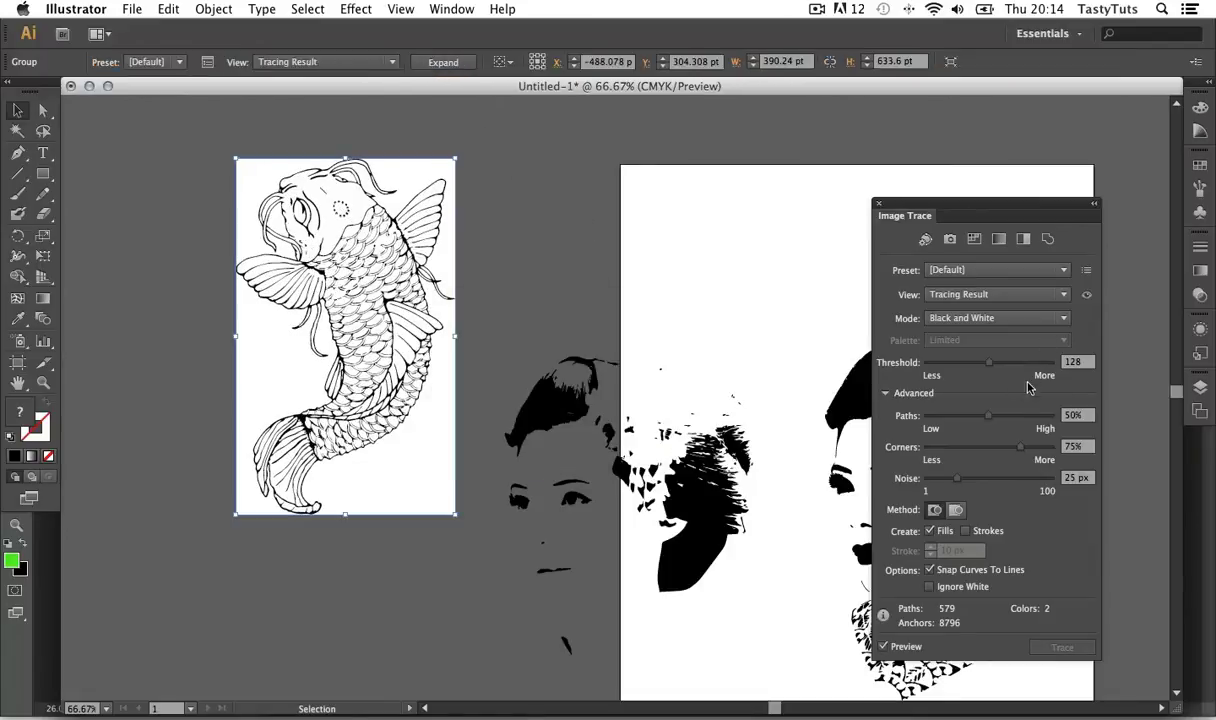
pyautogui.moveTo(994, 417); pyautogui.dragTo(1035, 417)
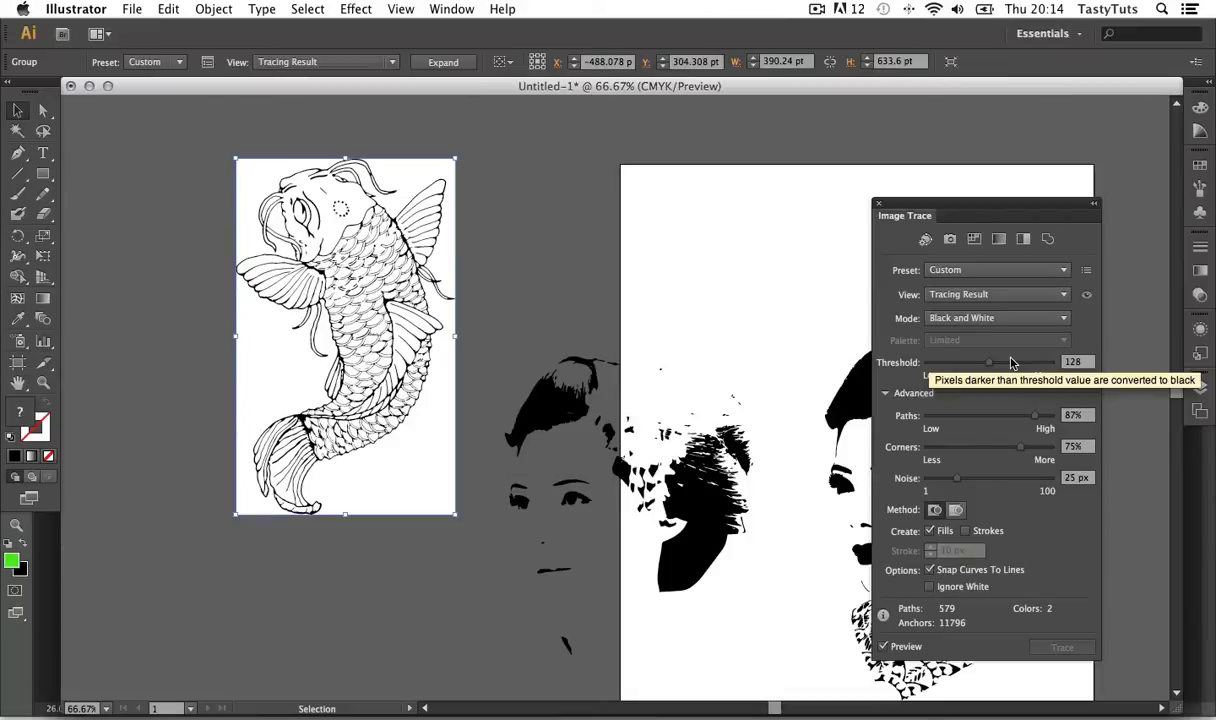
pyautogui.click(443, 62)
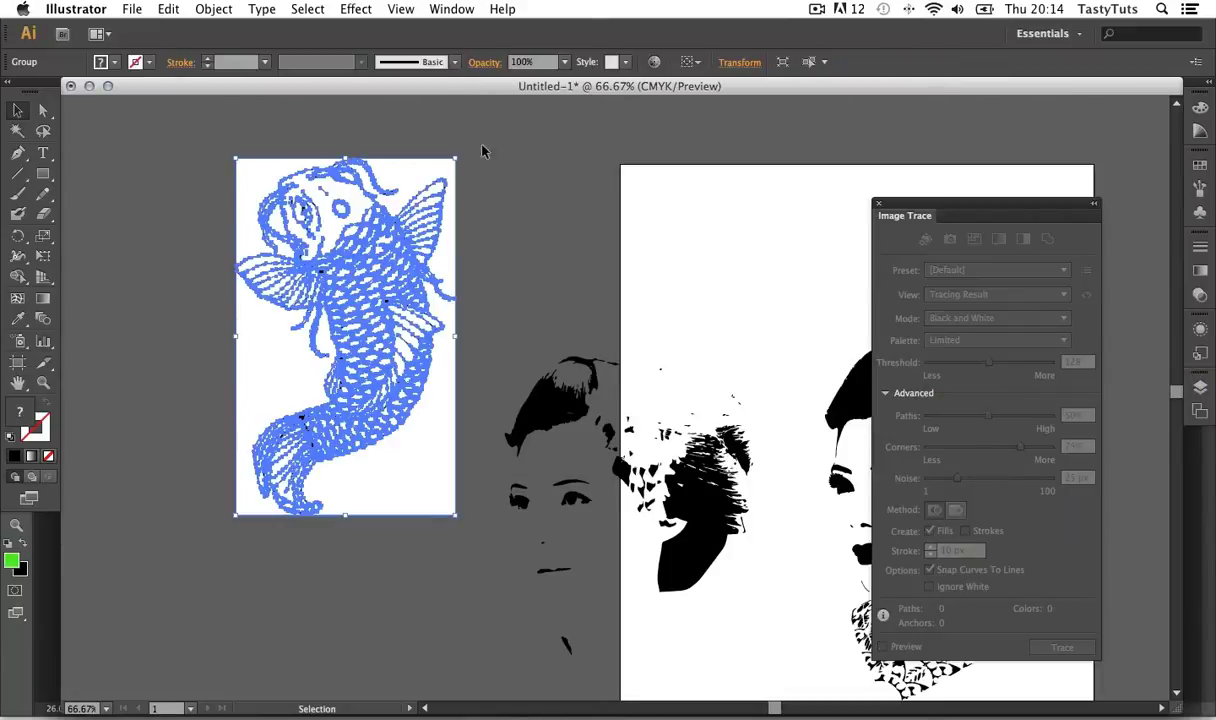
pyautogui.click(521, 152)
# - Select the fish's white areas with the Magic Wand and delete them, leaving only the black line work
pyautogui.click(17, 131)
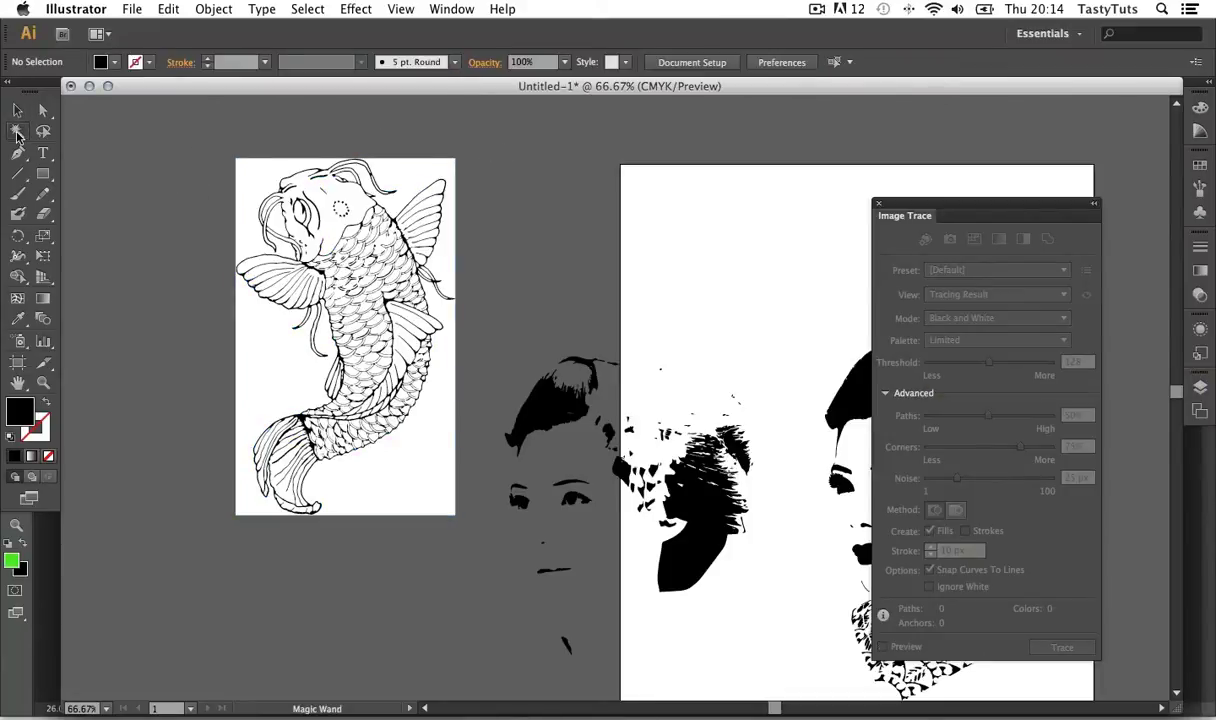
pyautogui.click(271, 370)
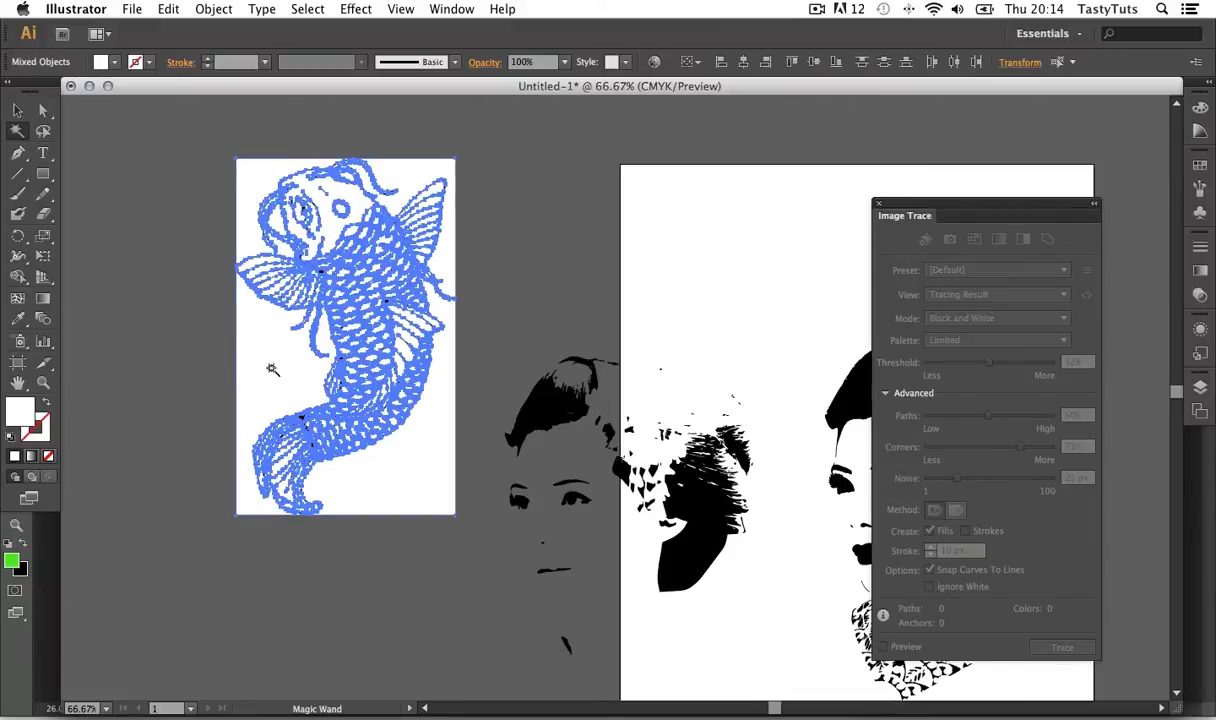
pyautogui.press('Delete')
pyautogui.press('v')
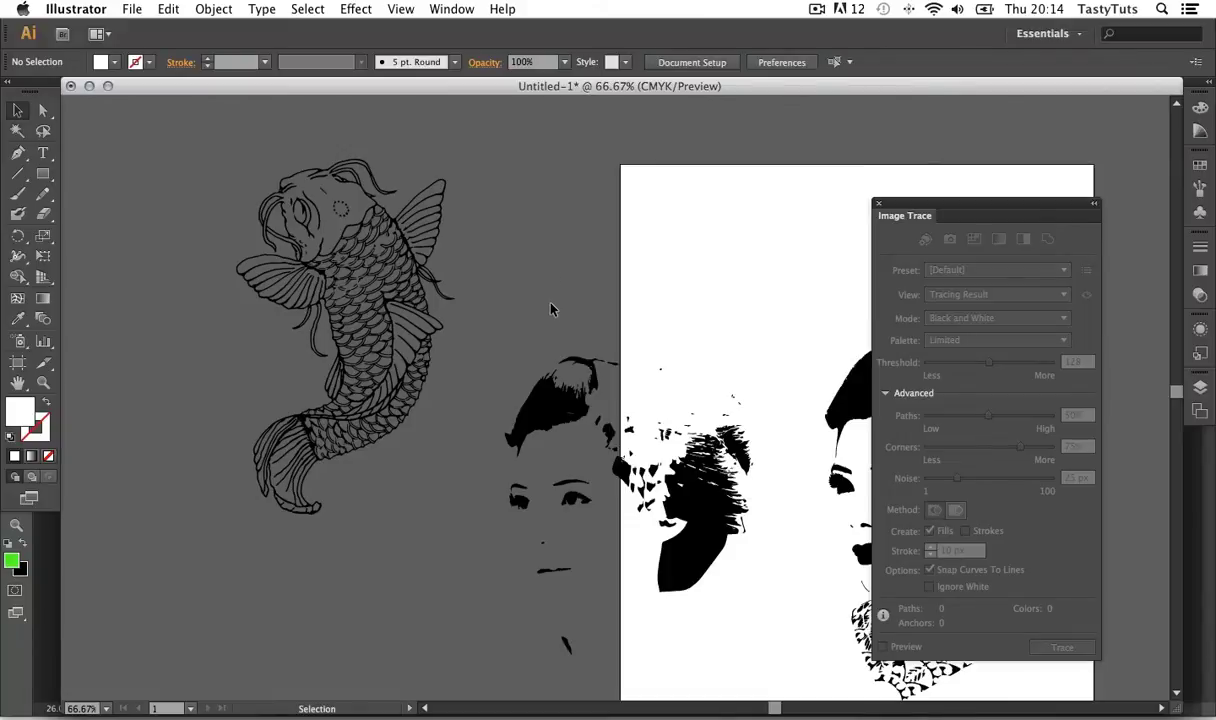
pyautogui.moveTo(478, 322); pyautogui.dragTo(434, 322)
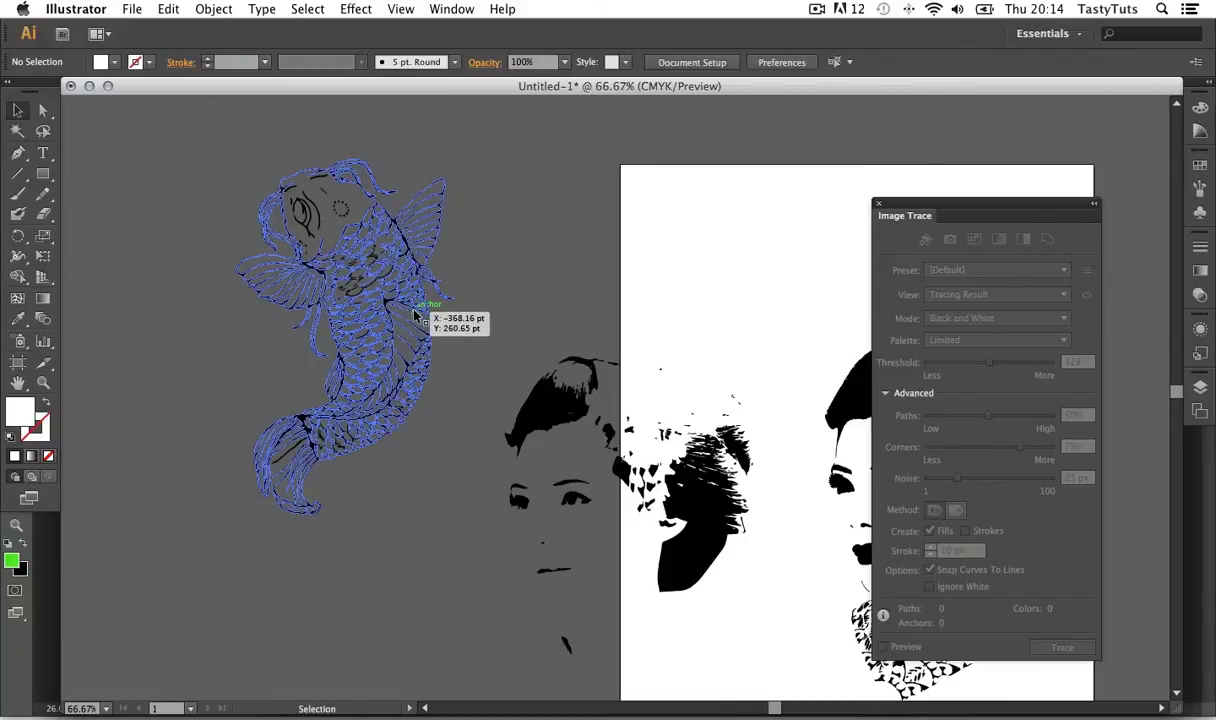
pyautogui.click(520, 282)
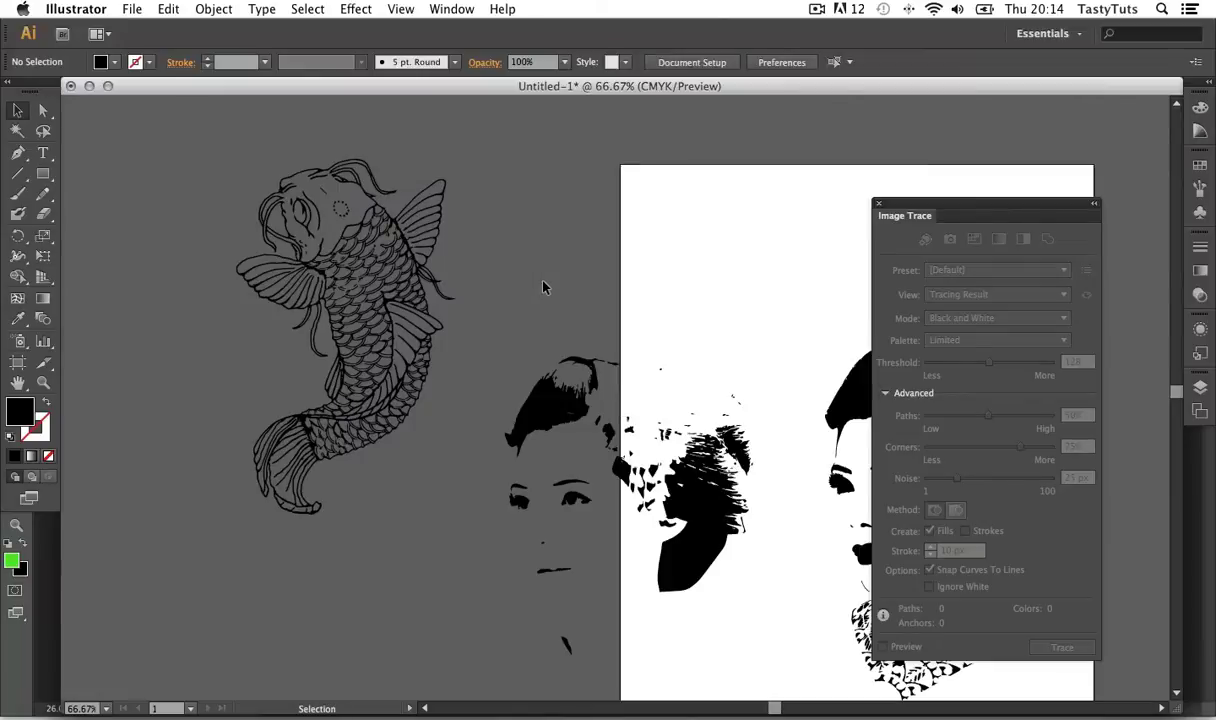
# - Apply Image Trace to the vertical strip of Japanese characters with a threshold of 69 and path fitting of 97%
pyautogui.moveTo(563, 311); pyautogui.dragTo(528, 262)
pyautogui.press('super')
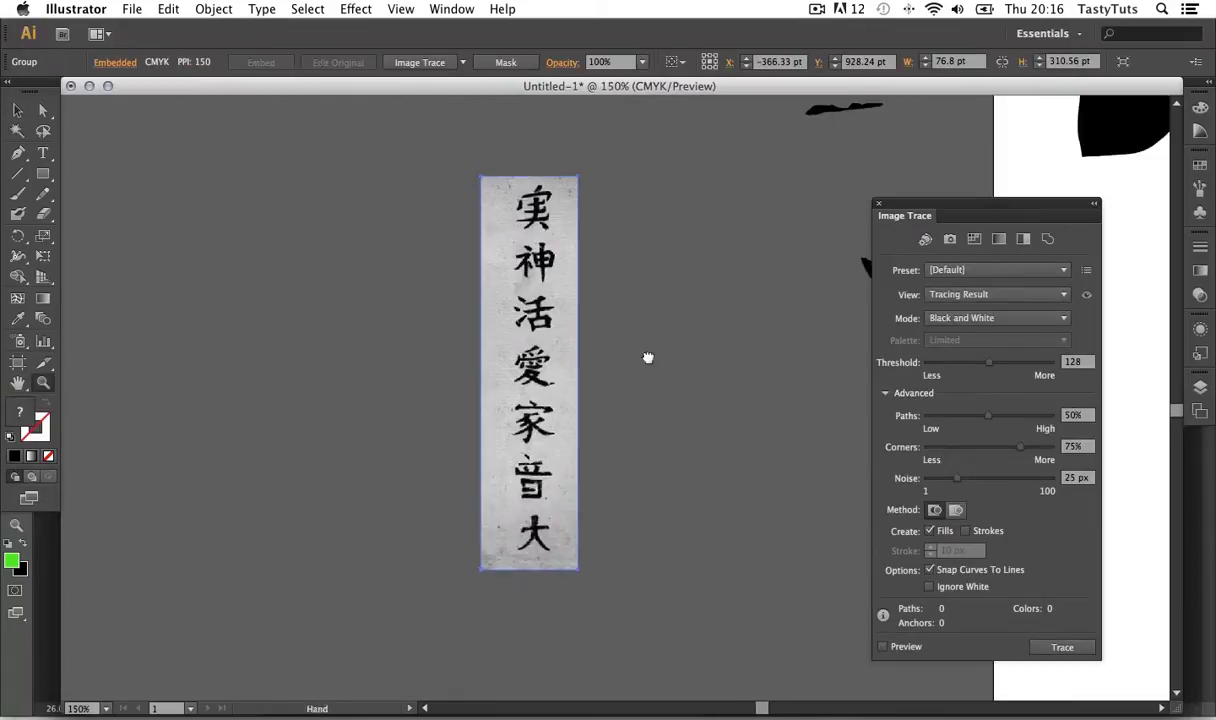
pyautogui.click(420, 62)
pyautogui.moveTo(988, 362); pyautogui.dragTo(958, 364)
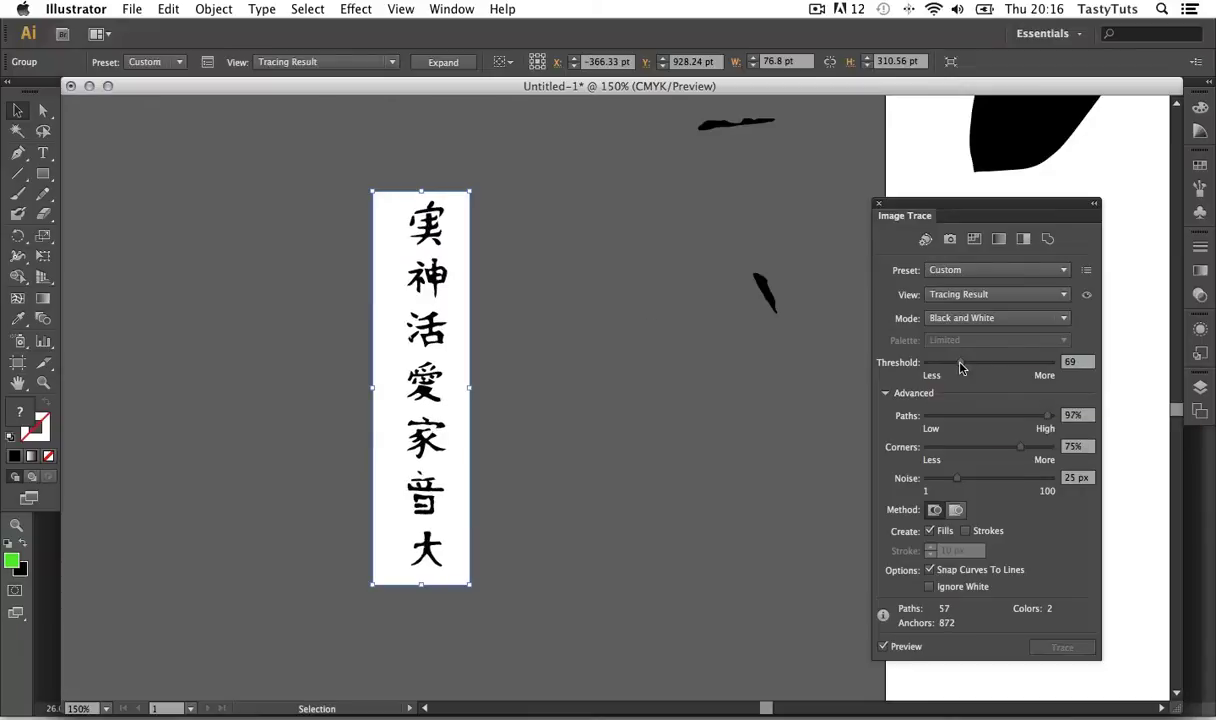
# - Remove the white areas from the traced vertical characters and bring the second Japanese text block over from Photoshop
pyautogui.click(187, 186)
pyautogui.press('y')
pyautogui.press('super+Tab')
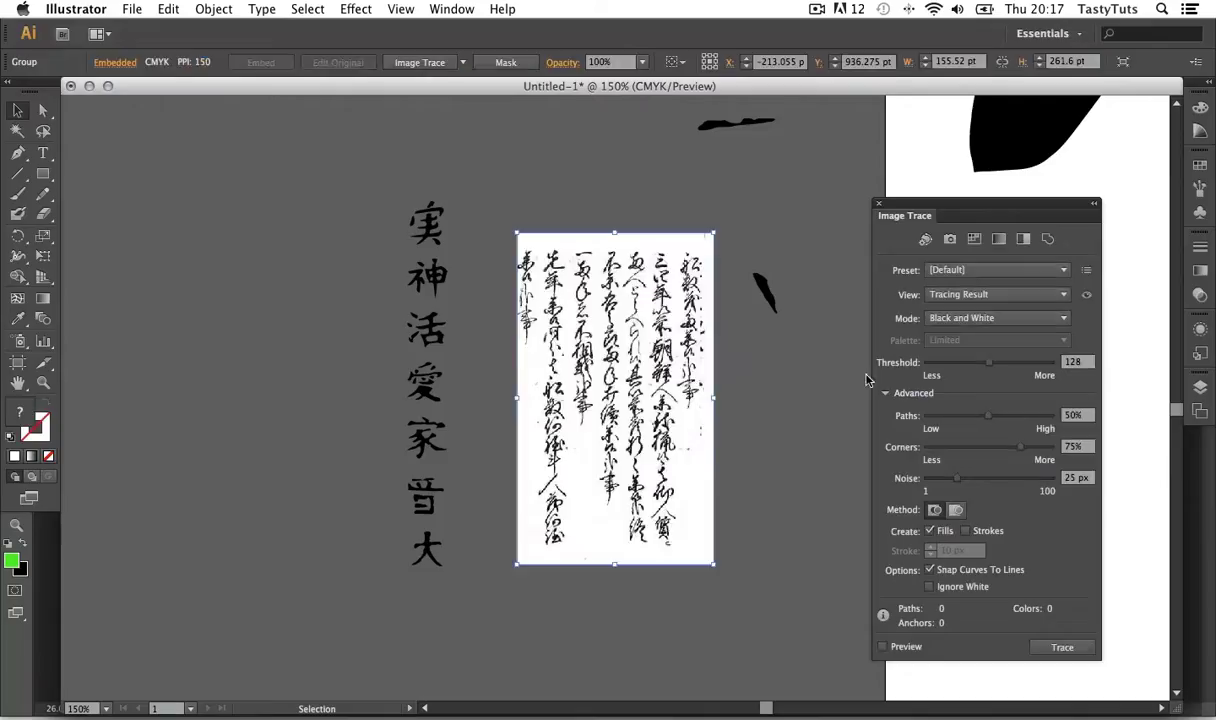
# - Place the handwritten text block left of the vertical characters and convert it into expanded vector paths with Image Trace
pyautogui.moveTo(620, 360); pyautogui.dragTo(285, 360)
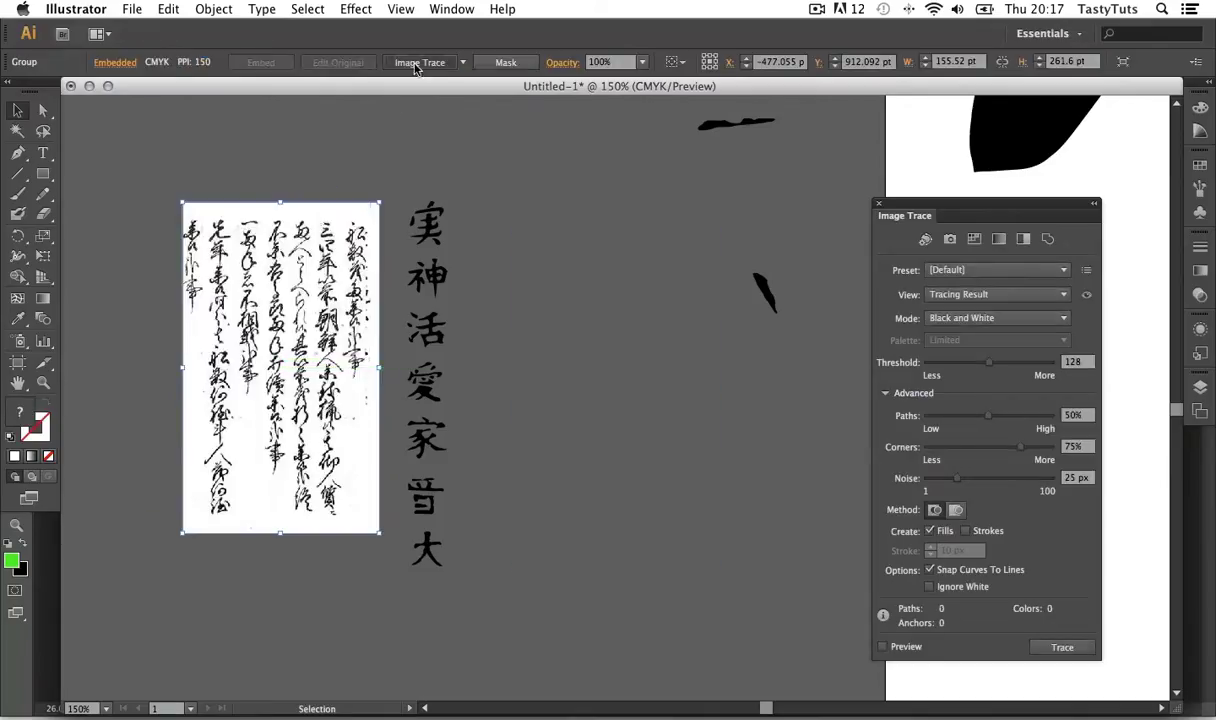
pyautogui.moveTo(988, 362); pyautogui.dragTo(1026, 357)
pyautogui.click(443, 62)
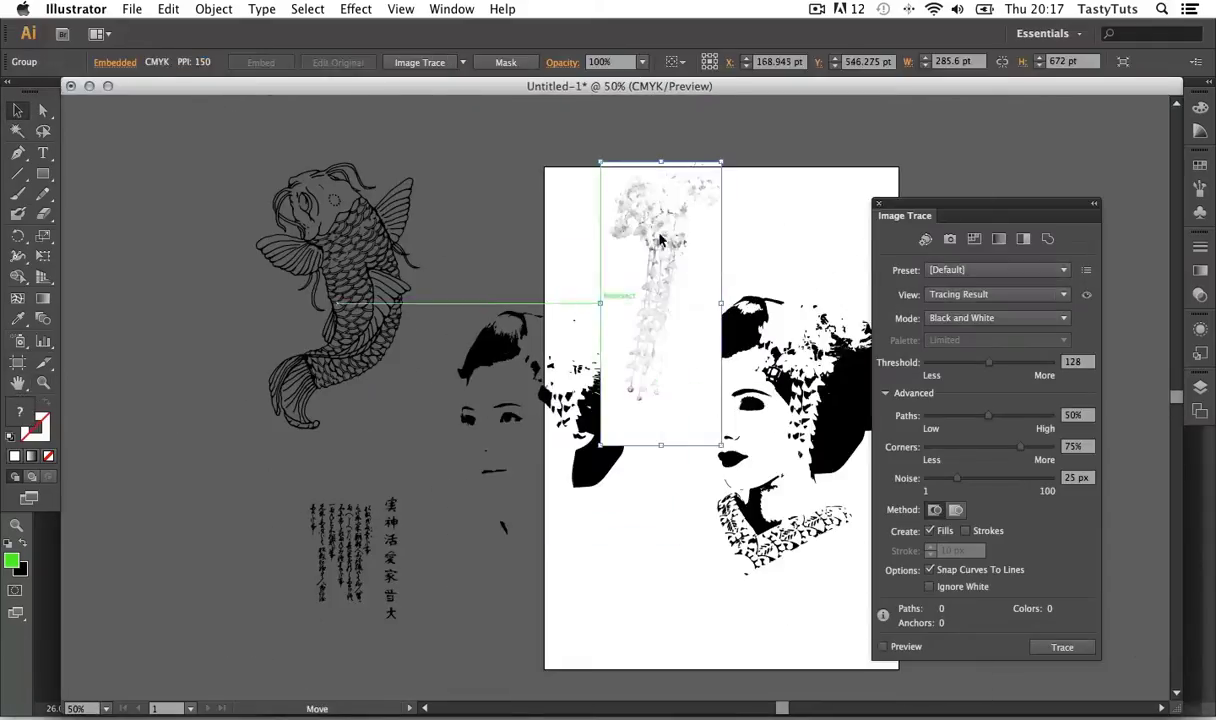
# - Convert the flowers cut-out to black-only vectors using Image Trace with threshold 219 and path fitting 91%, deleting the white areas
pyautogui.moveTo(660, 300); pyautogui.dragTo(622, 385)
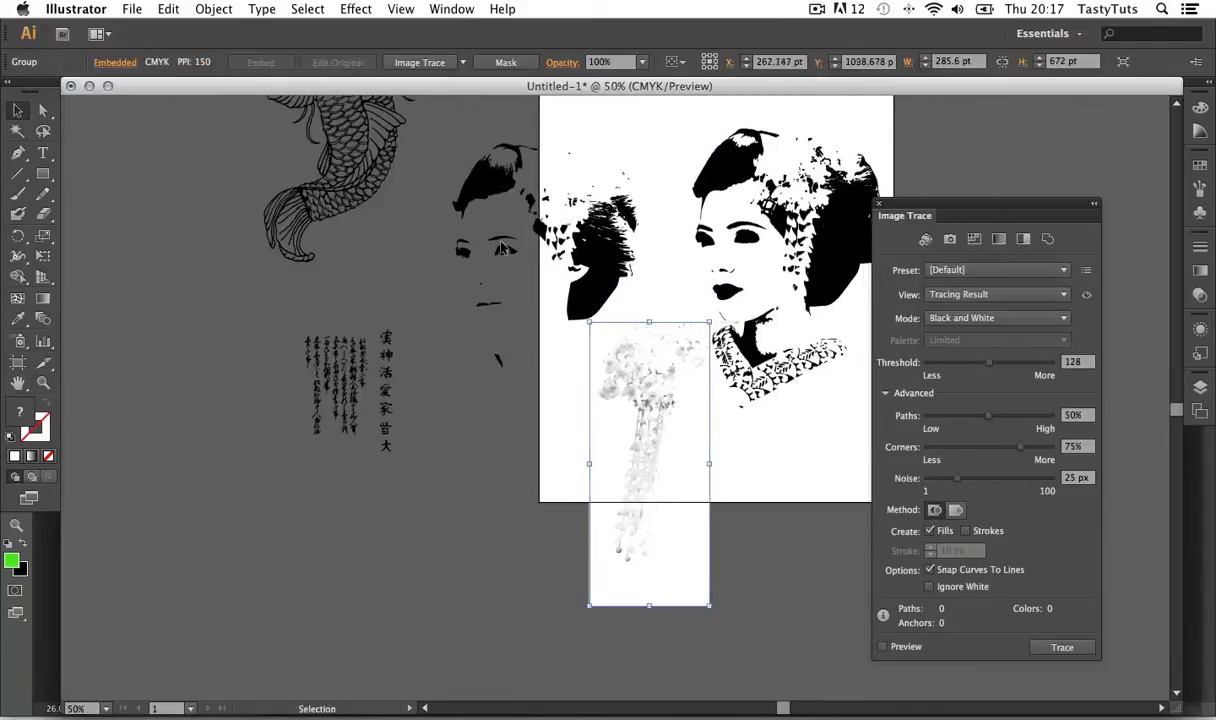
pyautogui.moveTo(988, 362); pyautogui.dragTo(1018, 358)
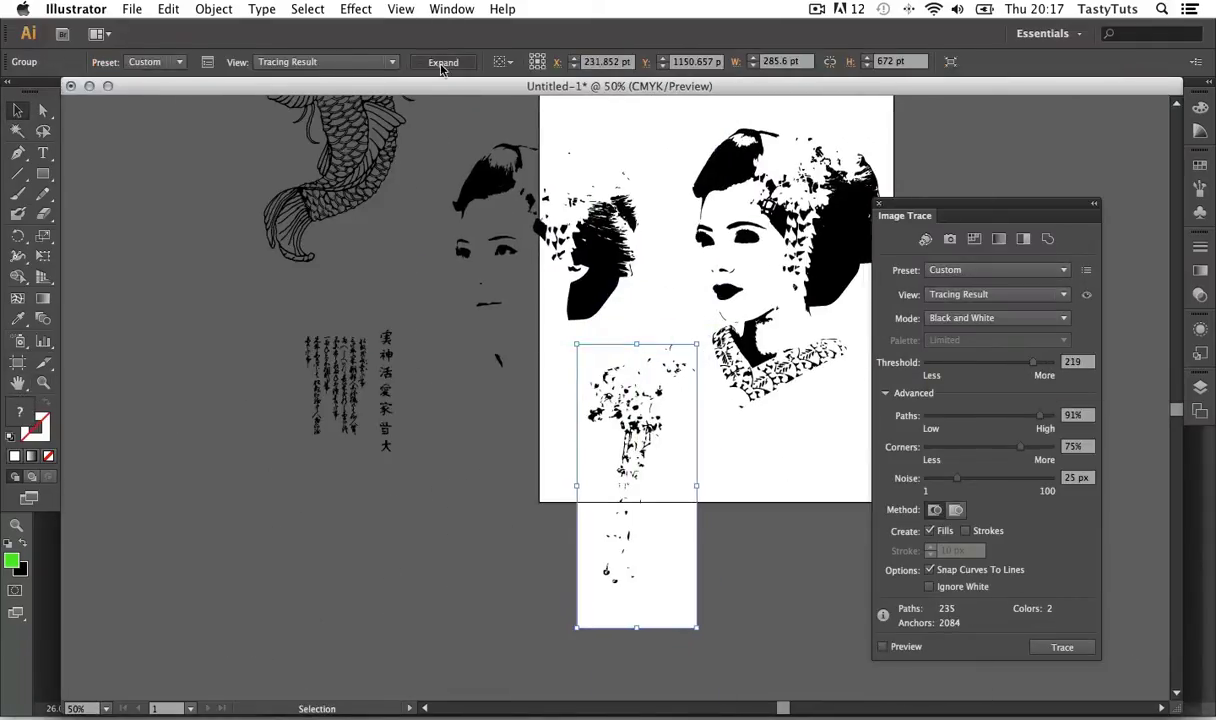
pyautogui.press('y')
pyautogui.click(557, 433)
pyautogui.press('v')
pyautogui.scroll(5, 400, 480)
pyautogui.press('Delete')
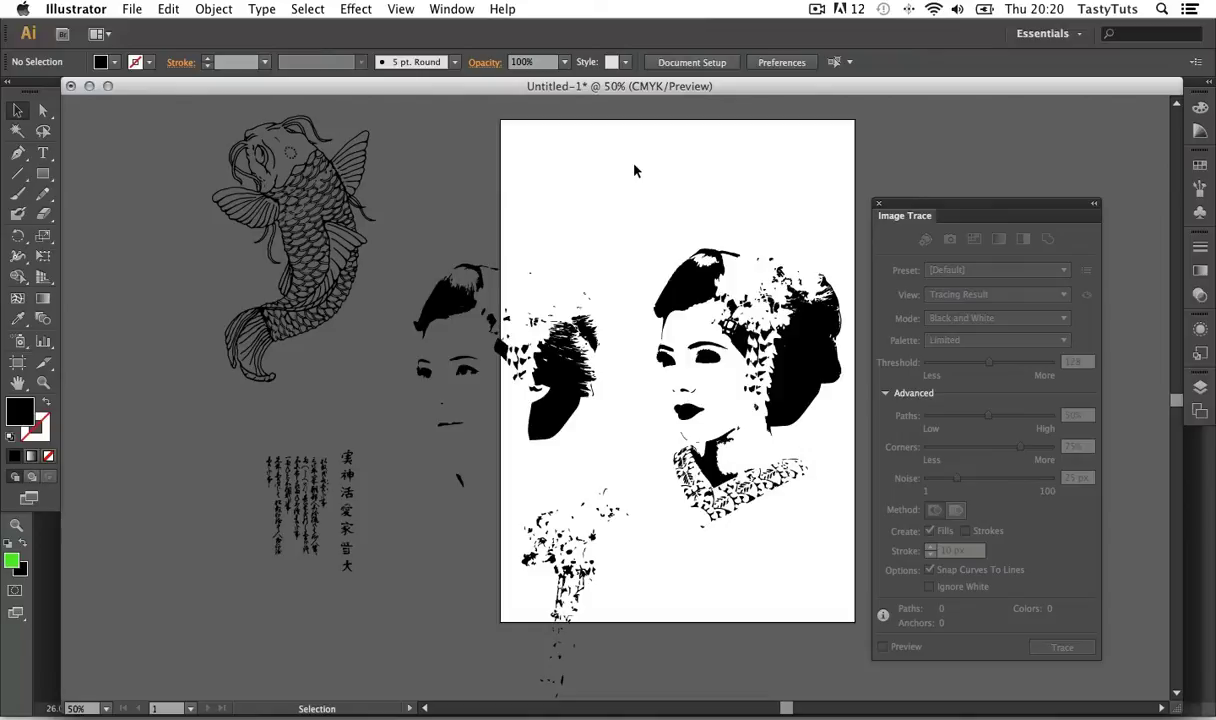
# - Save the vector artwork to the Desktop as Japan Vectors.ai in Adobe Illustrator format
pyautogui.press('super+s')
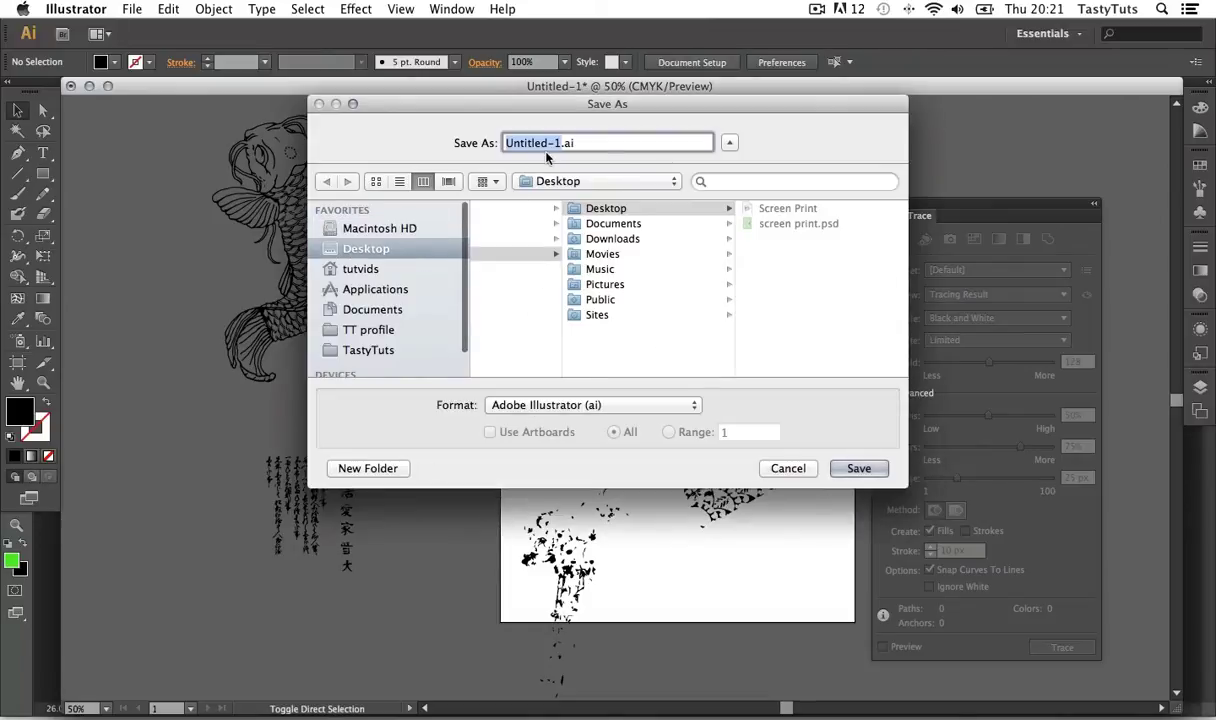
pyautogui.write('Japan Vectors')
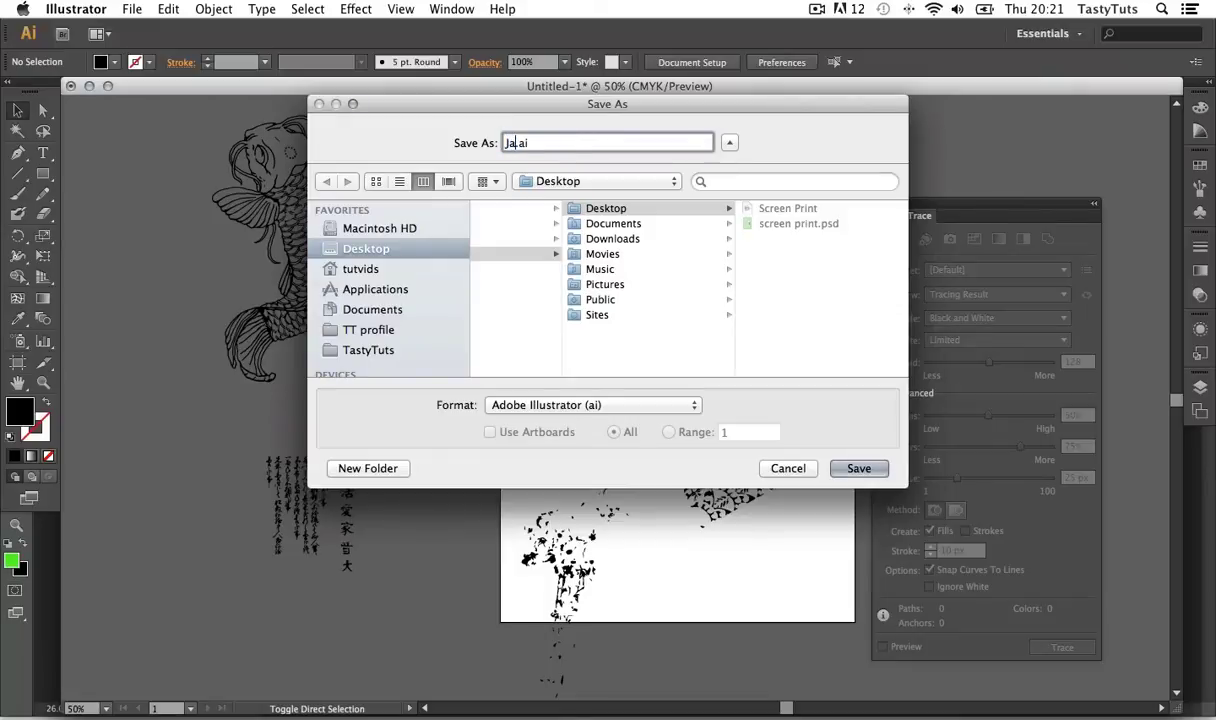
pyautogui.press('Return')
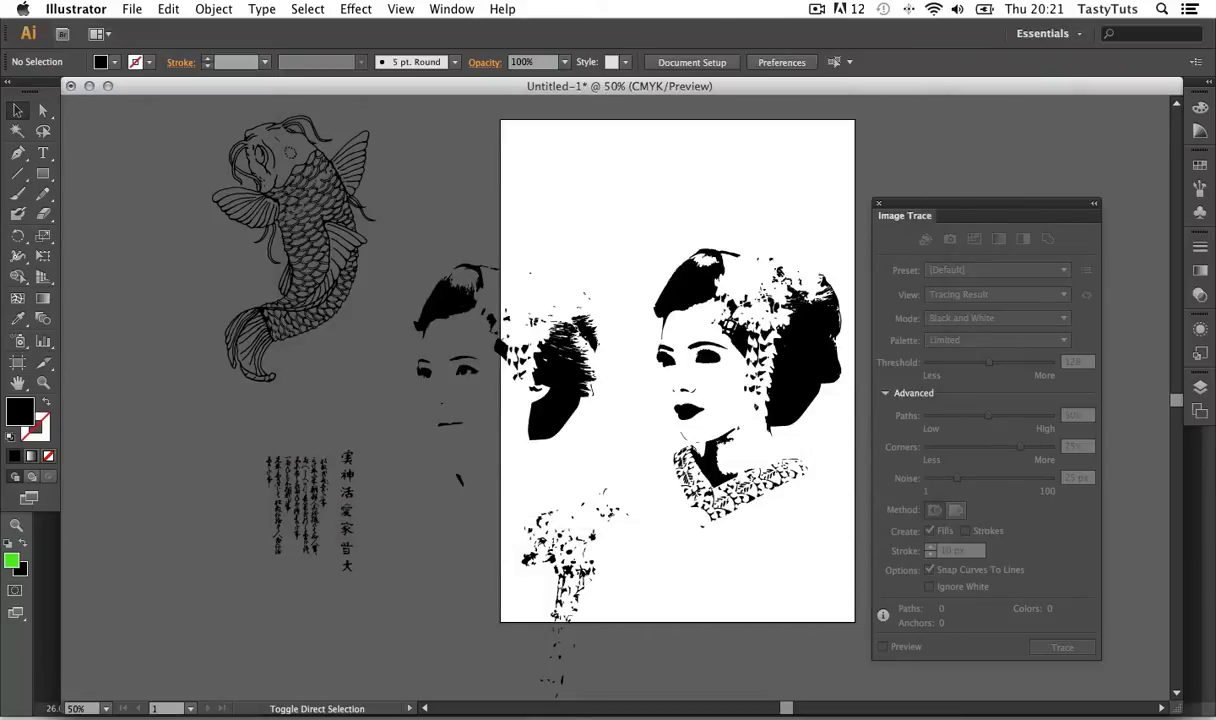
pyautogui.click(766, 603)
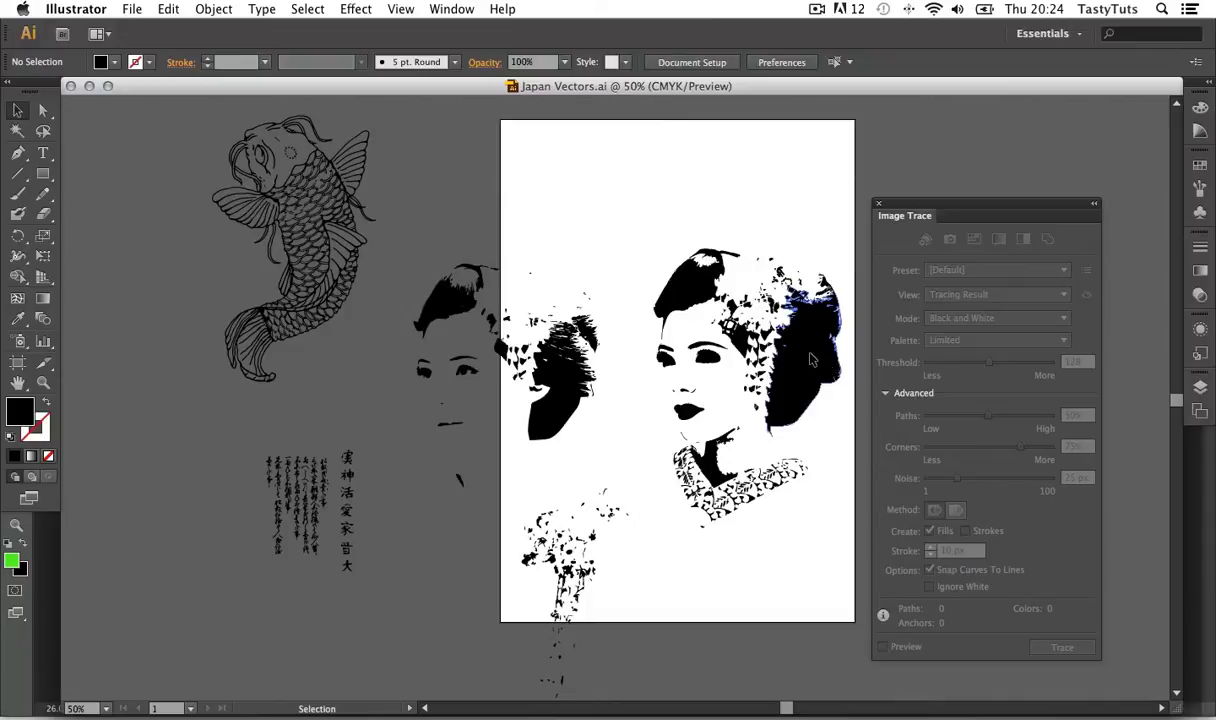
# - Copy the more detailed vector head on the artboard, switch to Photoshop, and clear the selection in screen print.psd
pyautogui.click(769, 335)
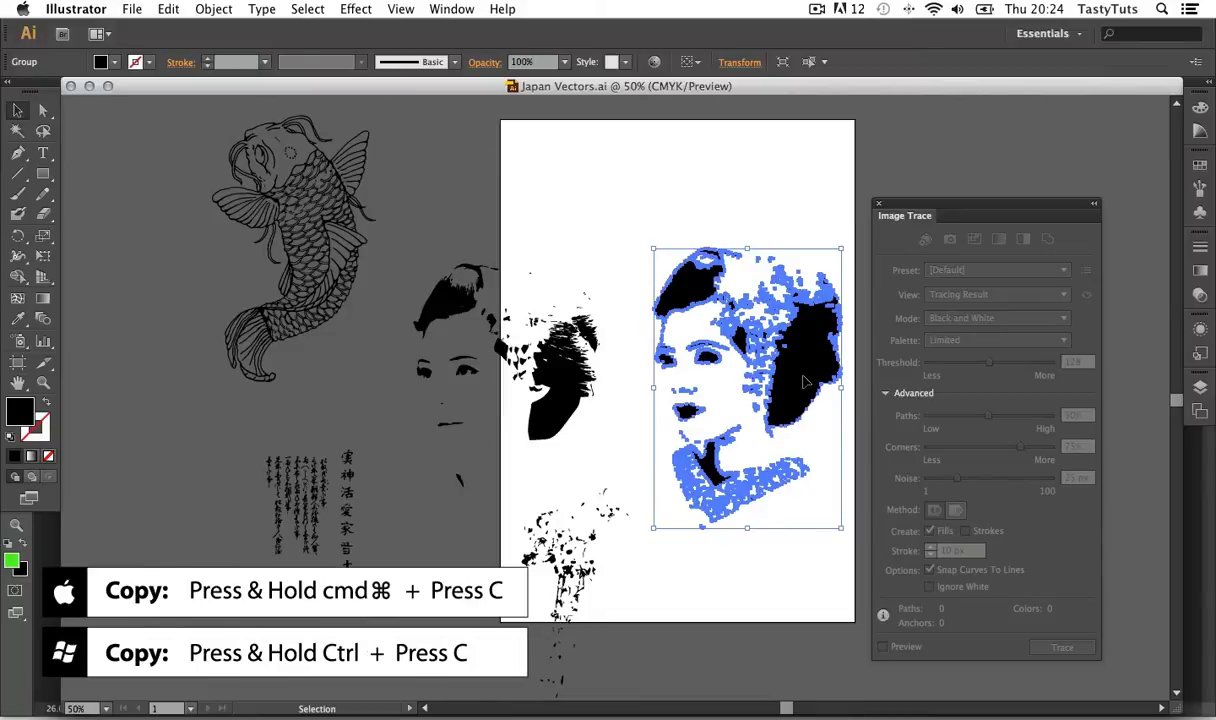
pyautogui.press('super+c')
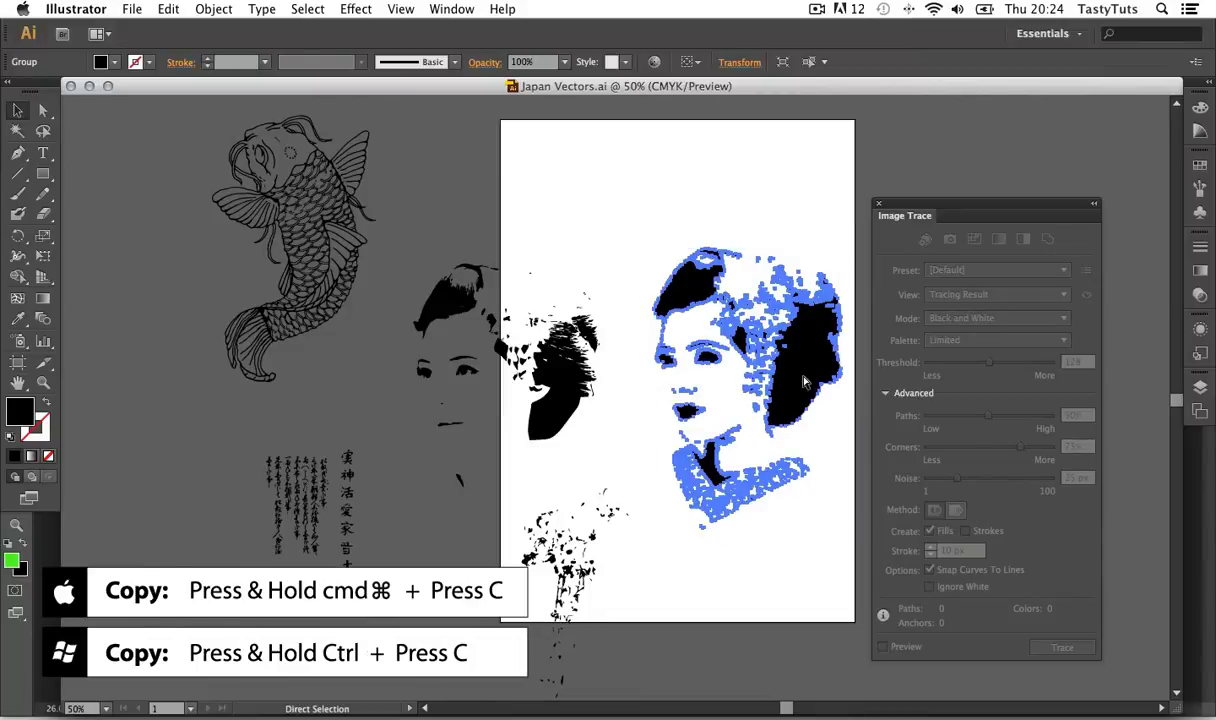
pyautogui.press('super+Tab')
pyautogui.press('super+Tab')
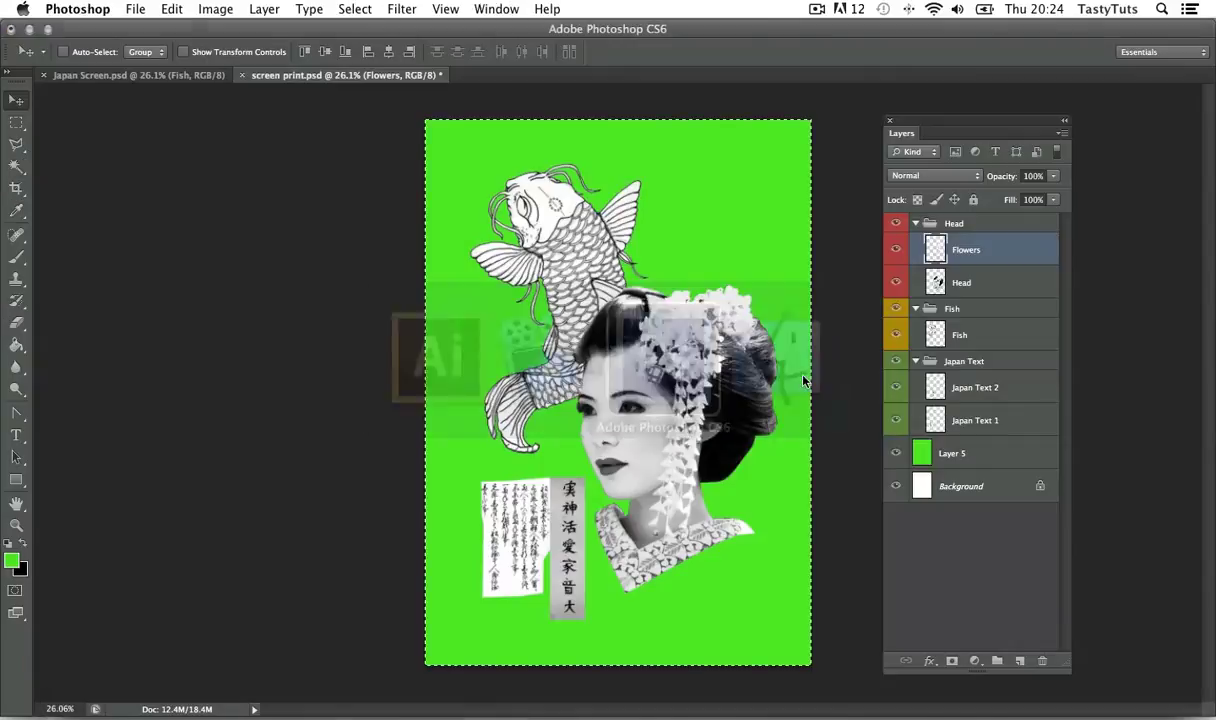
pyautogui.press('super+d')
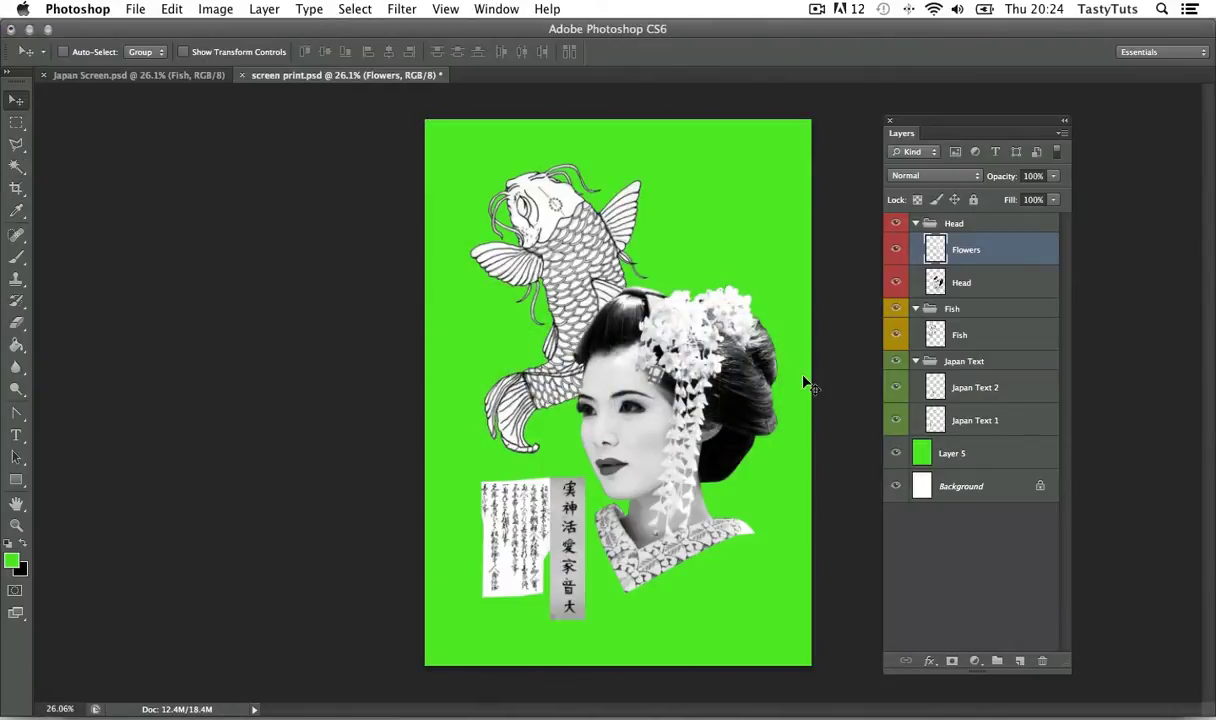
# - Collapse the Fish and Japan Text layer groups and make the Head layer active
pyautogui.click(915, 309)
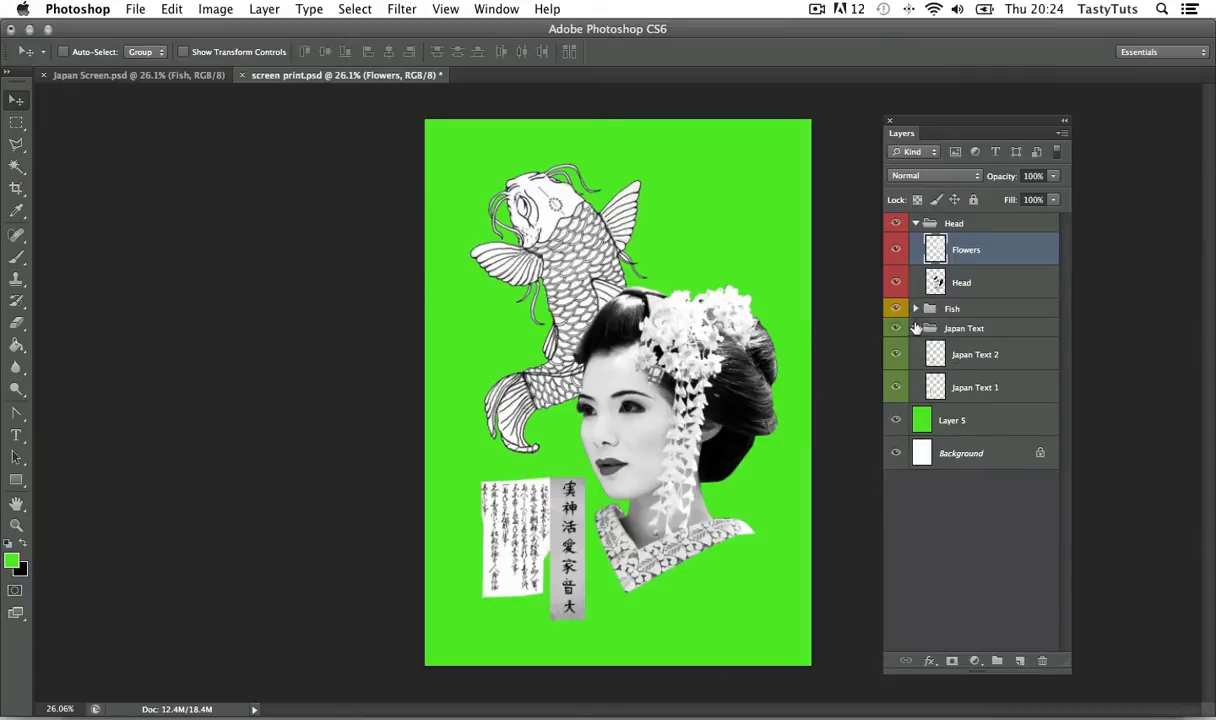
pyautogui.click(915, 328)
pyautogui.click(970, 283)
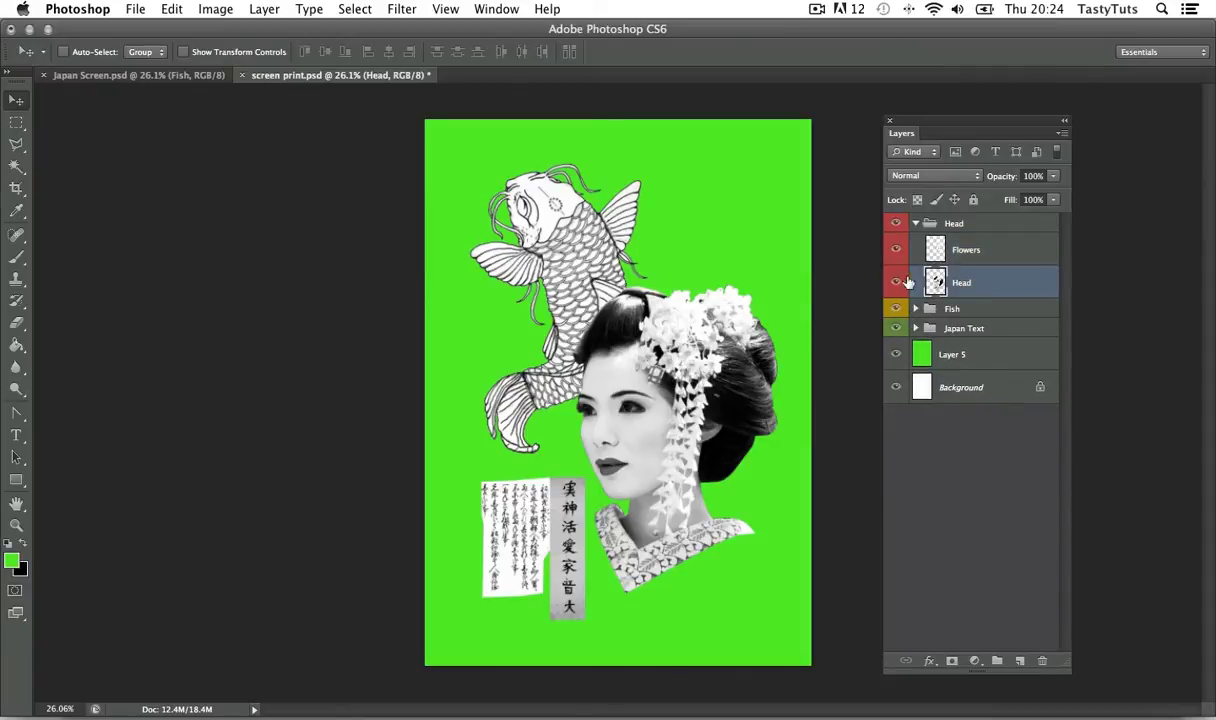
# - Paste the vector head above the Head layer as pixels
pyautogui.press('z')
pyautogui.moveTo(657, 398); pyautogui.dragTo(703, 382)
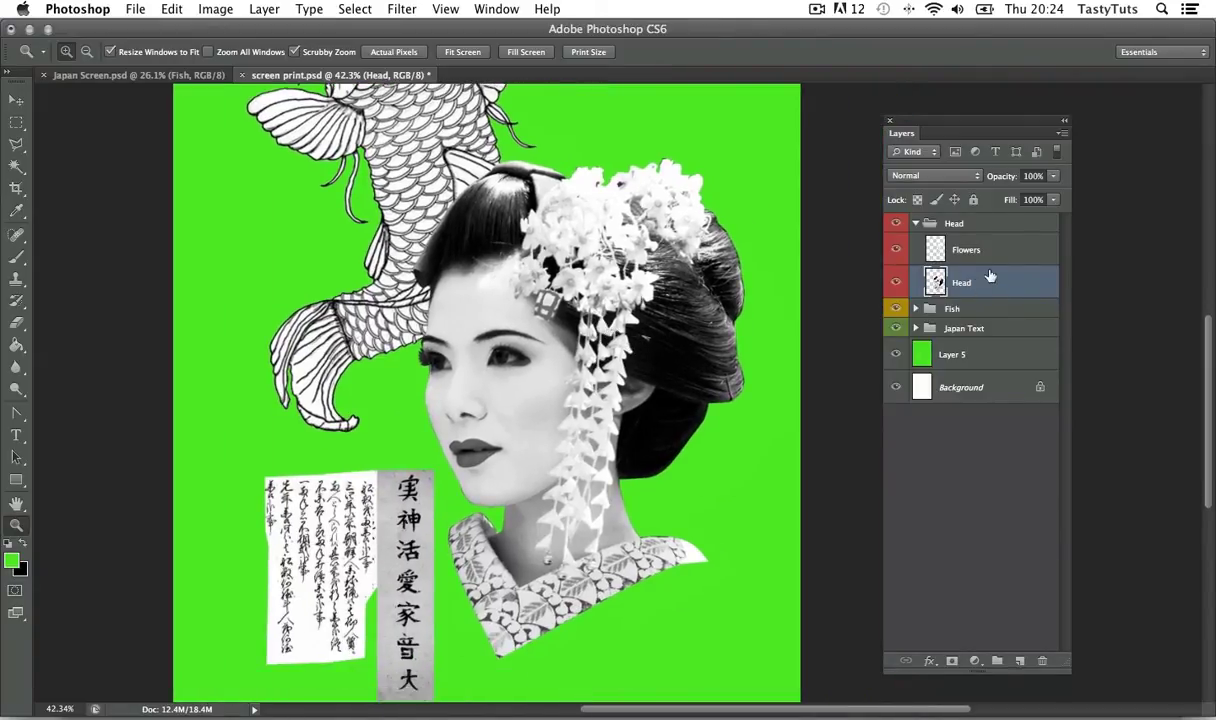
pyautogui.press('super+v')
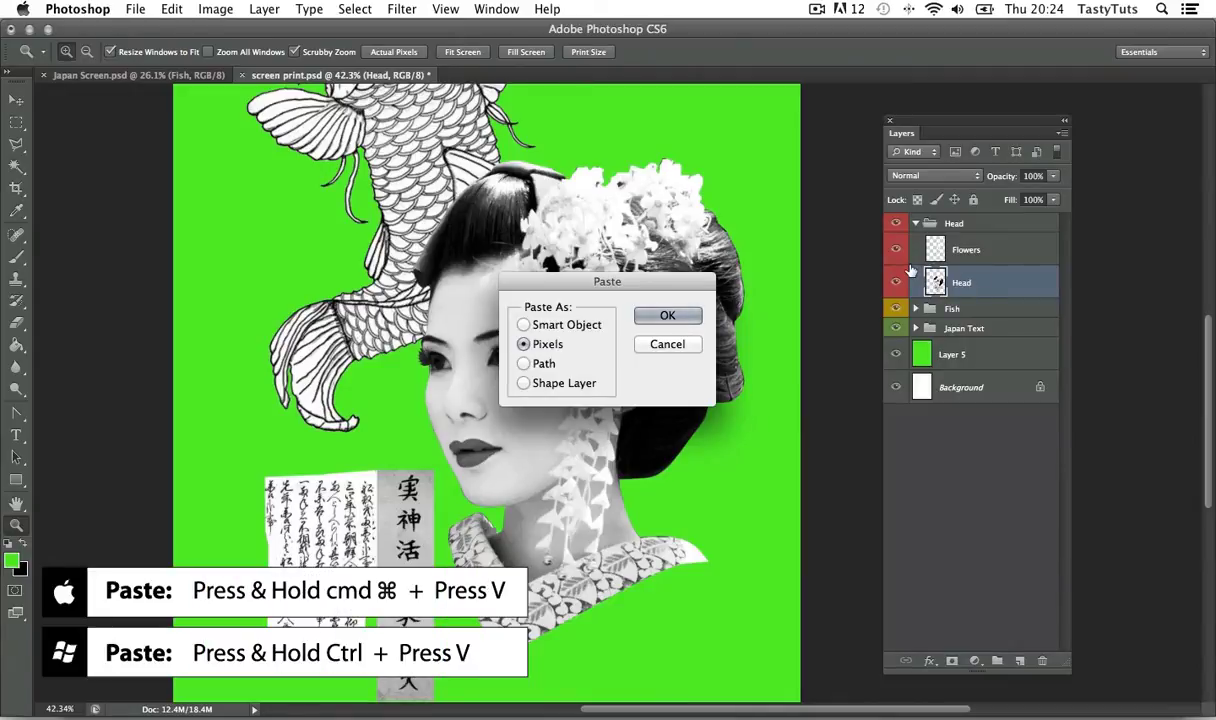
pyautogui.moveTo(582, 277)
pyautogui.mouseDown()
pyautogui.moveTo(582, 249)
pyautogui.moveTo(586, 267)
pyautogui.mouseUp()
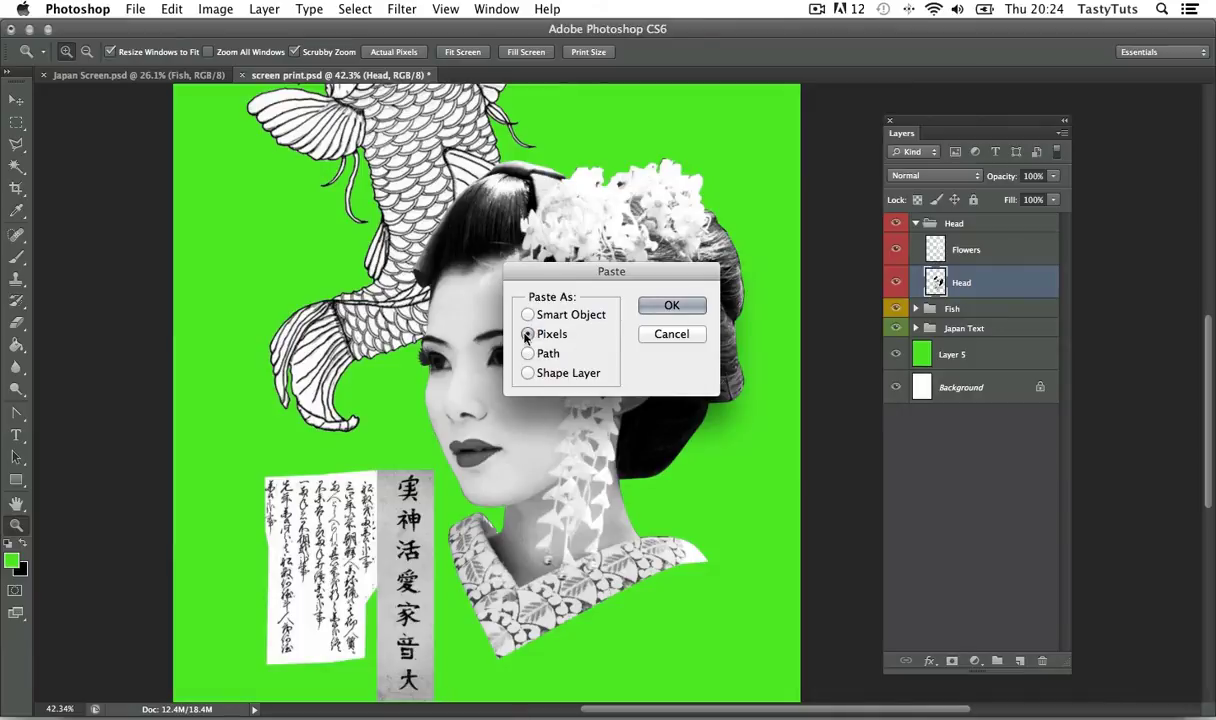
pyautogui.click(673, 307)
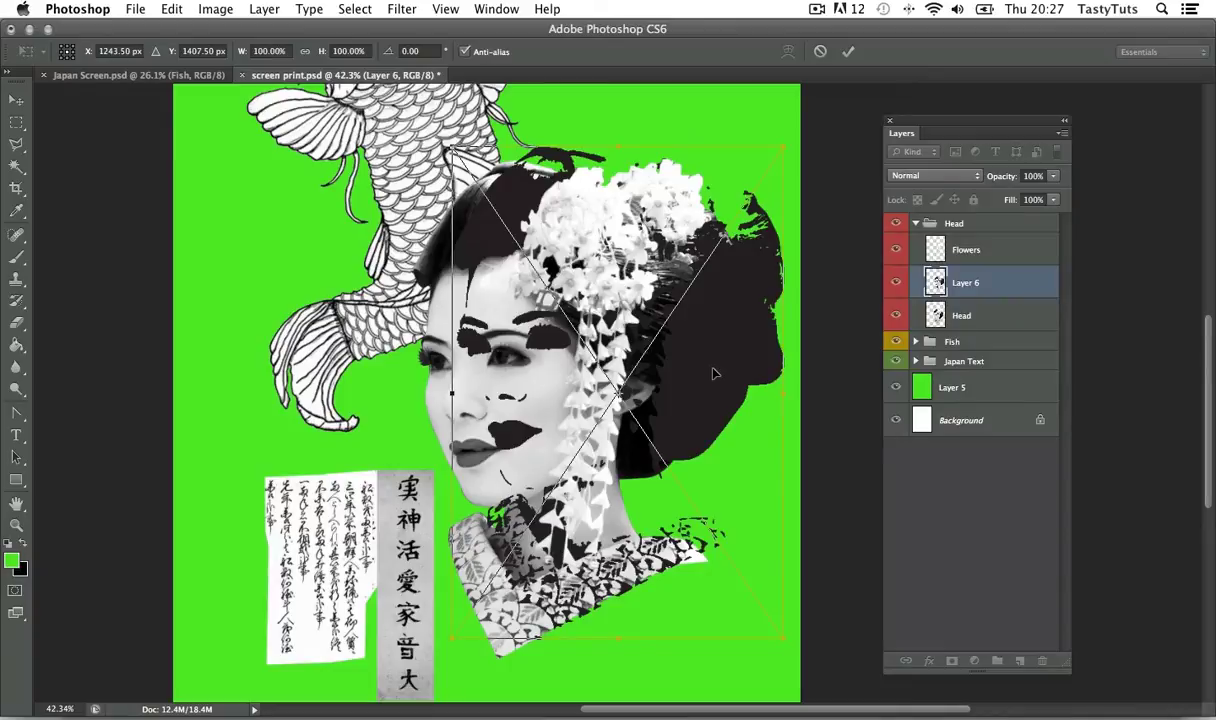
# - Align the pasted vector head exactly over the photographic head, commit the placement, and hide the original Head layer
pyautogui.moveTo(713, 374); pyautogui.dragTo(673, 390)
pyautogui.press('Up')
pyautogui.press('Up')
pyautogui.press('Up')
pyautogui.press('Right')
pyautogui.press('Right')
pyautogui.press('Right')
pyautogui.press('Right')
pyautogui.press('Right')
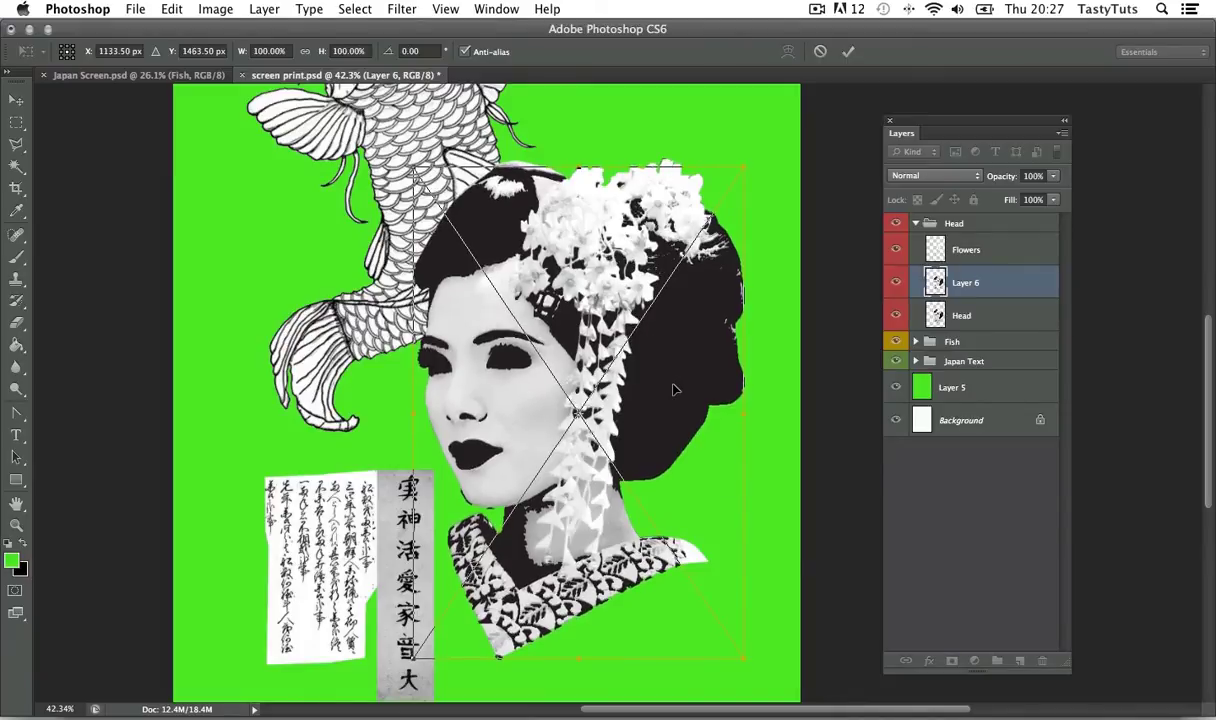
pyautogui.press('Up')
pyautogui.press('Up')
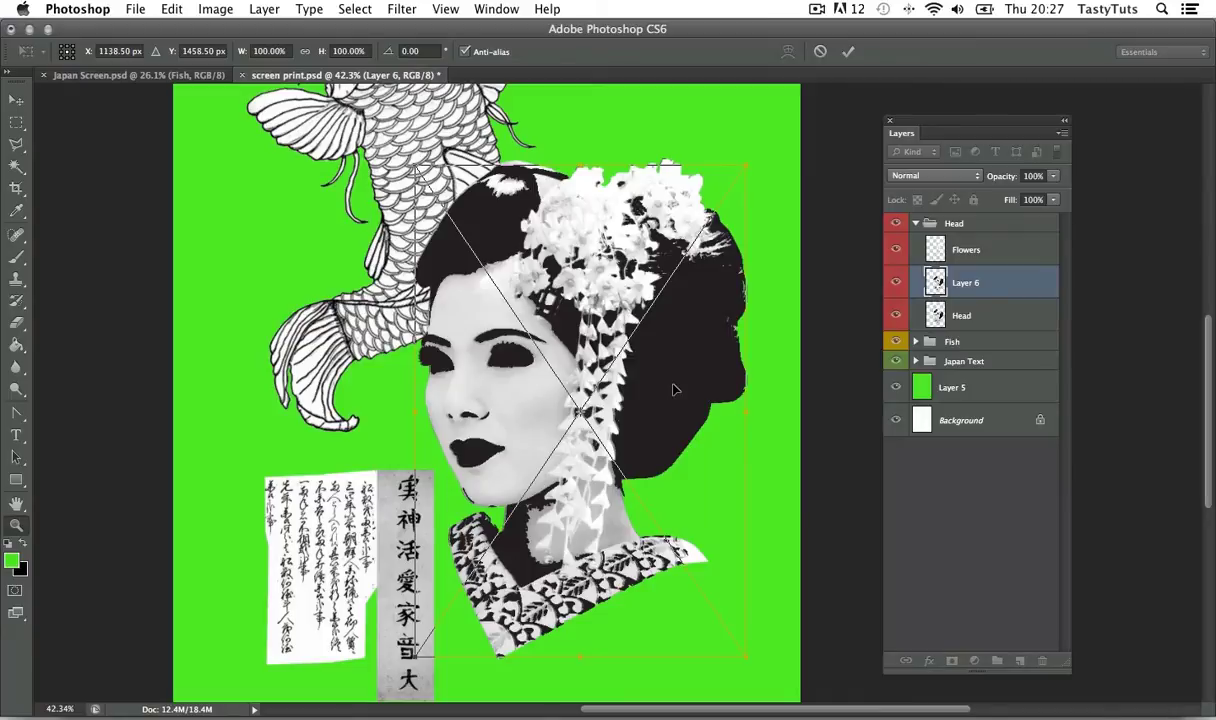
pyautogui.press('Return')
pyautogui.press('z')
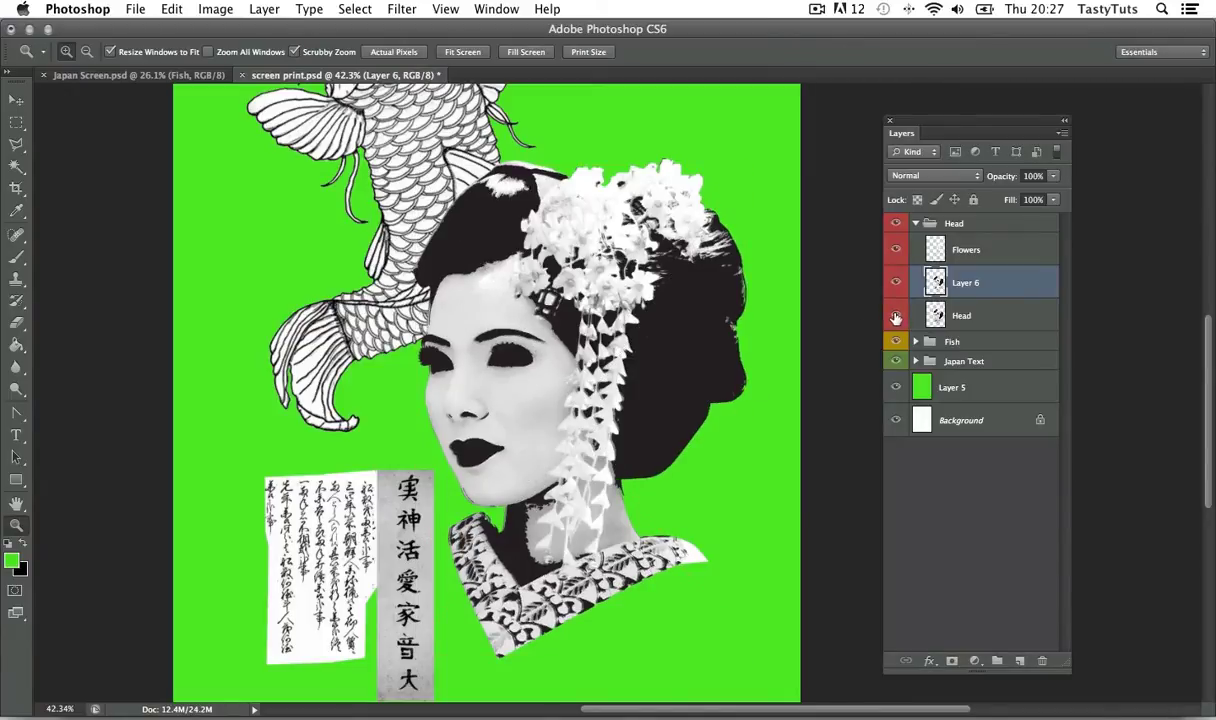
pyautogui.click(896, 317)
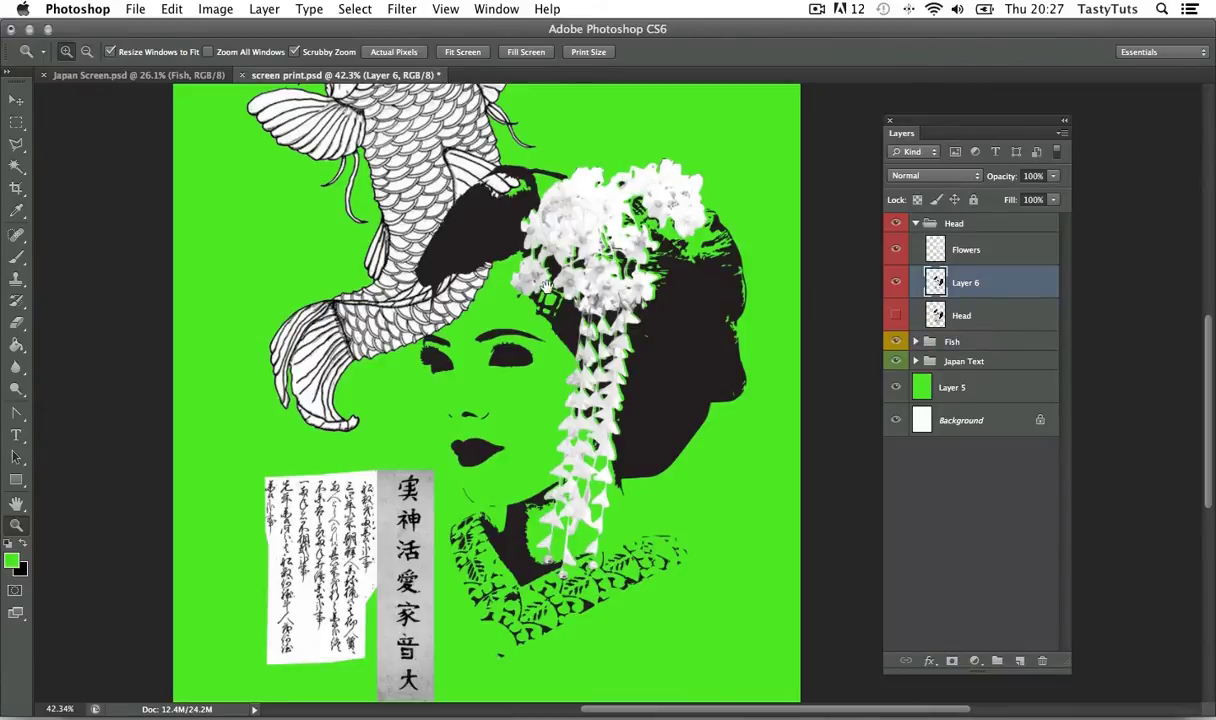
# - Examine the layered shading and colours of the woman's face in the finished Japan Screen.psd, and return to screen print.psd
pyautogui.click(140, 73)
pyautogui.moveTo(666, 410); pyautogui.dragTo(728, 380)
pyautogui.moveTo(560, 492); pyautogui.dragTo(600, 490)
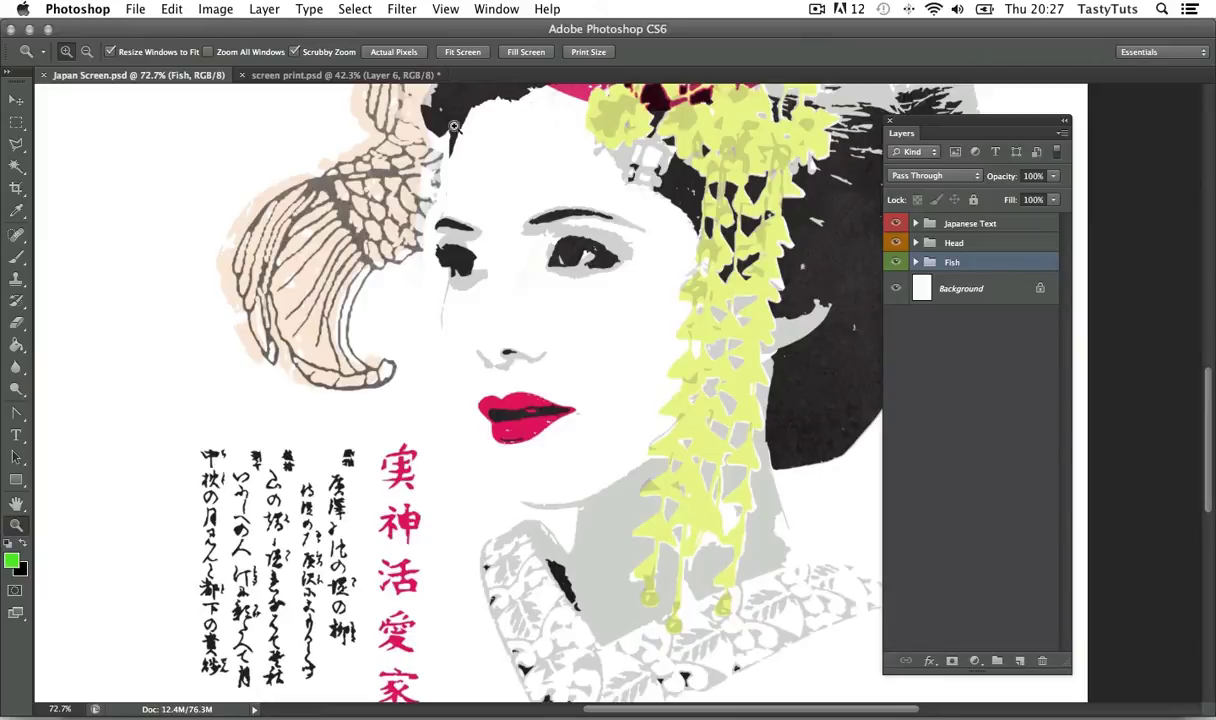
pyautogui.click(340, 76)
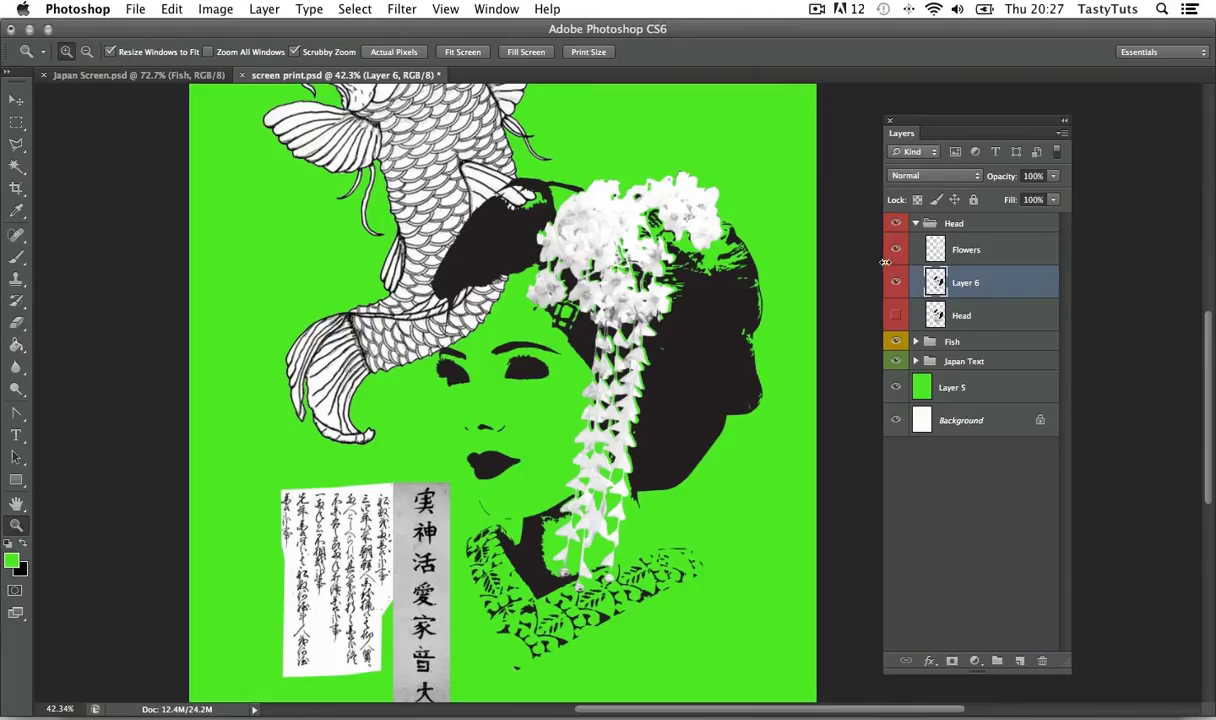
# - Add a Color Overlay in light grey d0d0d0 to the pasted head layer
pyautogui.doubleClick(1016, 282)
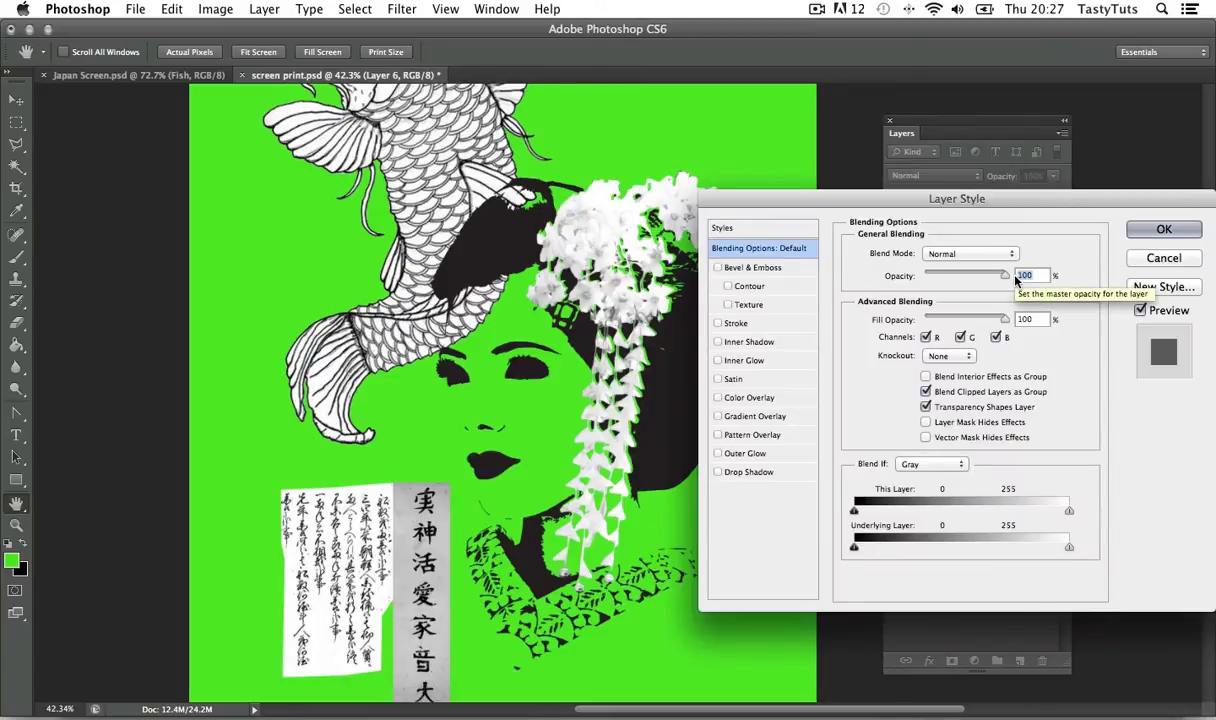
pyautogui.click(754, 399)
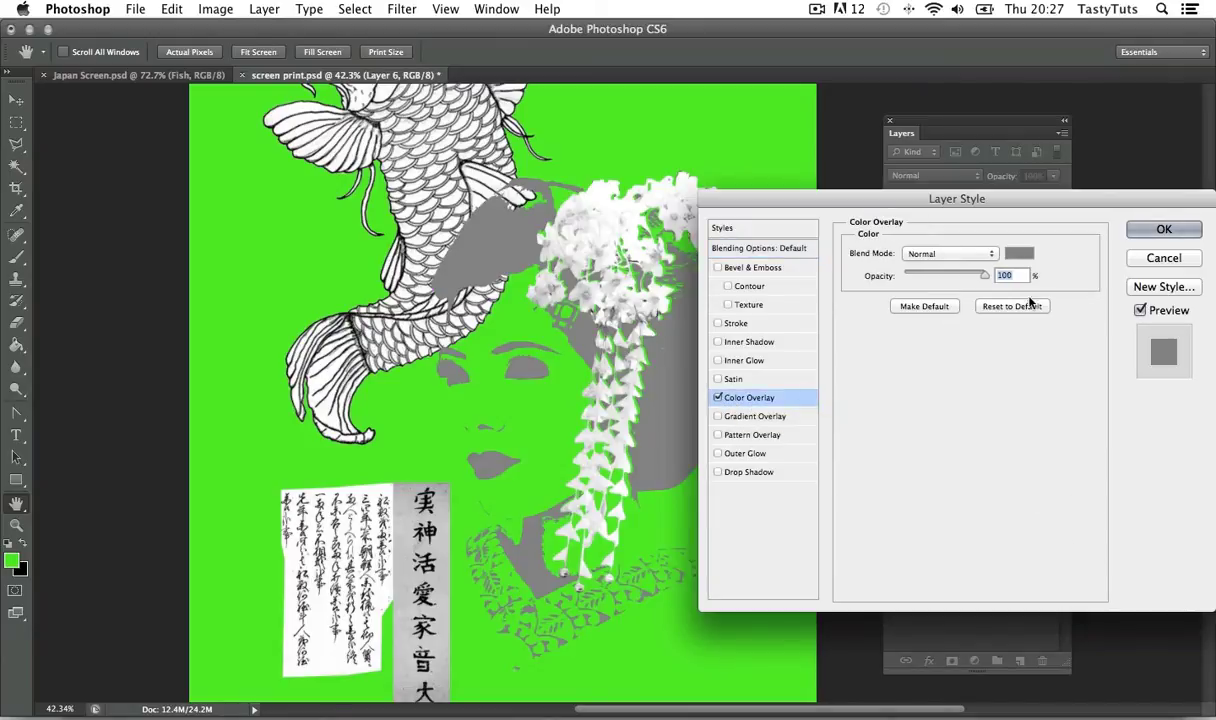
pyautogui.click(1019, 254)
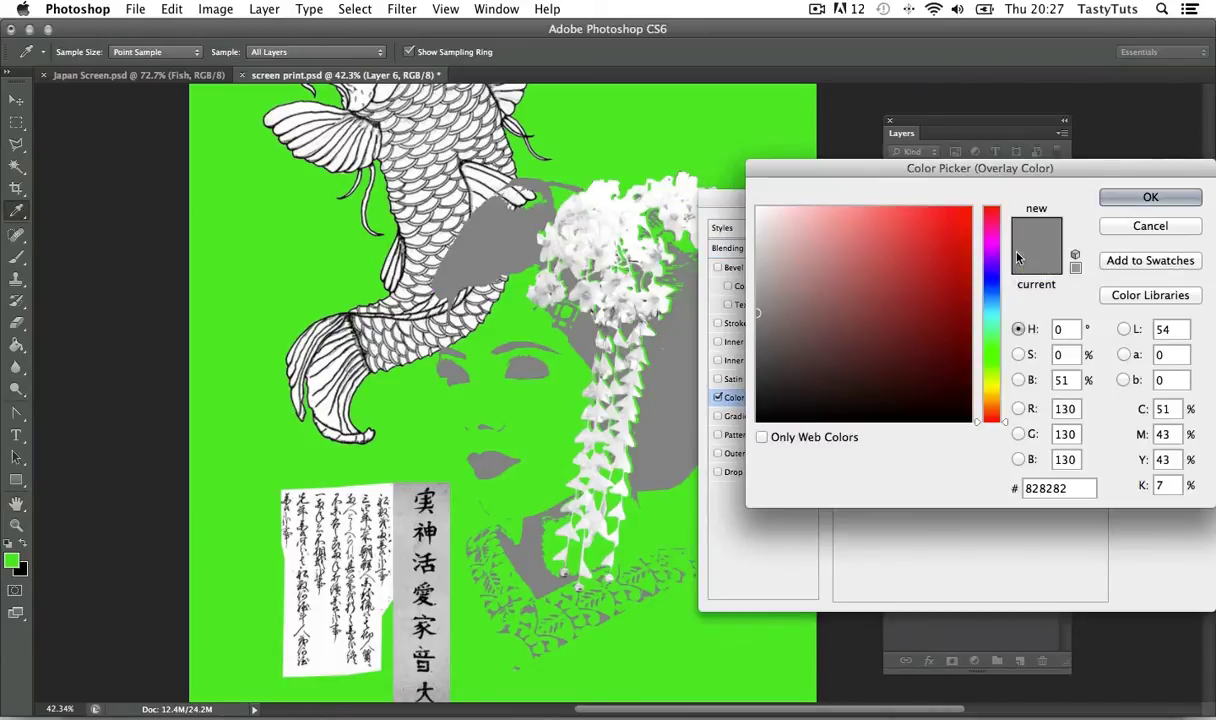
pyautogui.moveTo(1003, 174); pyautogui.dragTo(873, 231)
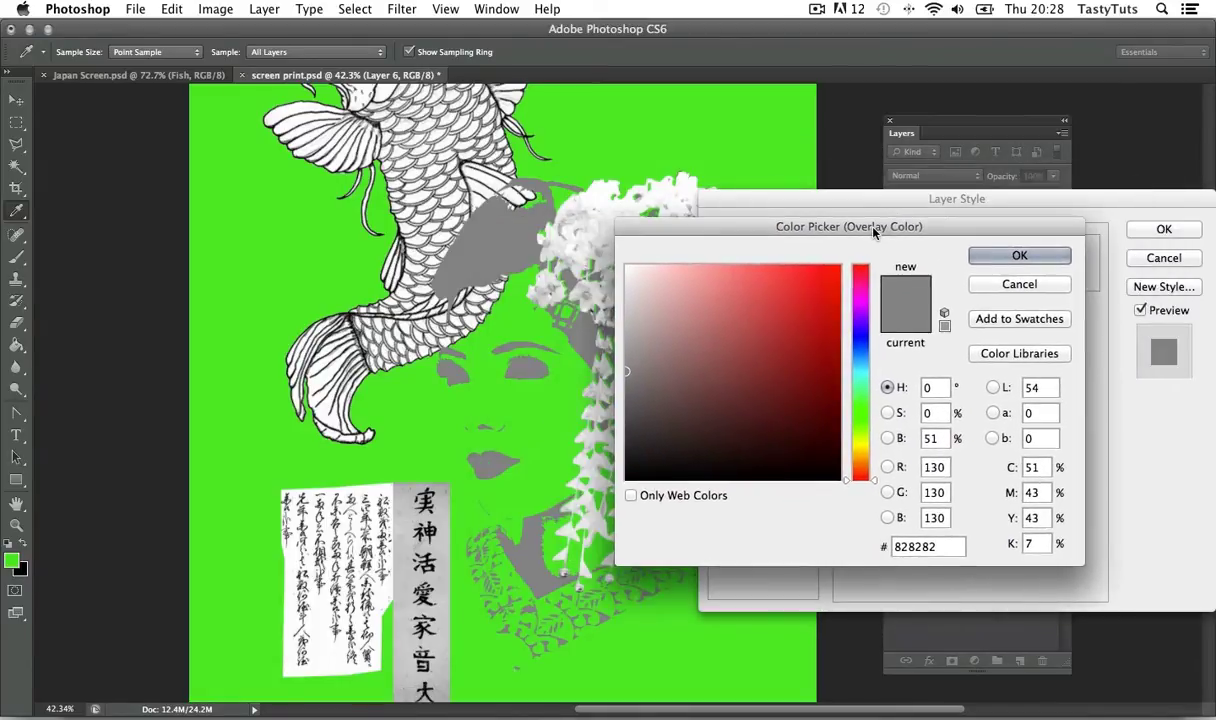
pyautogui.click(900, 546)
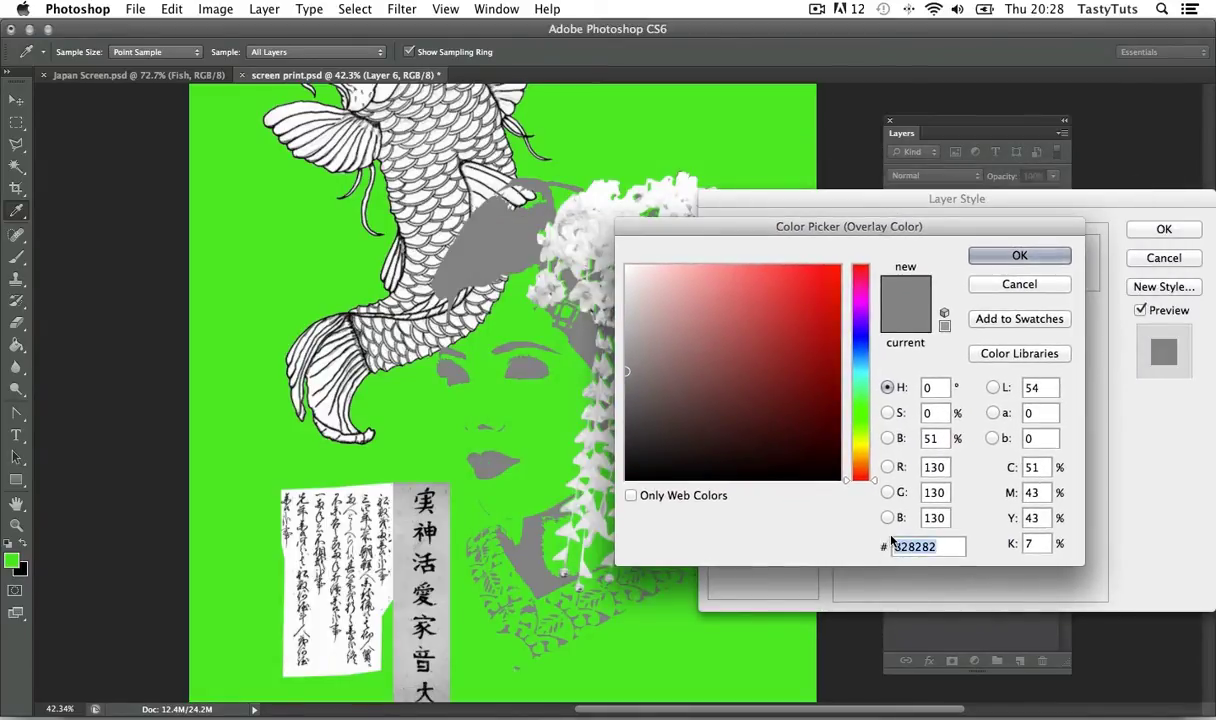
pyautogui.write('d0d0d0')
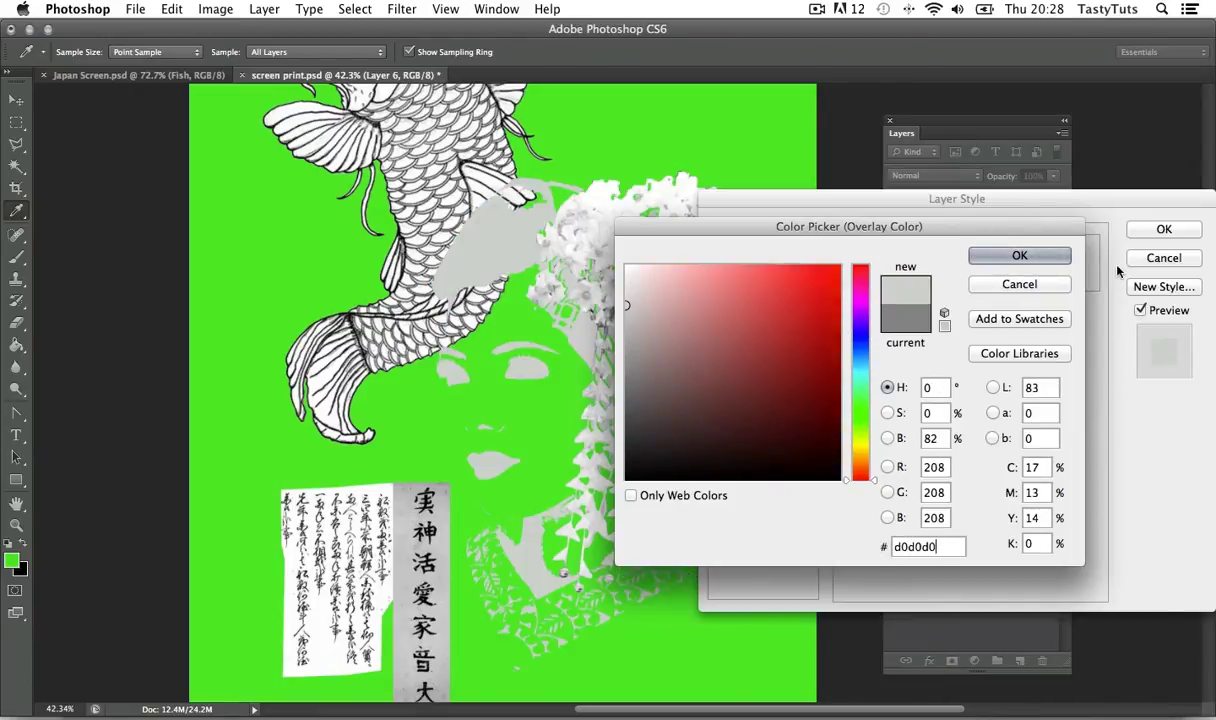
pyautogui.click(1064, 258)
pyautogui.click(1157, 232)
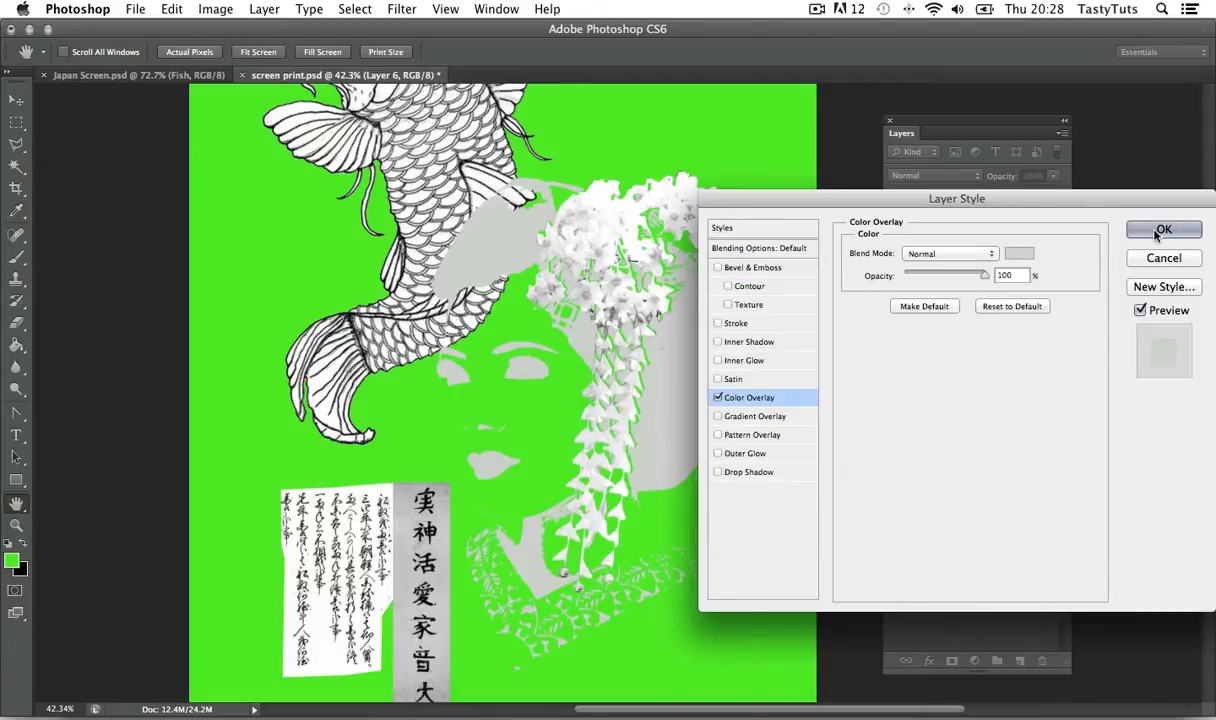
pyautogui.press('z')
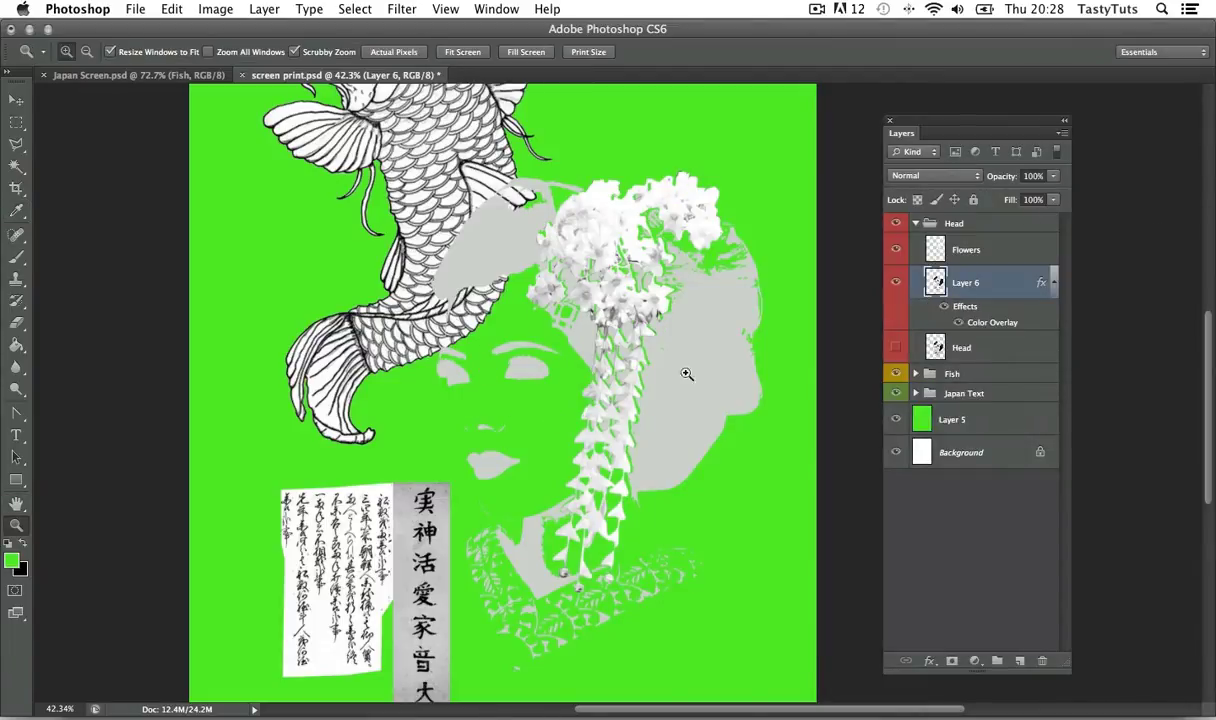
pyautogui.press('v')
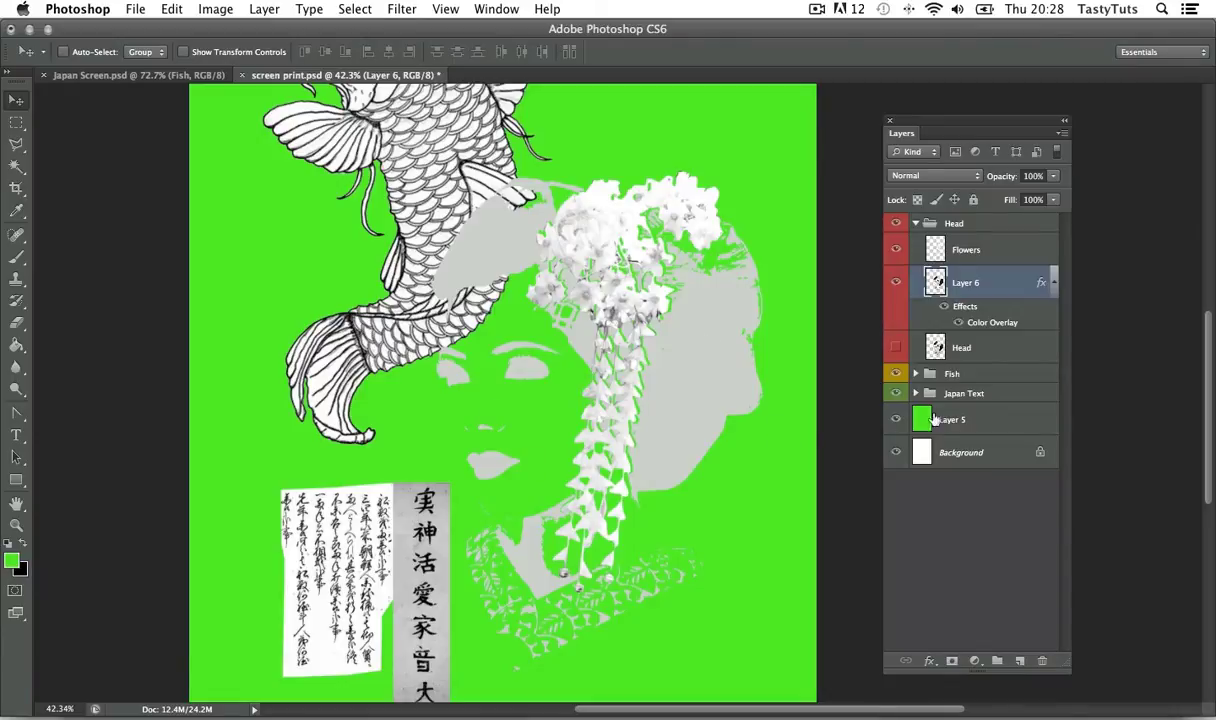
# - Hide the green background layer, then copy the more detailed vector head from Illustrator and paste it as pixels above the grey head in Photoshop
pyautogui.click(895, 421)
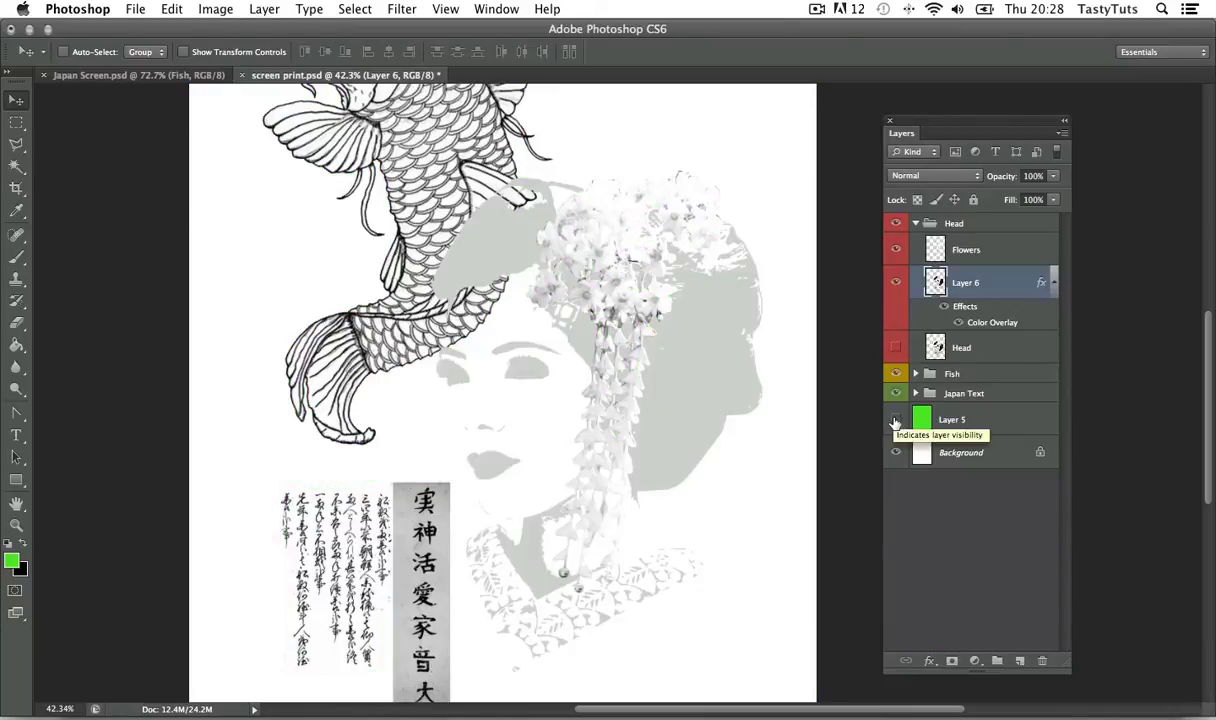
pyautogui.press('super+Tab')
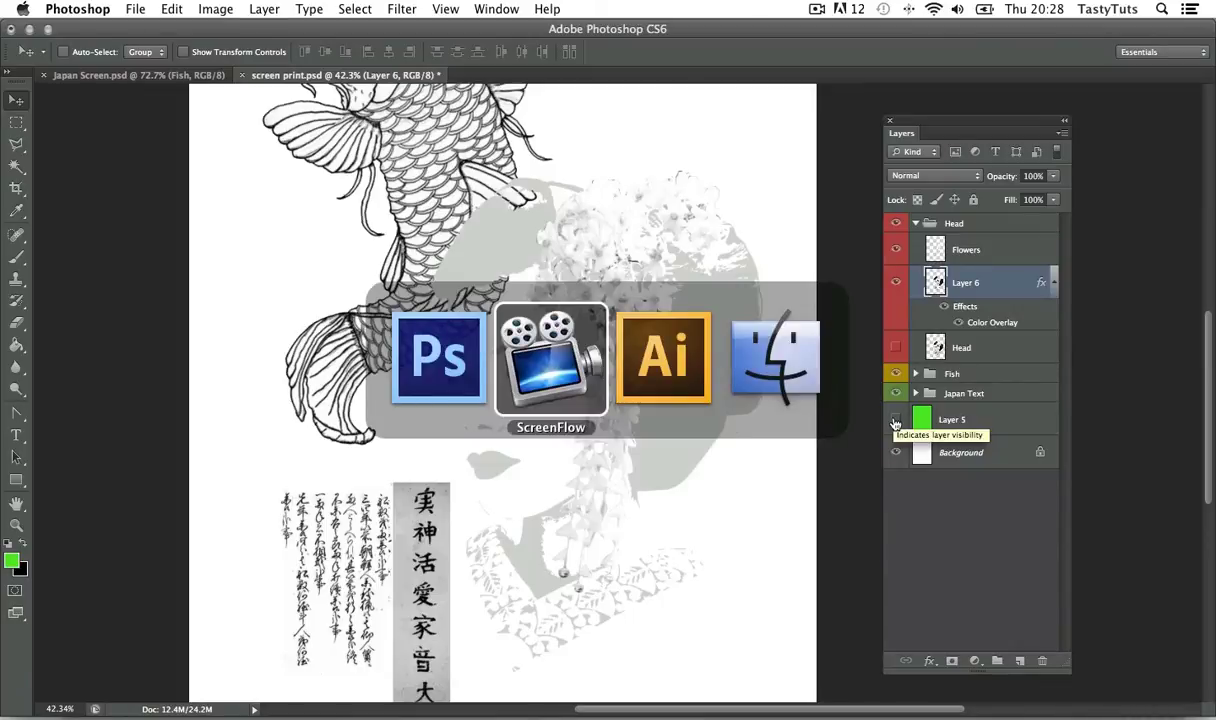
pyautogui.press('super+Tab')
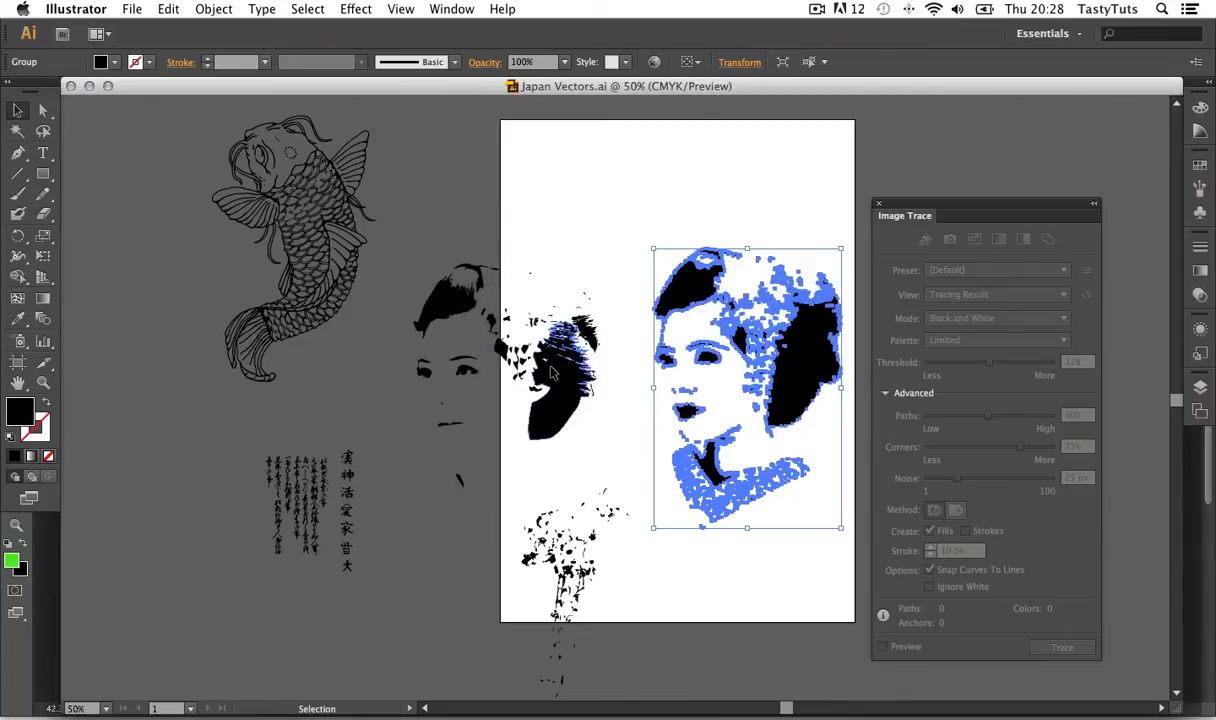
pyautogui.click(553, 372)
pyautogui.press('a')
pyautogui.press('super+Tab')
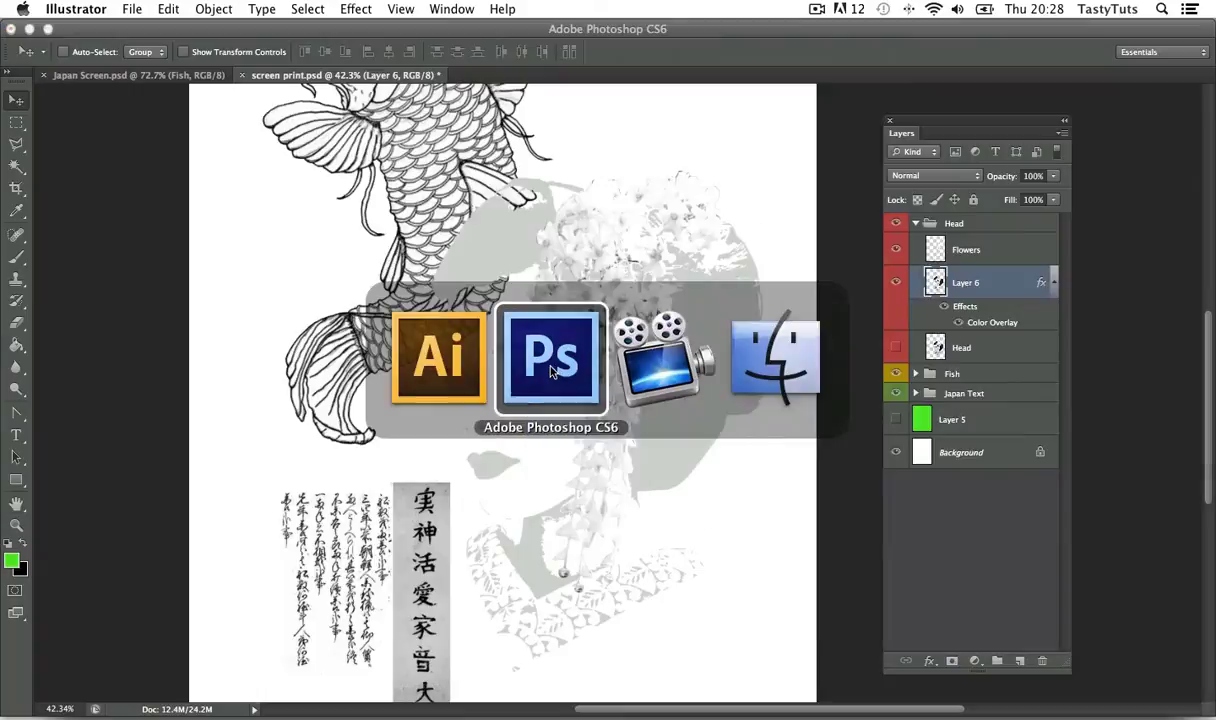
pyautogui.press('super+v')
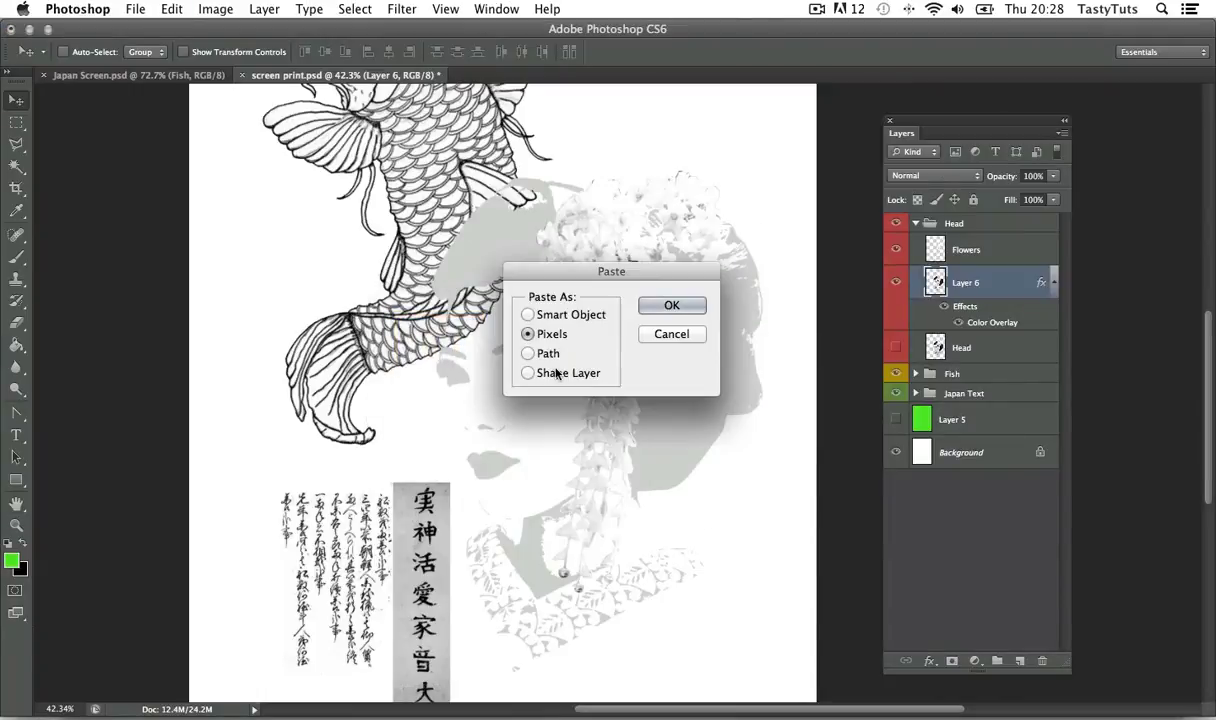
pyautogui.click(665, 303)
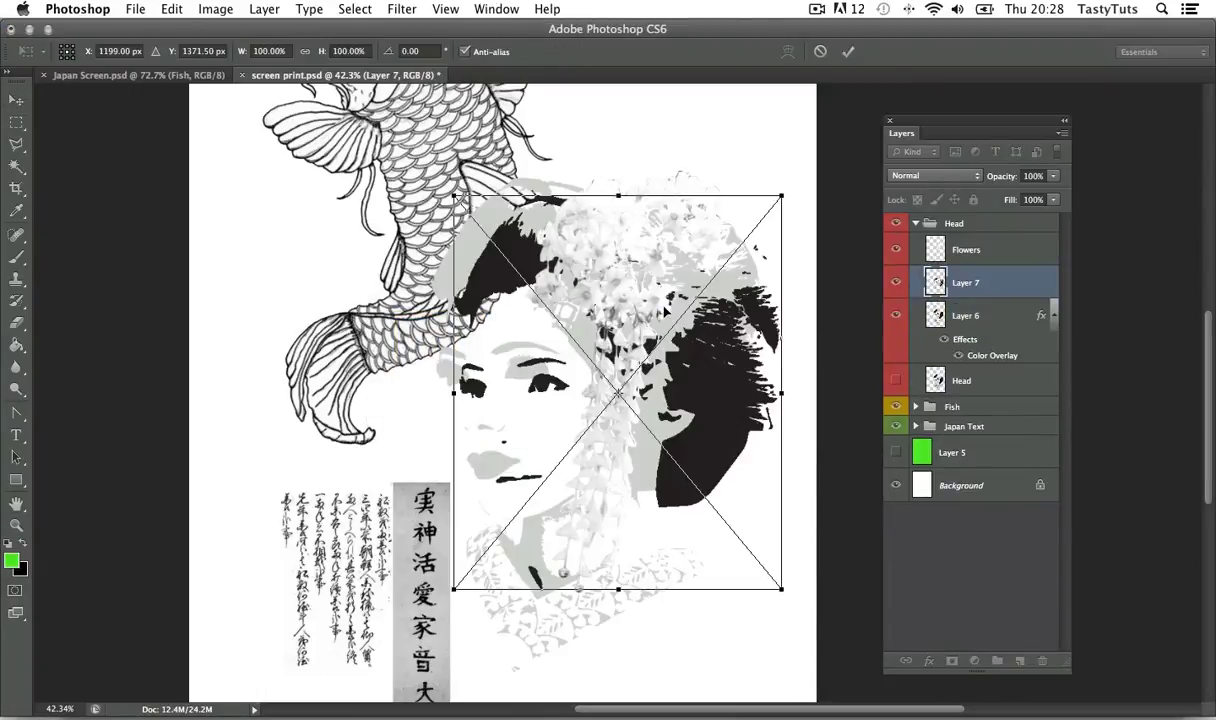
# - Align the pasted black vector head over the light grey head and commit the placement
pyautogui.moveTo(709, 459); pyautogui.dragTo(688, 447)
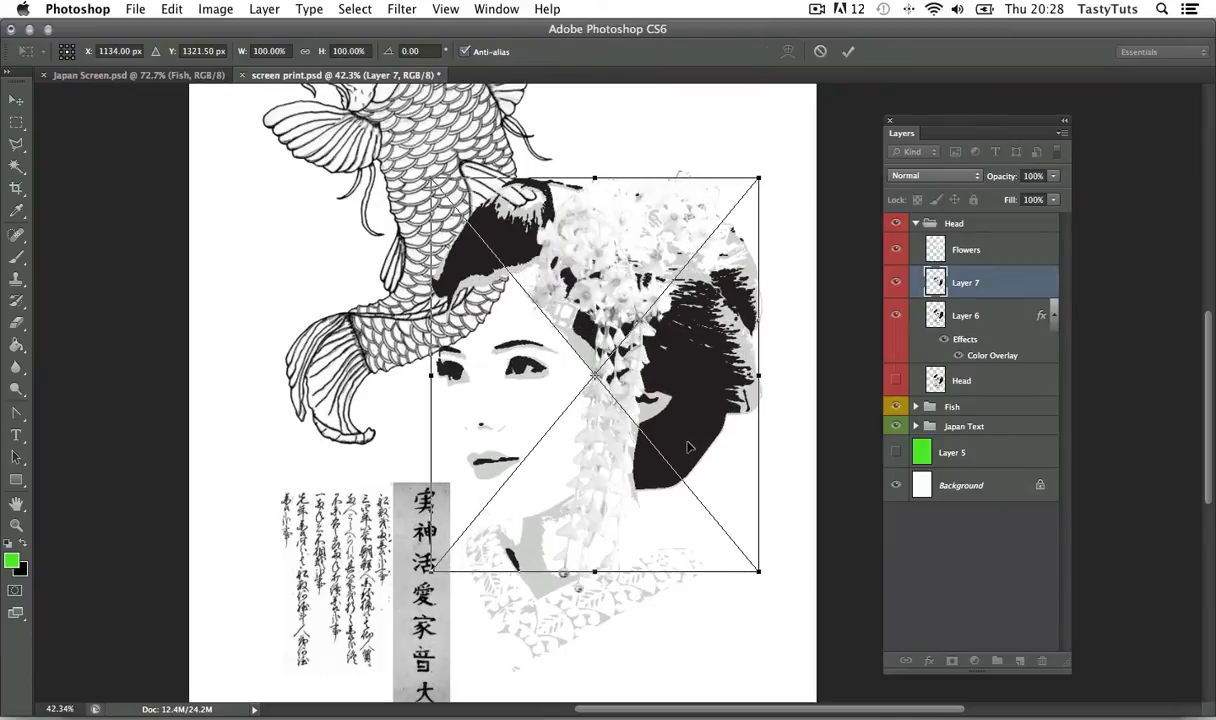
pyautogui.press('Down')
pyautogui.press('Down')
pyautogui.press('Down')
pyautogui.press('Down')
pyautogui.press('Down')
pyautogui.press('Down')
pyautogui.press('Down')
pyautogui.press('Down')
pyautogui.press('Down')
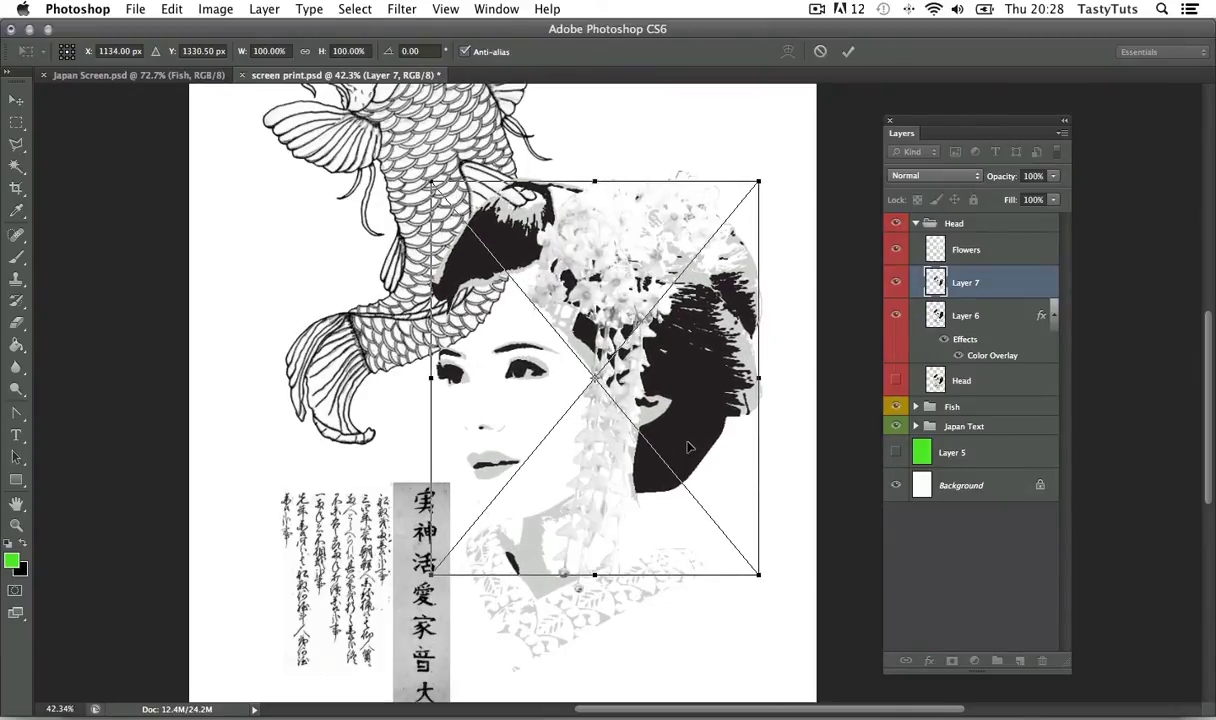
pyautogui.press('Return')
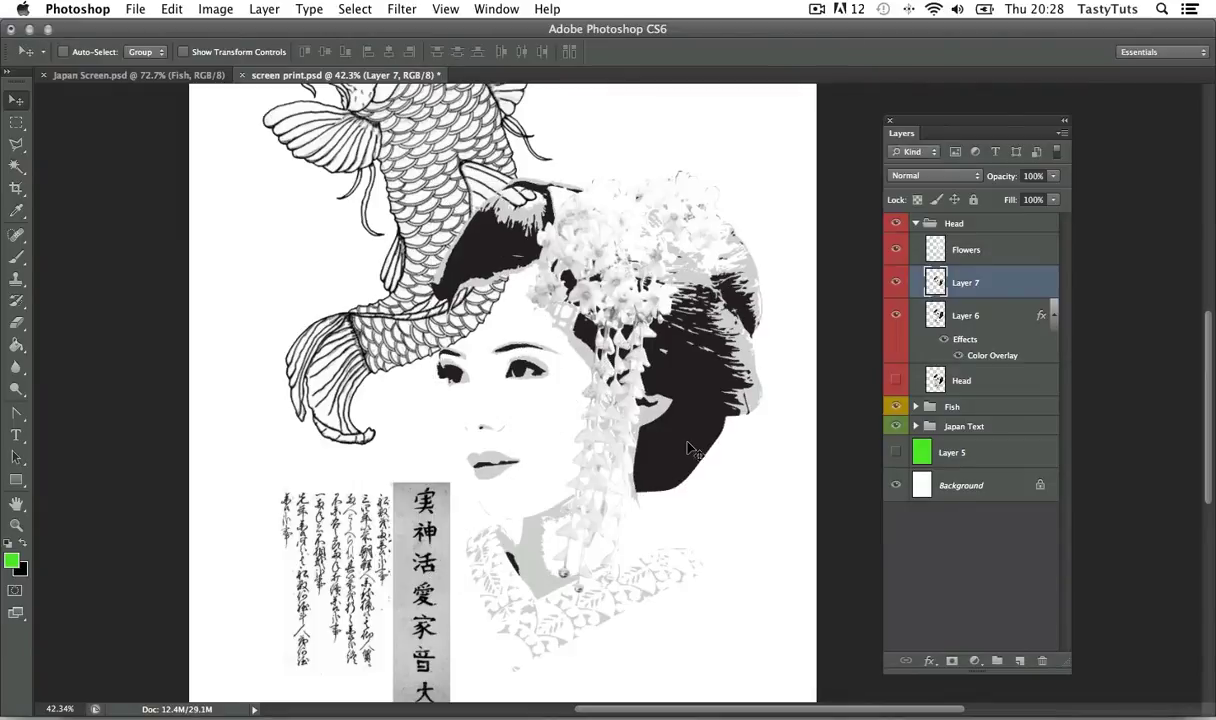
# - Compare the layered face and hair with the finished Japan Screen.psd, and return to screen print.psd
pyautogui.press('z')
pyautogui.moveTo(548, 295); pyautogui.dragTo(526, 262)
pyautogui.click(175, 78)
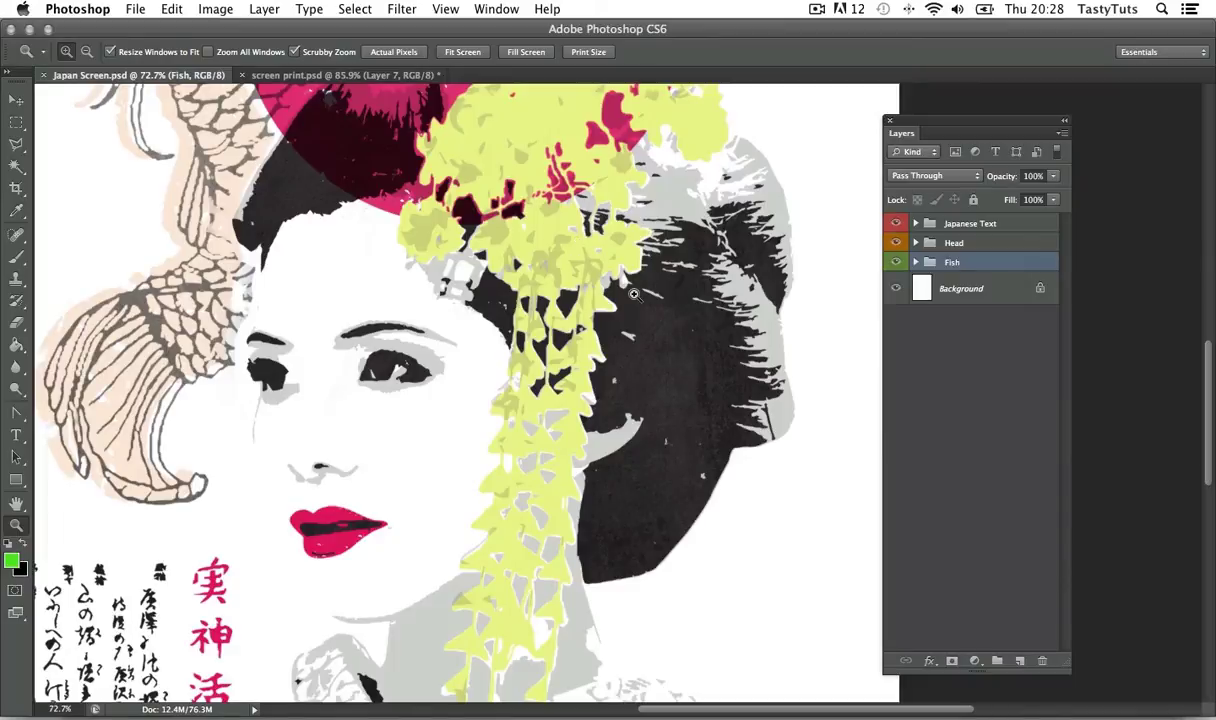
pyautogui.click(328, 78)
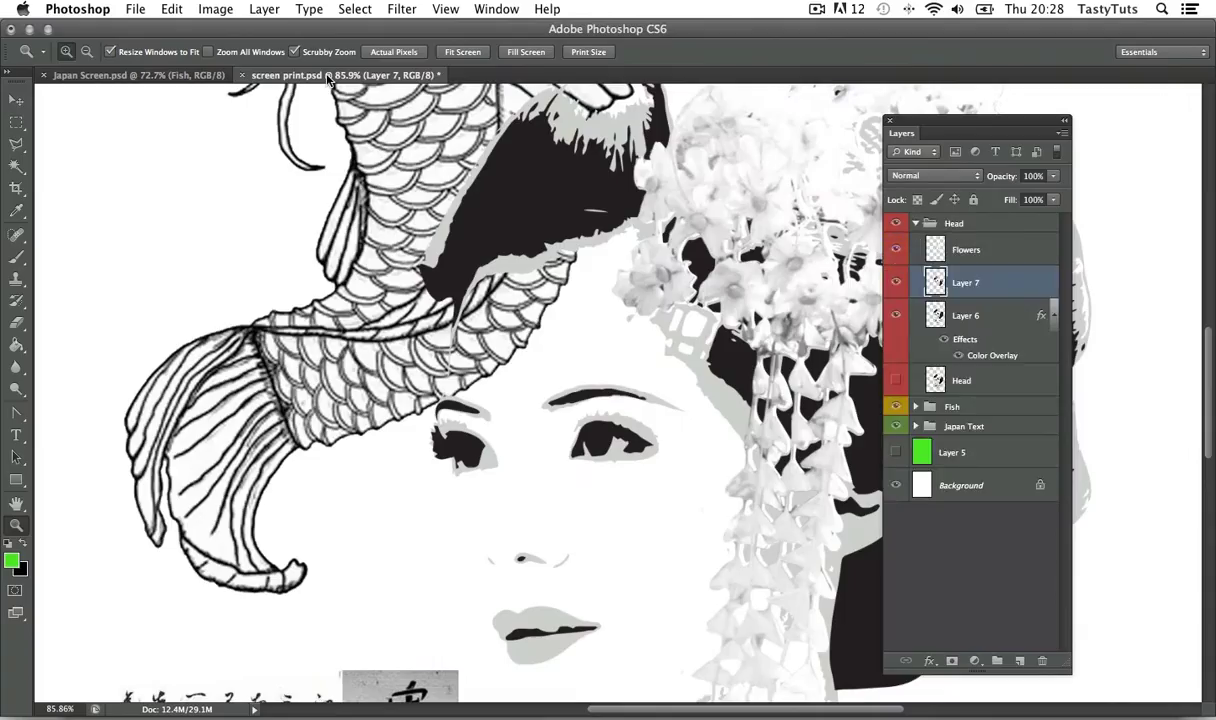
pyautogui.moveTo(716, 302); pyautogui.dragTo(497, 285)
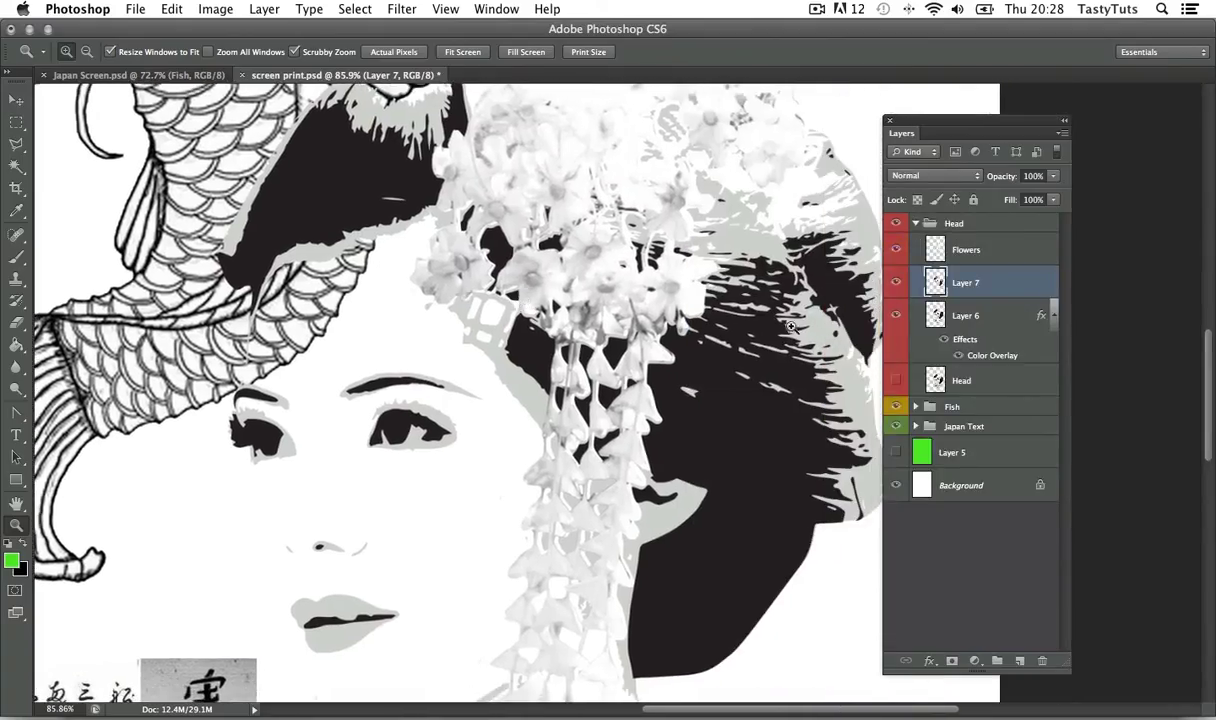
# - Add a Color Overlay in pale yellow-green ebf487 to the Flowers layer
pyautogui.click(1000, 254)
pyautogui.click(896, 249)
pyautogui.click(896, 249)
pyautogui.doubleClick(1013, 252)
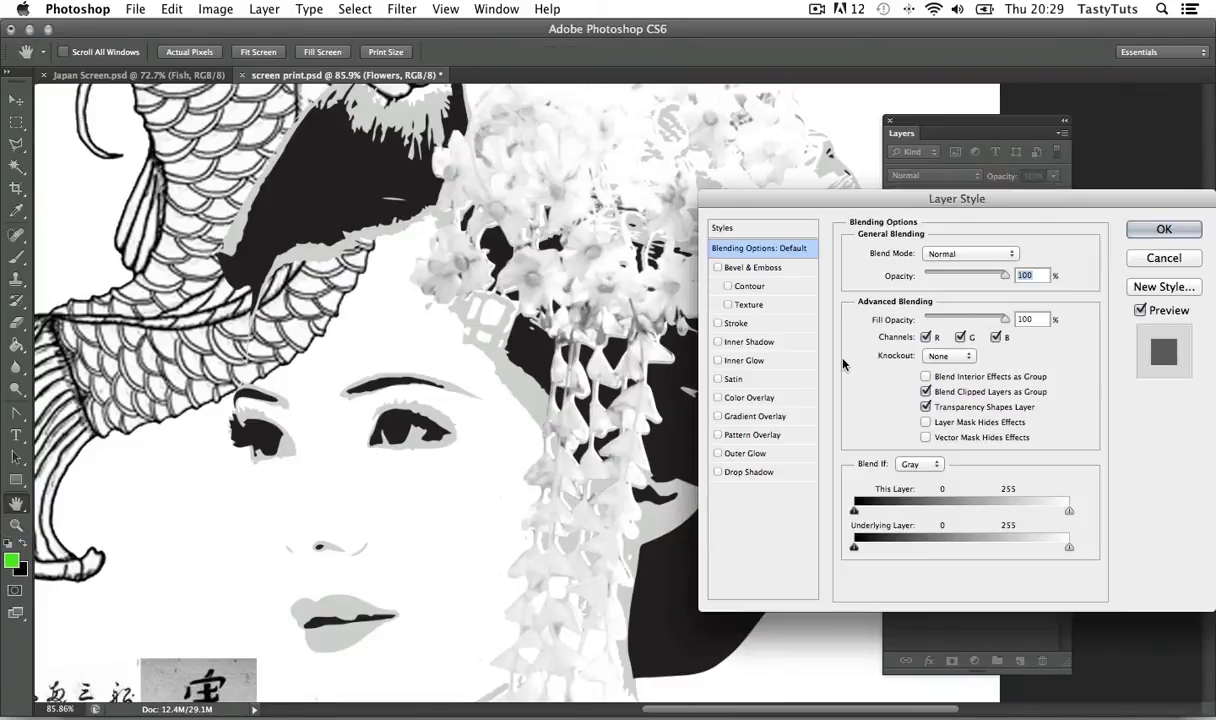
pyautogui.click(752, 399)
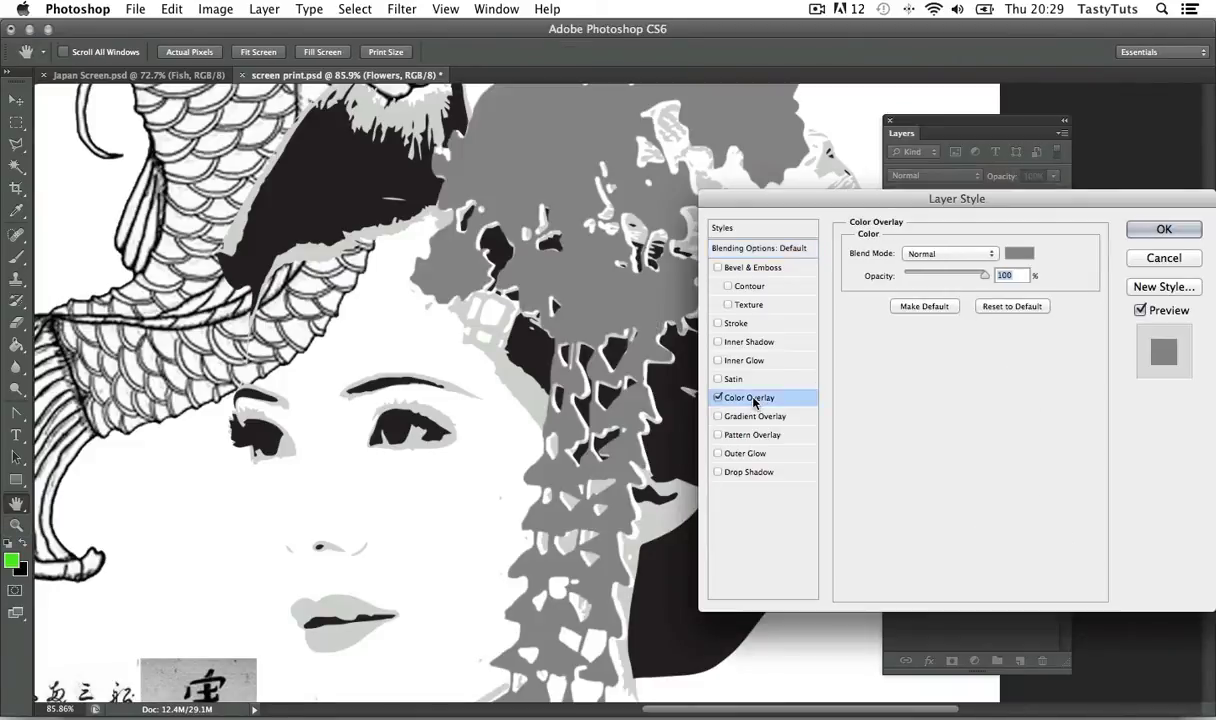
pyautogui.click(1018, 253)
pyautogui.doubleClick(947, 543)
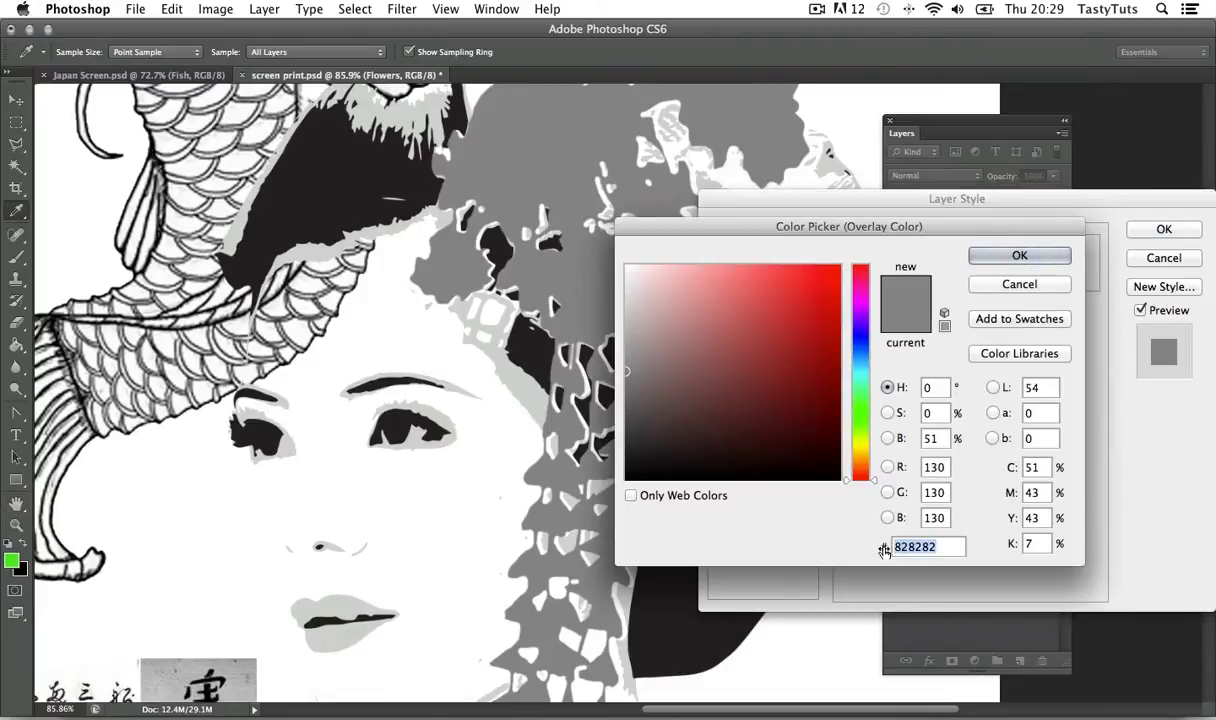
pyautogui.write('ebf4')
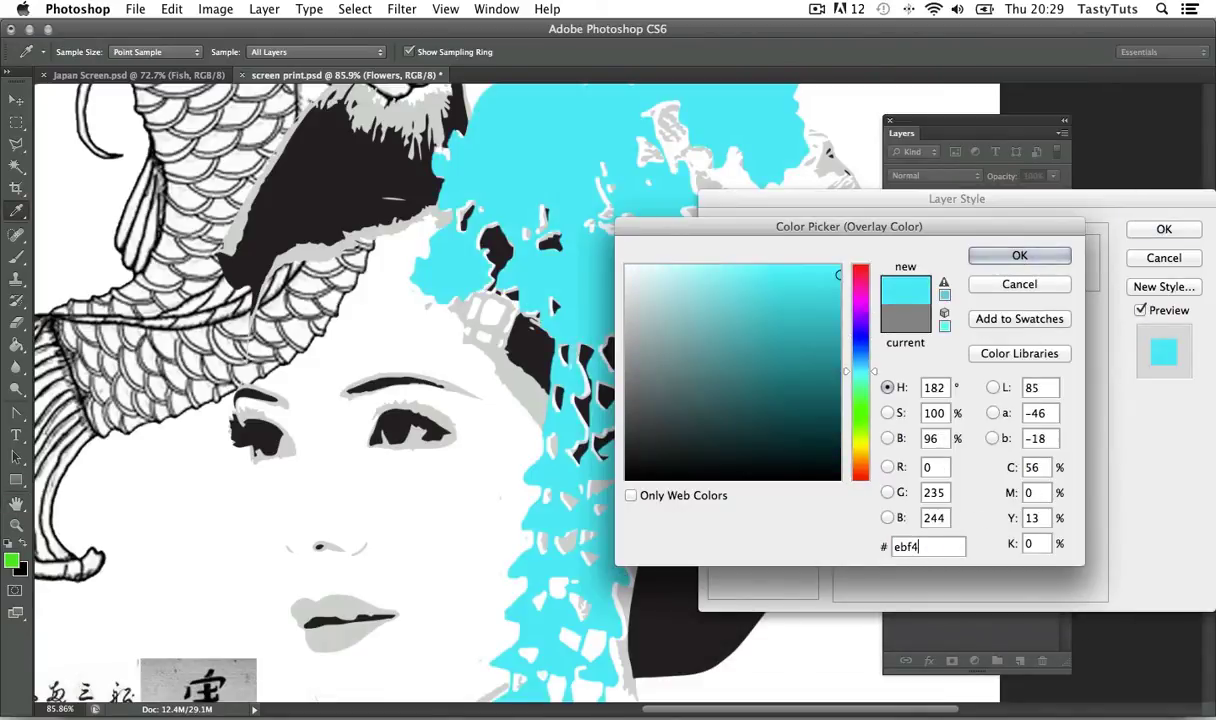
pyautogui.write('87')
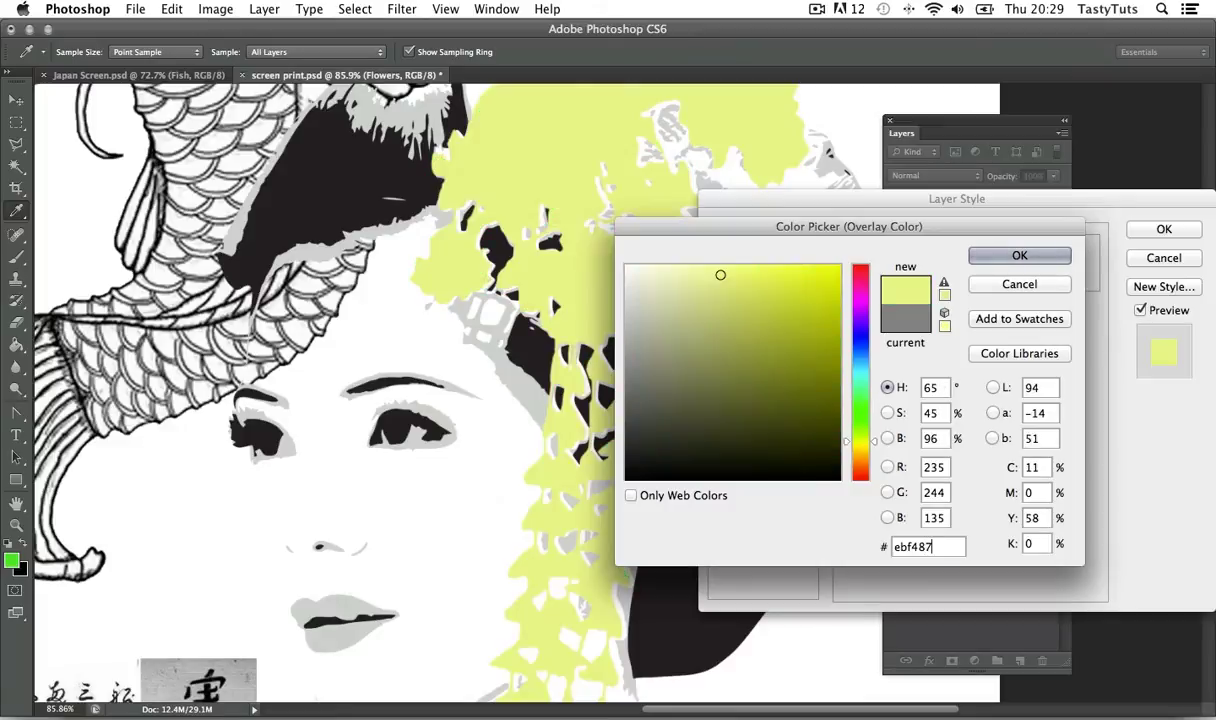
pyautogui.click(1019, 255)
pyautogui.click(1162, 232)
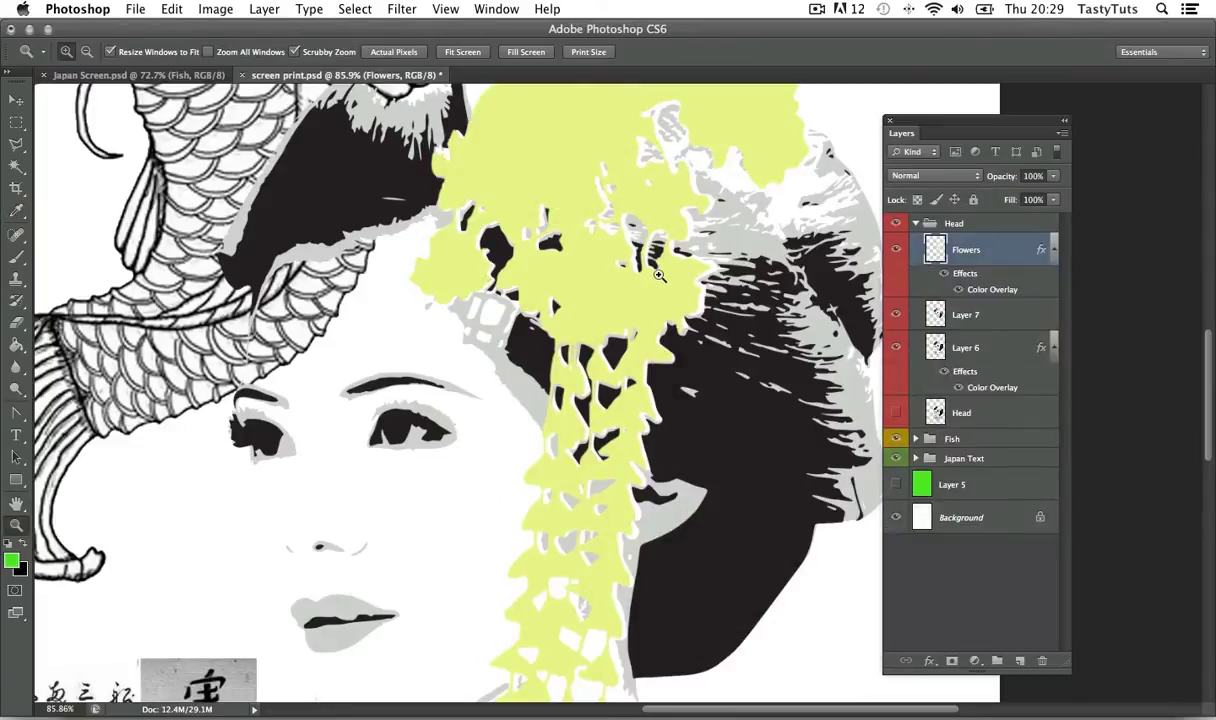
# - Copy the vector flower details from Illustrator and paste them as pixels above the Flowers layer in Photoshop
pyautogui.press('z')
pyautogui.press('super+0')
pyautogui.press('super+Tab')
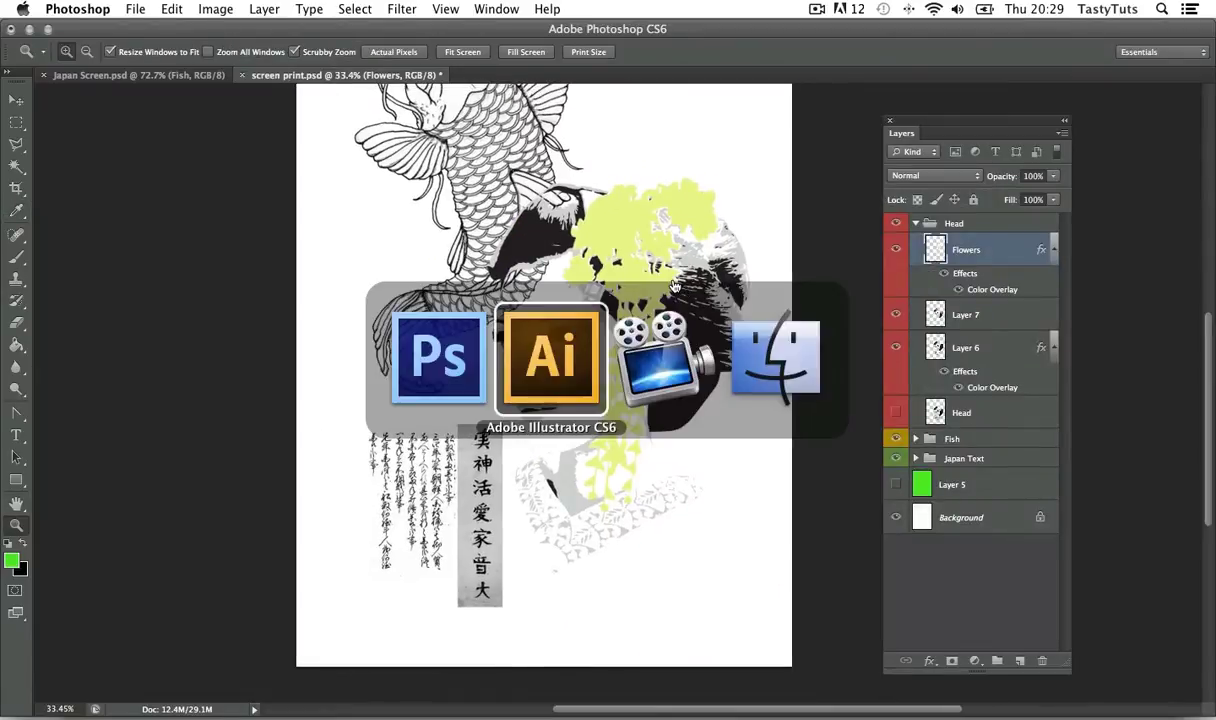
pyautogui.press('a')
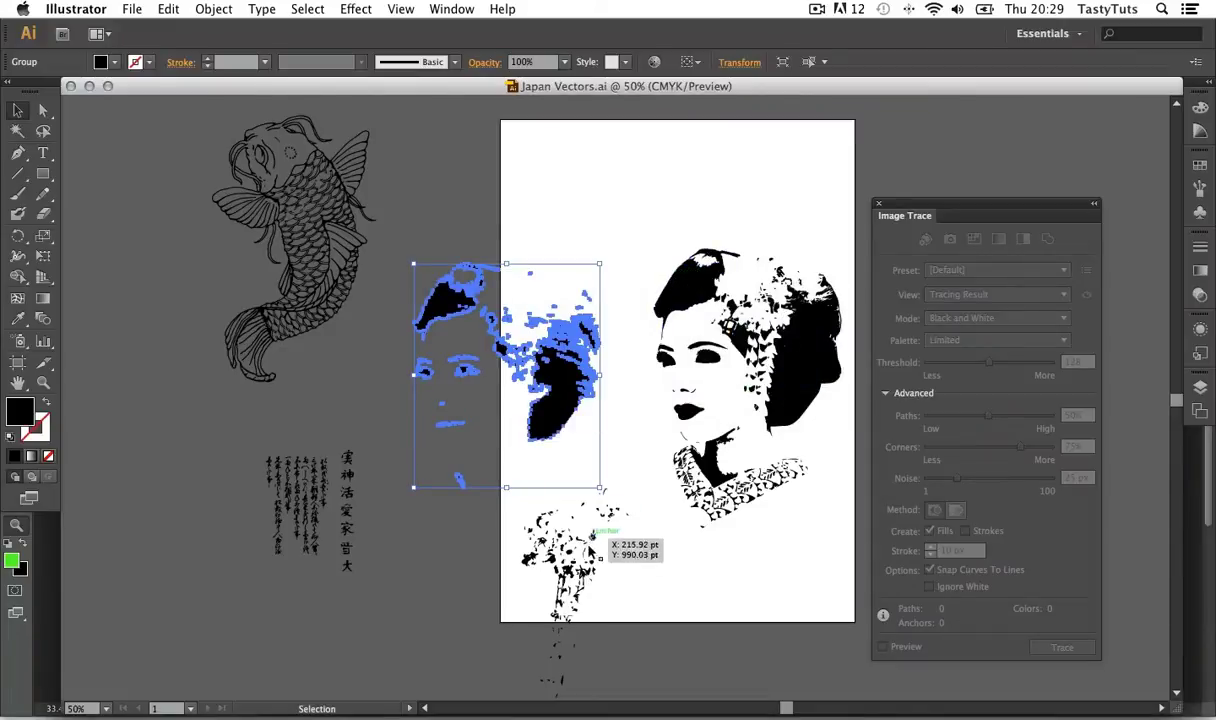
pyautogui.click(553, 537)
pyautogui.click(558, 572)
pyautogui.press('super+Tab')
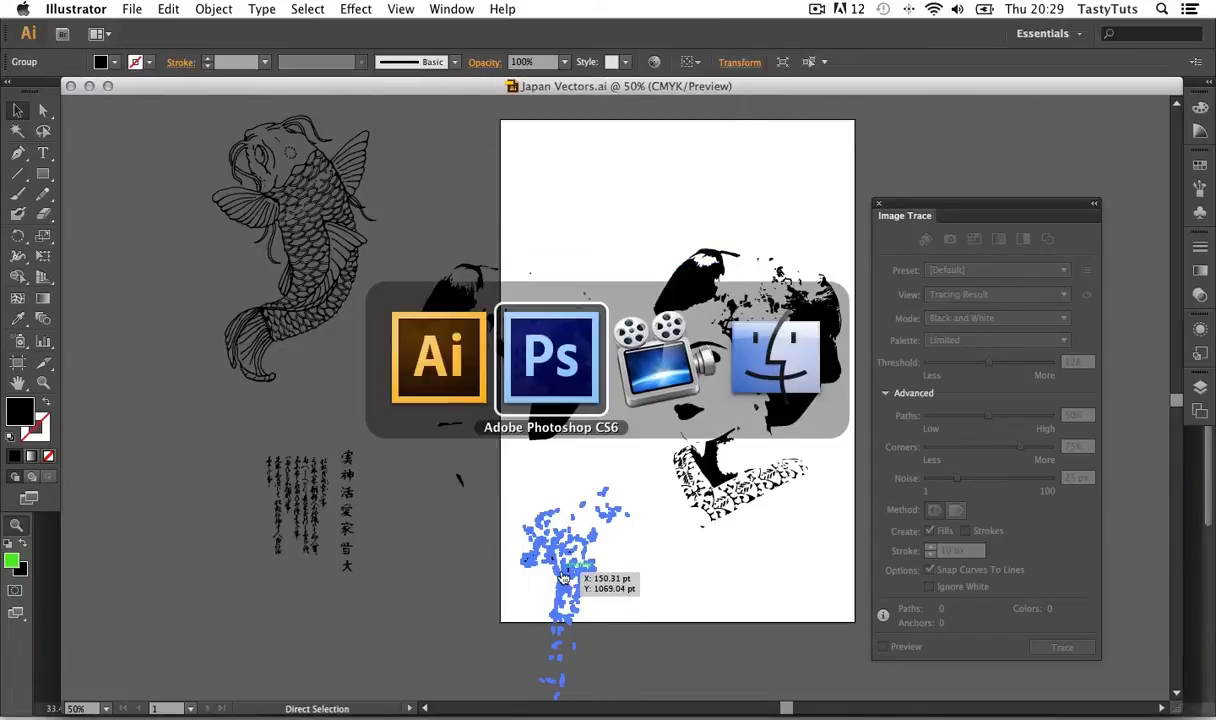
pyautogui.press('super+v')
pyautogui.press('Return')
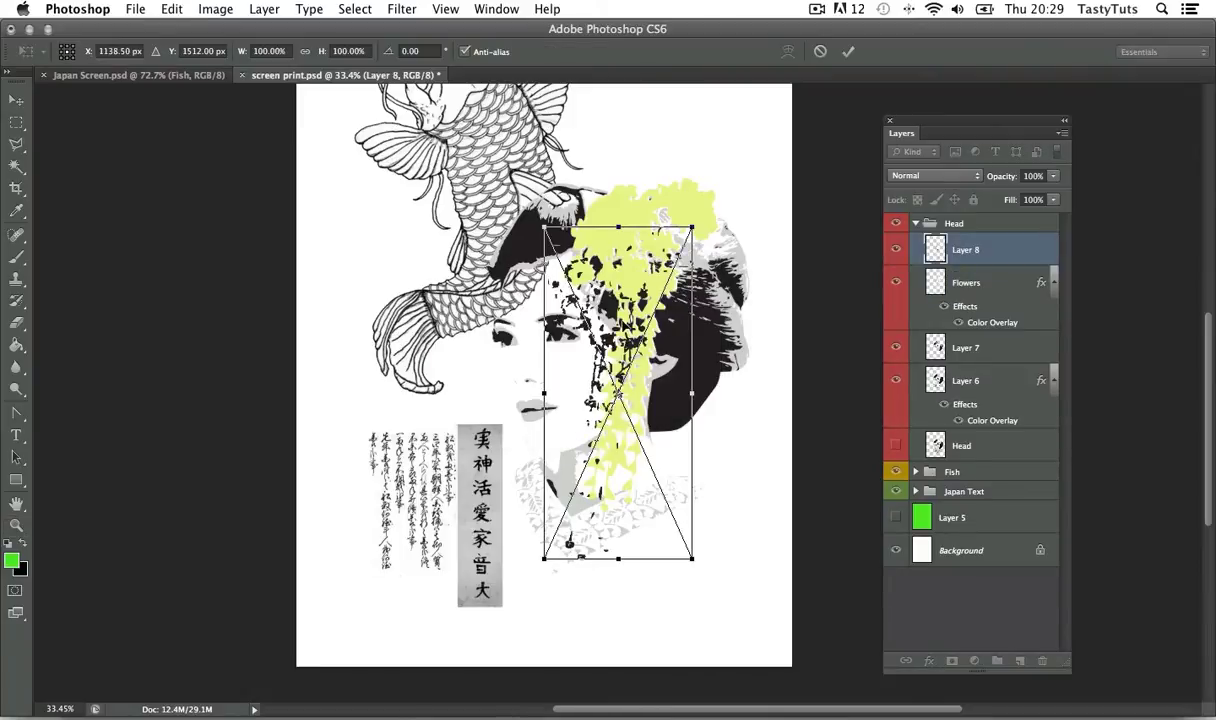
# - Align the pasted flower details over the yellow-green flowers in the woman's hair and commit the placement
pyautogui.hotkey('shift', 'Up')
pyautogui.hotkey('shift', 'Up')
pyautogui.hotkey('shift', 'Up')
pyautogui.hotkey('shift', 'Up')
pyautogui.hotkey('shift', 'Up')
pyautogui.hotkey('shift', 'Up')
pyautogui.hotkey('shift', 'Up')
pyautogui.hotkey('shift', 'Up')
pyautogui.hotkey('shift', 'Up')
pyautogui.hotkey('shift', 'Up')
pyautogui.hotkey('shift', 'Up')
pyautogui.hotkey('shift', 'Up')
pyautogui.hotkey('shift', 'Up')
pyautogui.hotkey('shift', 'Up')
pyautogui.hotkey('shift', 'Right')
pyautogui.hotkey('shift', 'Right')
pyautogui.hotkey('shift', 'Right')
pyautogui.hotkey('shift', 'Right')
pyautogui.hotkey('shift', 'Right')
pyautogui.hotkey('shift', 'Right')
pyautogui.hotkey('shift', 'Right')
pyautogui.hotkey('shift', 'Right')
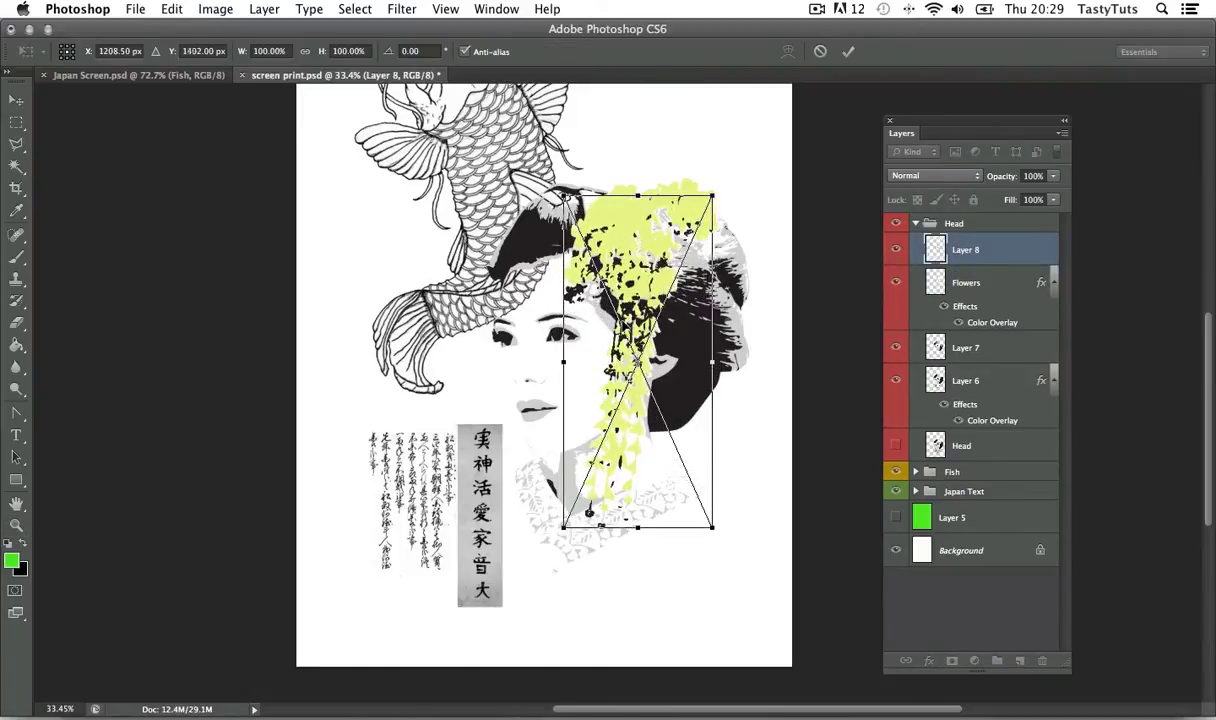
pyautogui.hotkey('shift', 'Up')
pyautogui.hotkey('shift', 'Up')
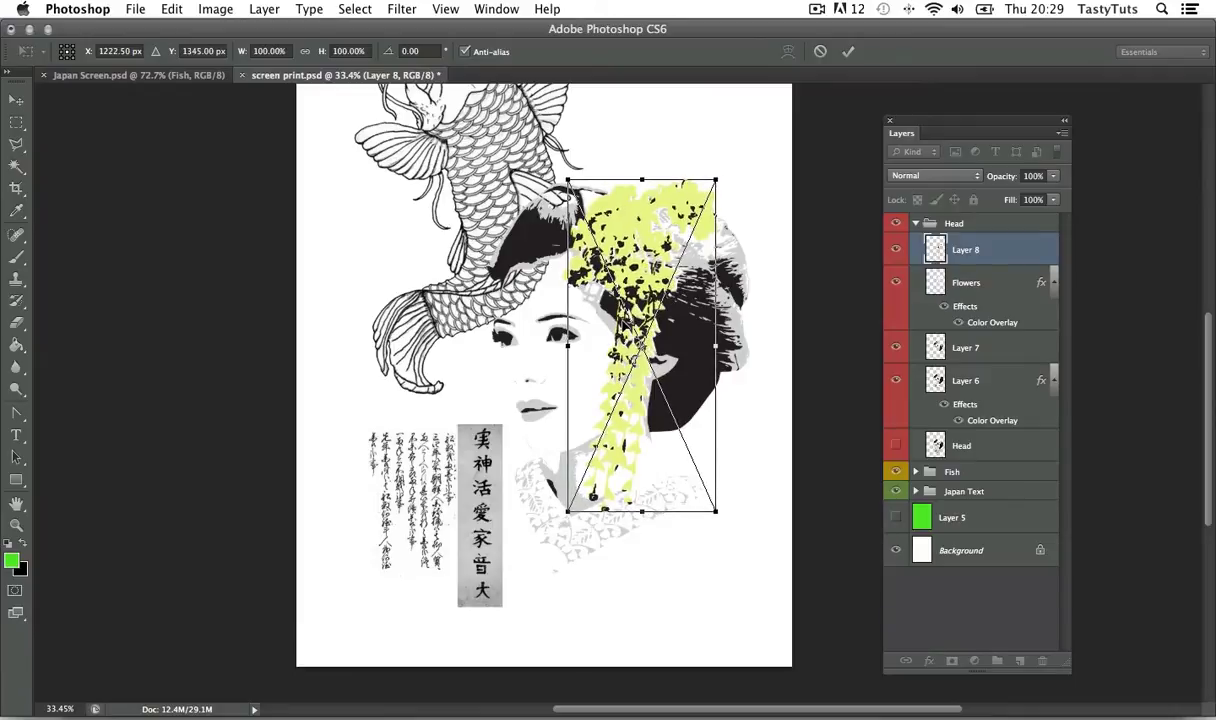
pyautogui.press('Return')
# - Lower the opacity of the pasted flower details layer to 15%
pyautogui.press('z')
pyautogui.moveTo(642, 283); pyautogui.dragTo(667, 296)
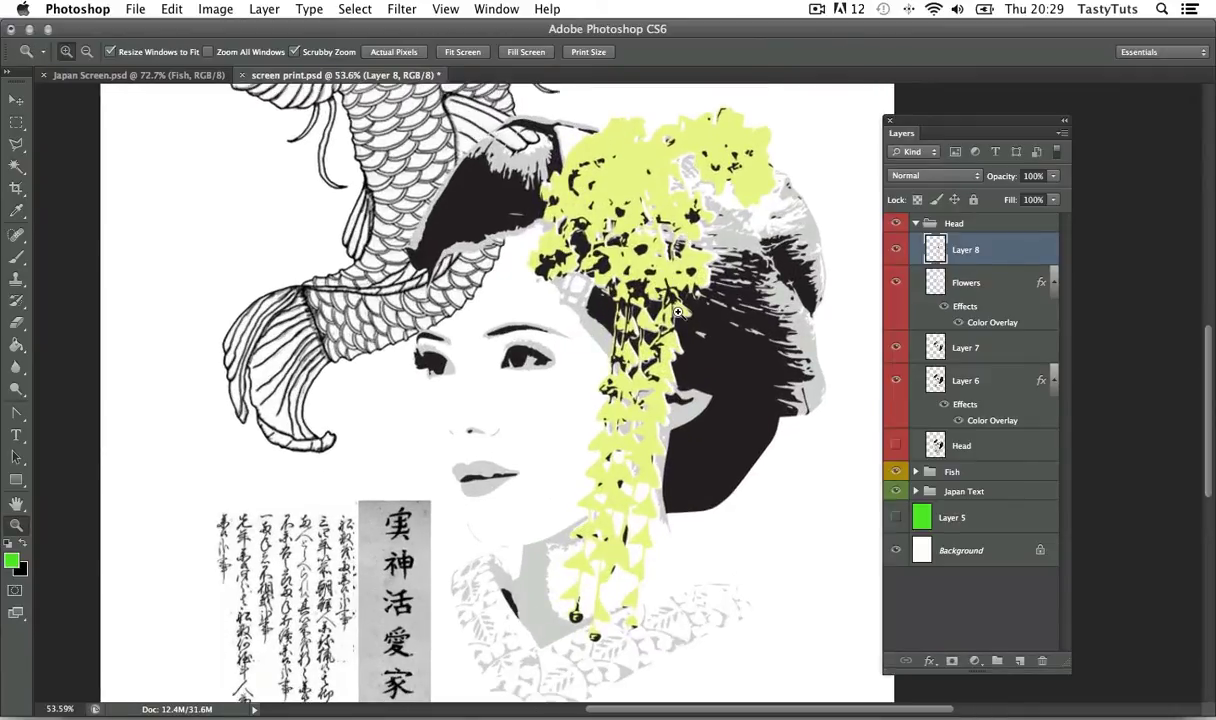
pyautogui.click(1054, 176)
pyautogui.moveTo(1054, 197); pyautogui.dragTo(992, 202)
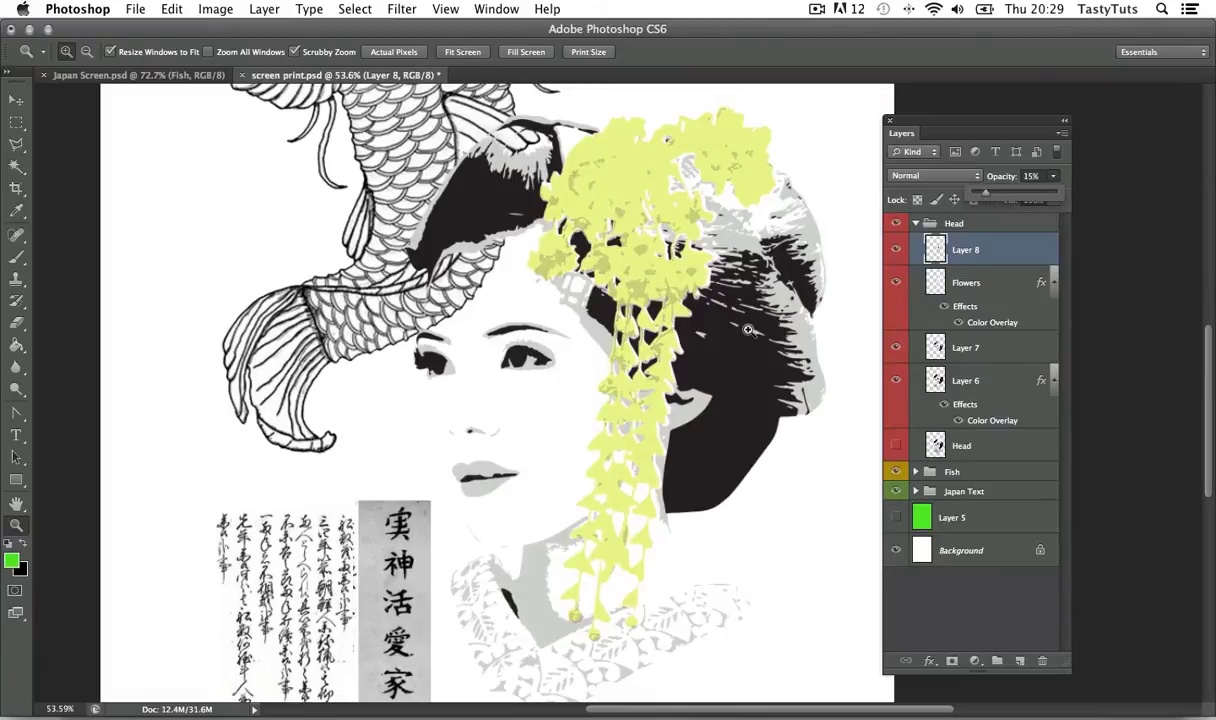
pyautogui.keyDown('super'); pyautogui.click(678, 268); pyautogui.keyUp('super')
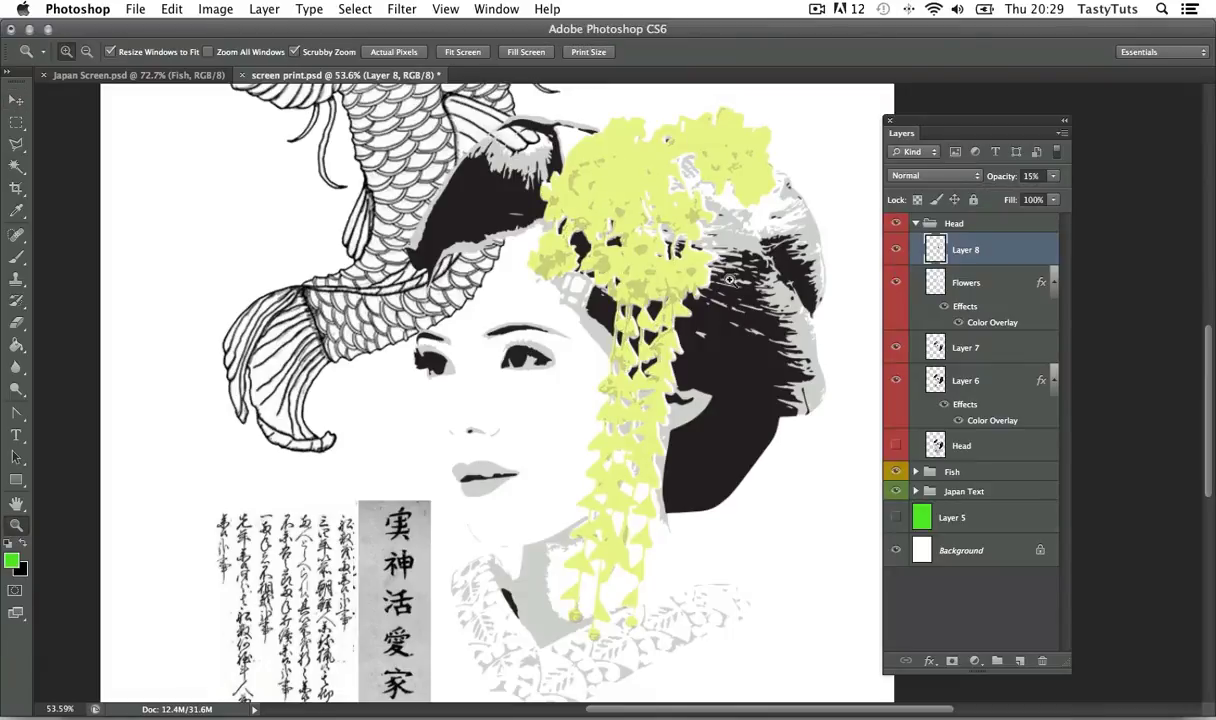
pyautogui.moveTo(725, 286); pyautogui.dragTo(700, 282)
pyautogui.moveTo(729, 208); pyautogui.dragTo(716, 240)
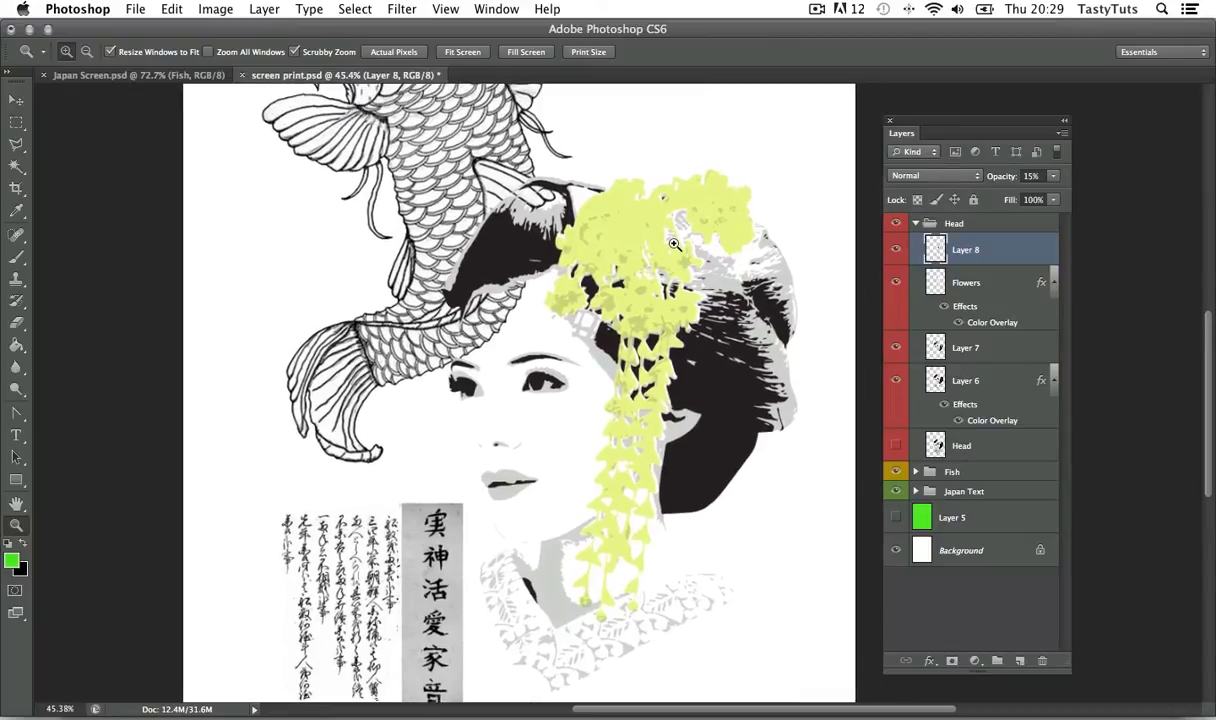
# - Copy the vector koi from Illustrator and paste it as pixels above the Fish layer inside the Fish group in Photoshop
pyautogui.press('super+Tab')
pyautogui.click(320, 200)
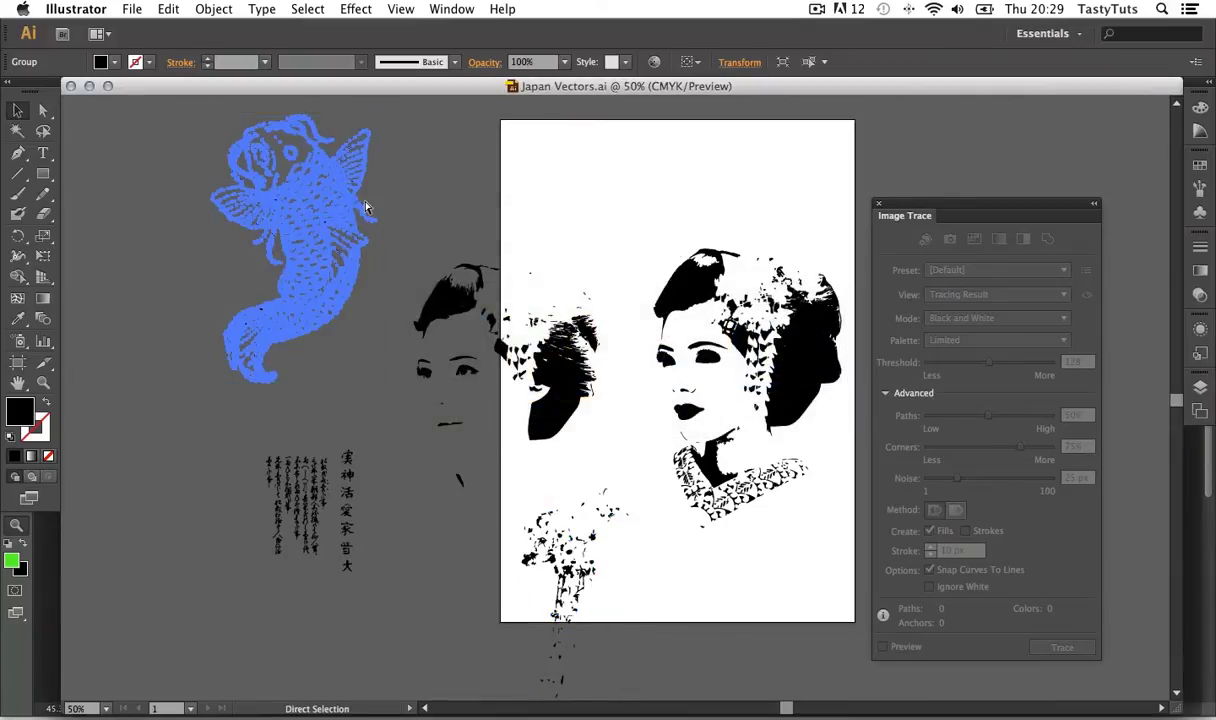
pyautogui.press('super+Tab')
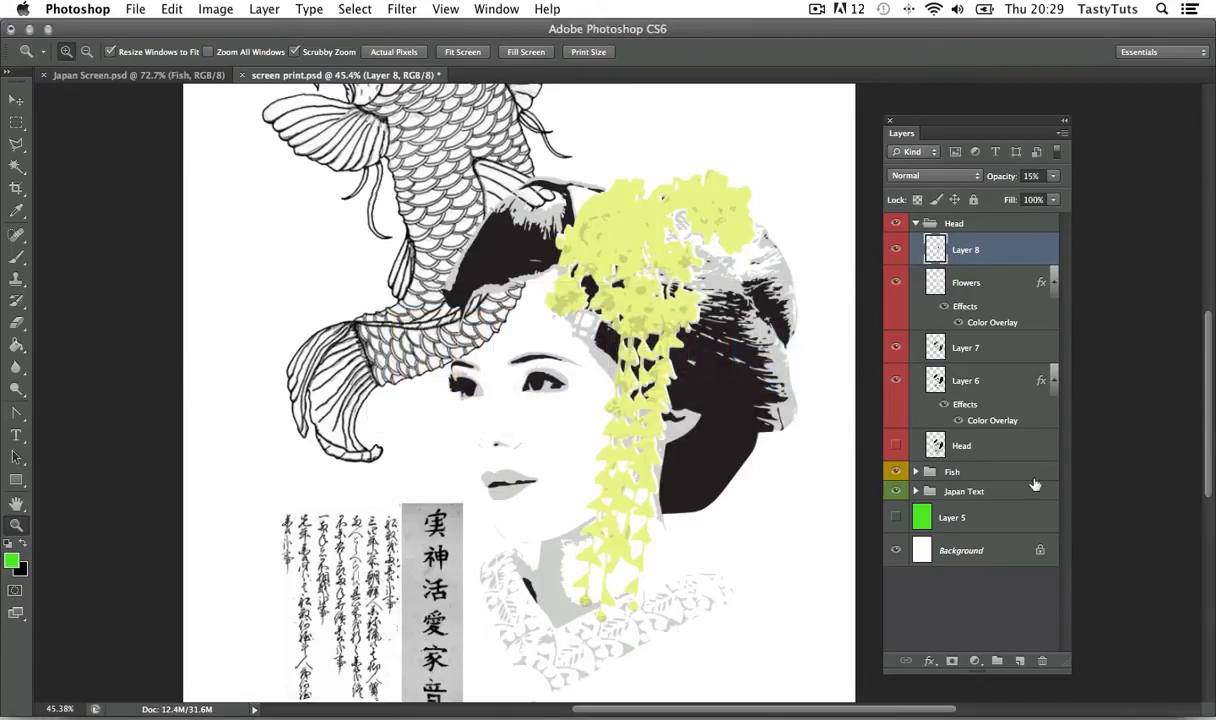
pyautogui.click(914, 472)
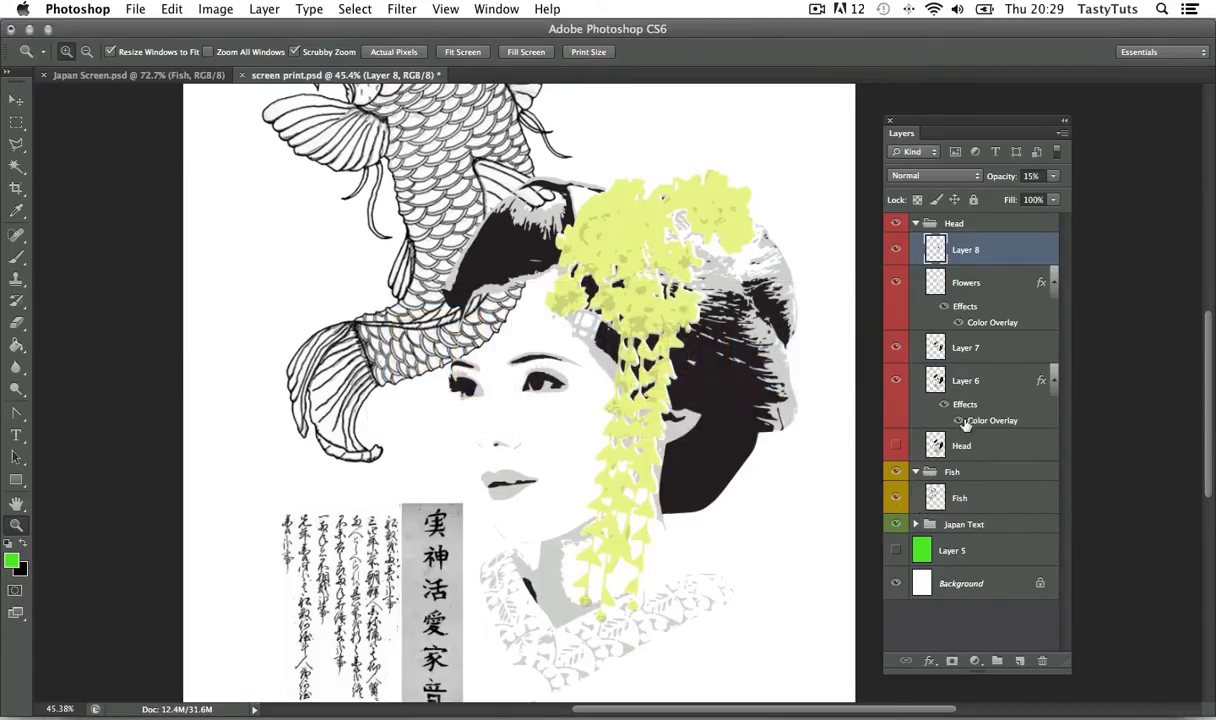
pyautogui.click(914, 224)
pyautogui.click(960, 269)
pyautogui.moveTo(527, 239); pyautogui.dragTo(622, 434)
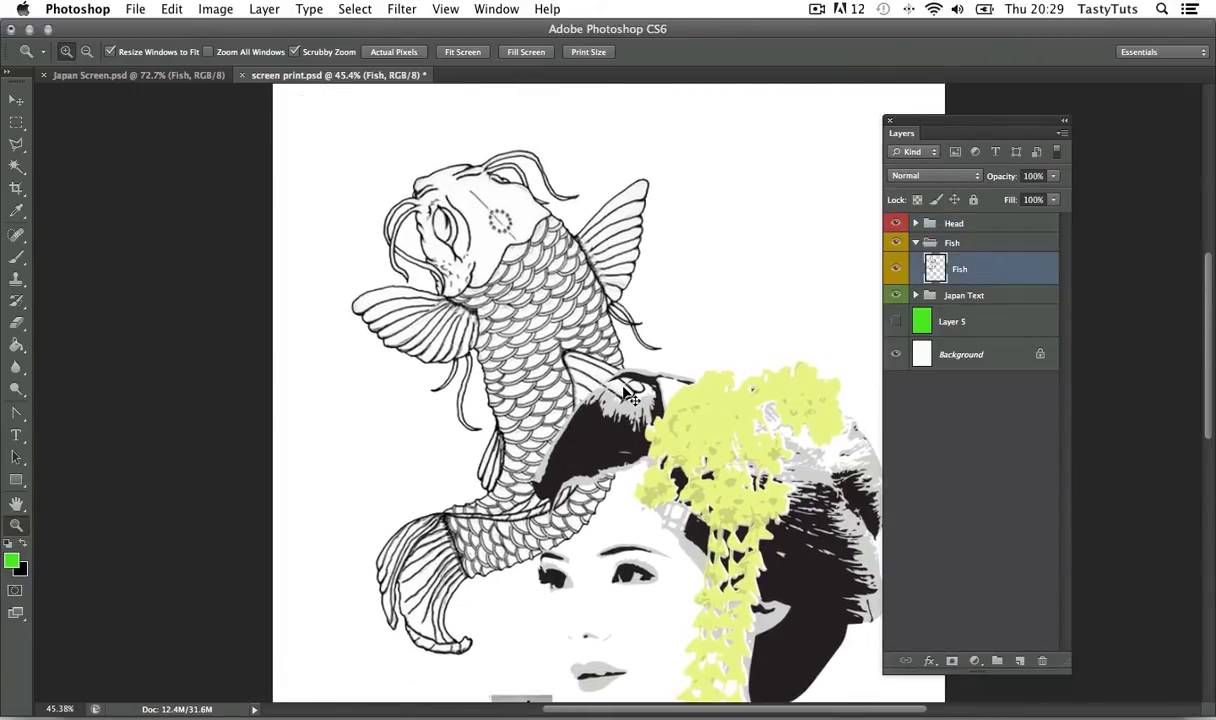
pyautogui.press('super+v')
pyautogui.click(639, 291)
# - Align the pasted vector koi exactly over the original fish and commit the placement
pyautogui.moveTo(666, 313); pyautogui.dragTo(554, 322)
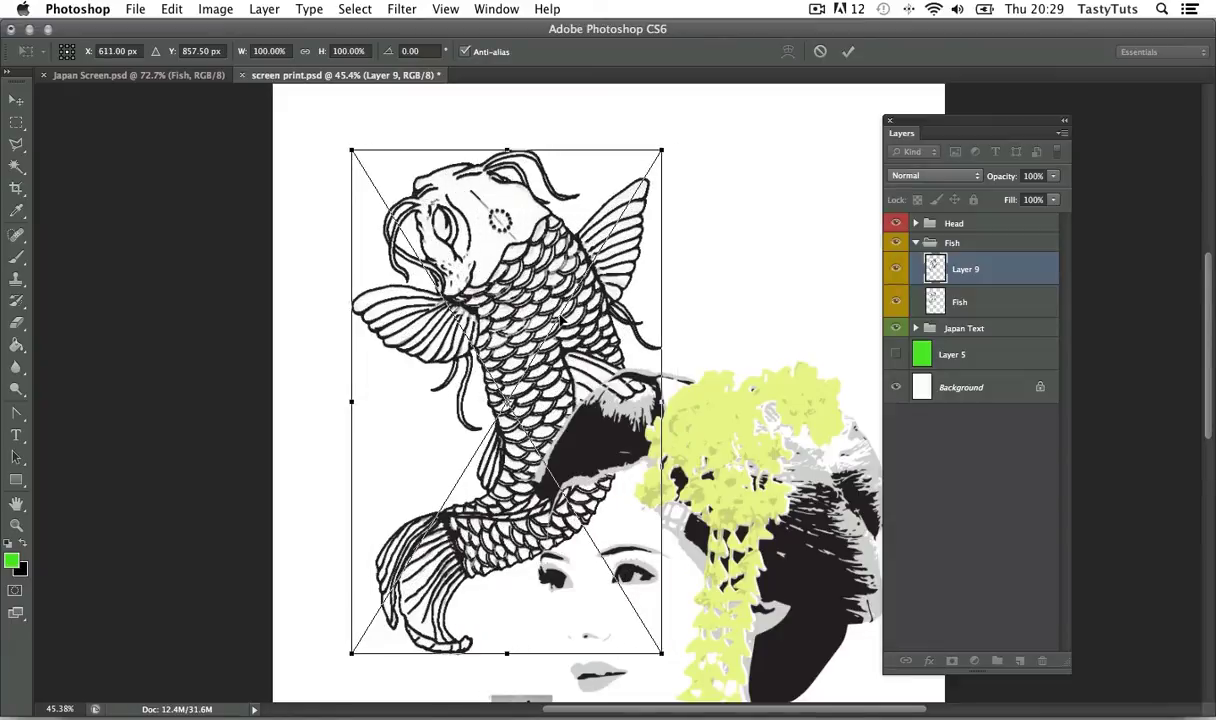
pyautogui.press('Return')
pyautogui.press('z')
# - Apply a Color Overlay with the colour fbe6d7 at 100% opacity to the Fish layer
pyautogui.click(1000, 304)
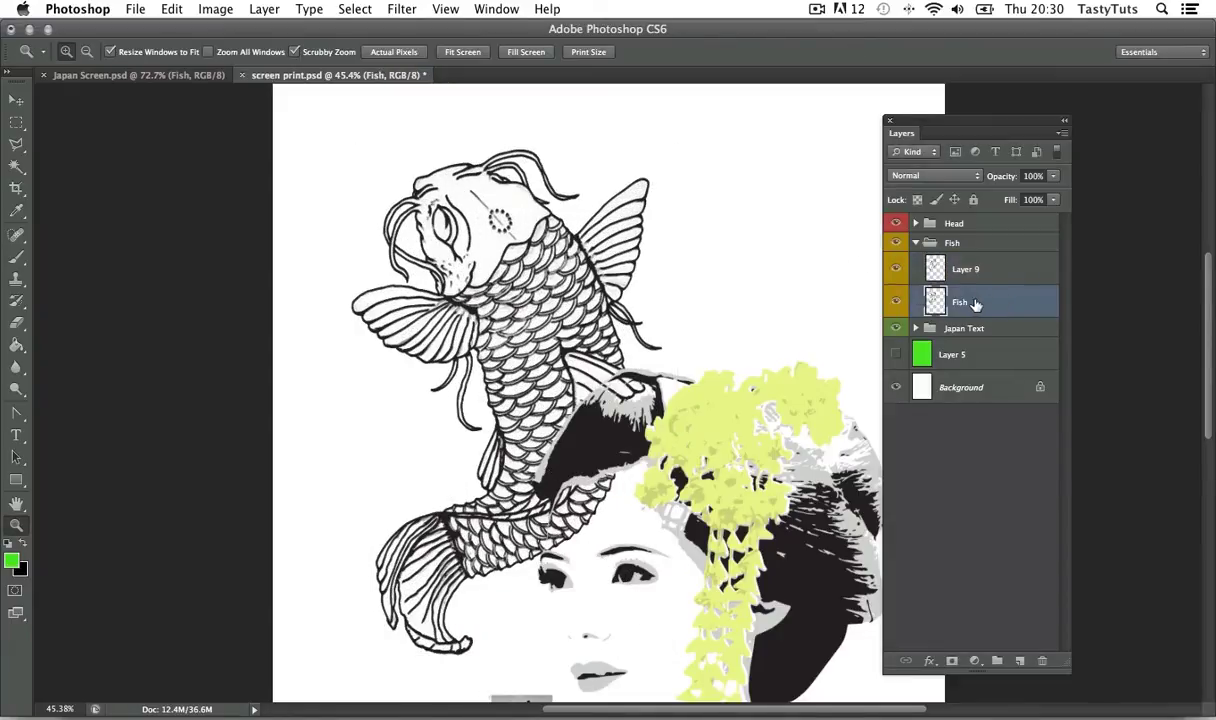
pyautogui.doubleClick(1012, 307)
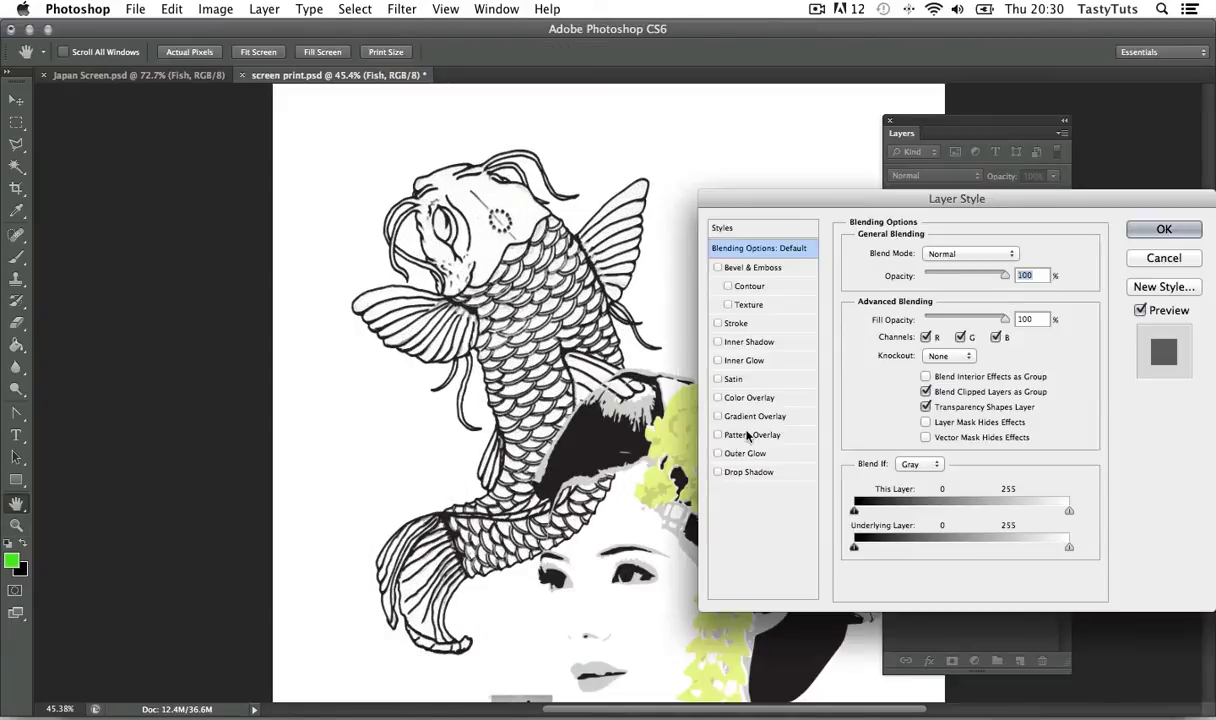
pyautogui.click(750, 398)
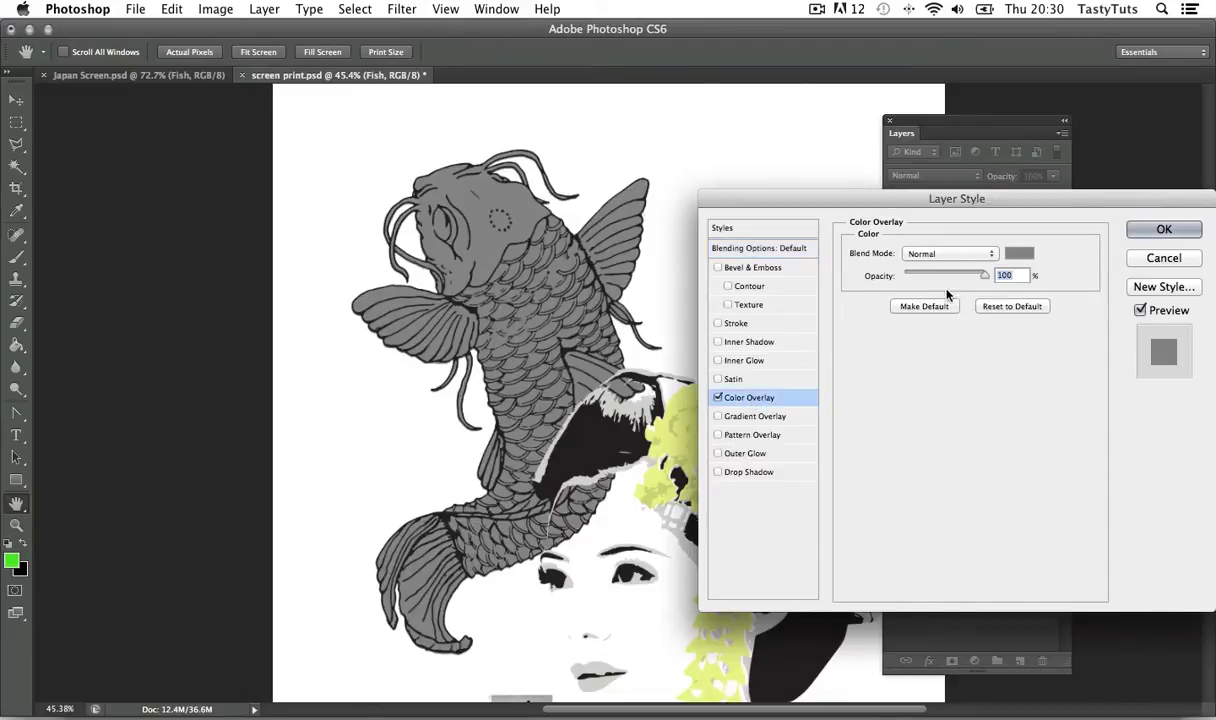
pyautogui.click(1026, 251)
pyautogui.moveTo(947, 543); pyautogui.dragTo(871, 548)
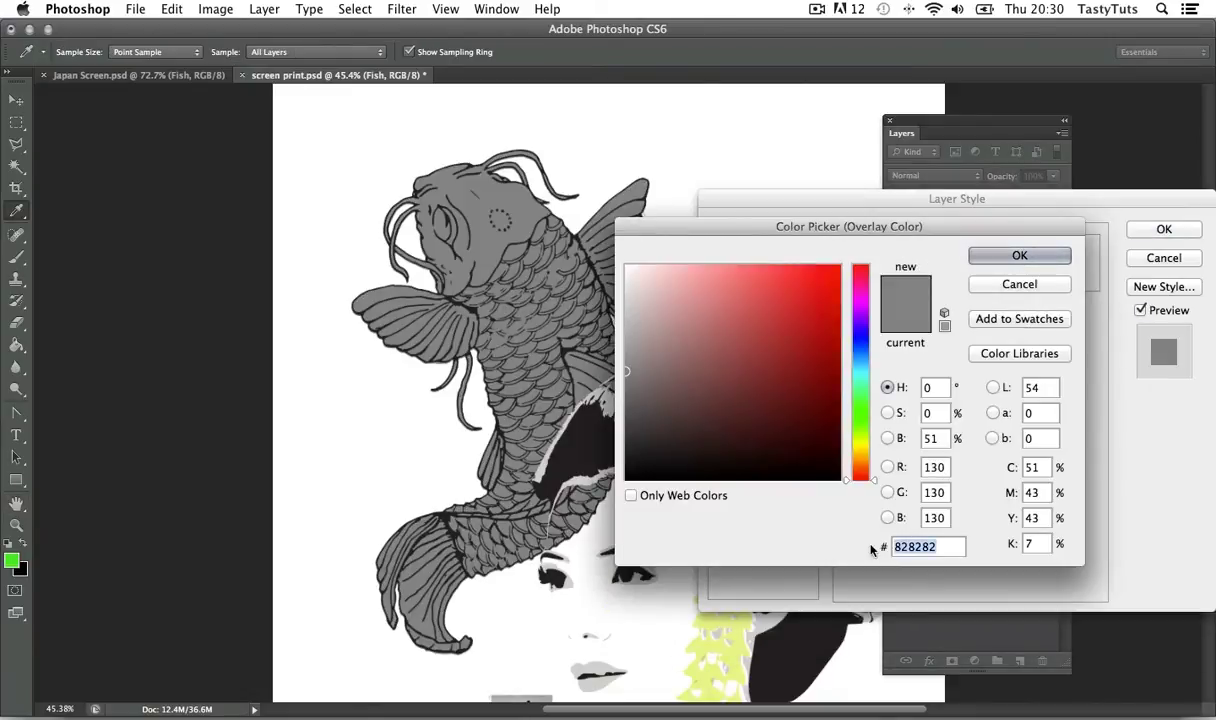
pyautogui.write('fb')
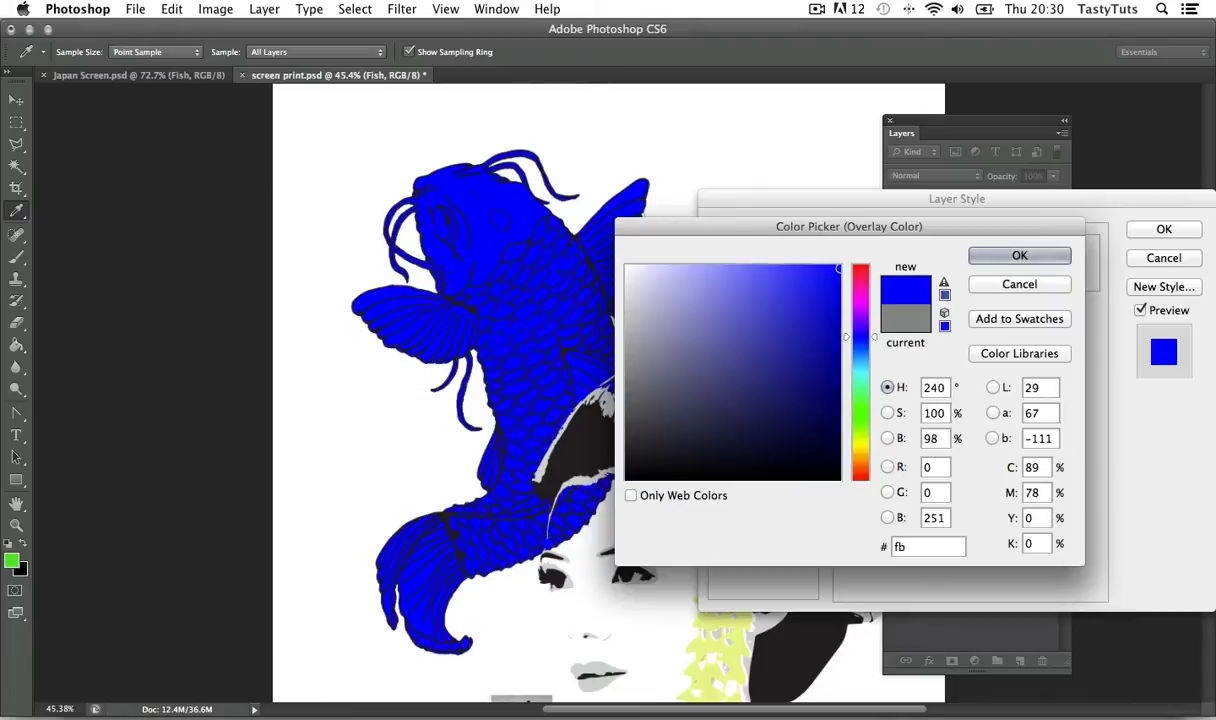
pyautogui.write('e6d')
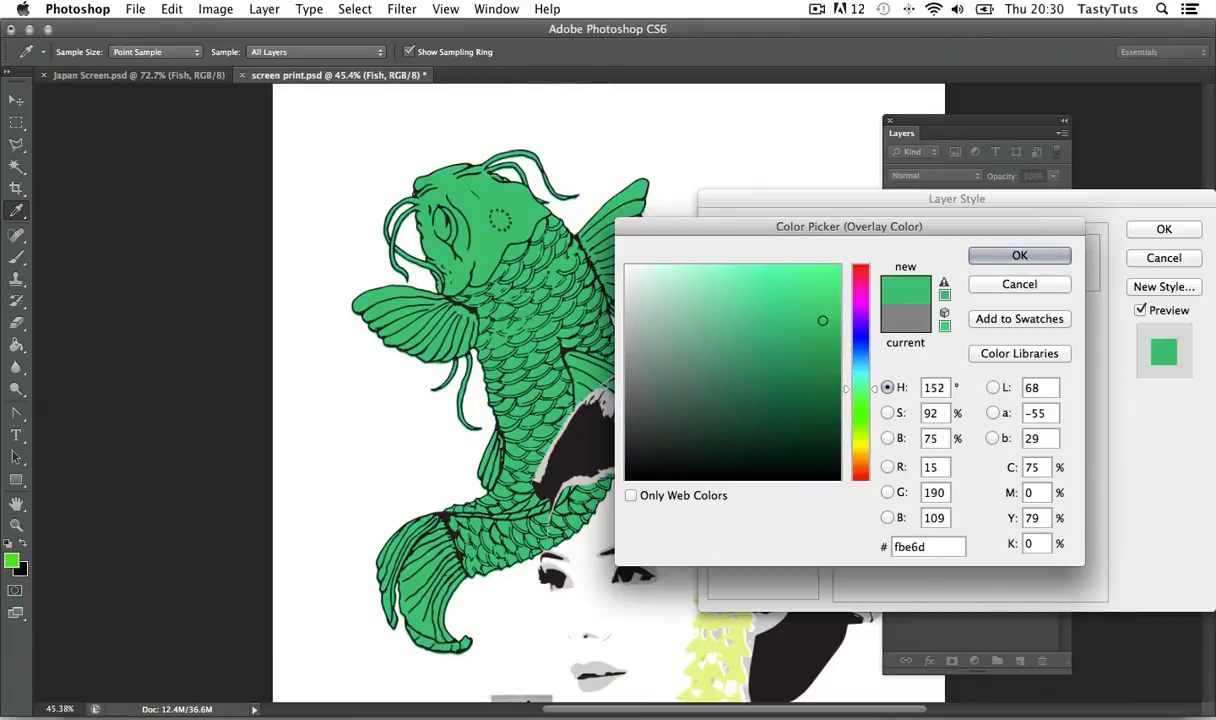
pyautogui.write('7')
pyautogui.click(998, 257)
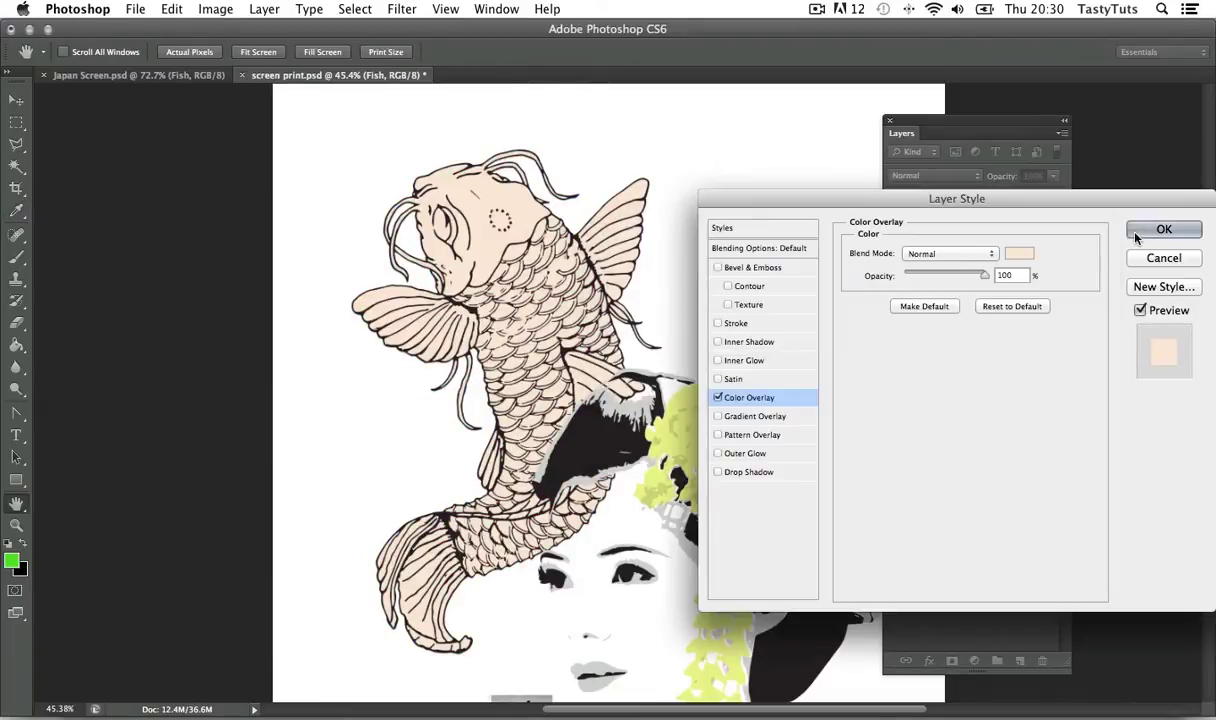
pyautogui.click(1160, 229)
pyautogui.press('z')
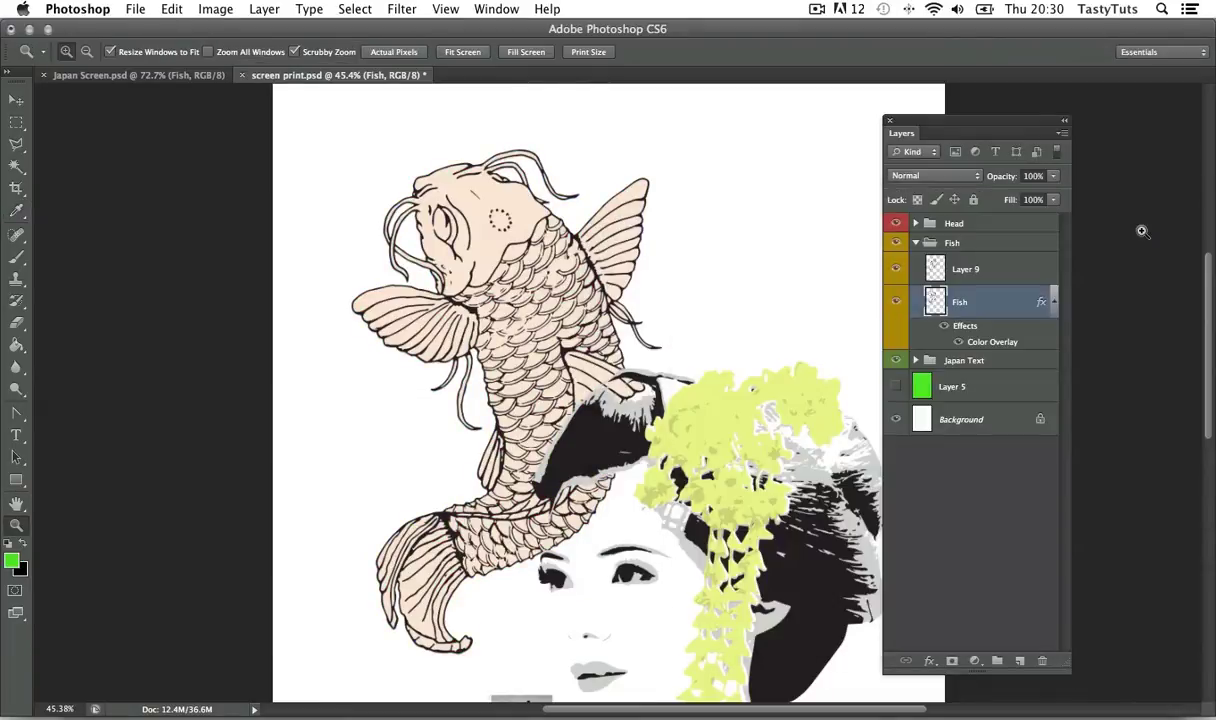
# - Lower the opacity of the vector koi outline layer, Layer 9, to 41%
pyautogui.click(985, 270)
pyautogui.click(1053, 177)
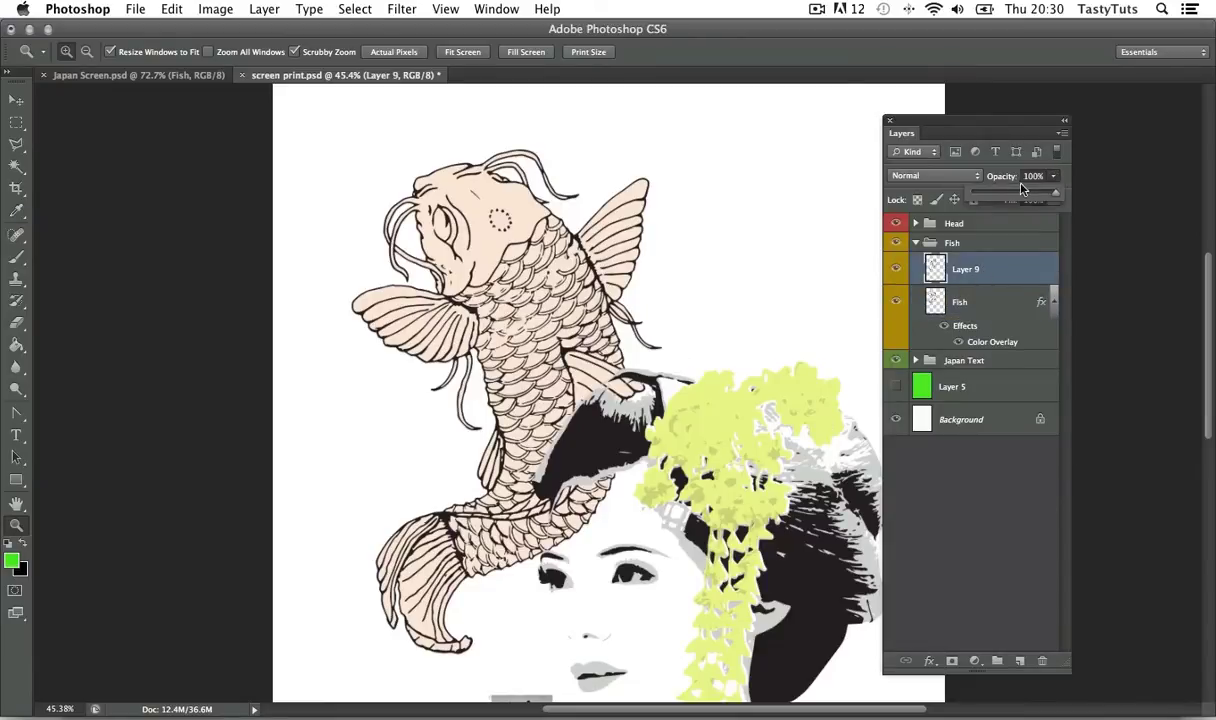
pyautogui.moveTo(993, 195); pyautogui.dragTo(1002, 197)
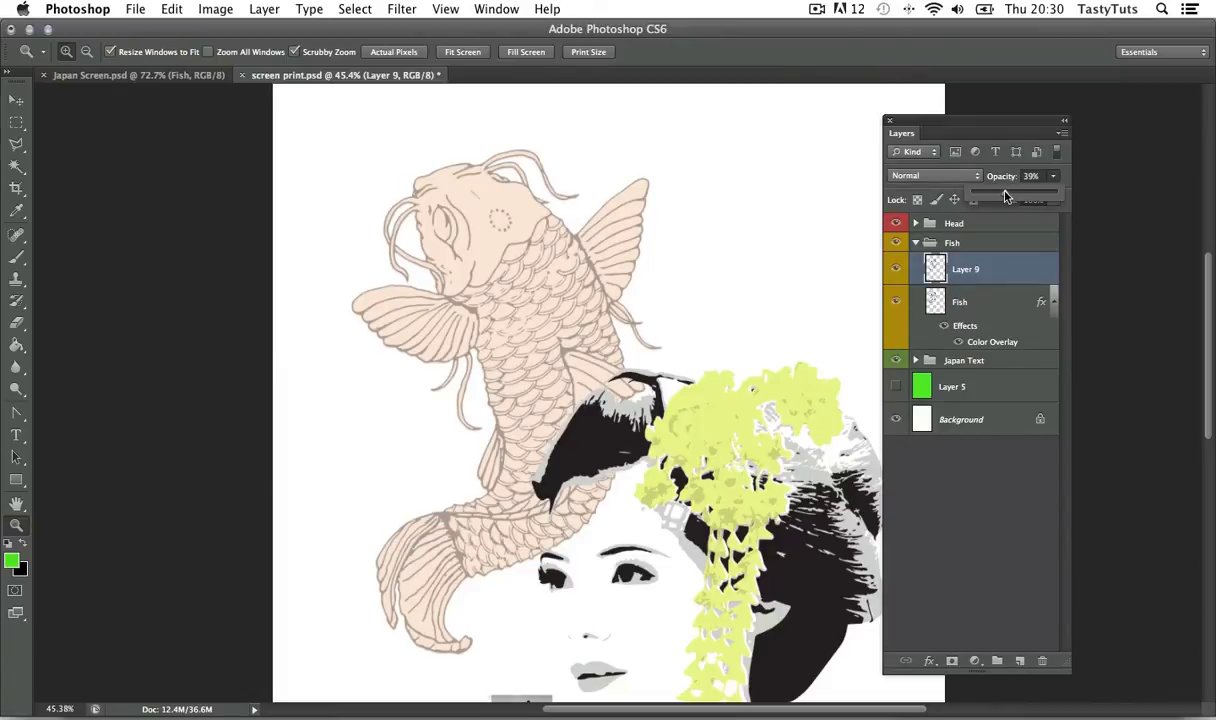
pyautogui.click(1009, 268)
pyautogui.scroll(-5, 715, 481)
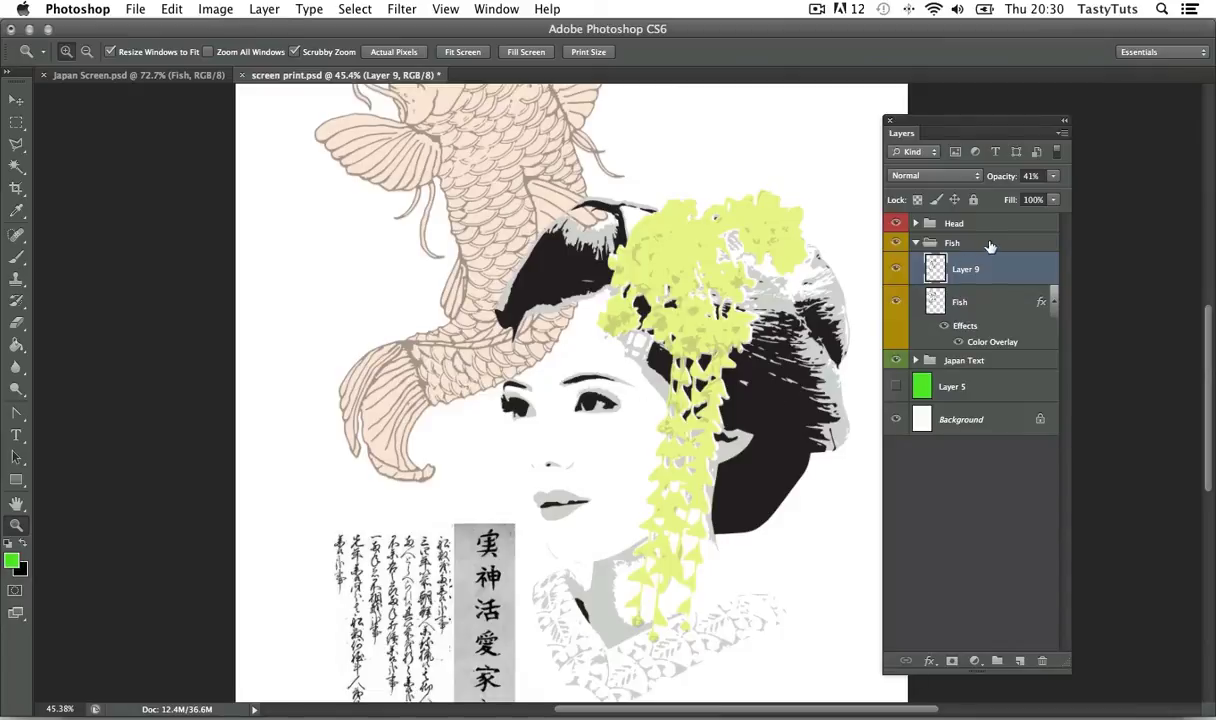
# - Toggle the Fish group's visibility to check it, and add a layer mask to the group
pyautogui.click(930, 244)
pyautogui.click(895, 245)
pyautogui.click(895, 245)
pyautogui.click(895, 245)
pyautogui.click(895, 245)
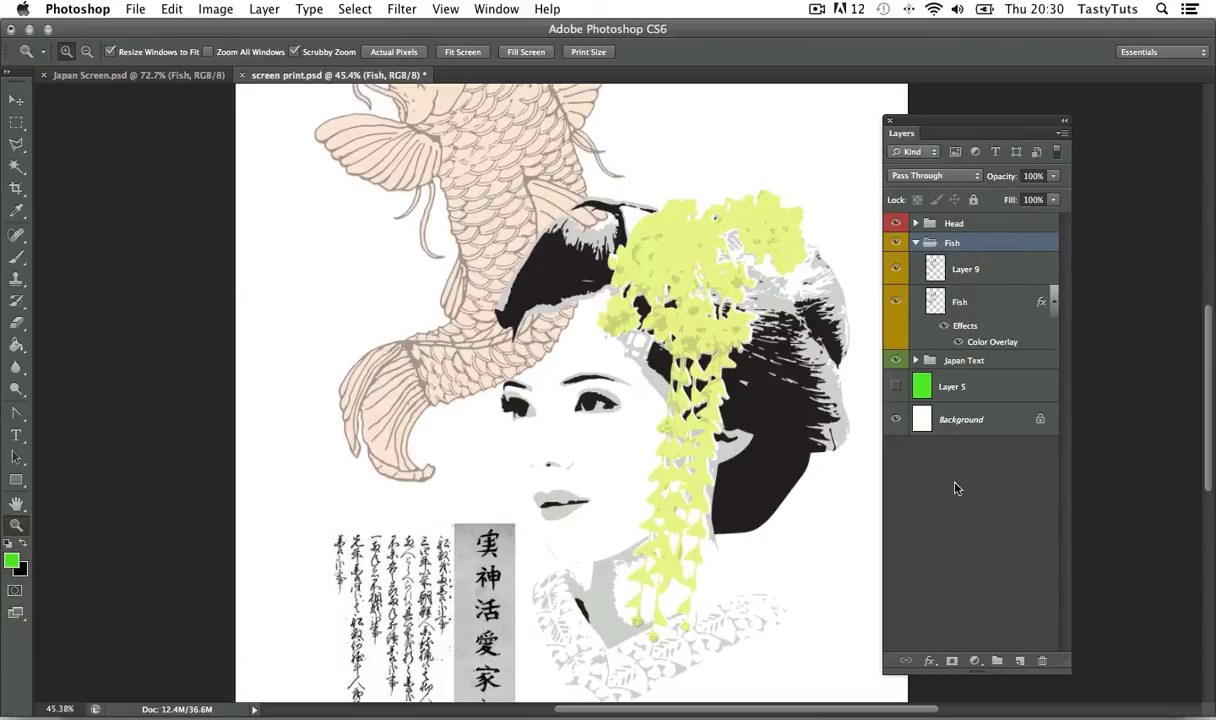
pyautogui.click(951, 662)
pyautogui.moveTo(682, 276); pyautogui.dragTo(640, 376)
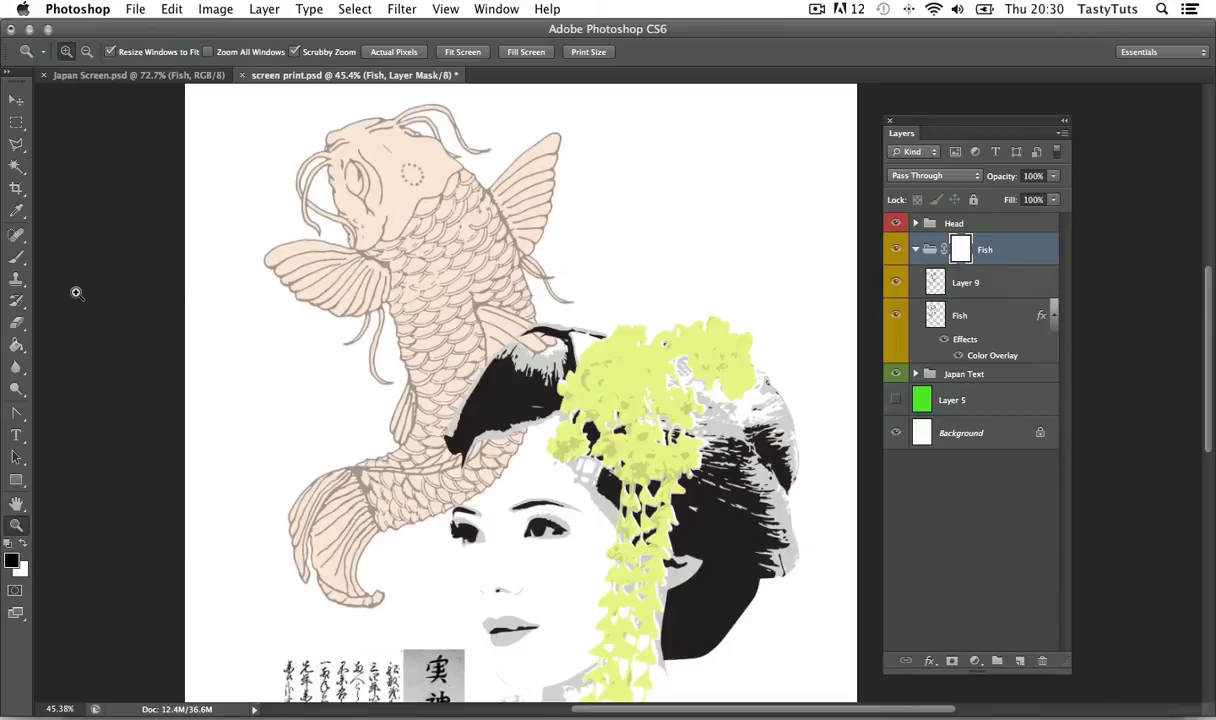
# - Set up the Brush tool with black (000000) as the foreground colour and a brush size of 175
pyautogui.click(16, 256)
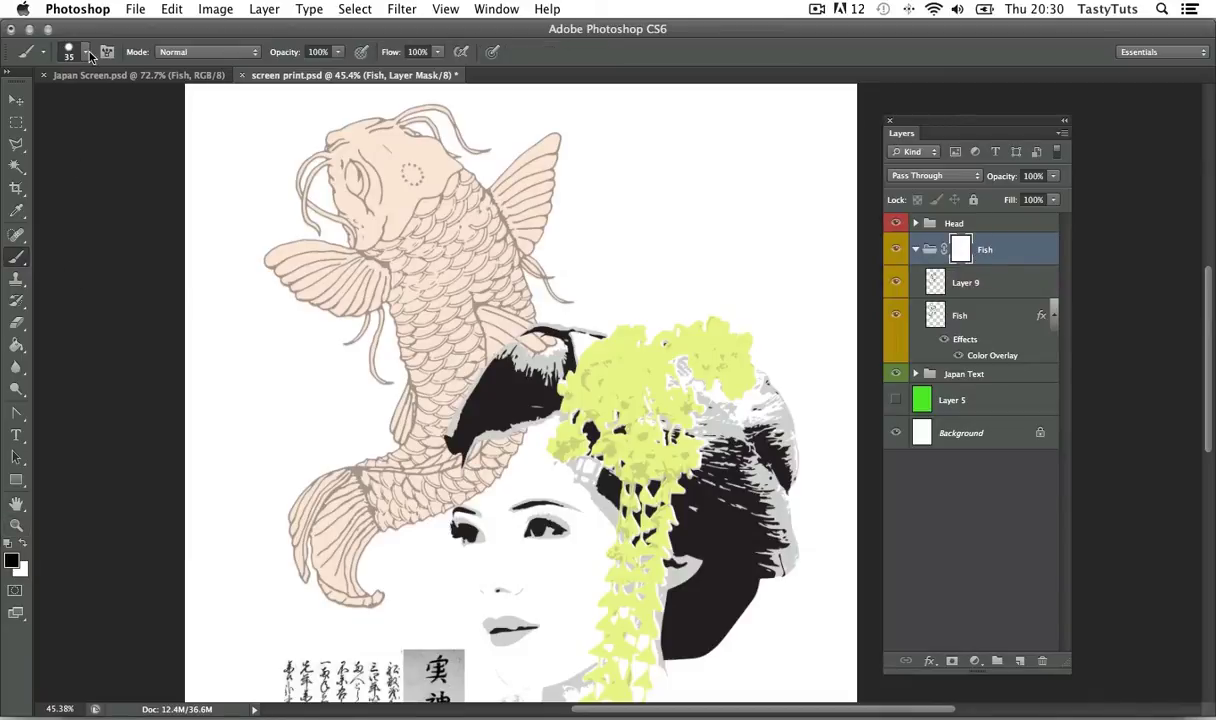
pyautogui.click(13, 563)
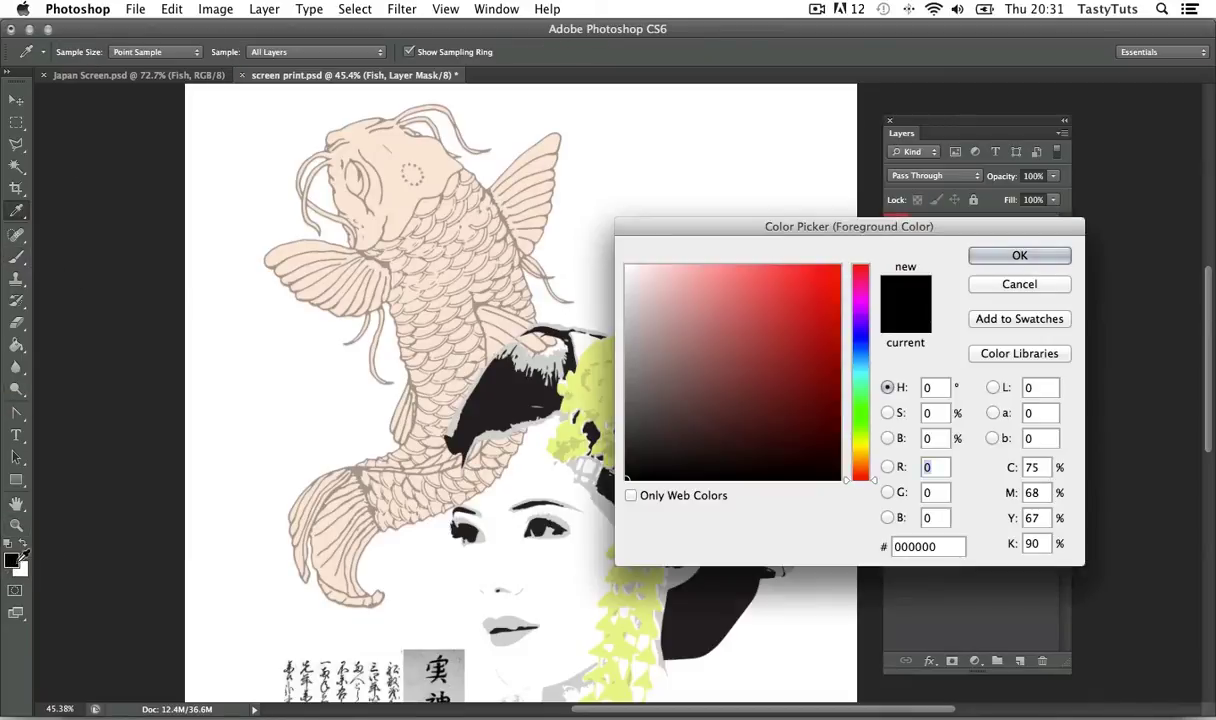
pyautogui.click(985, 250)
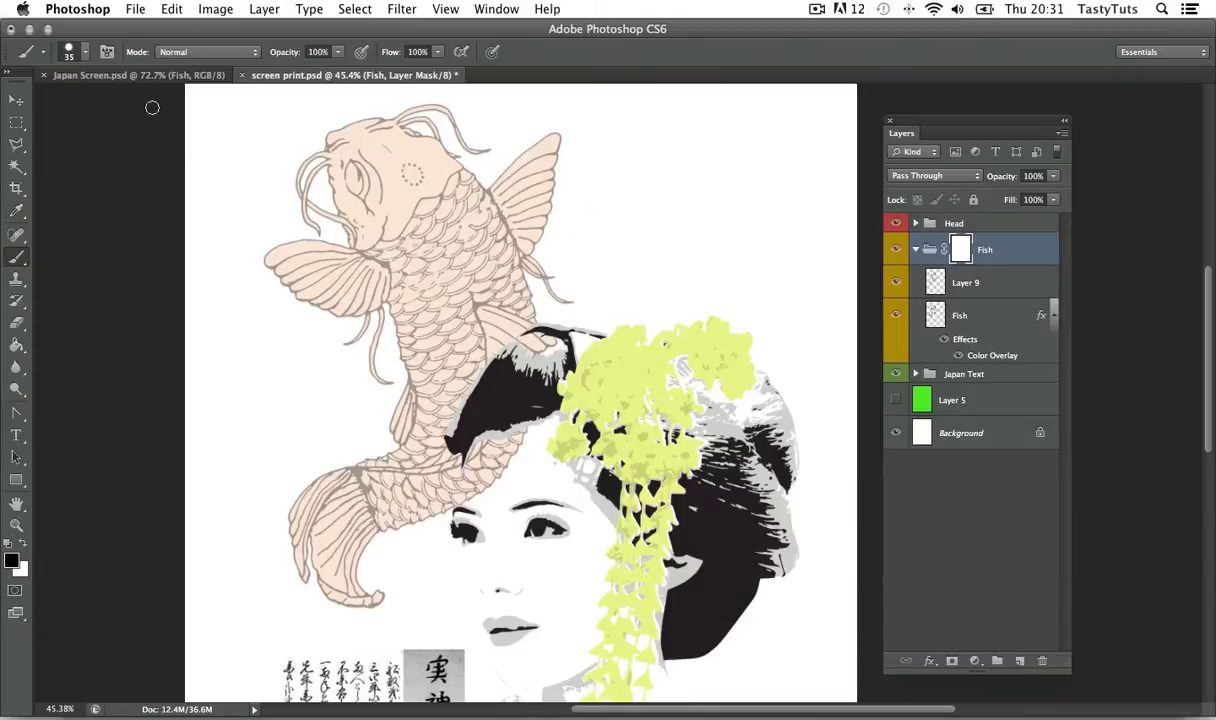
pyautogui.click(86, 53)
pyautogui.click(64, 182)
pyautogui.click(338, 54)
pyautogui.press(']')
pyautogui.press(']')
pyautogui.press(']')
pyautogui.press(']')
pyautogui.press(']')
pyautogui.press(']')
pyautogui.press(']')
pyautogui.press(']')
pyautogui.press(']')
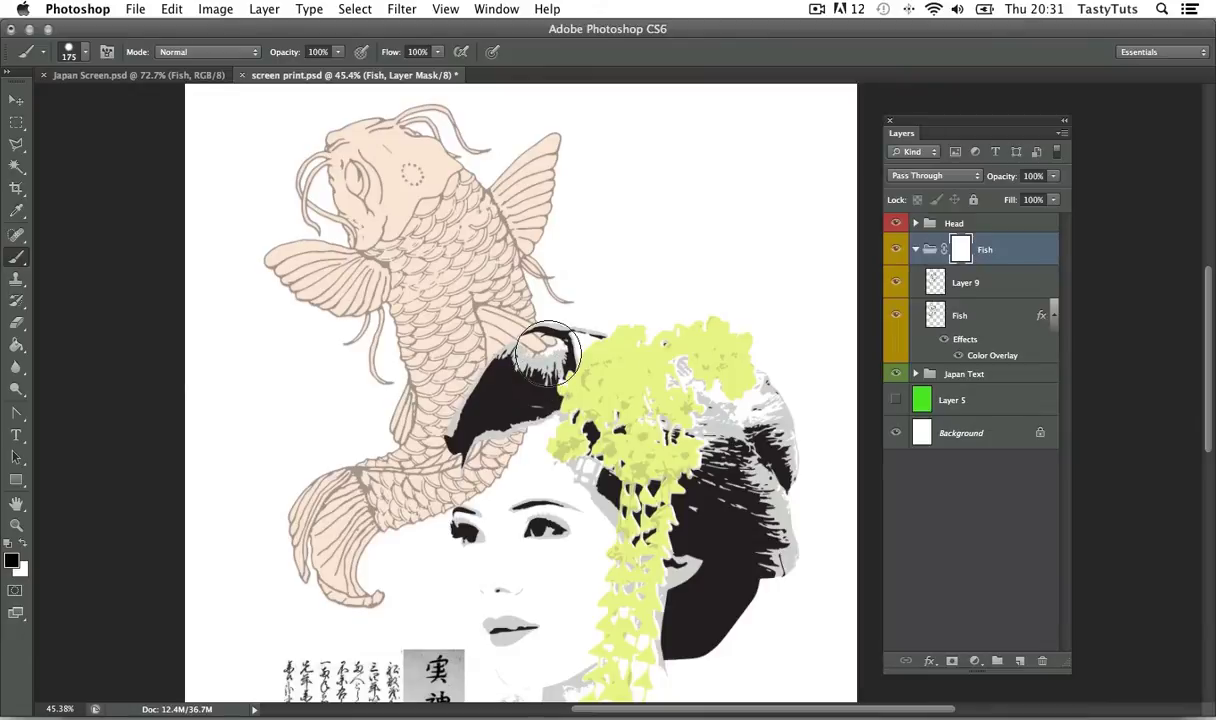
# - Paint on the Fish group's mask to hide the koi where it overlaps the woman's hair and face, and collapse the group
pyautogui.moveTo(533, 358)
pyautogui.mouseDown()
pyautogui.moveTo(476, 440)
pyautogui.moveTo(488, 477)
pyautogui.moveTo(520, 418)
pyautogui.moveTo(504, 516)
pyautogui.moveTo(486, 468)
pyautogui.moveTo(475, 529)
pyautogui.moveTo(481, 498)
pyautogui.mouseUp()
pyautogui.moveTo(638, 482)
pyautogui.mouseDown()
pyautogui.moveTo(622, 278)
pyautogui.moveTo(597, 258)
pyautogui.moveTo(633, 277)
pyautogui.mouseUp()
pyautogui.press('z')
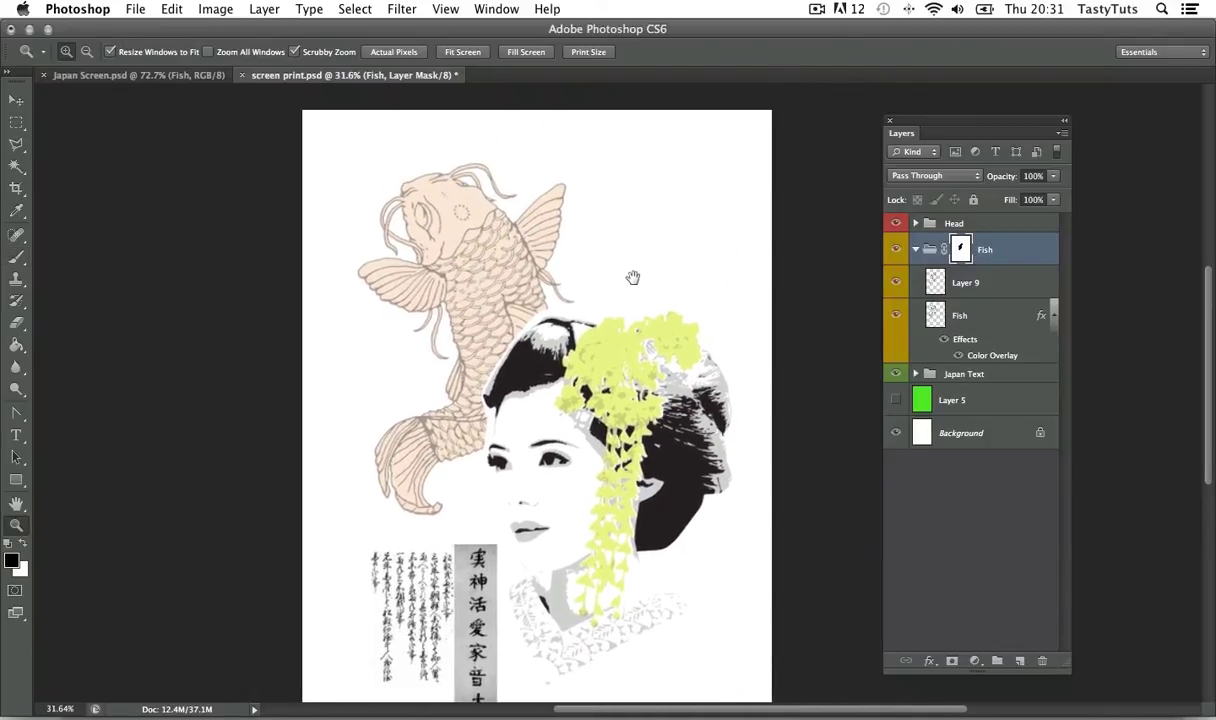
pyautogui.click(915, 250)
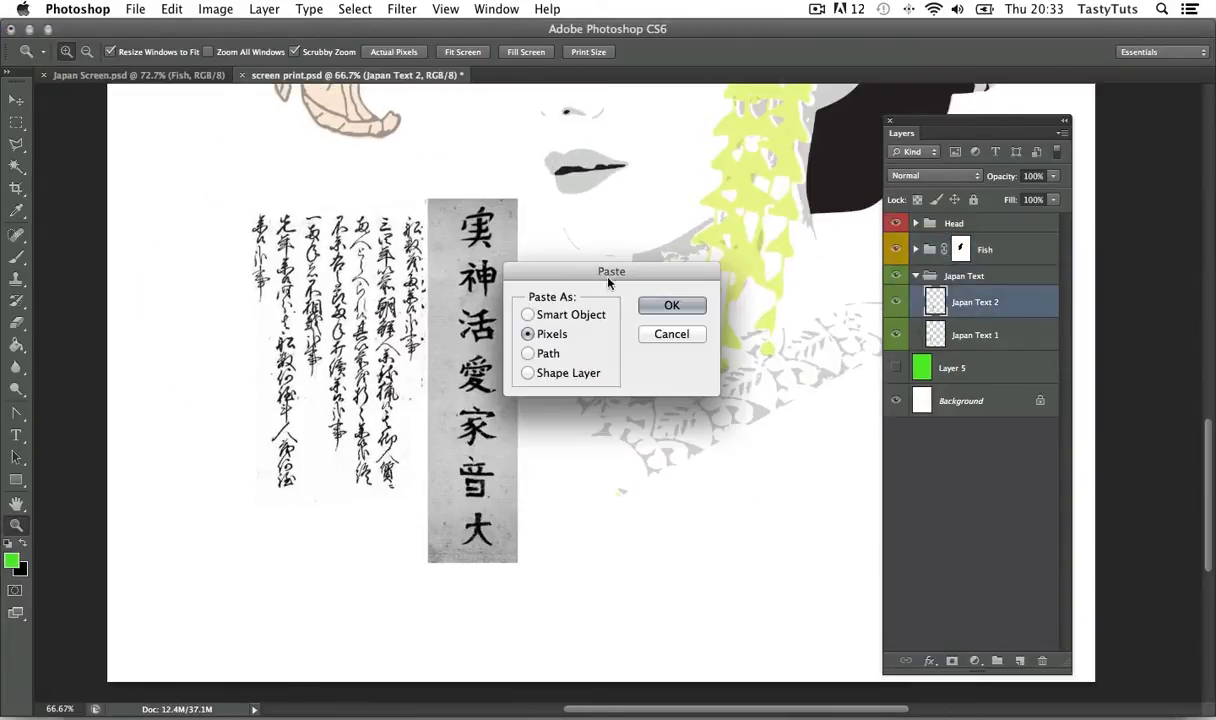
# - Paste the two vectorised Japanese text blocks from Illustrator as pixels into the Japan Text group, aligned over the originals
pyautogui.press('Return')
pyautogui.moveTo(505, 296); pyautogui.dragTo(390, 278)
pyautogui.press('Return')
pyautogui.press('super+Tab')
pyautogui.press('super+c')
pyautogui.press('super+Tab')
pyautogui.press('super+v')
pyautogui.press('Return')
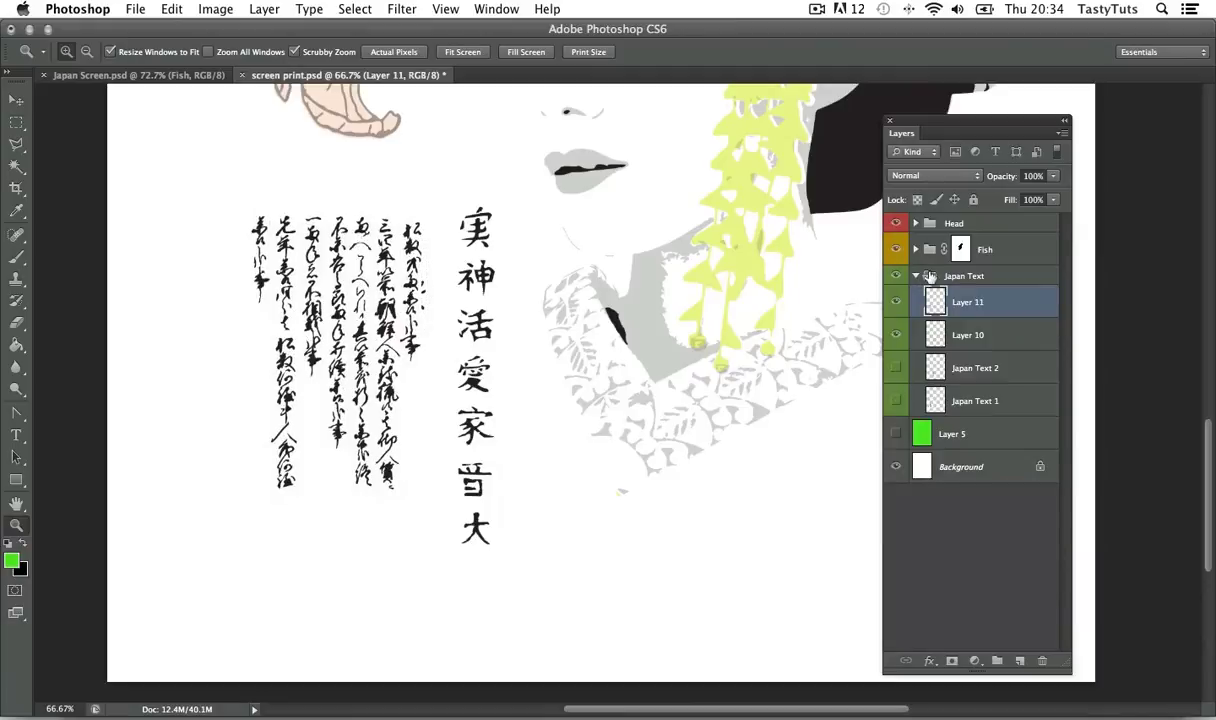
# - Move the small cursive text up slightly to align its top with the large characters, and collapse the Japan Text group
pyautogui.press('super+minus')
pyautogui.press('super+minus')
pyautogui.press('super+0')
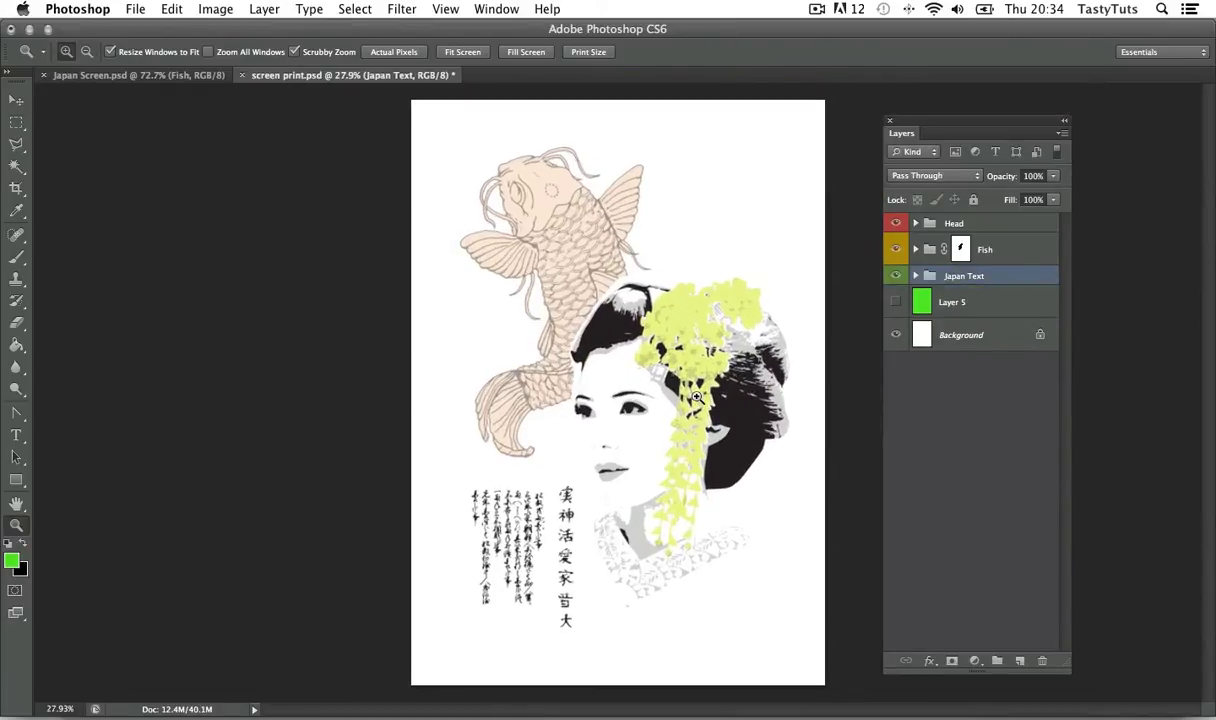
pyautogui.press('v')
pyautogui.rightClick(505, 465)
pyautogui.click(562, 508)
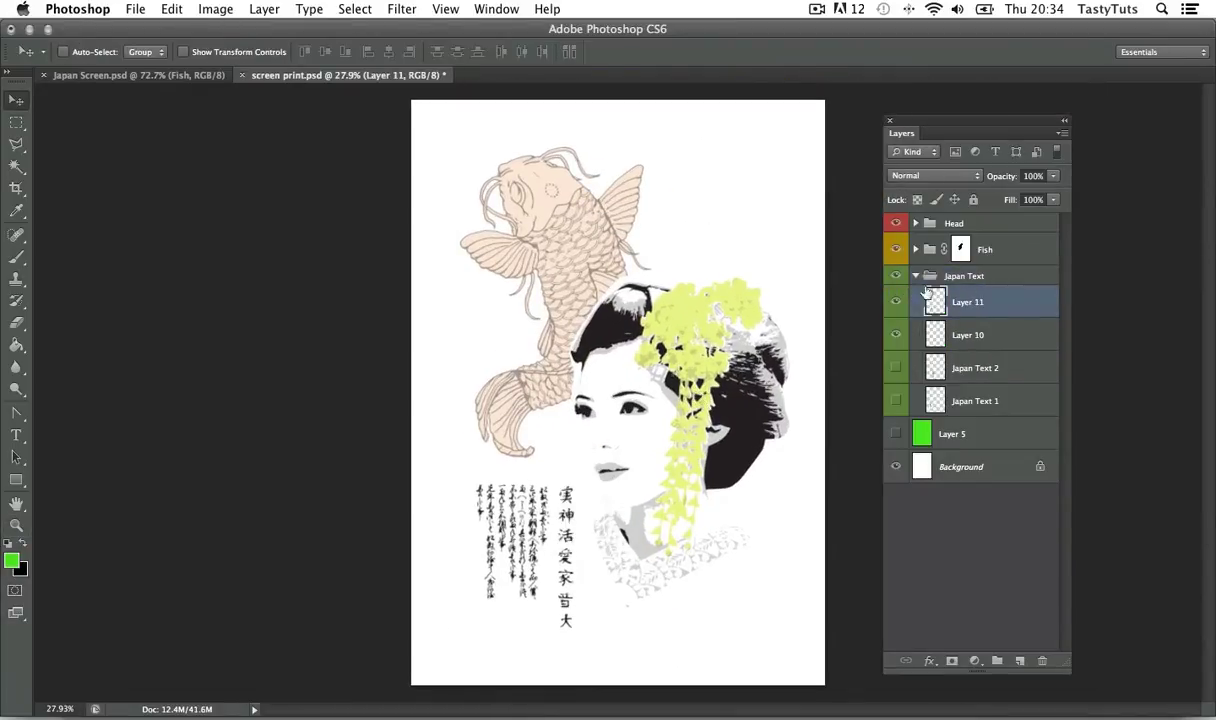
pyautogui.click(915, 275)
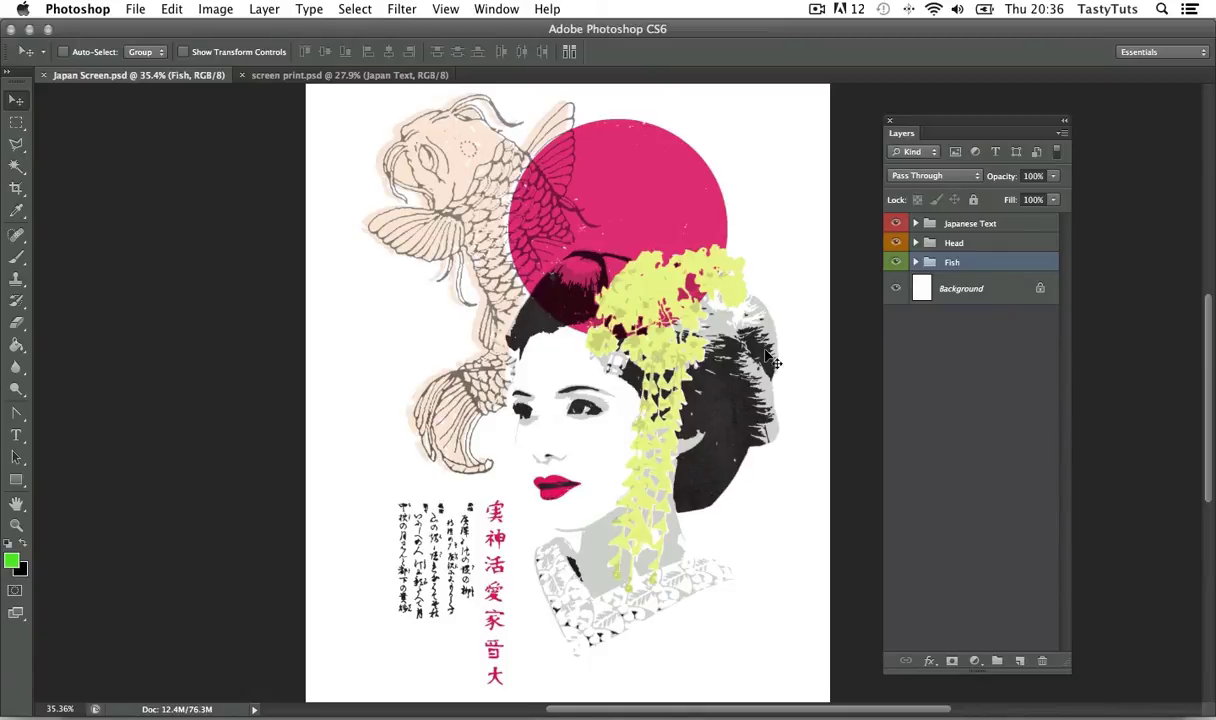
# - Return to the screen print.psd document and enlarge the view of the poster
pyautogui.click(325, 74)
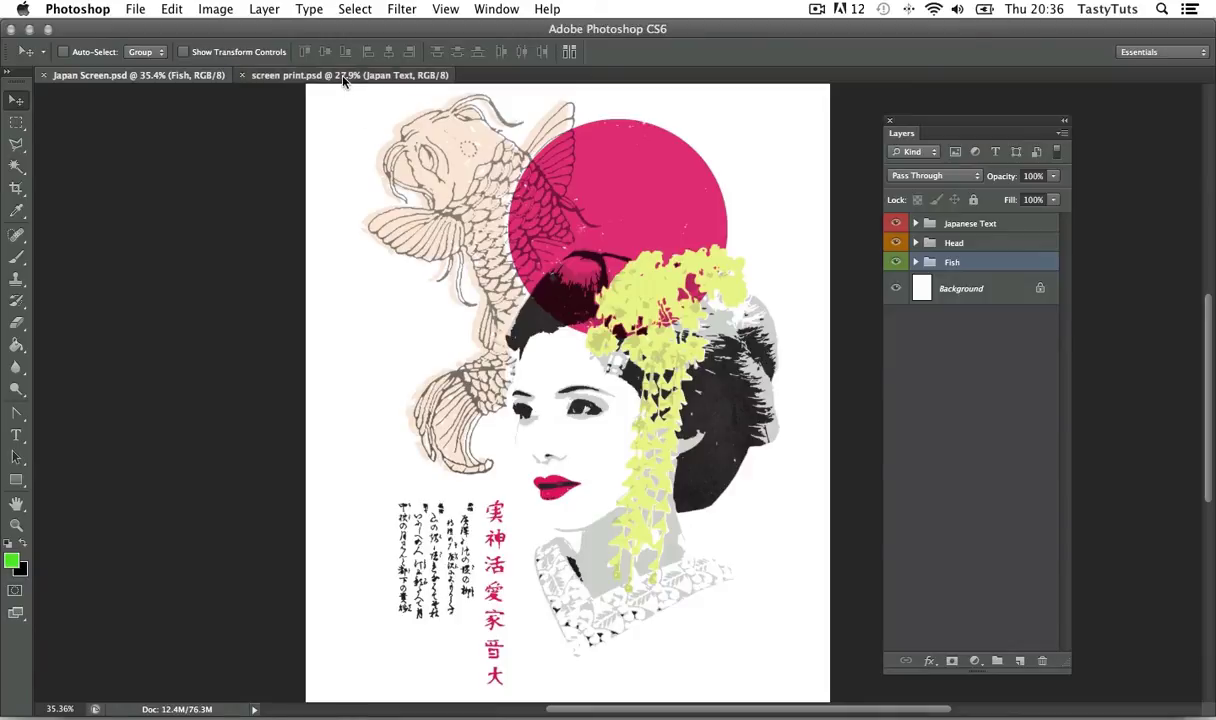
pyautogui.press('z')
pyautogui.moveTo(655, 337); pyautogui.dragTo(703, 295)
pyautogui.press('v')
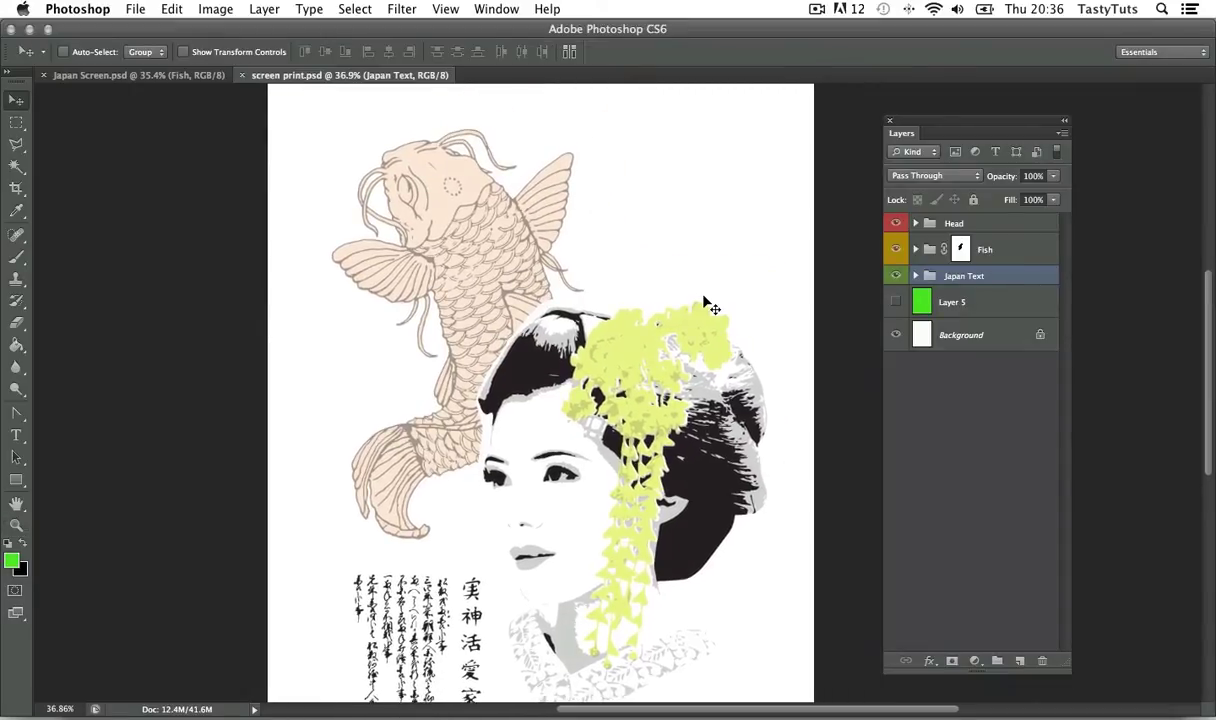
# - Create a new layer named Red Sun directly above Layer 7 in the Head group
pyautogui.click(914, 224)
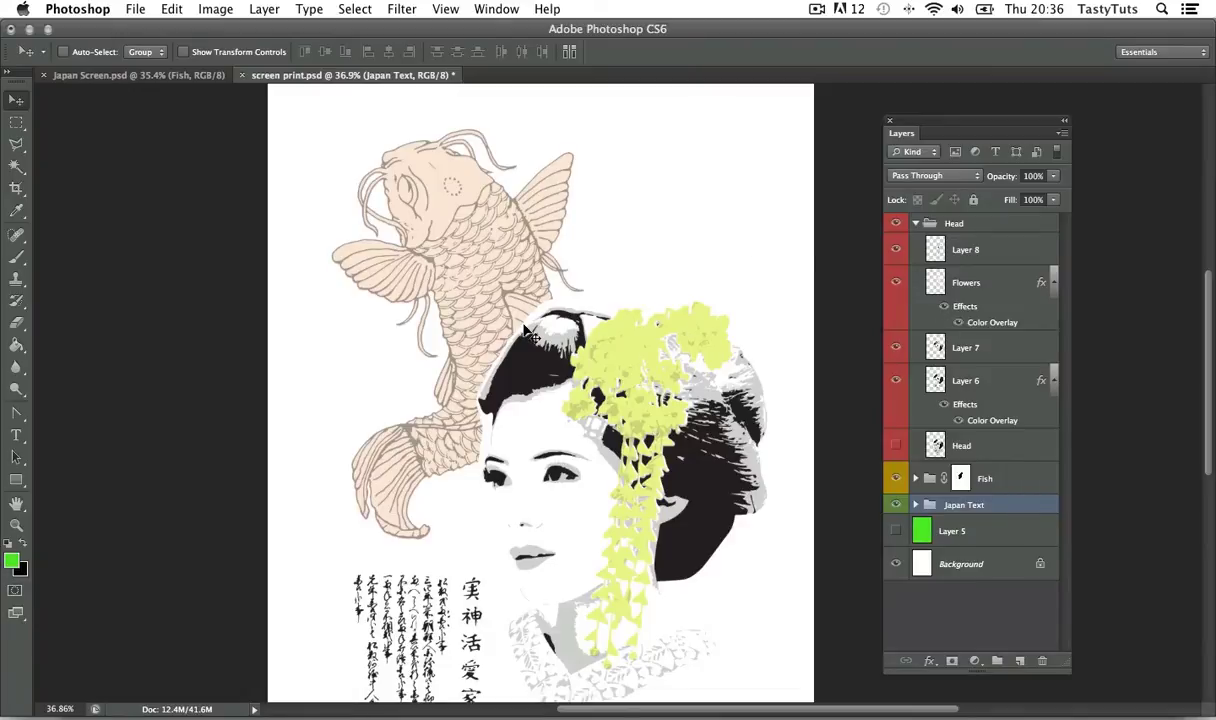
pyautogui.scroll(1, 530, 350)
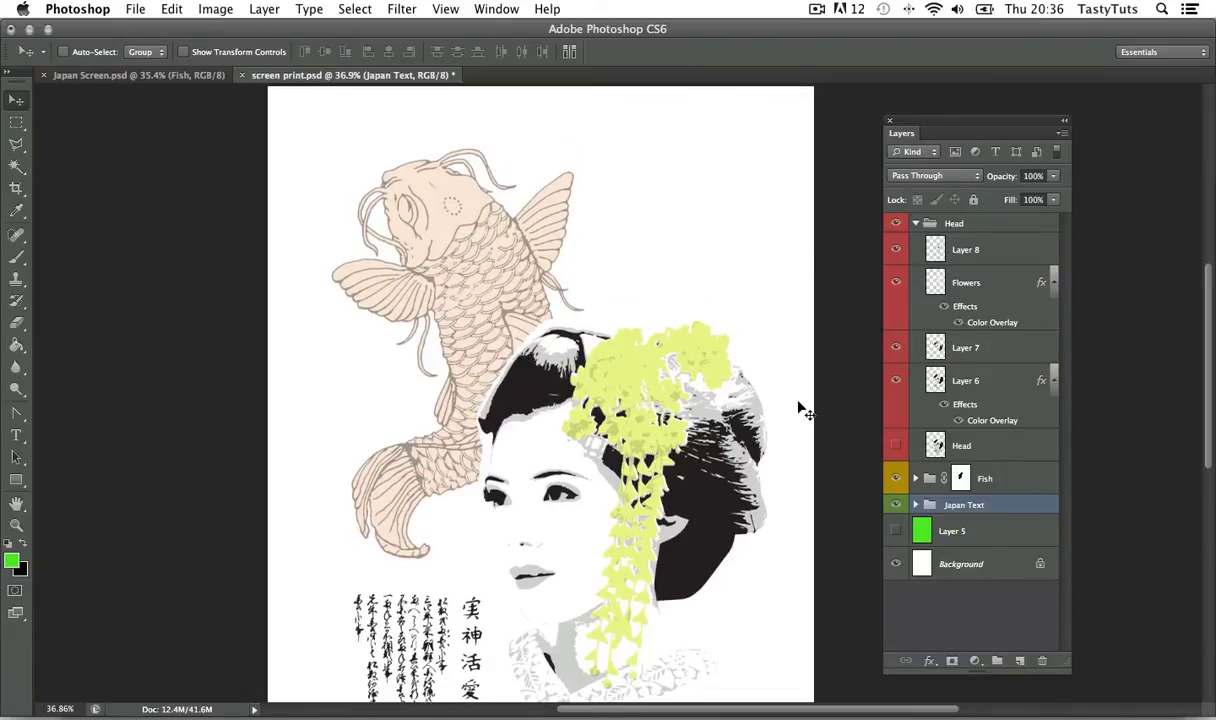
pyautogui.scroll(-2, 765, 388)
pyautogui.click(986, 347)
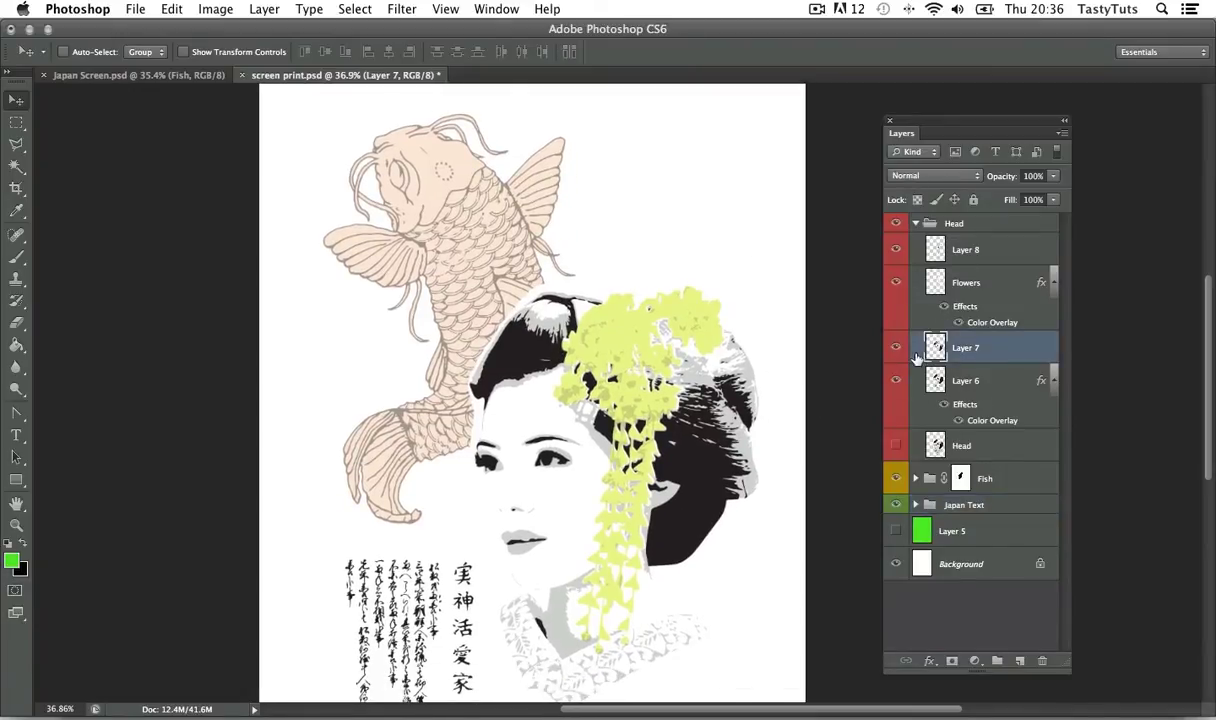
pyautogui.click(895, 350)
pyautogui.click(895, 350)
pyautogui.press('super+shift+n')
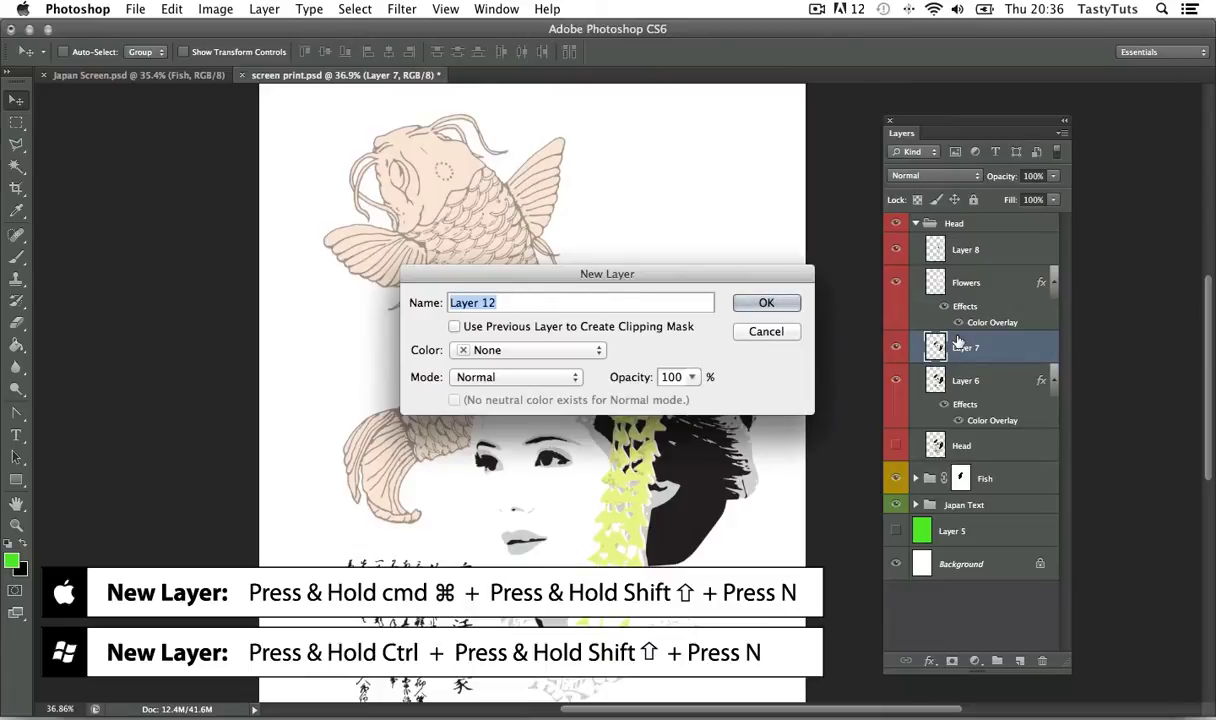
pyautogui.write('Red Sun')
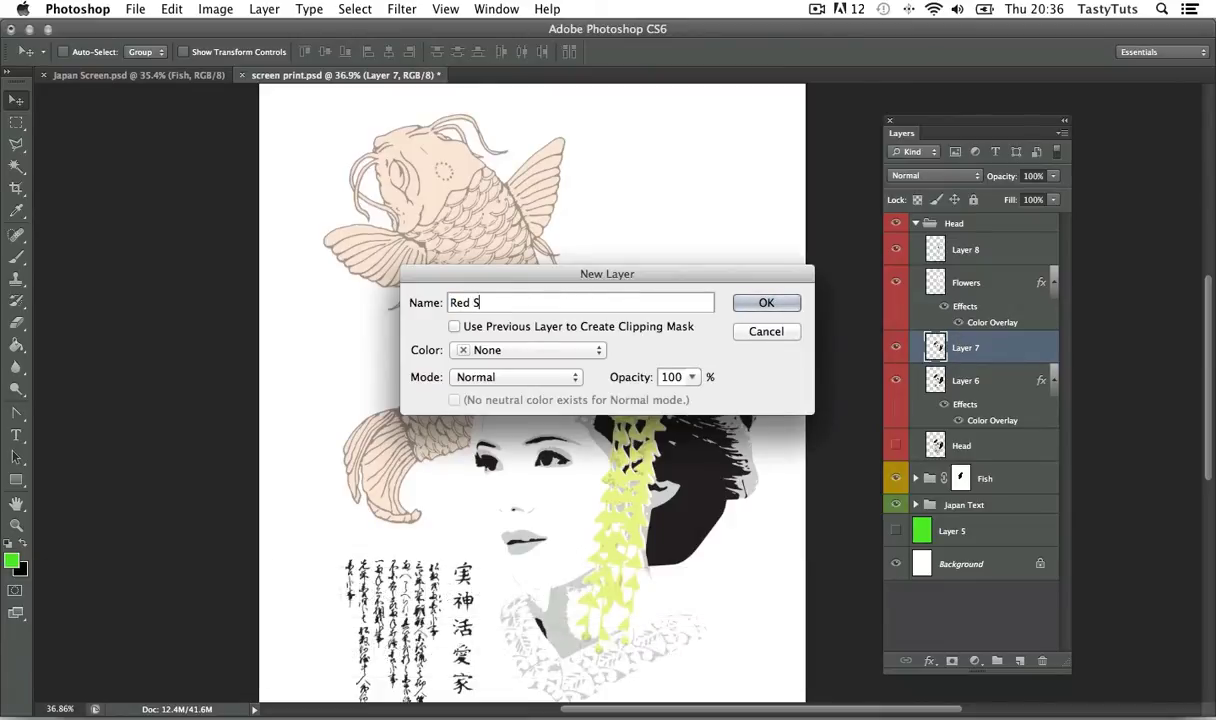
pyautogui.click(760, 302)
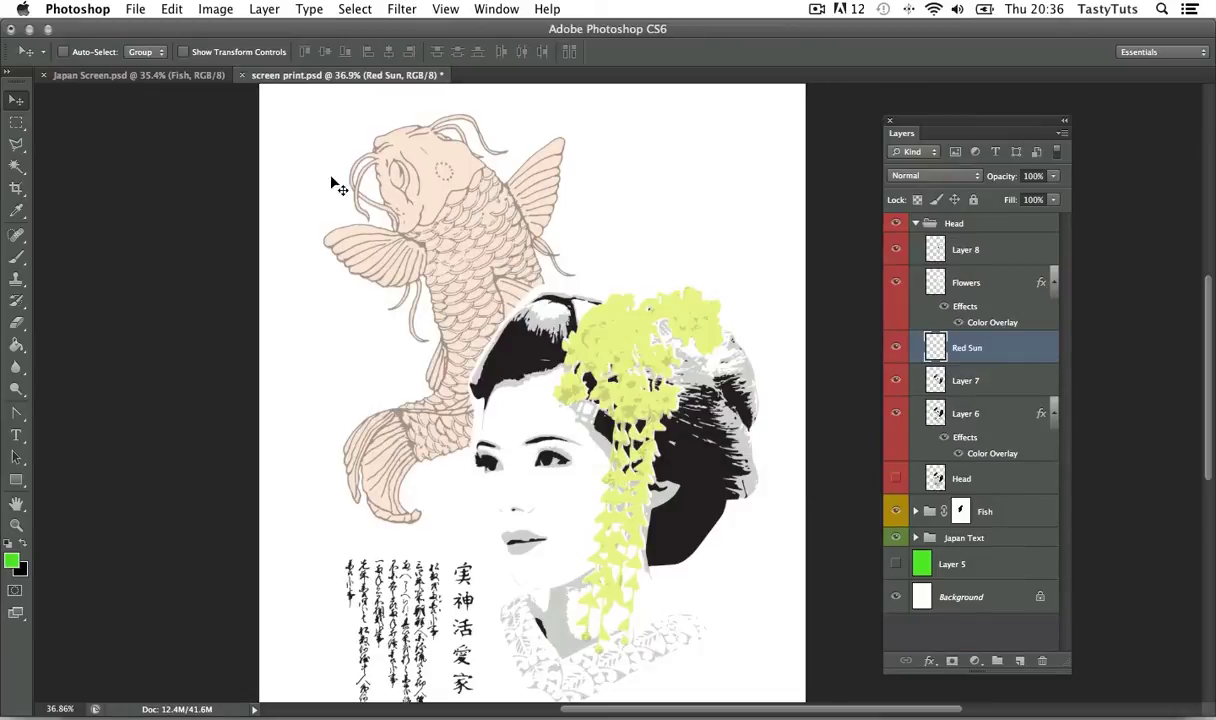
# - Select a large circular area with the Elliptical Marquee, overlapping the koi's upper fin and the flowers in the hair
pyautogui.click(16, 122)
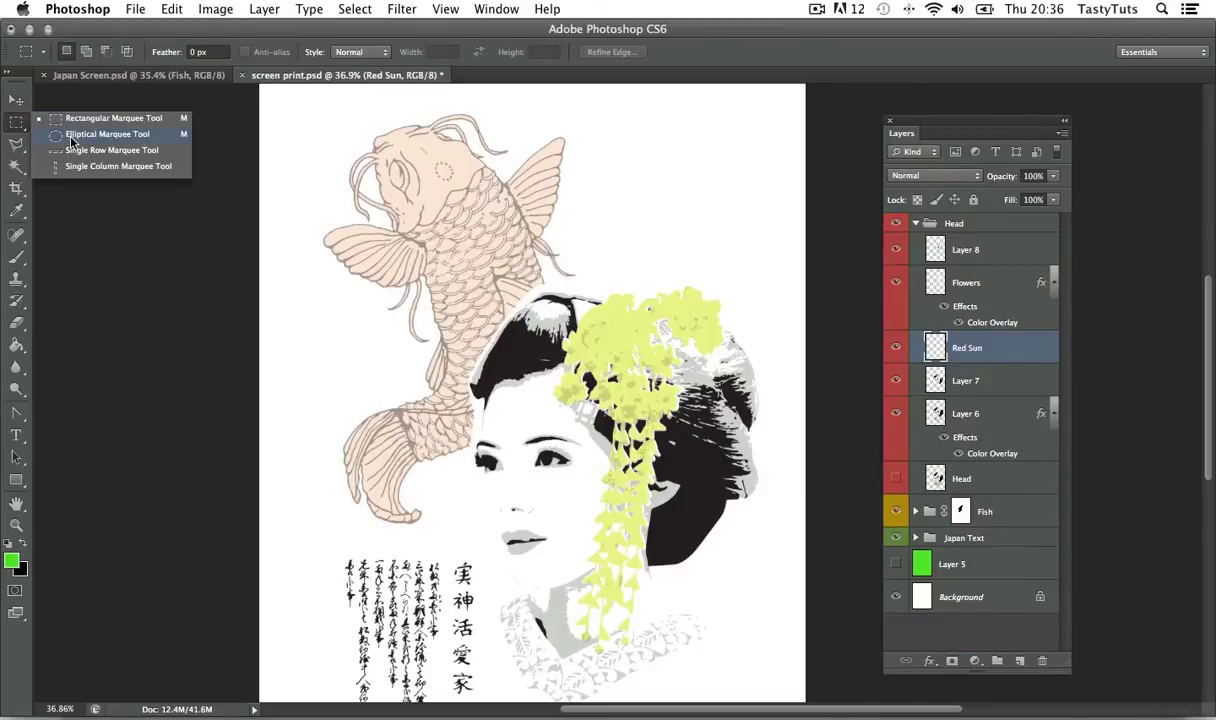
pyautogui.click(75, 136)
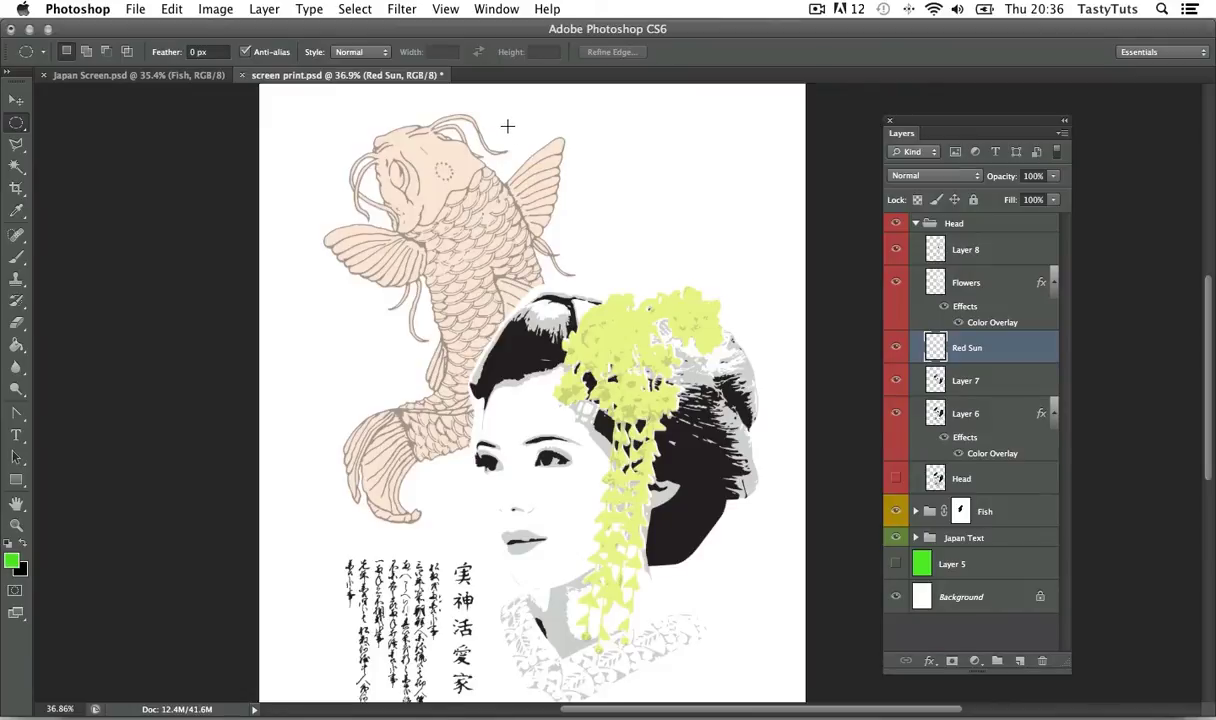
pyautogui.moveTo(503, 123); pyautogui.dragTo(758, 355)
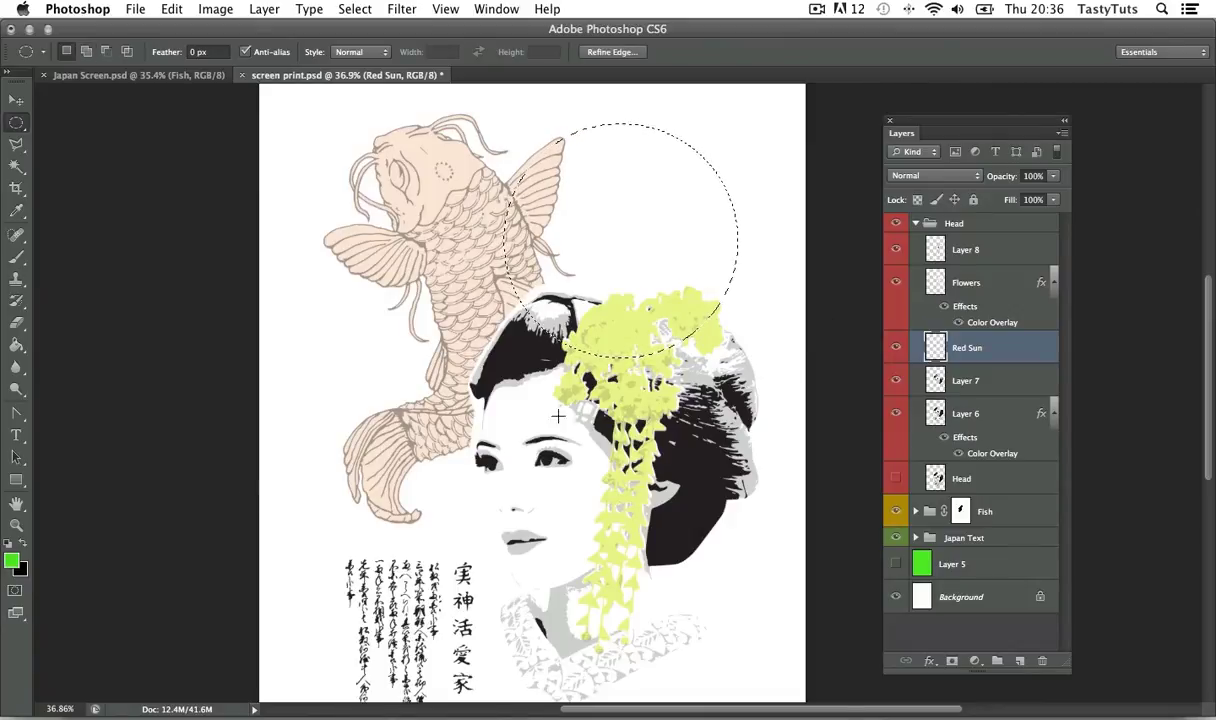
# - Fill the circular selection on the Red Sun layer with the pink-red colour e02e71 and deselect it
pyautogui.click(12, 560)
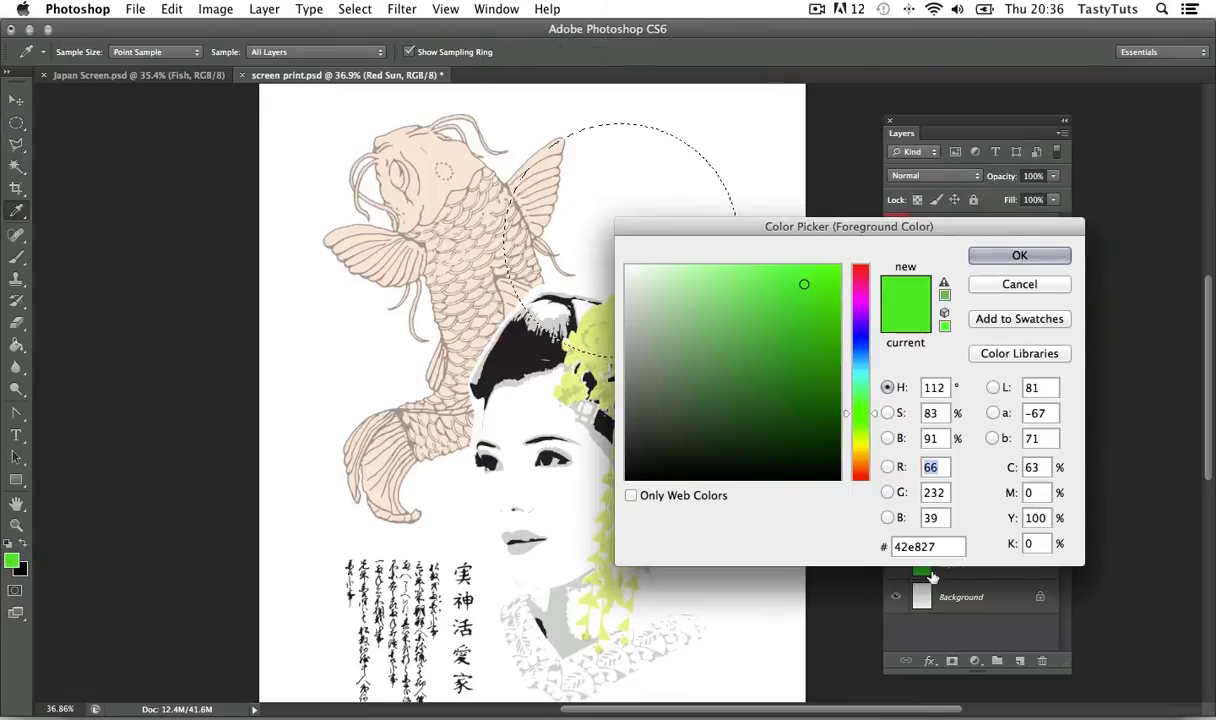
pyautogui.doubleClick(905, 546)
pyautogui.write('e0')
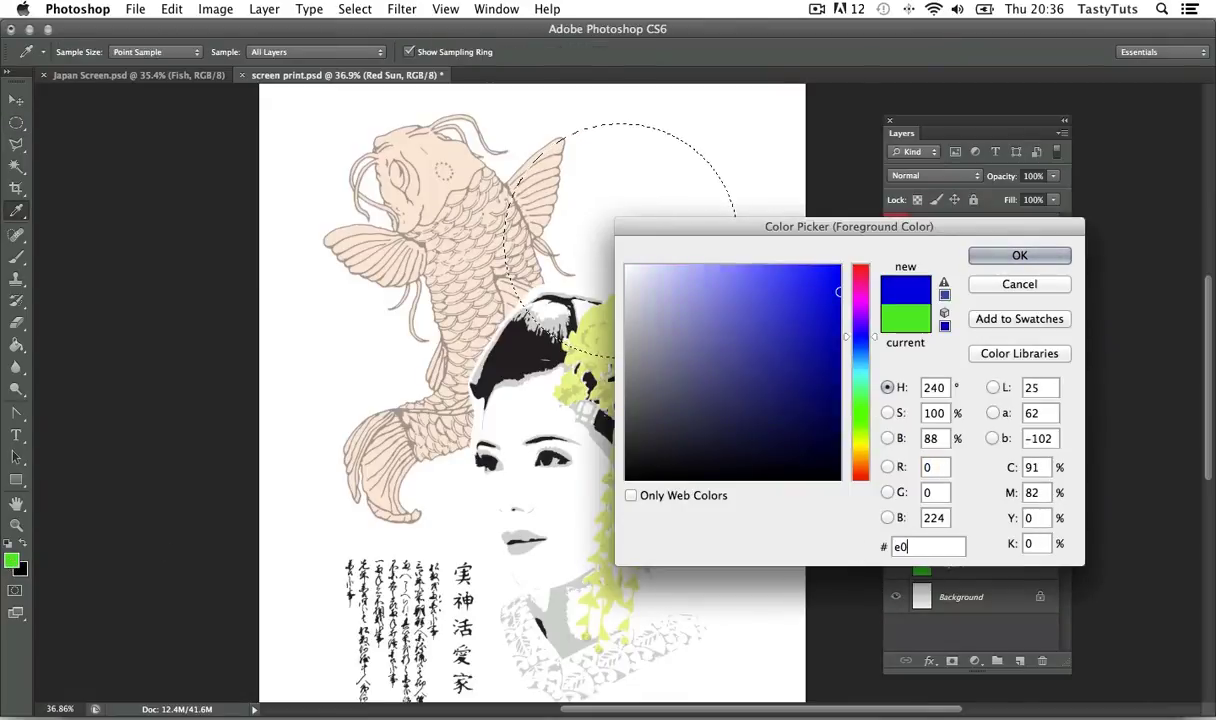
pyautogui.write('2e71')
pyautogui.press('Return')
pyautogui.press('m')
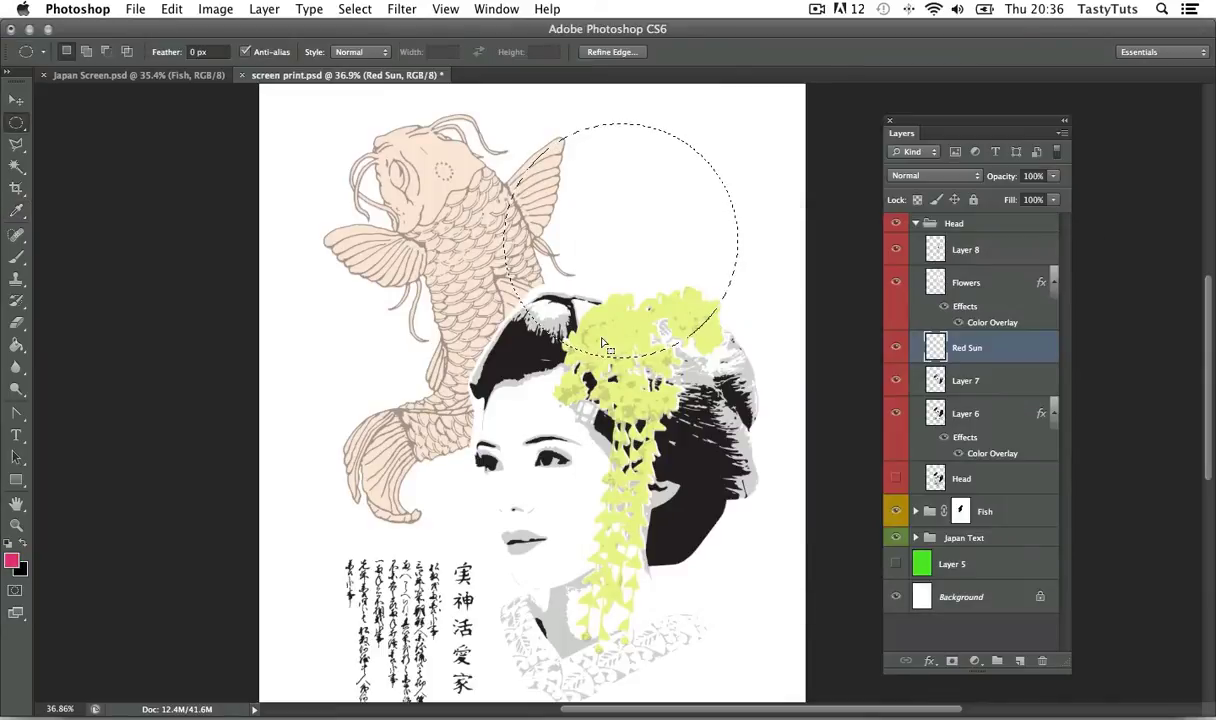
pyautogui.press('g')
pyautogui.click(612, 282)
pyautogui.press('super+d')
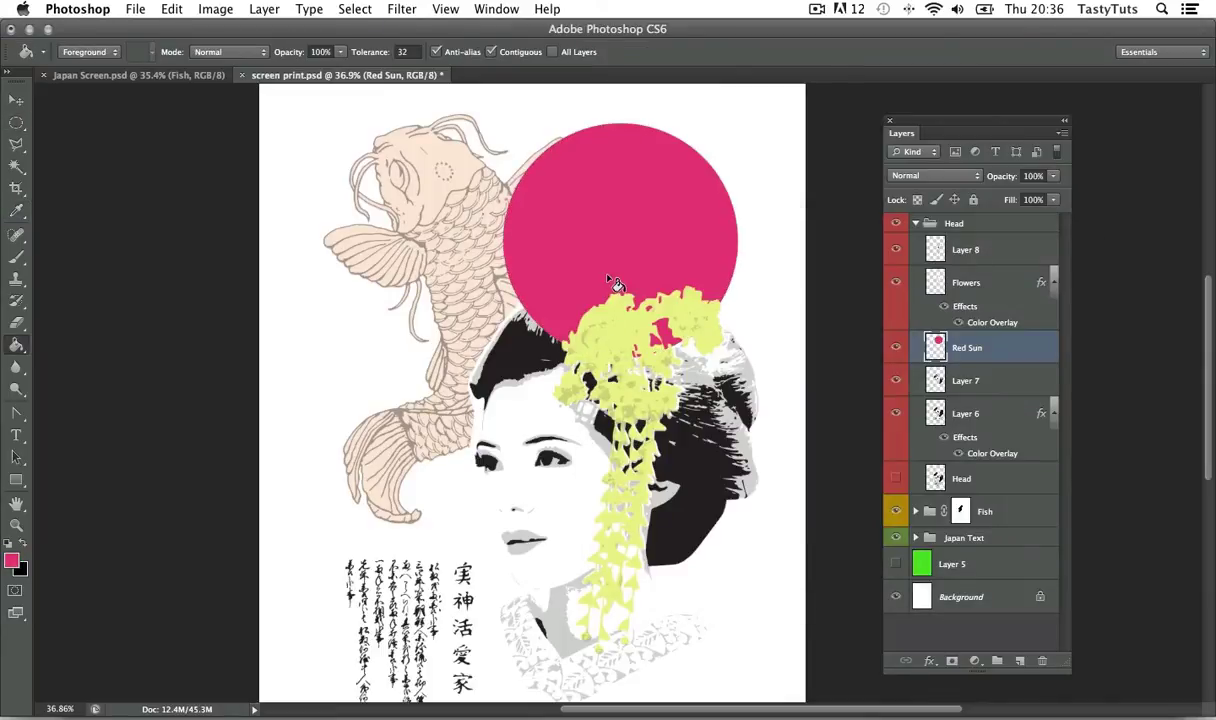
# - Move the sun down slightly behind the hair flowers and set its layer's blend mode to Multiply
pyautogui.press('v')
pyautogui.moveTo(620, 271); pyautogui.dragTo(613, 300)
pyautogui.click(906, 178)
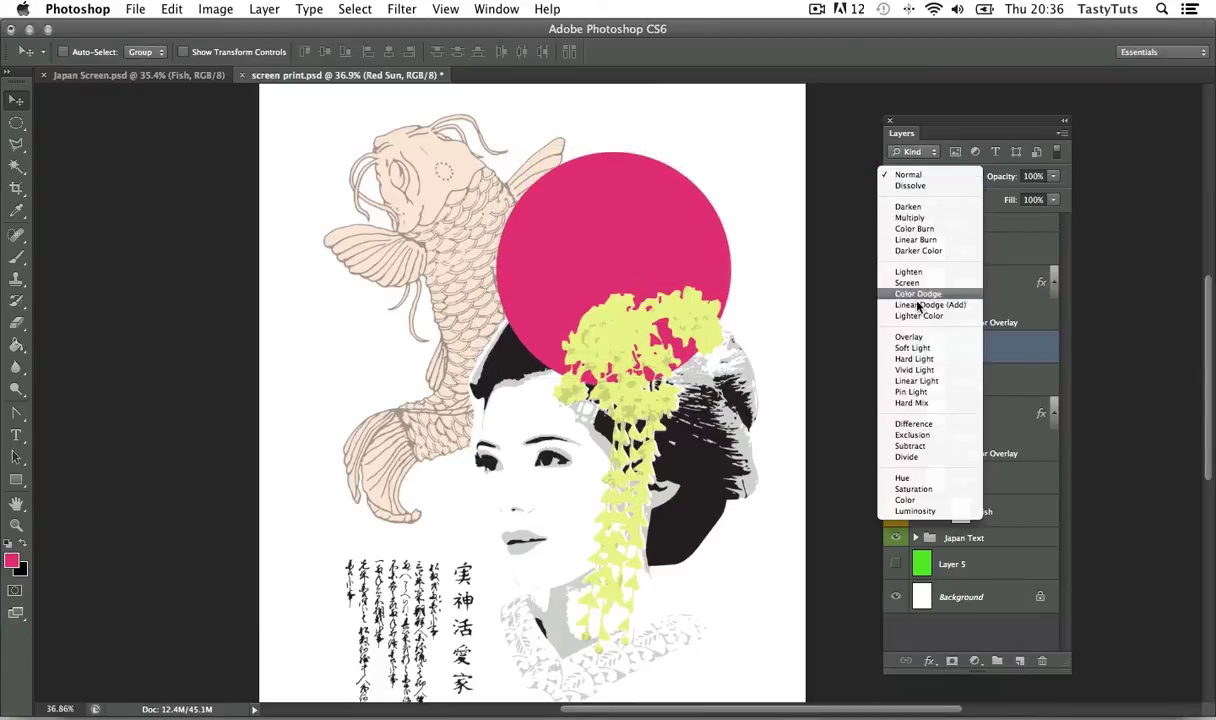
pyautogui.click(910, 217)
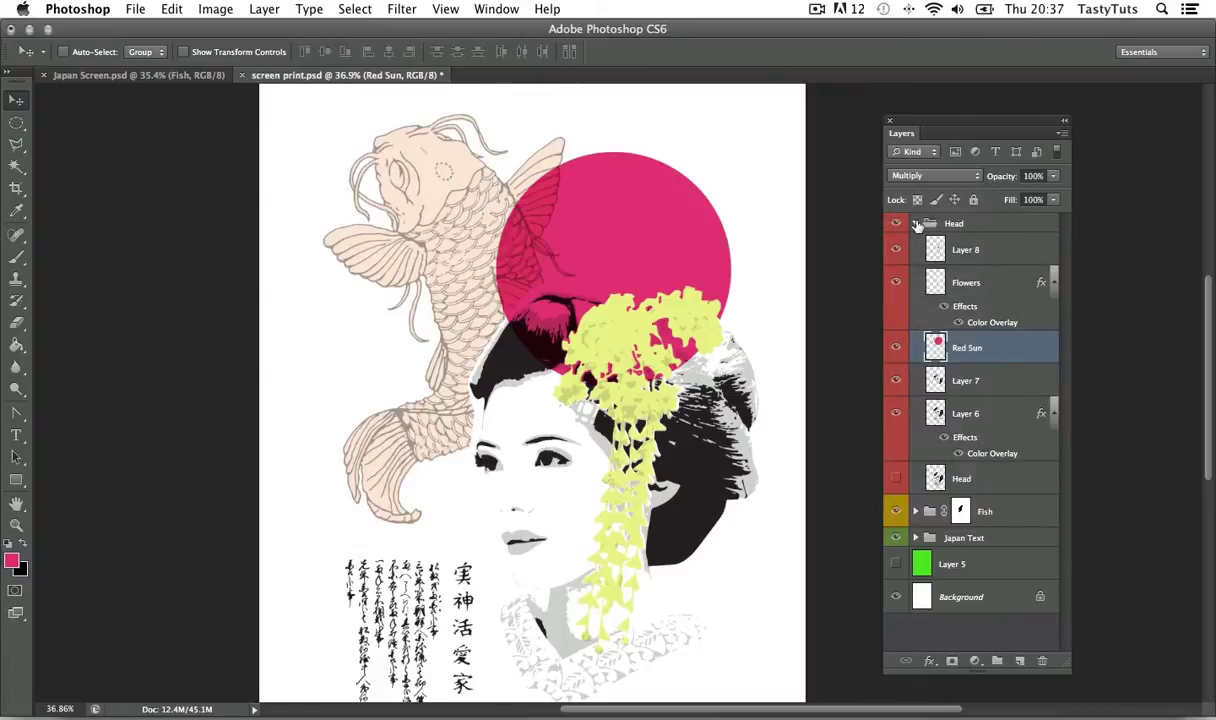
# - Nudge the sun slightly further down over the woman's hair
pyautogui.press('z')
pyautogui.moveTo(605, 274); pyautogui.dragTo(437, 273)
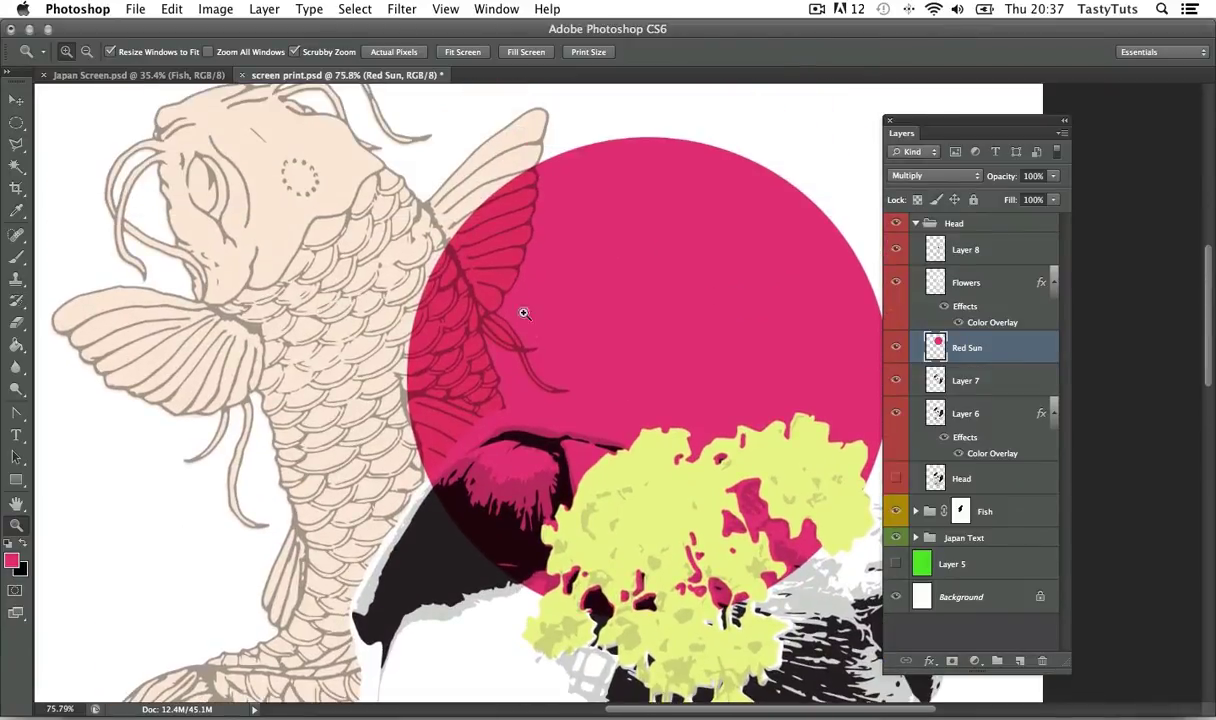
pyautogui.press('v')
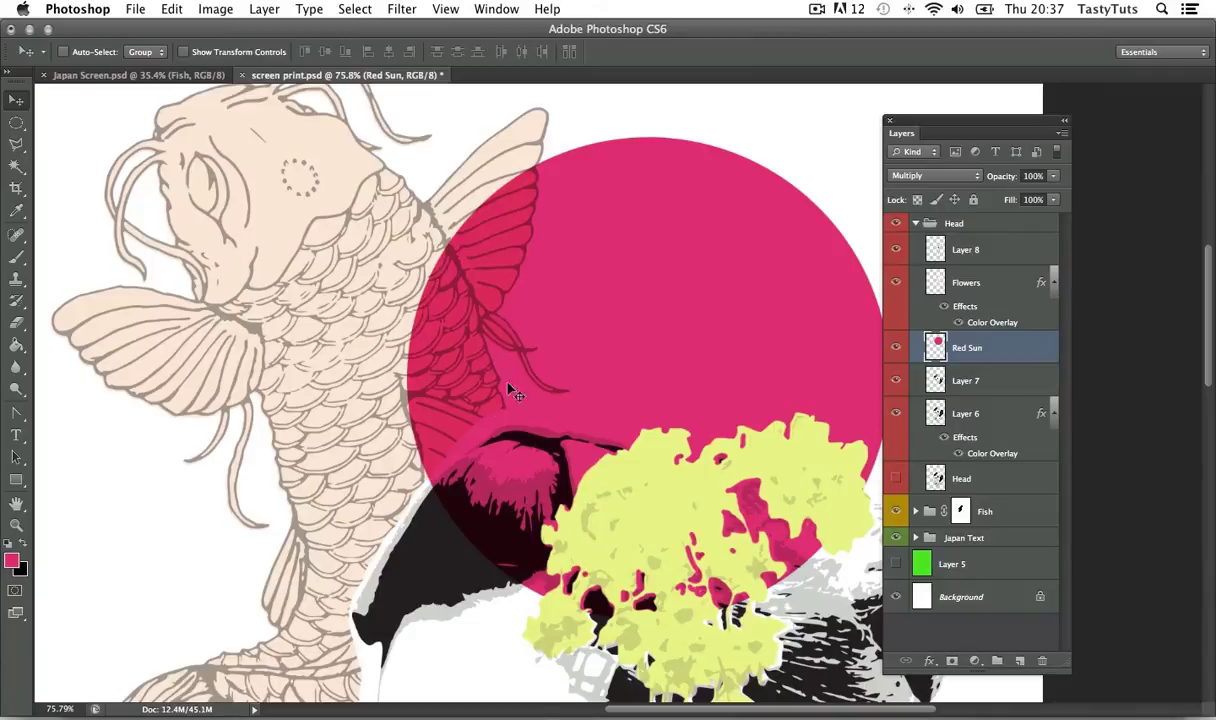
pyautogui.moveTo(689, 334); pyautogui.dragTo(624, 258)
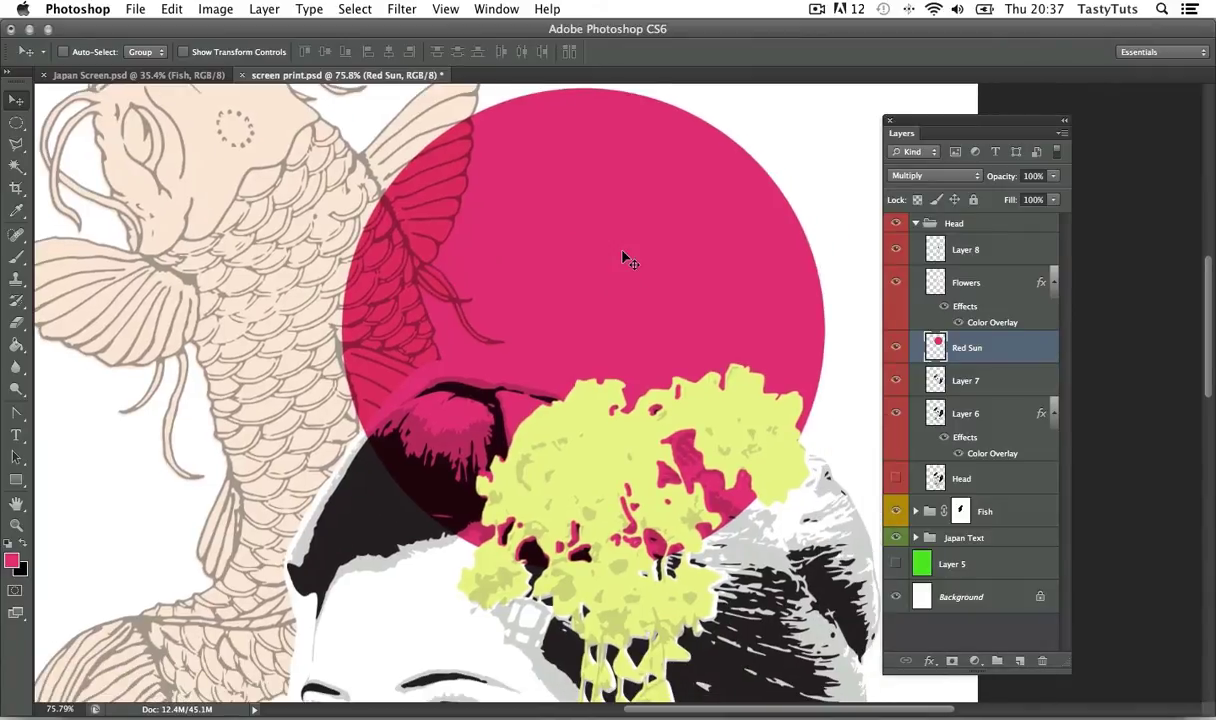
pyautogui.hotkey('shift', 'Down')
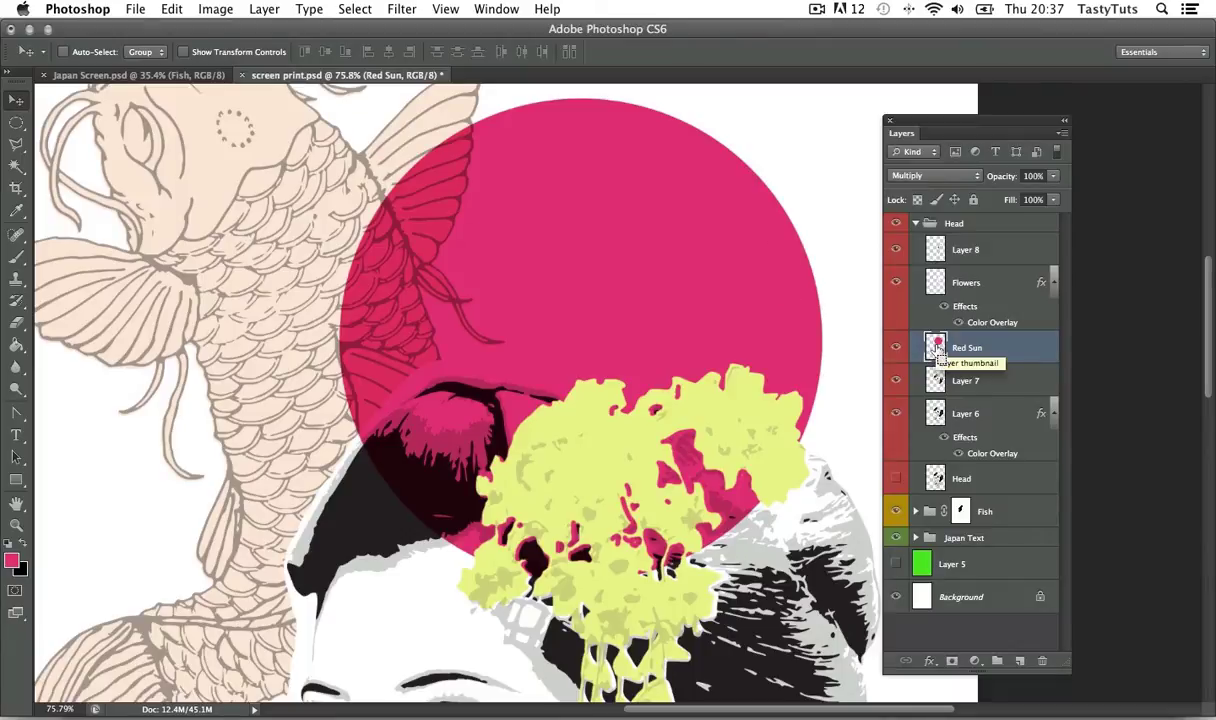
# - Load the Red Sun layer's outline as a selection, delete that area from the Fish layer in the Fish group, and deselect
pyautogui.keyDown('super'); pyautogui.click(936, 347); pyautogui.keyUp('super')
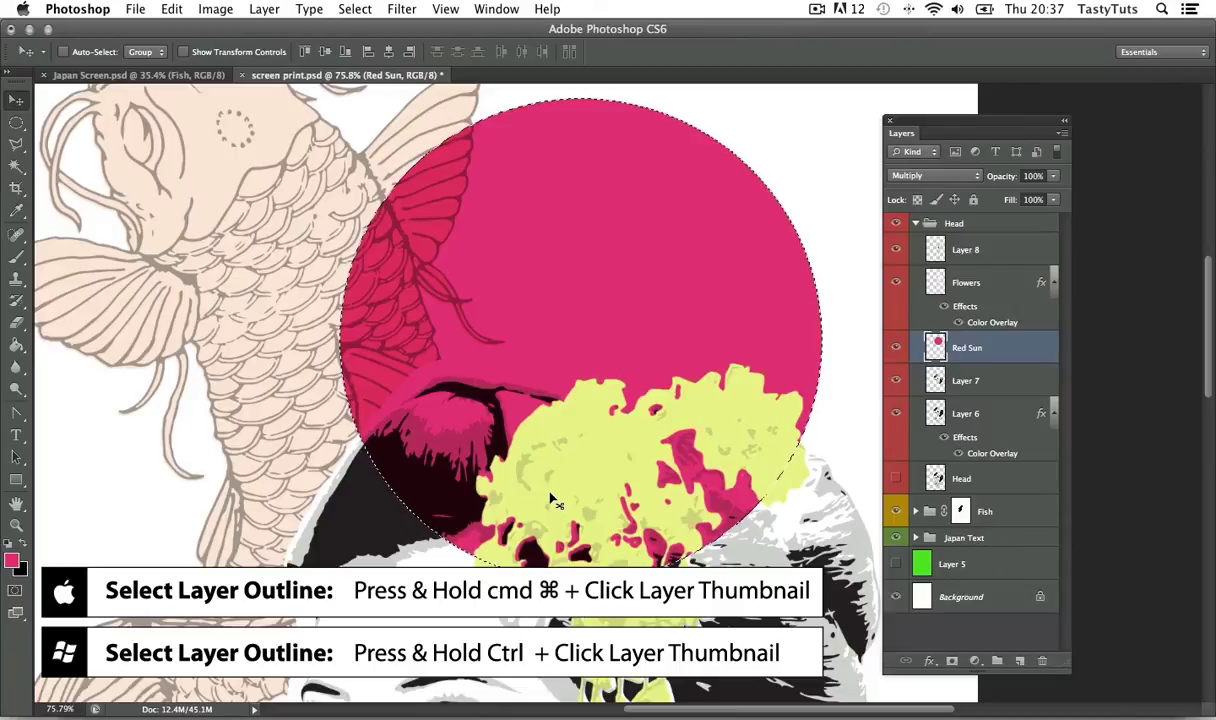
pyautogui.click(915, 511)
pyautogui.click(940, 577)
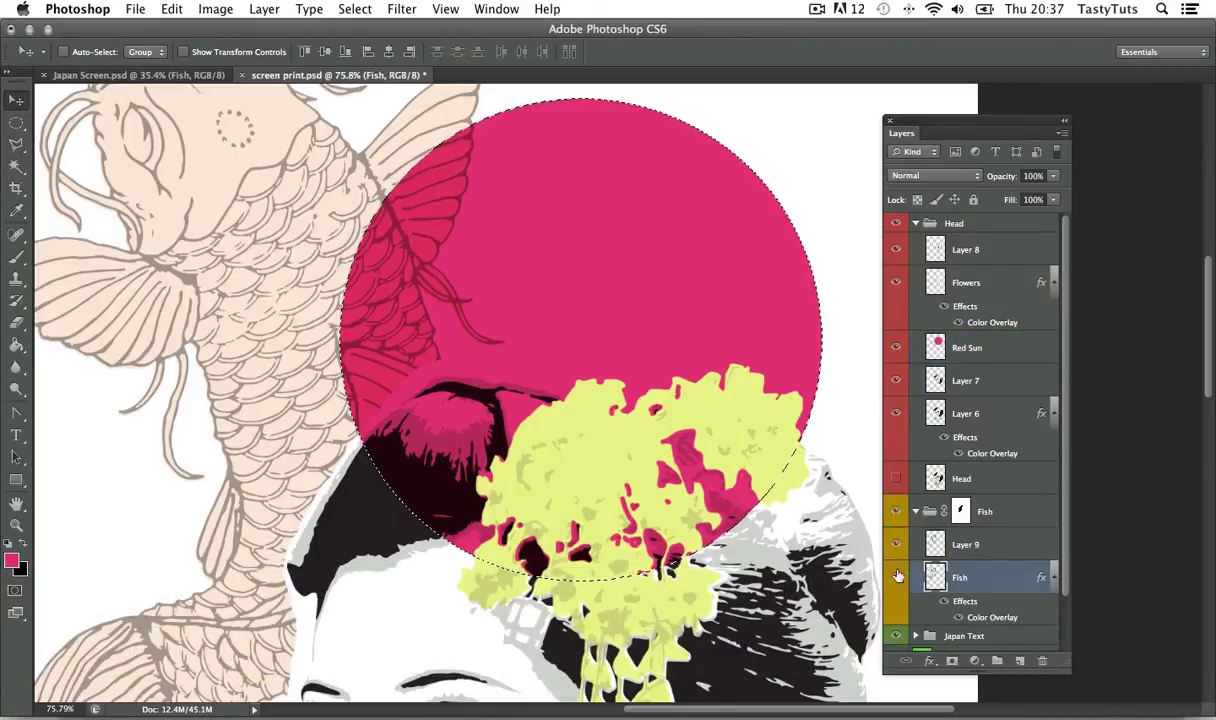
pyautogui.click(896, 577)
pyautogui.click(896, 577)
pyautogui.click(896, 577)
pyautogui.click(896, 577)
pyautogui.click(896, 577)
pyautogui.click(896, 577)
pyautogui.moveTo(477, 303); pyautogui.dragTo(502, 326)
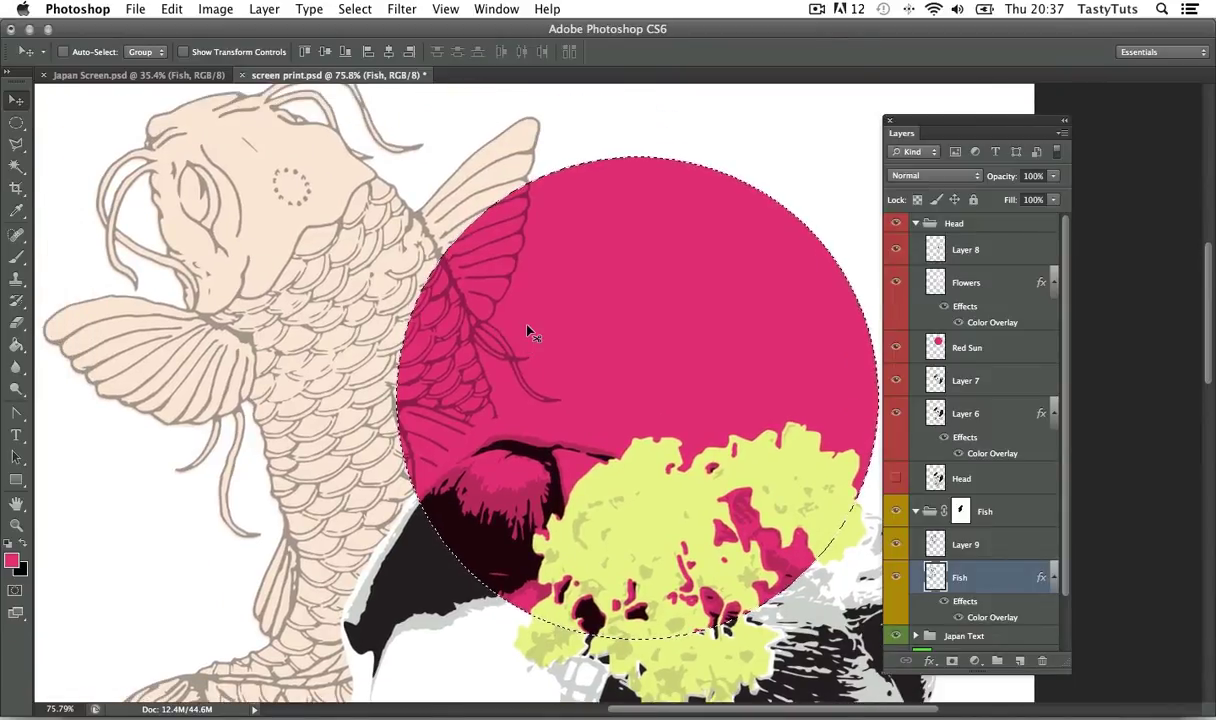
pyautogui.press('super+d')
# - Collapse the Head and Fish groups, expand the Japan Text group, and check what Layer 11 contains by toggling its visibility
pyautogui.press('z')
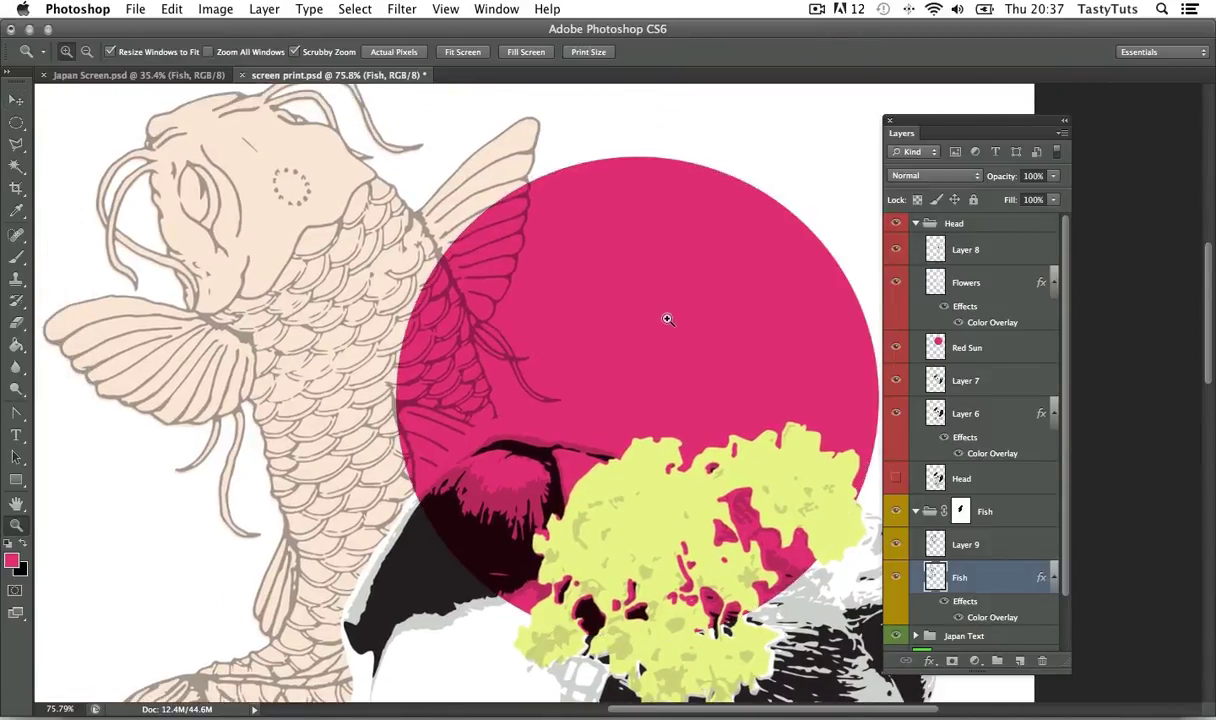
pyautogui.moveTo(662, 323); pyautogui.dragTo(619, 345)
pyautogui.scroll(-5, 700, 400)
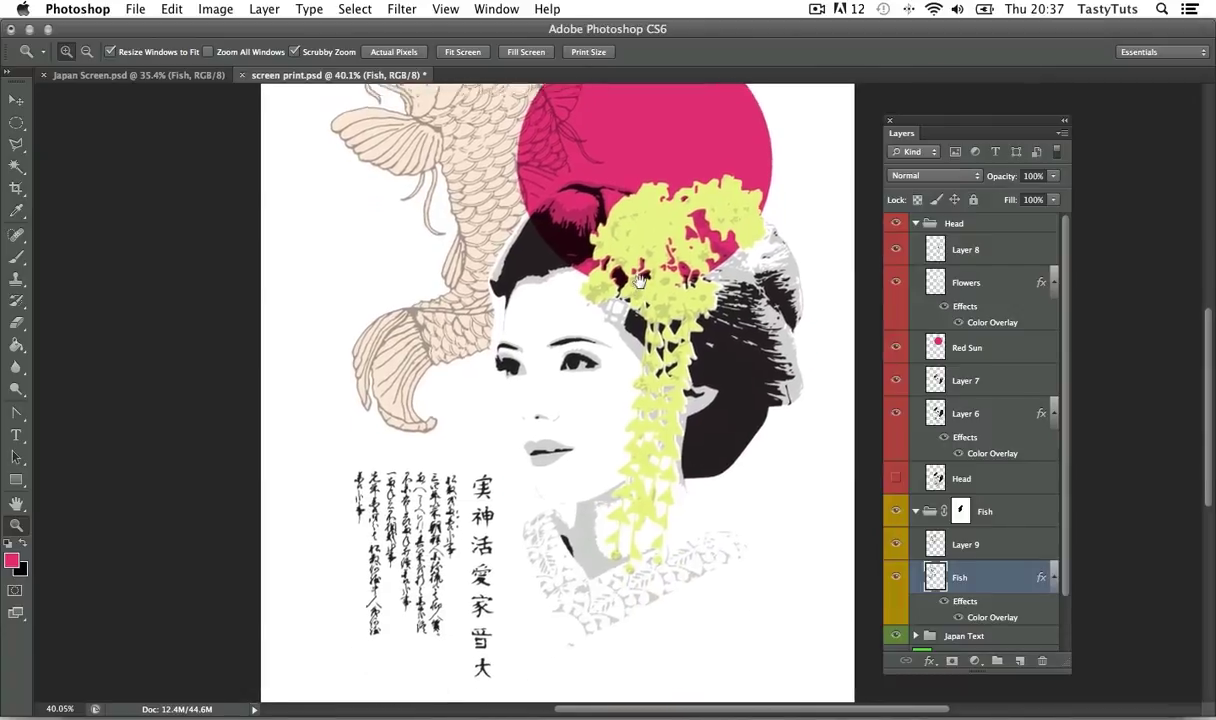
pyautogui.keyDown('super'); pyautogui.click(915, 512); pyautogui.keyUp('super')
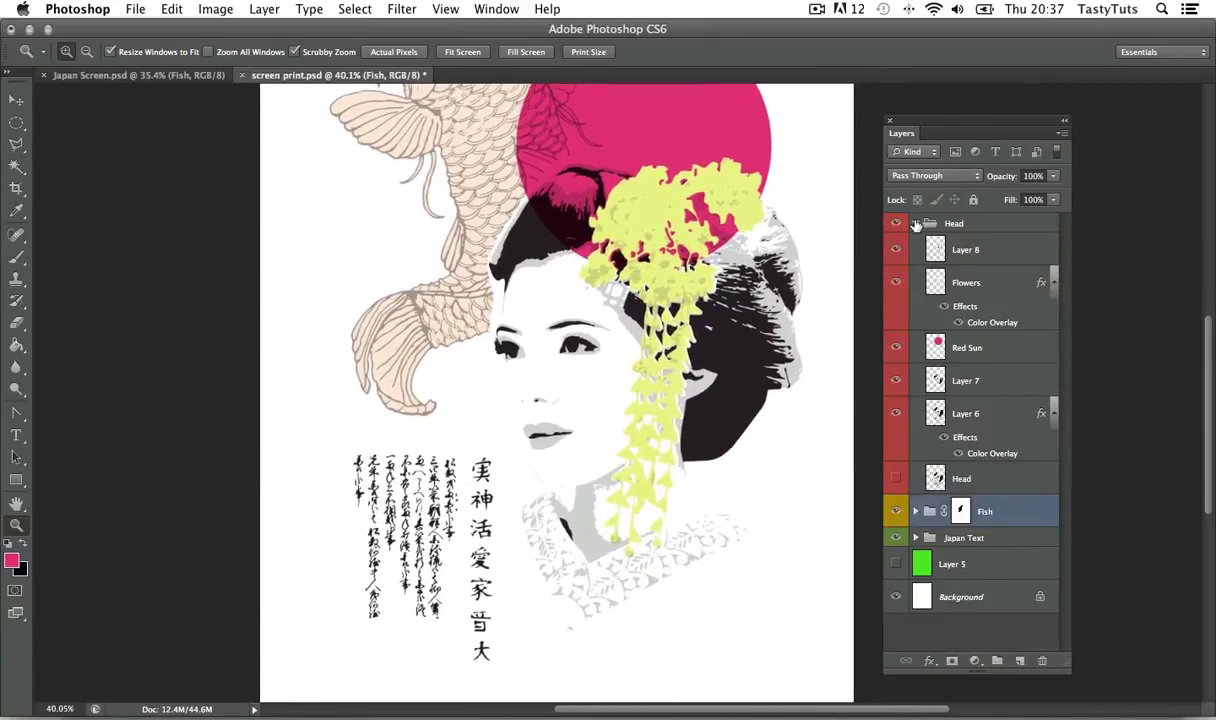
pyautogui.click(916, 276)
pyautogui.click(896, 303)
pyautogui.click(896, 303)
# - Apply a Color Overlay to Layer 10's large Japanese characters, sampling the sun's pink e02e71
pyautogui.doubleClick(1003, 336)
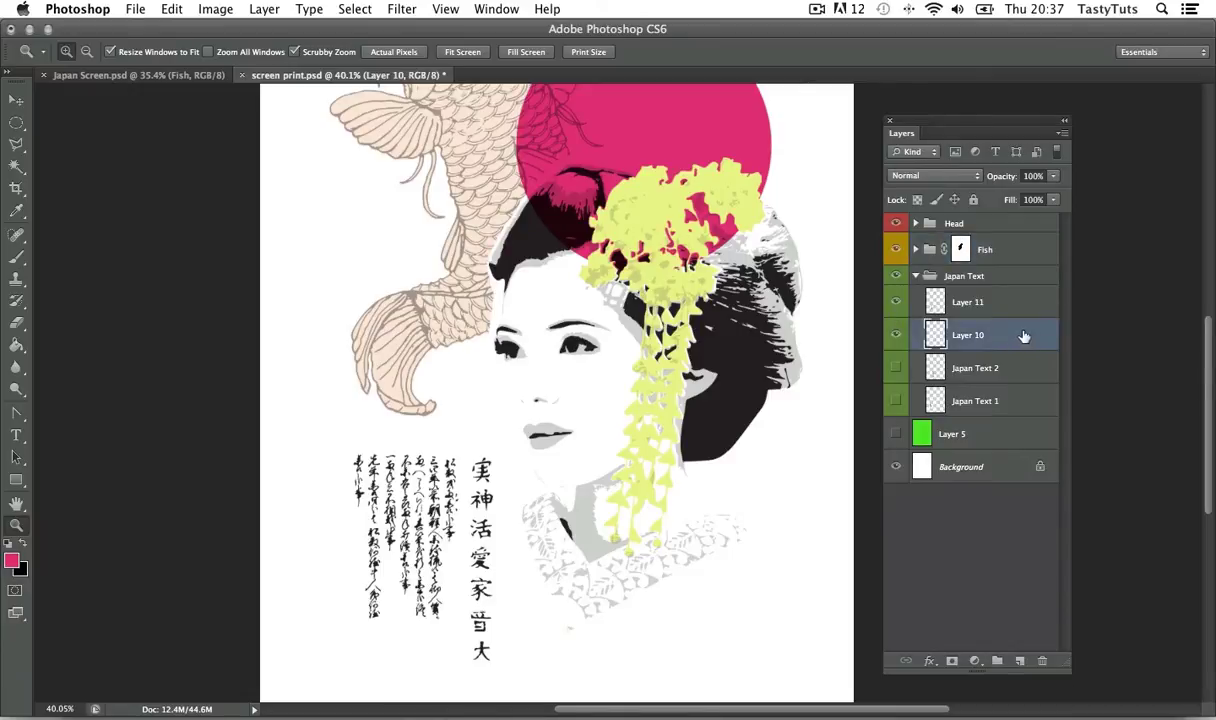
pyautogui.click(770, 399)
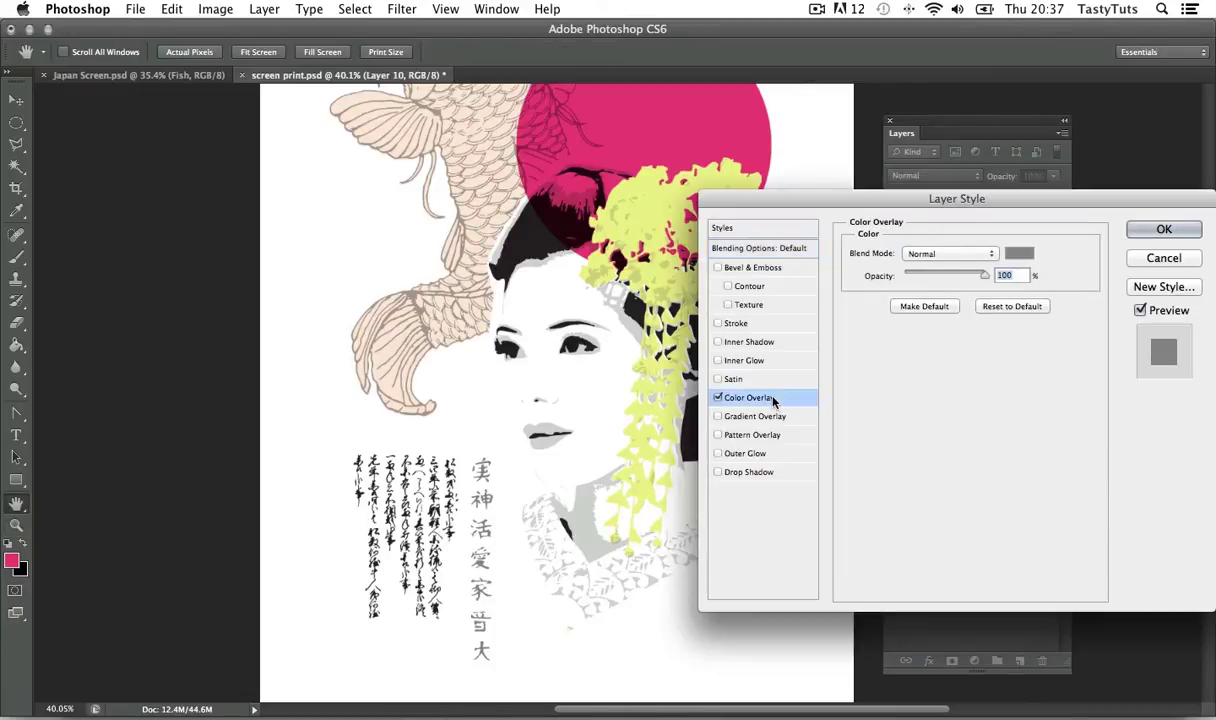
pyautogui.click(1019, 253)
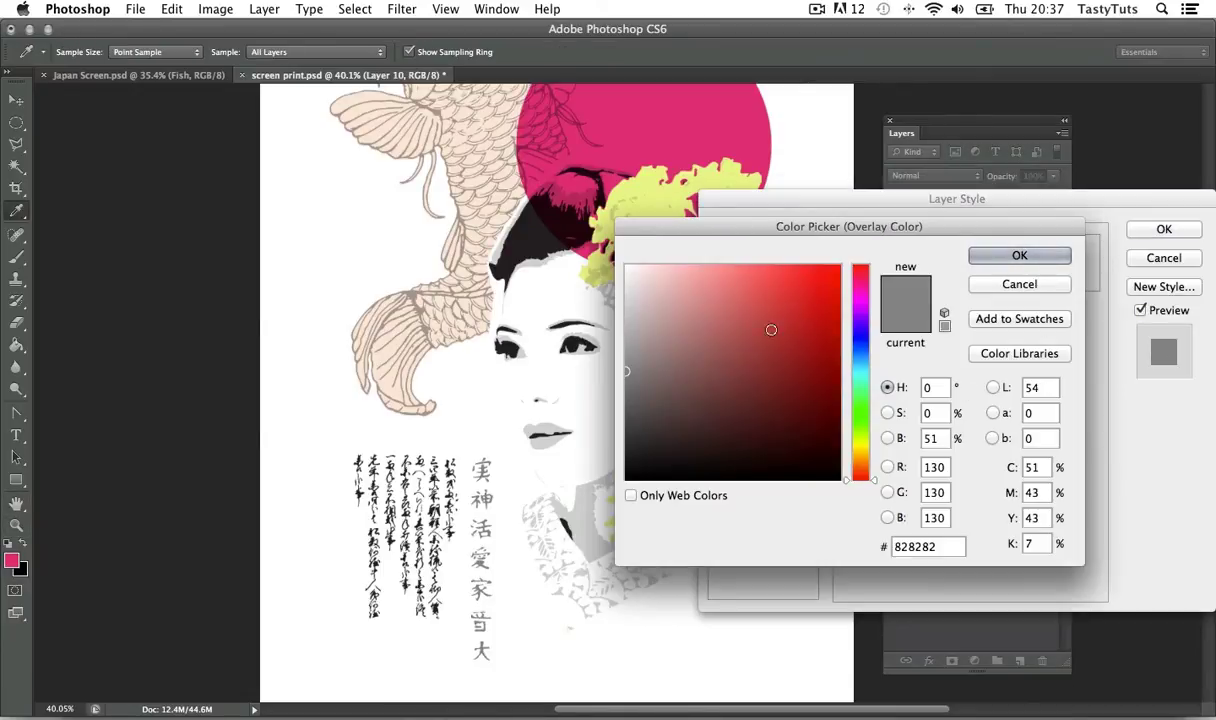
pyautogui.click(657, 118)
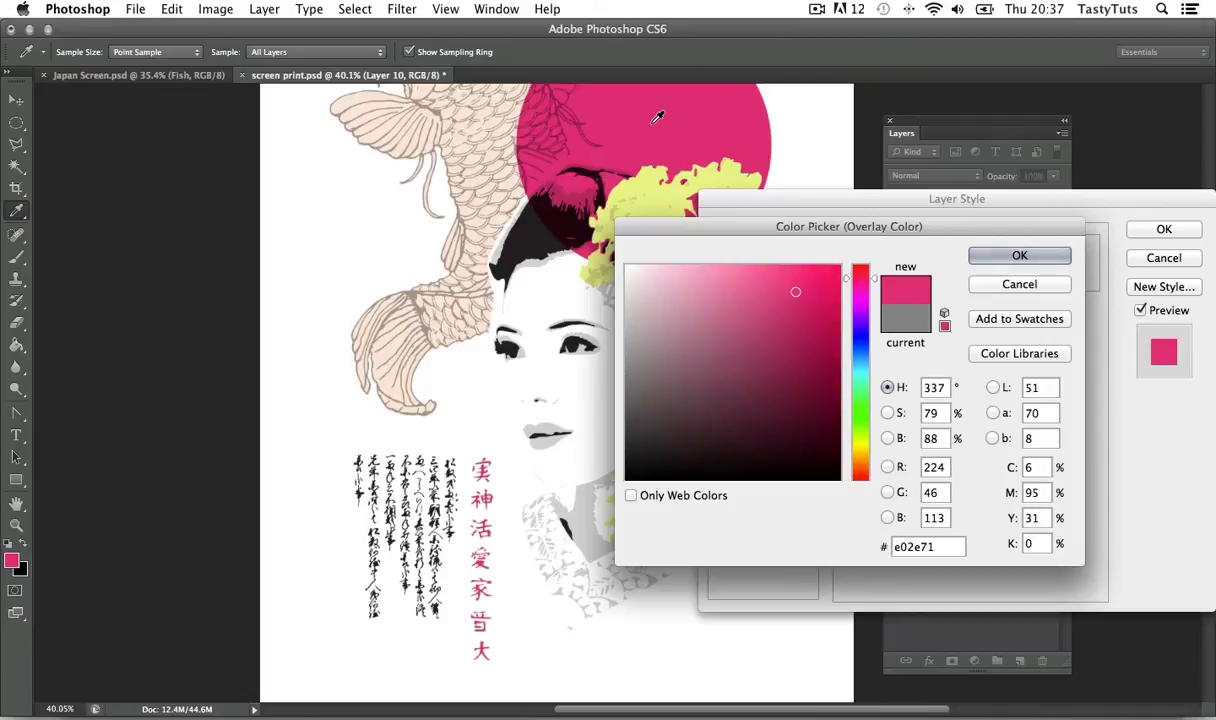
pyautogui.click(975, 256)
pyautogui.click(1162, 231)
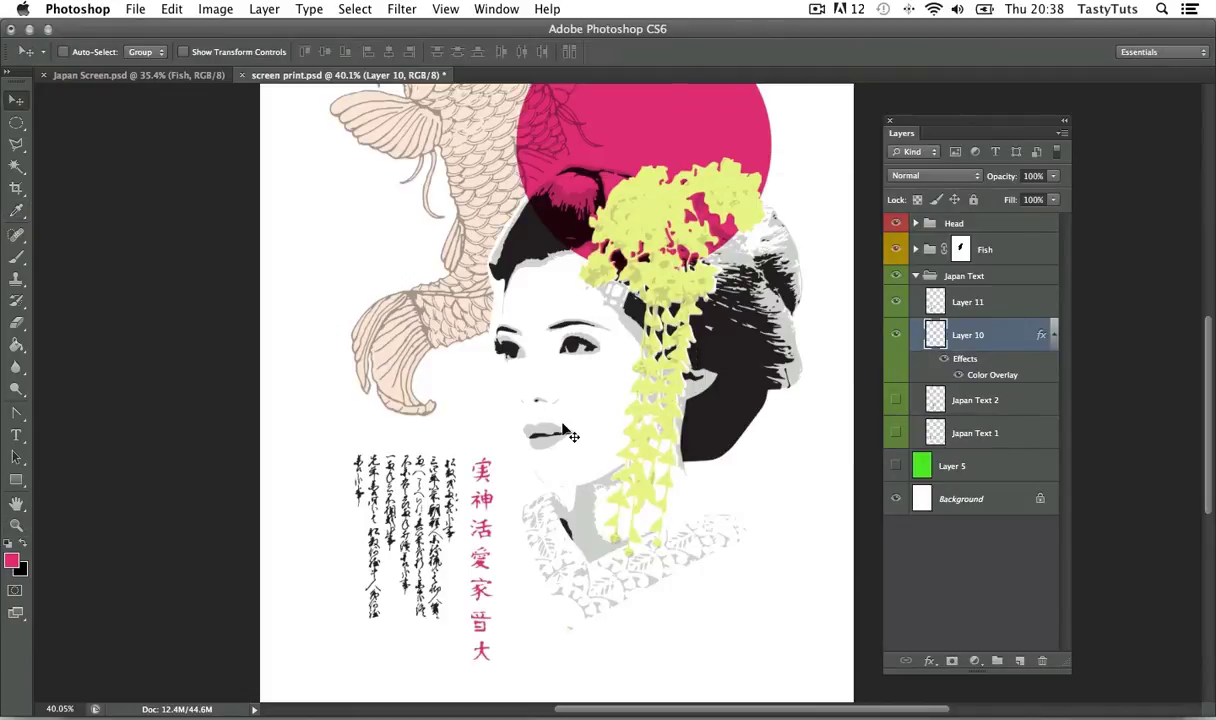
# - Collapse the Japan Text group, expand the Head group, and make Layer 6 active for work on the lips
pyautogui.moveTo(527, 430); pyautogui.dragTo(545, 375)
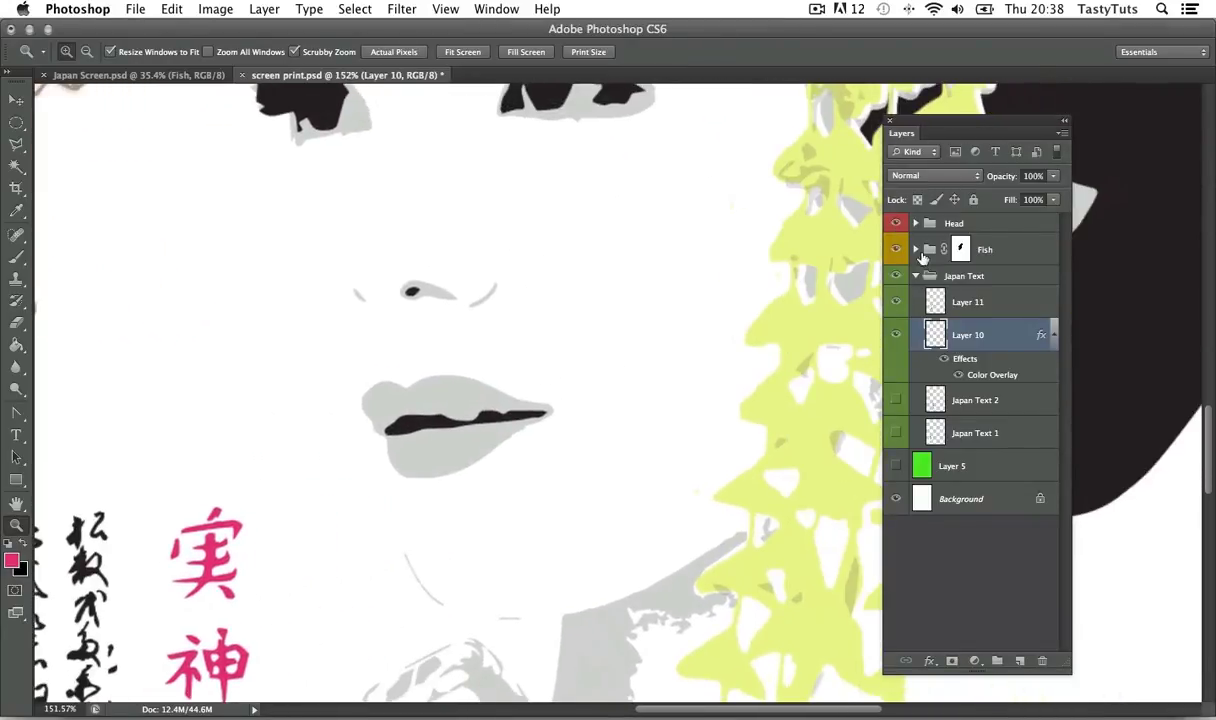
pyautogui.click(915, 277)
pyautogui.click(915, 223)
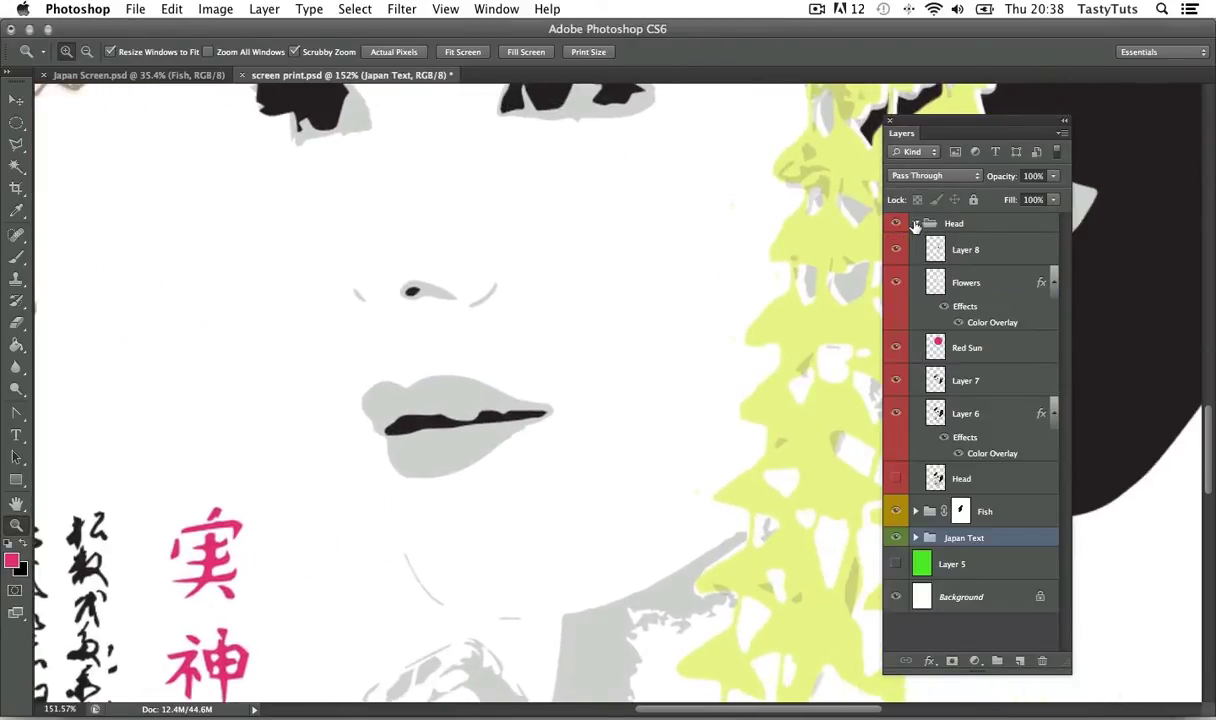
pyautogui.click(925, 413)
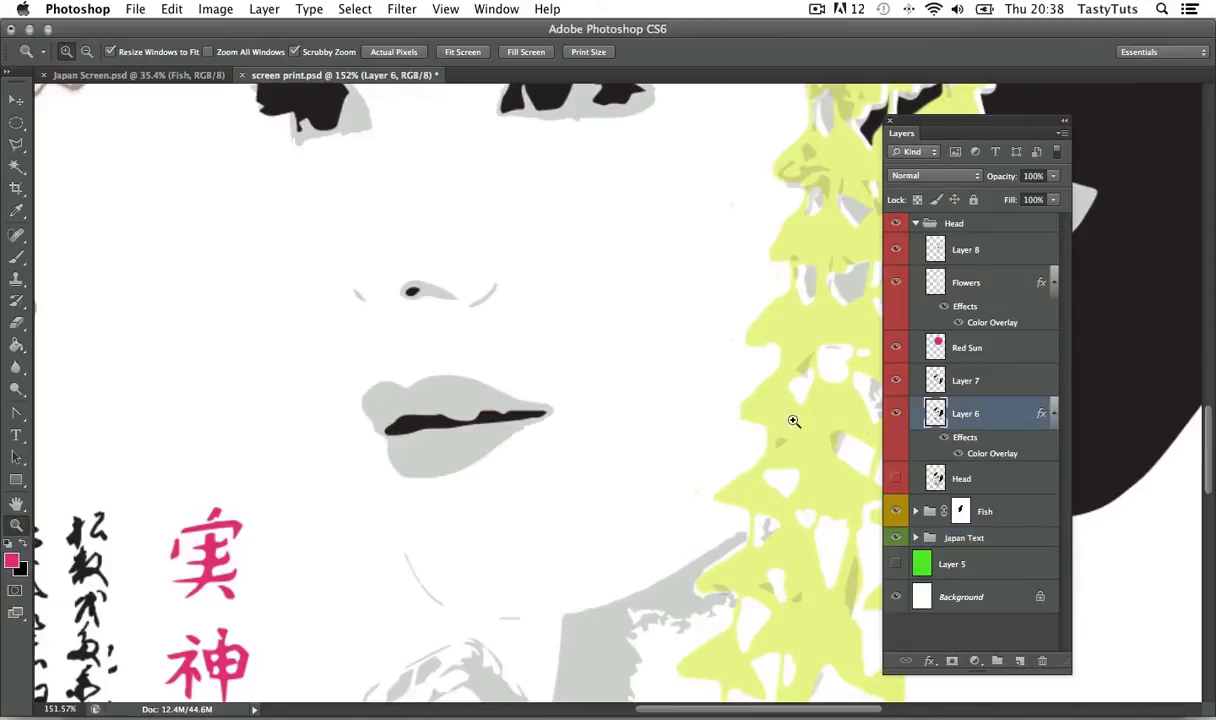
# - Outline the lips with the Polygonal Lasso, cut them from Layer 6, and paste them in place on their own layer
pyautogui.press('l')
pyautogui.click(342, 354)
pyautogui.click(462, 349)
pyautogui.click(558, 360)
pyautogui.click(595, 390)
pyautogui.click(578, 453)
pyautogui.click(496, 490)
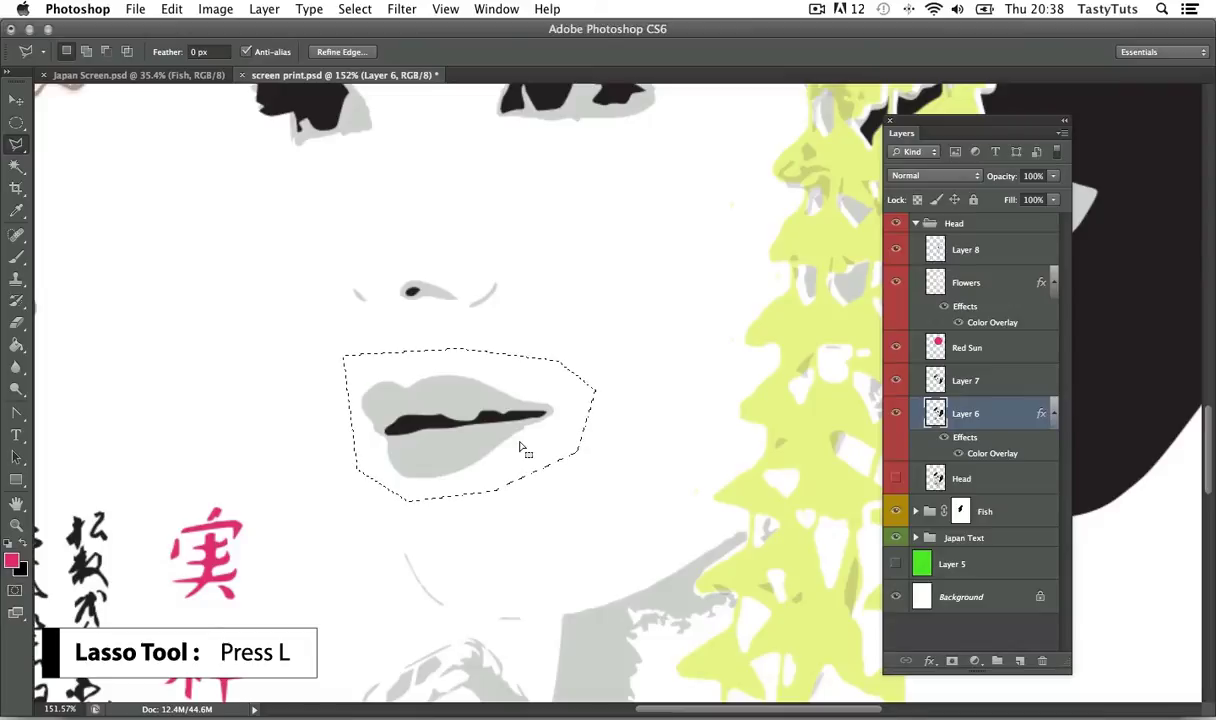
pyautogui.press('super+x')
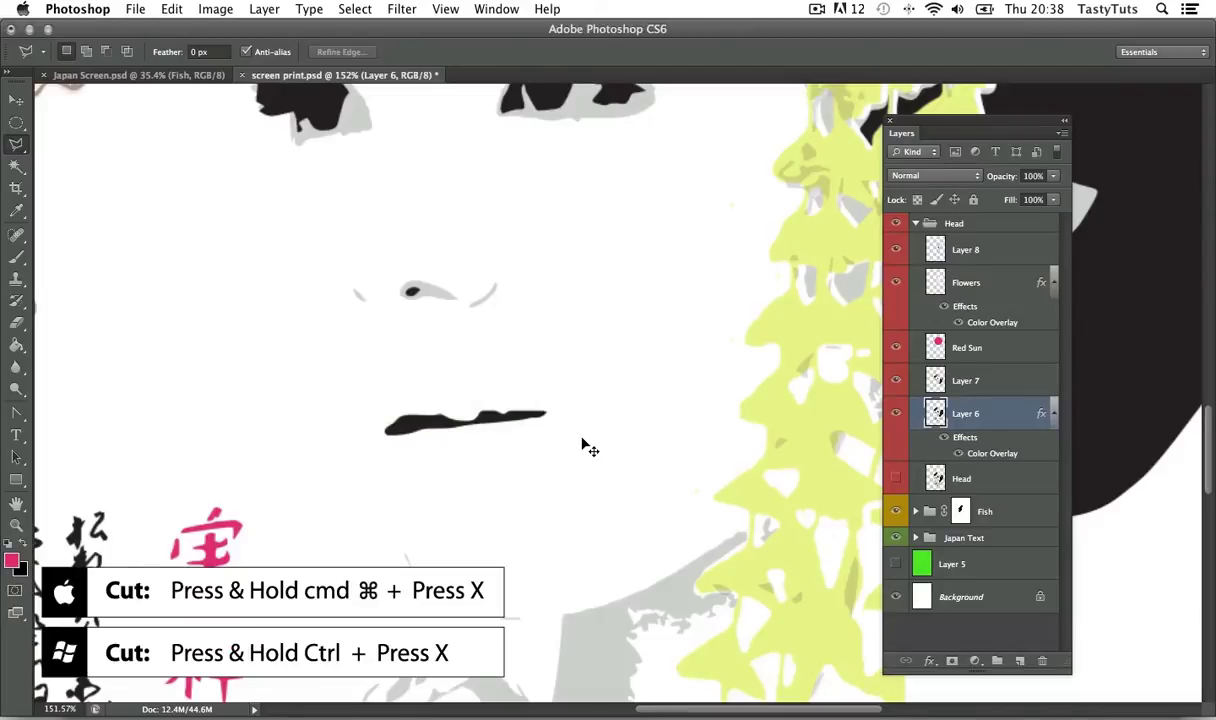
pyautogui.press('super+v')
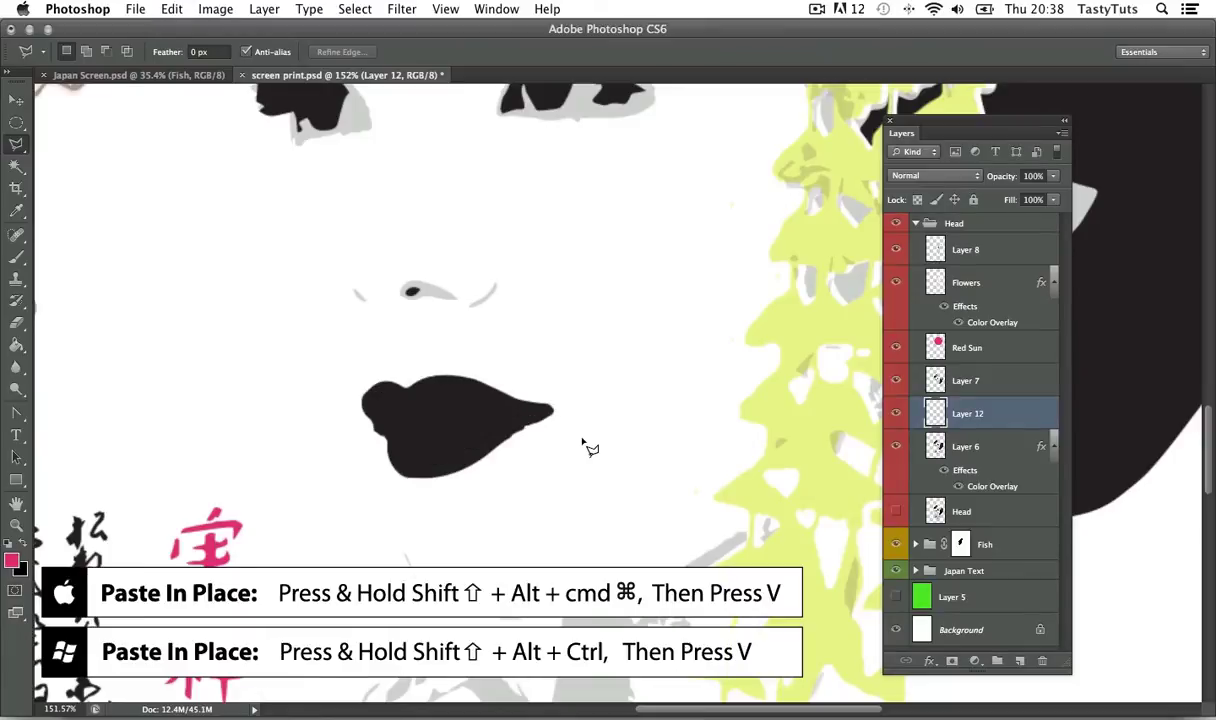
# - Apply a Color Overlay to the lips layer in pink e02e71 sampled from the large characters, and collapse the Head group
pyautogui.doubleClick(1018, 413)
pyautogui.click(758, 398)
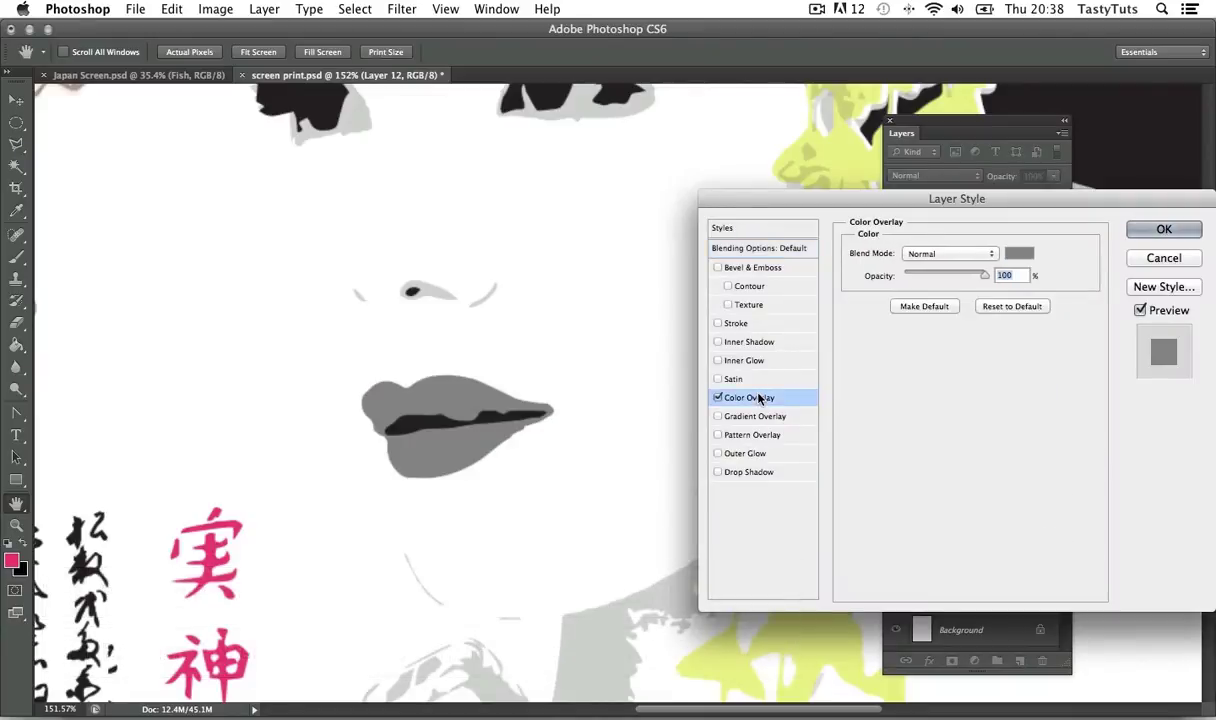
pyautogui.click(1019, 255)
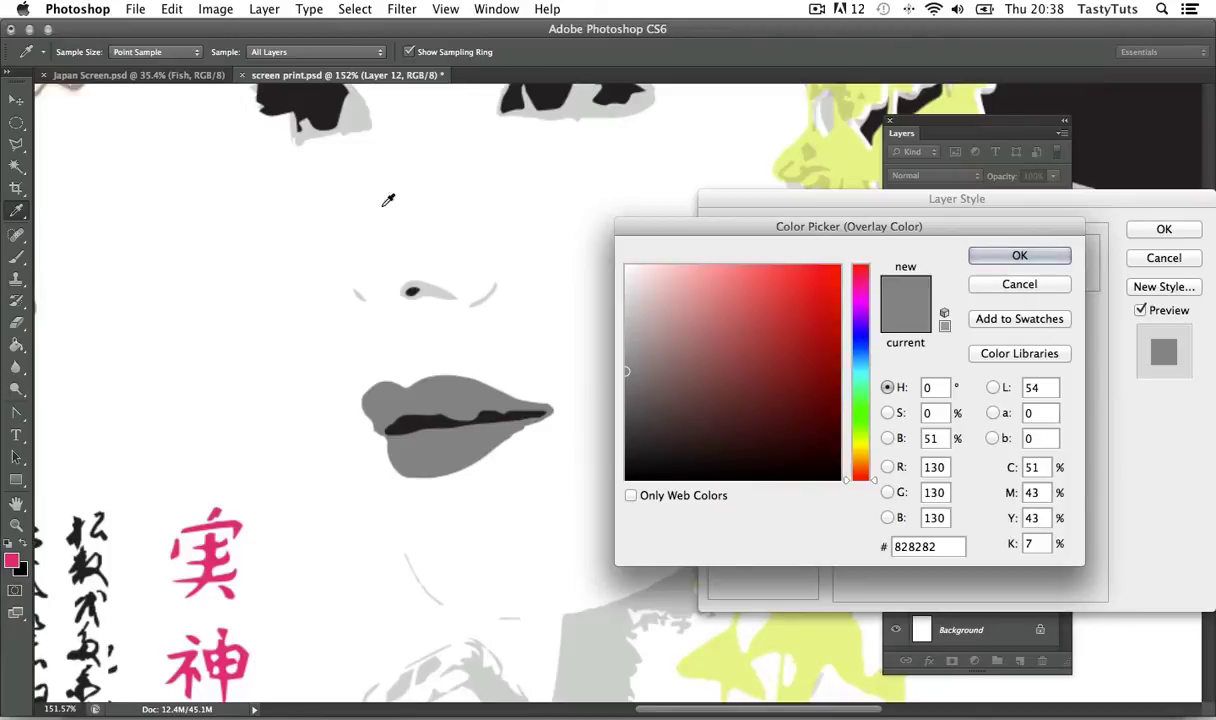
pyautogui.click(210, 535)
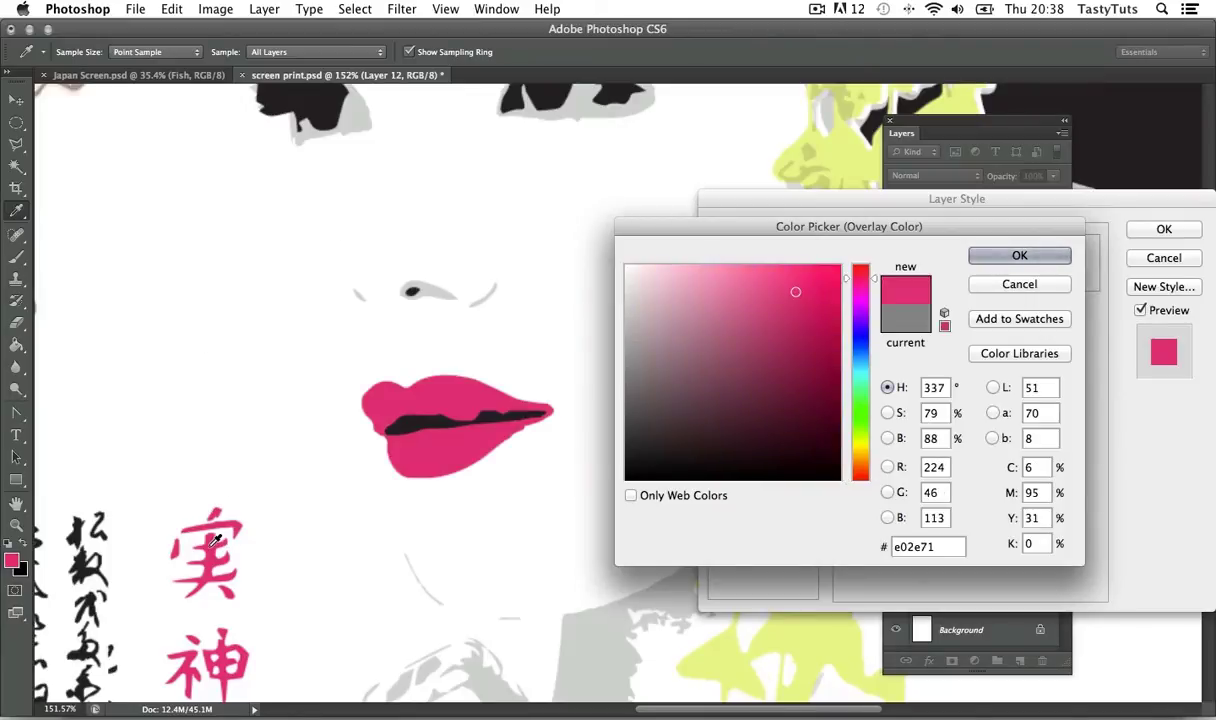
pyautogui.click(1019, 255)
pyautogui.click(1163, 231)
pyautogui.moveTo(546, 286); pyautogui.dragTo(456, 347)
pyautogui.moveTo(676, 384); pyautogui.dragTo(759, 348)
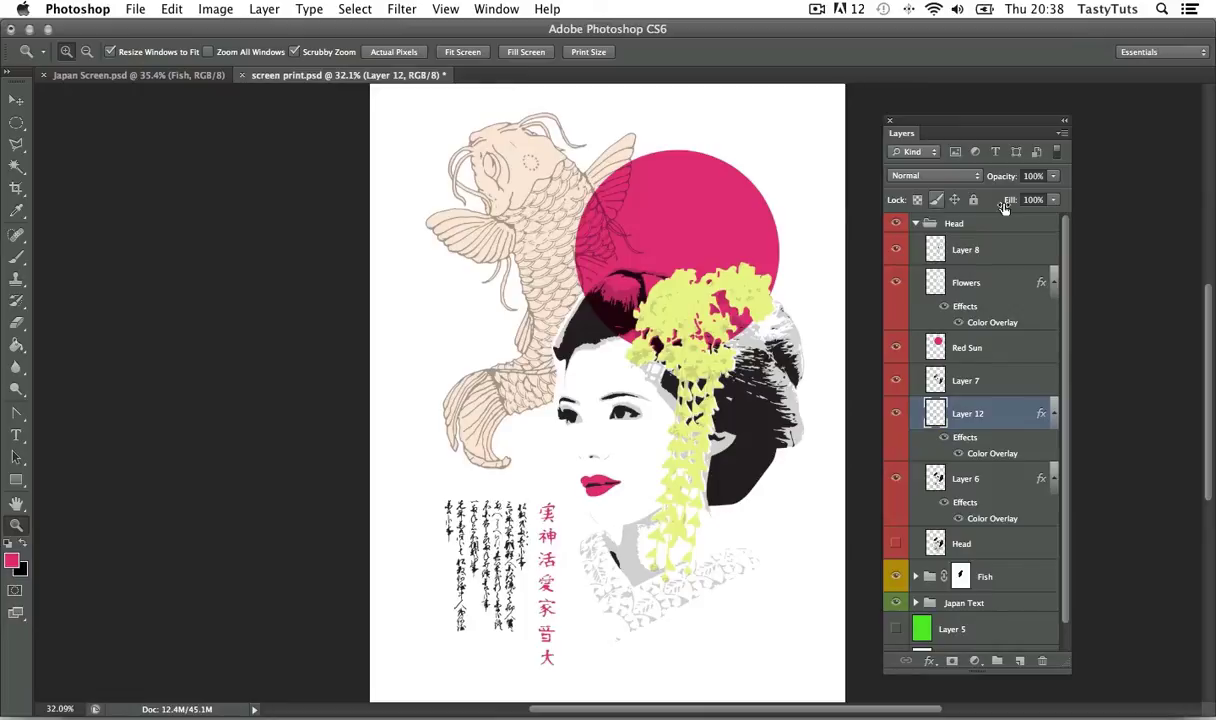
pyautogui.click(915, 224)
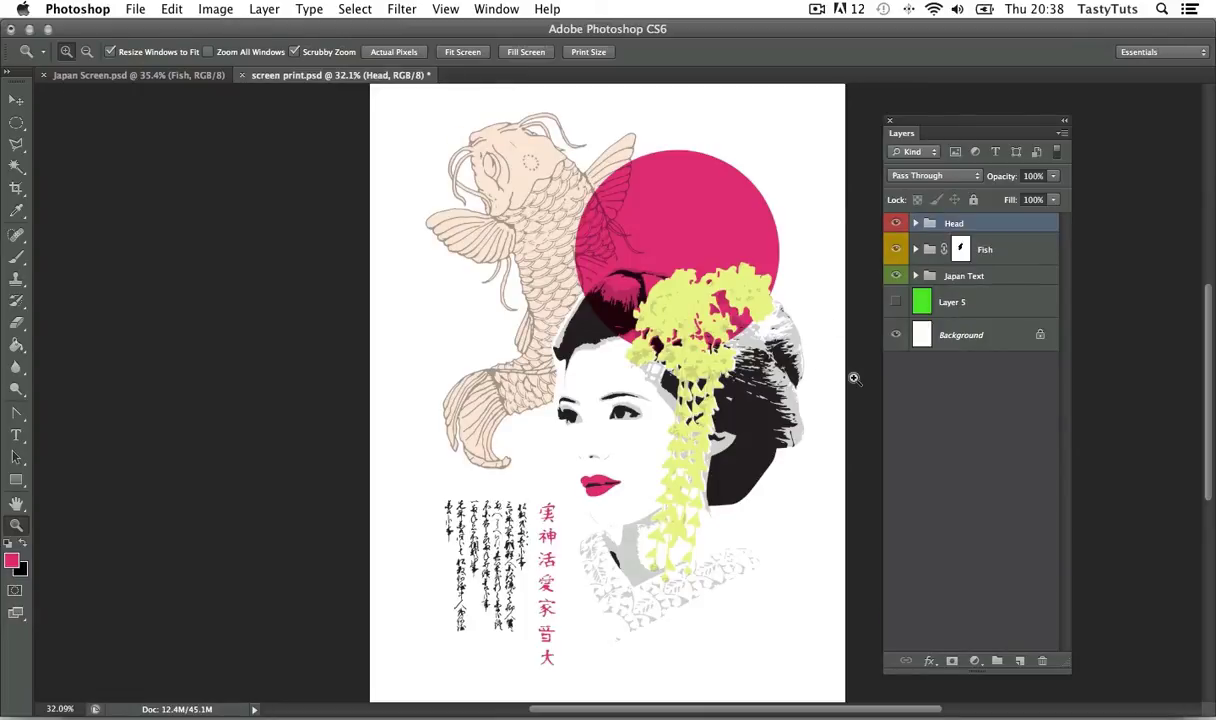
# - Expand the Fish group and shift the Fish colour layer slightly left and down, out of register with the koi's line art
pyautogui.press('v')
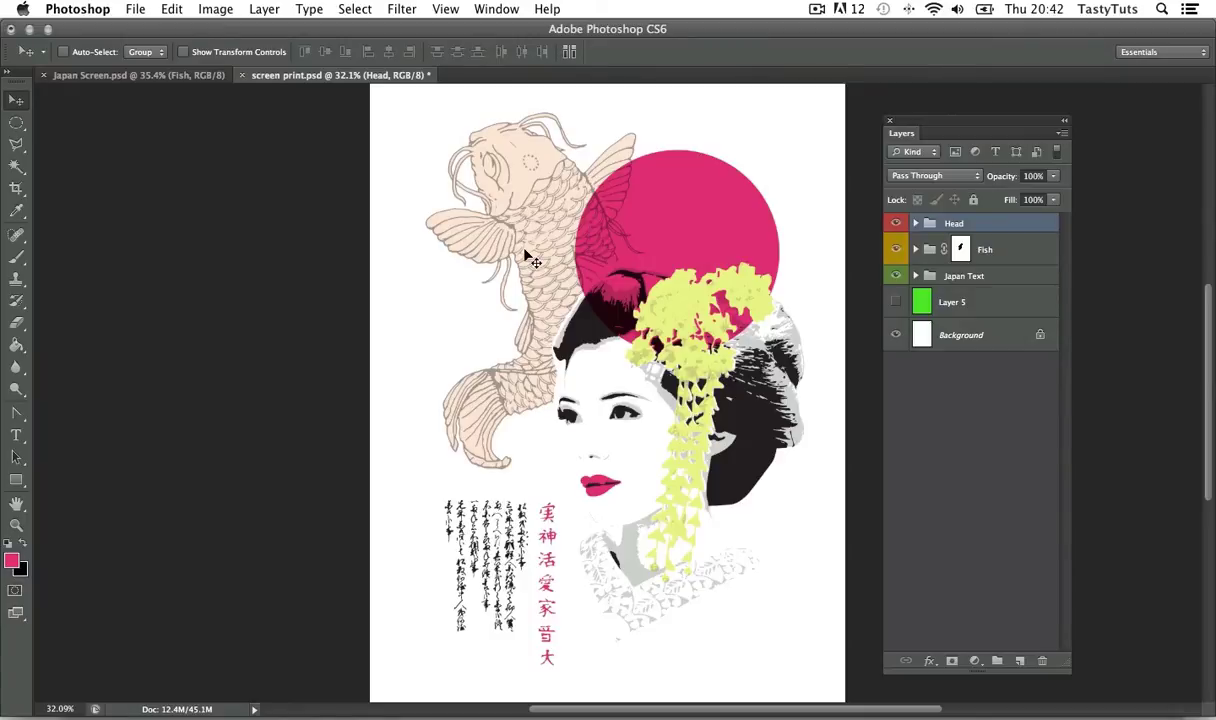
pyautogui.press('z')
pyautogui.moveTo(524, 258); pyautogui.dragTo(541, 387)
pyautogui.press('v')
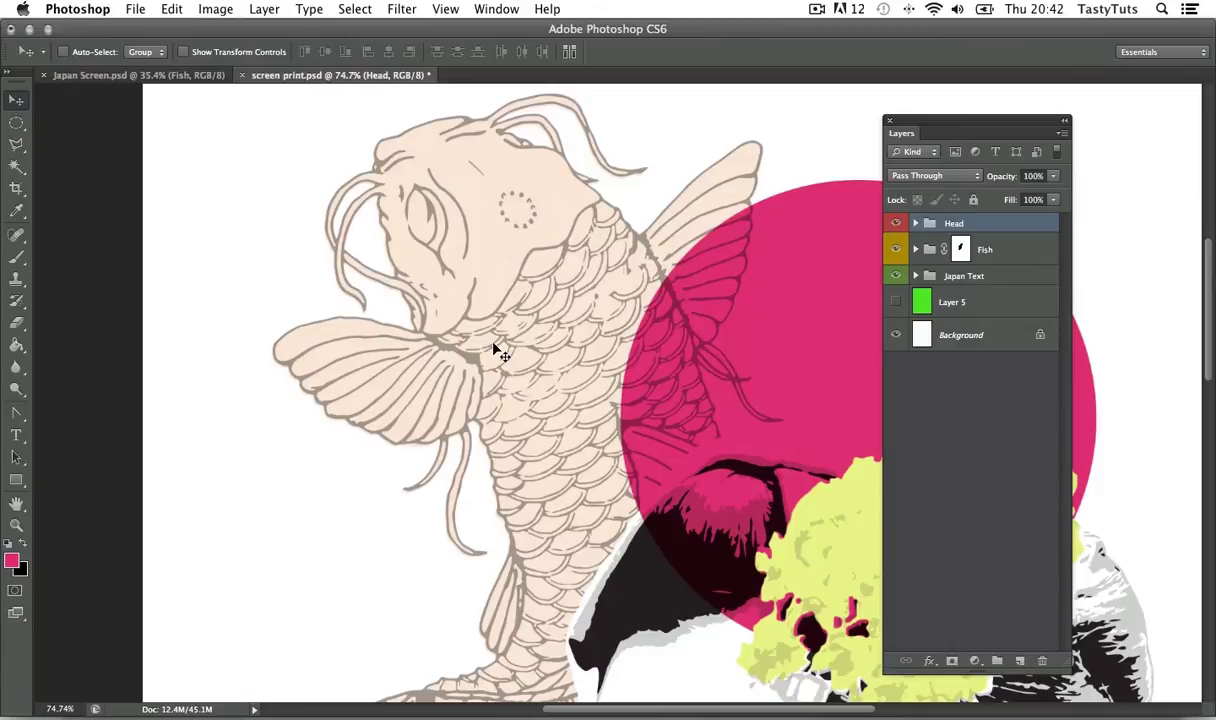
pyautogui.click(916, 249)
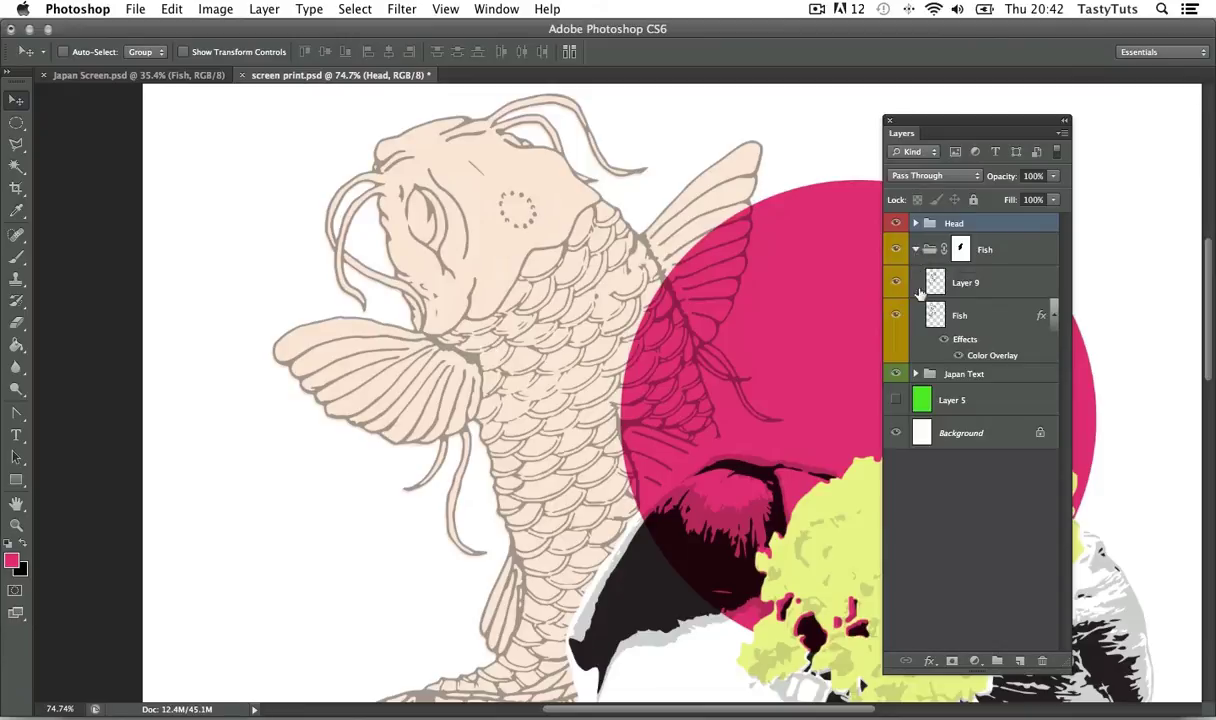
pyautogui.click(979, 316)
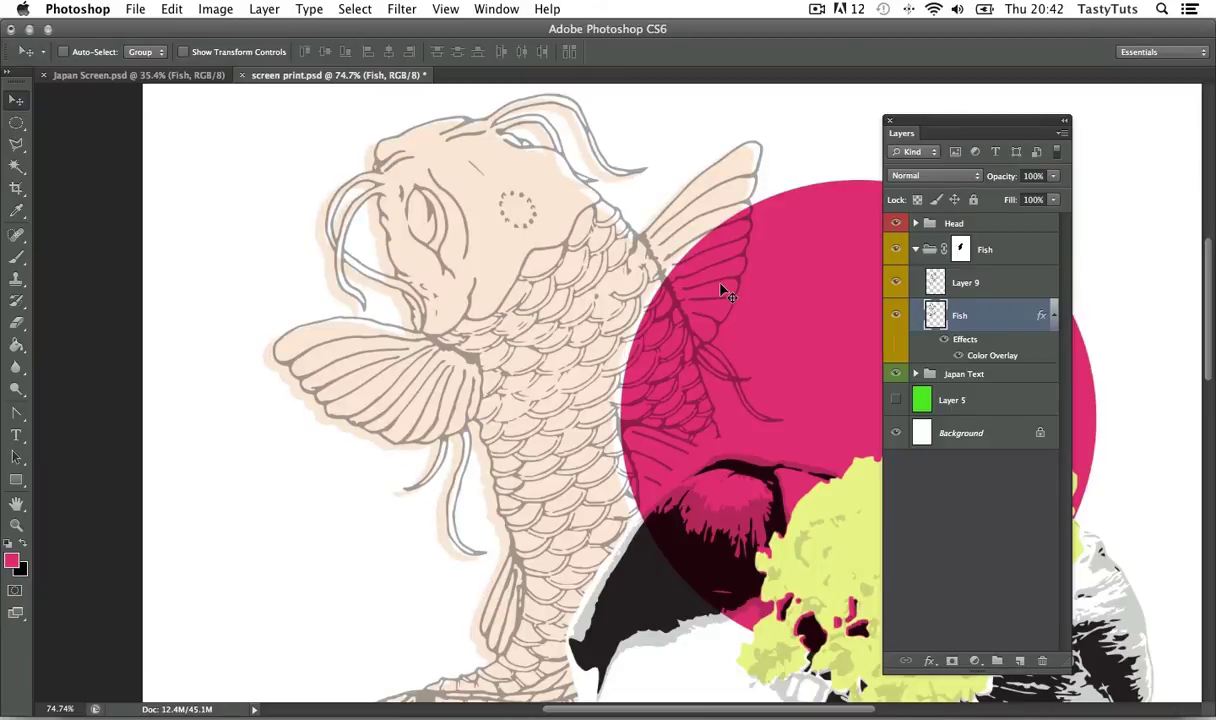
pyautogui.keyDown('alt'); pyautogui.click(718, 306); pyautogui.keyUp('alt')
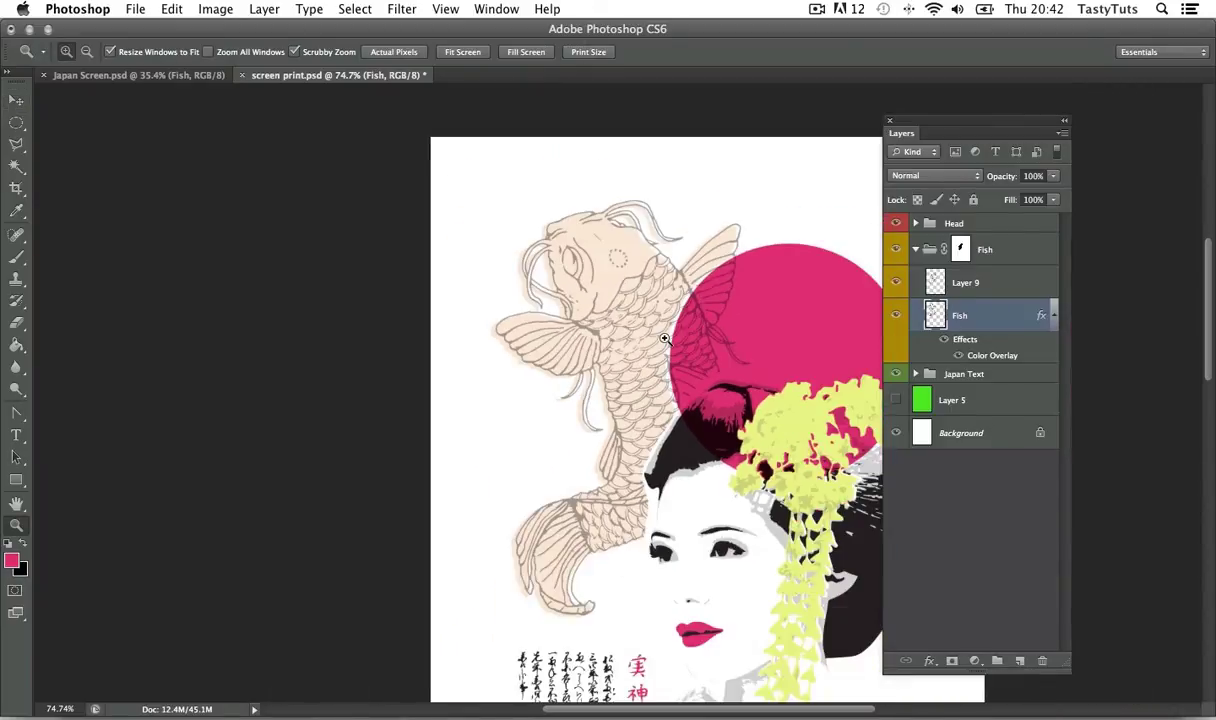
pyautogui.moveTo(697, 342); pyautogui.dragTo(605, 335)
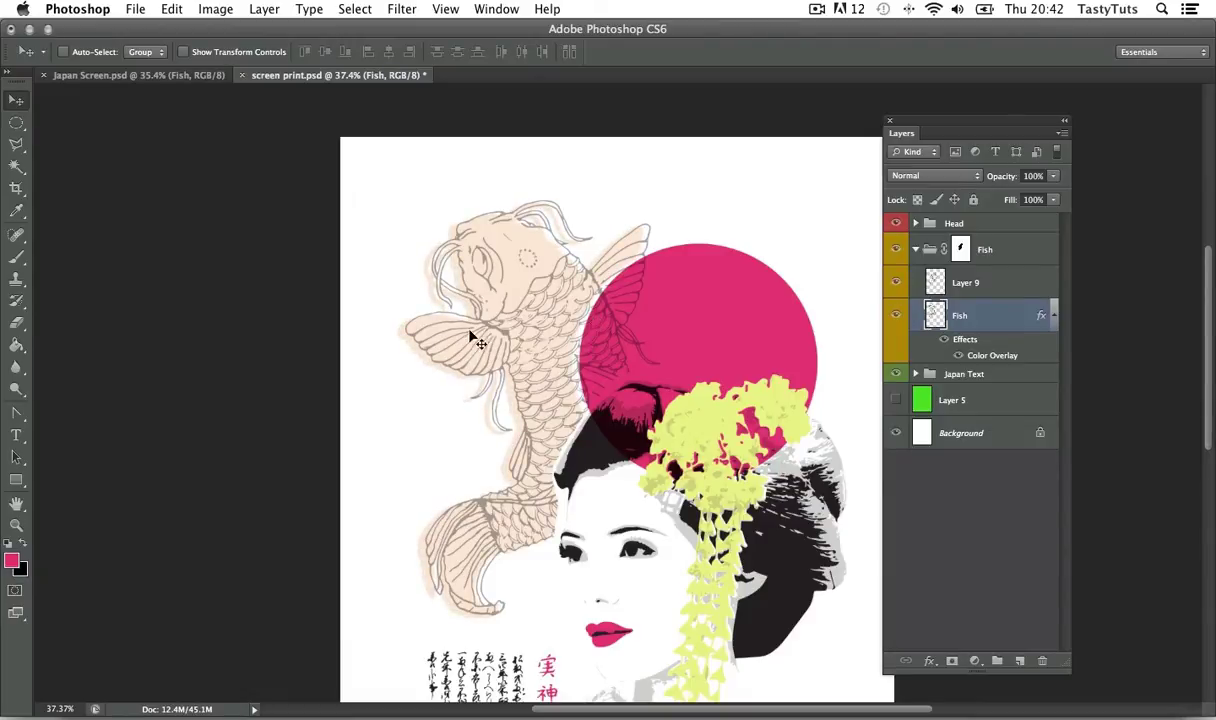
pyautogui.moveTo(488, 430); pyautogui.dragTo(428, 363)
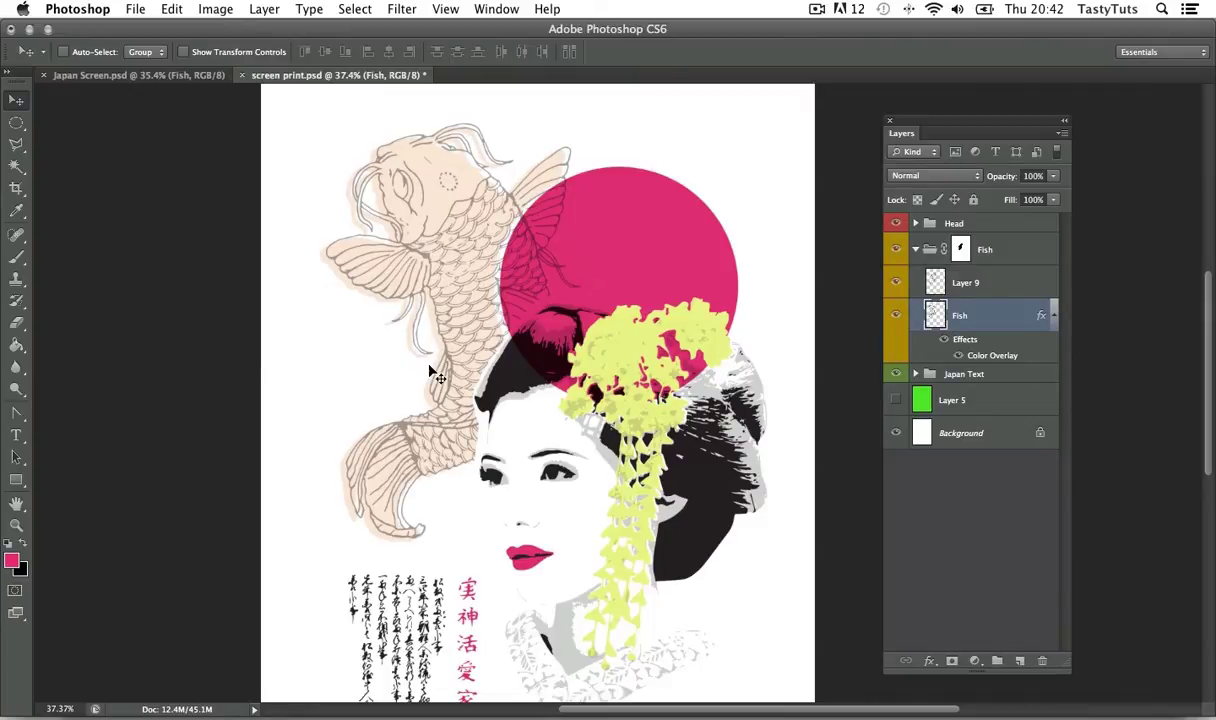
# - Make the Flowers layer in the Head group active and toggle its visibility to check how its colour sits against the flower details
pyautogui.press('z')
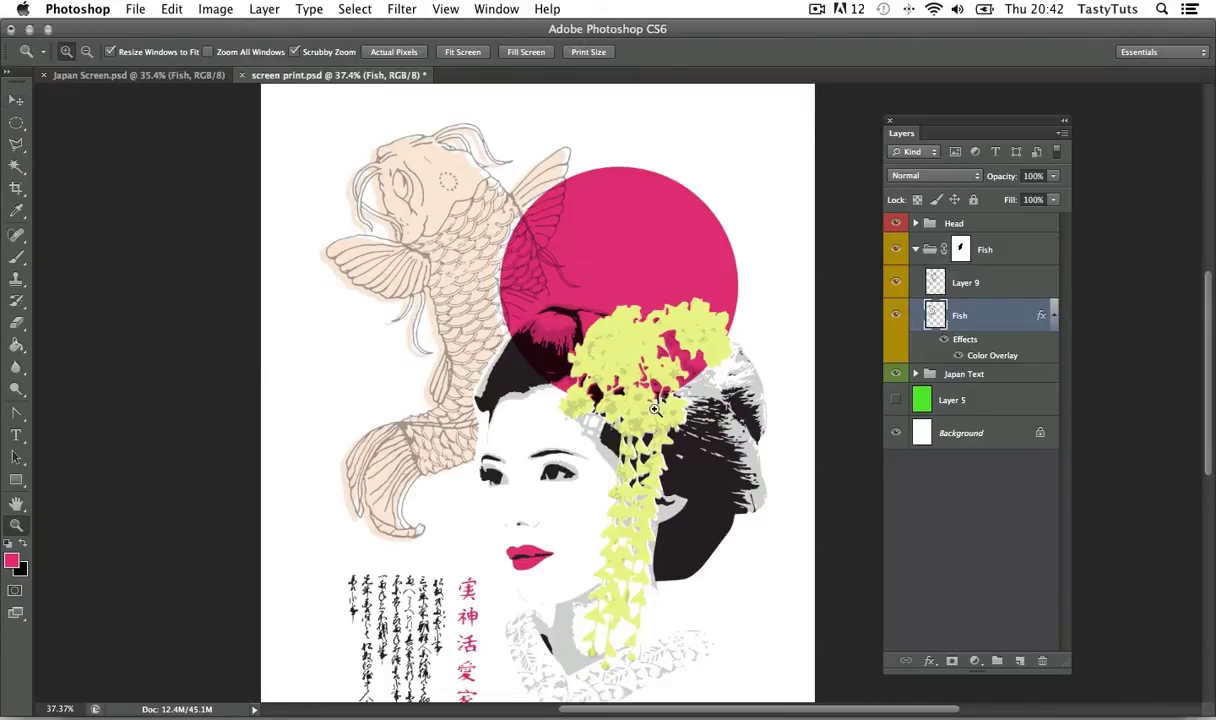
pyautogui.moveTo(643, 460); pyautogui.dragTo(745, 455)
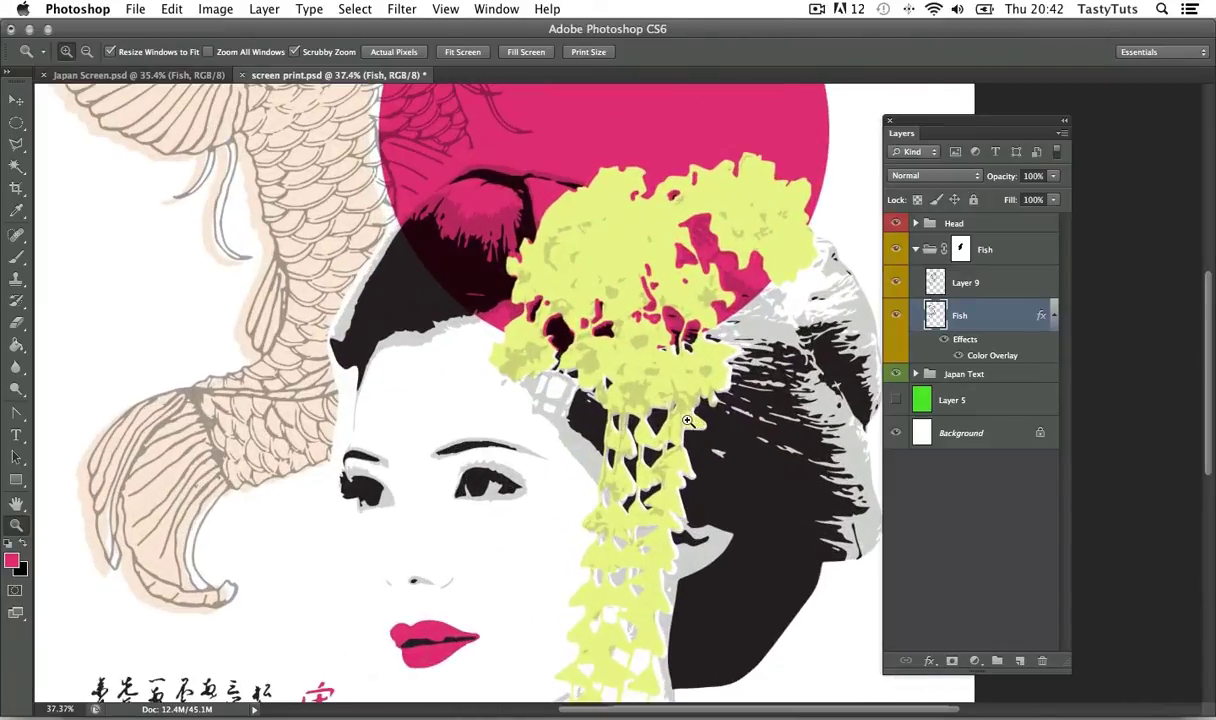
pyautogui.click(914, 250)
pyautogui.click(915, 223)
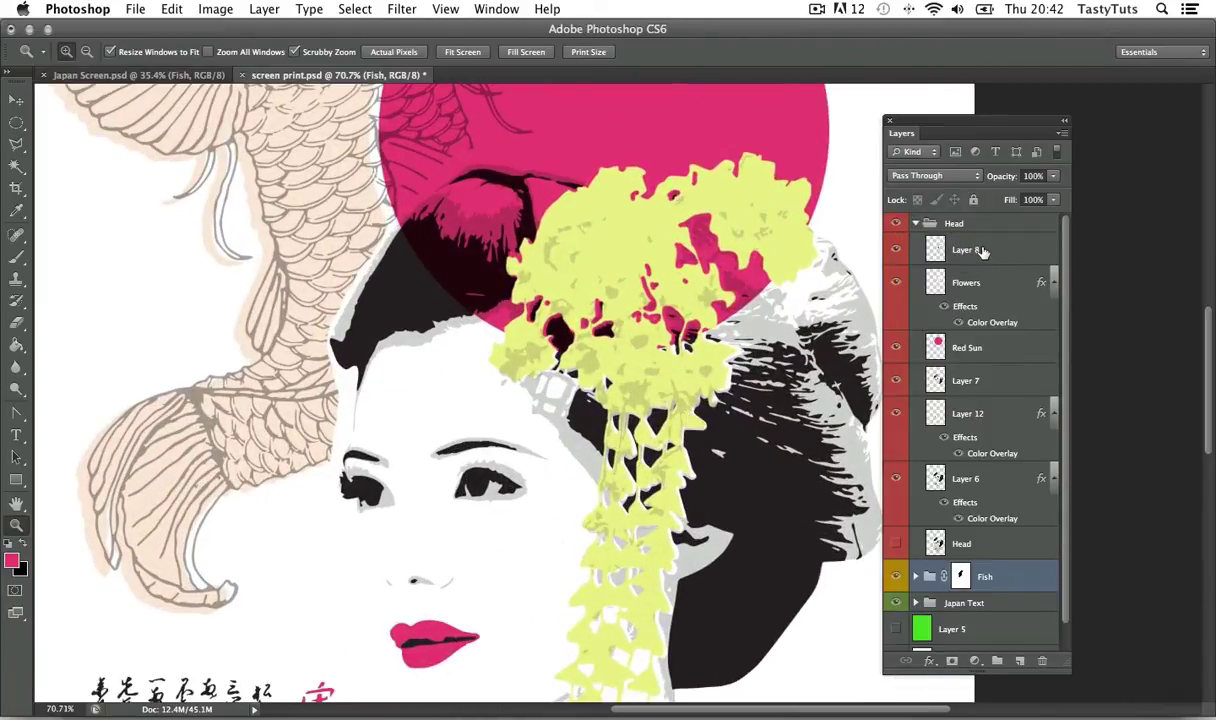
pyautogui.click(930, 248)
pyautogui.click(968, 279)
pyautogui.press('v')
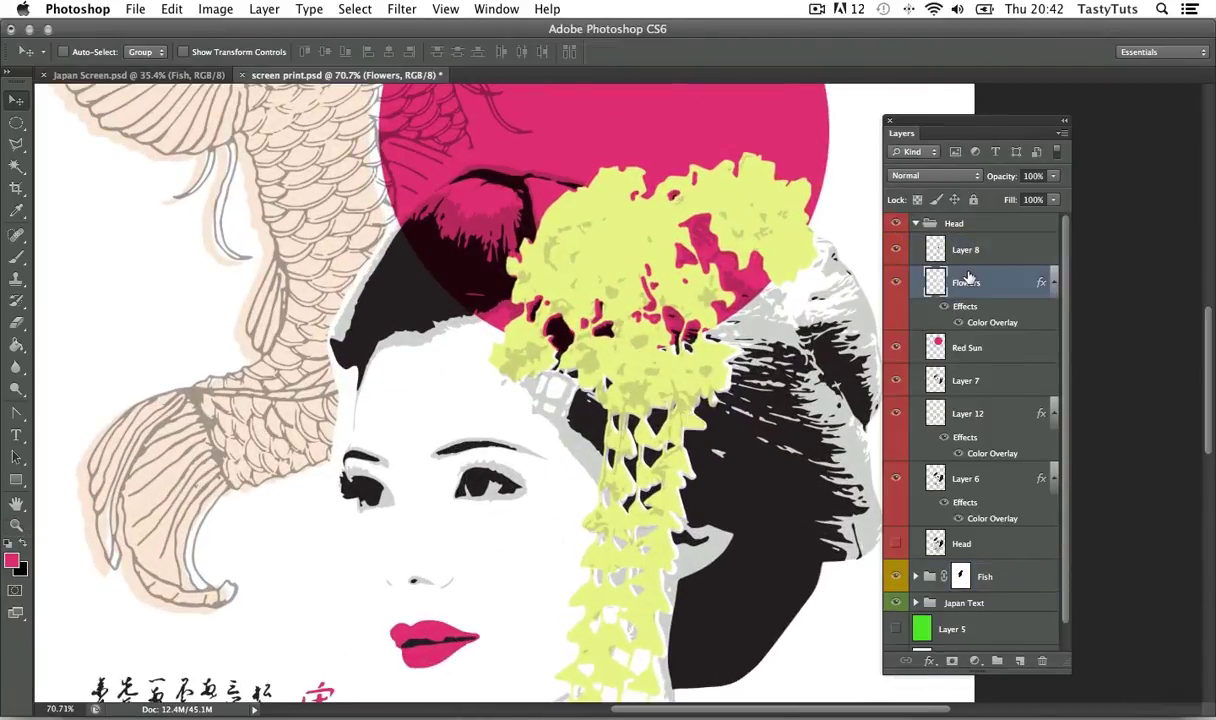
pyautogui.click(895, 282)
pyautogui.click(895, 282)
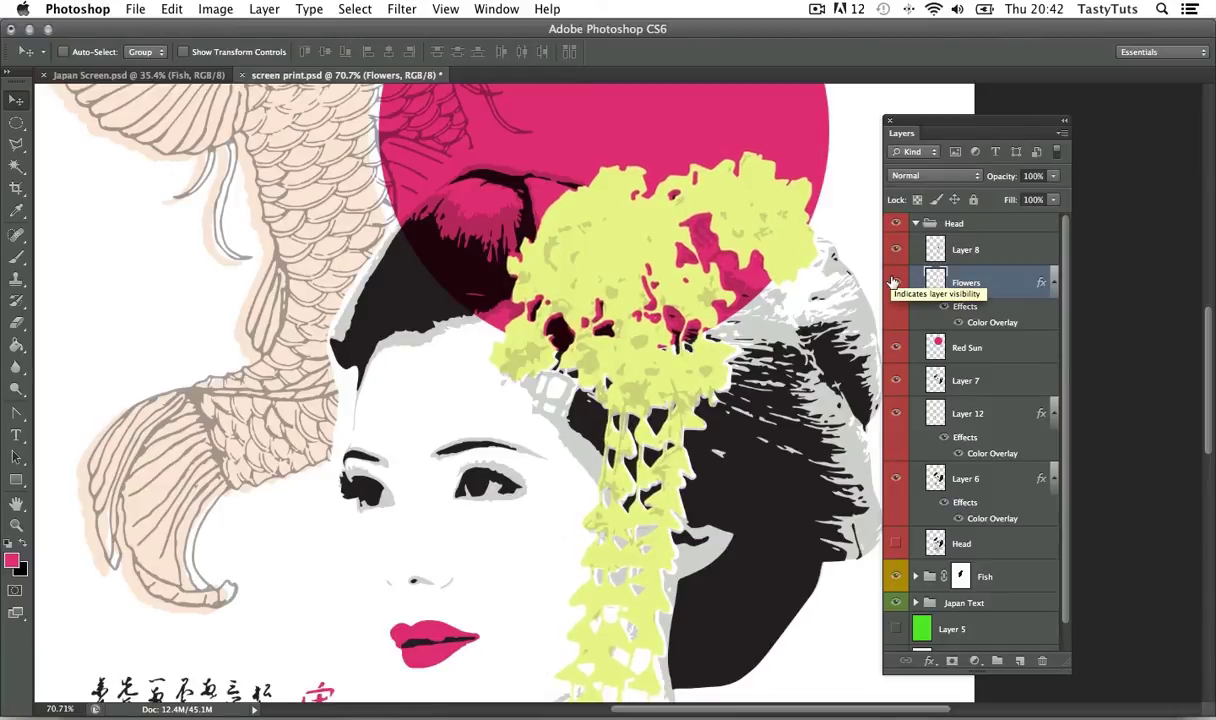
pyautogui.press('z')
pyautogui.moveTo(570, 263); pyautogui.dragTo(723, 370)
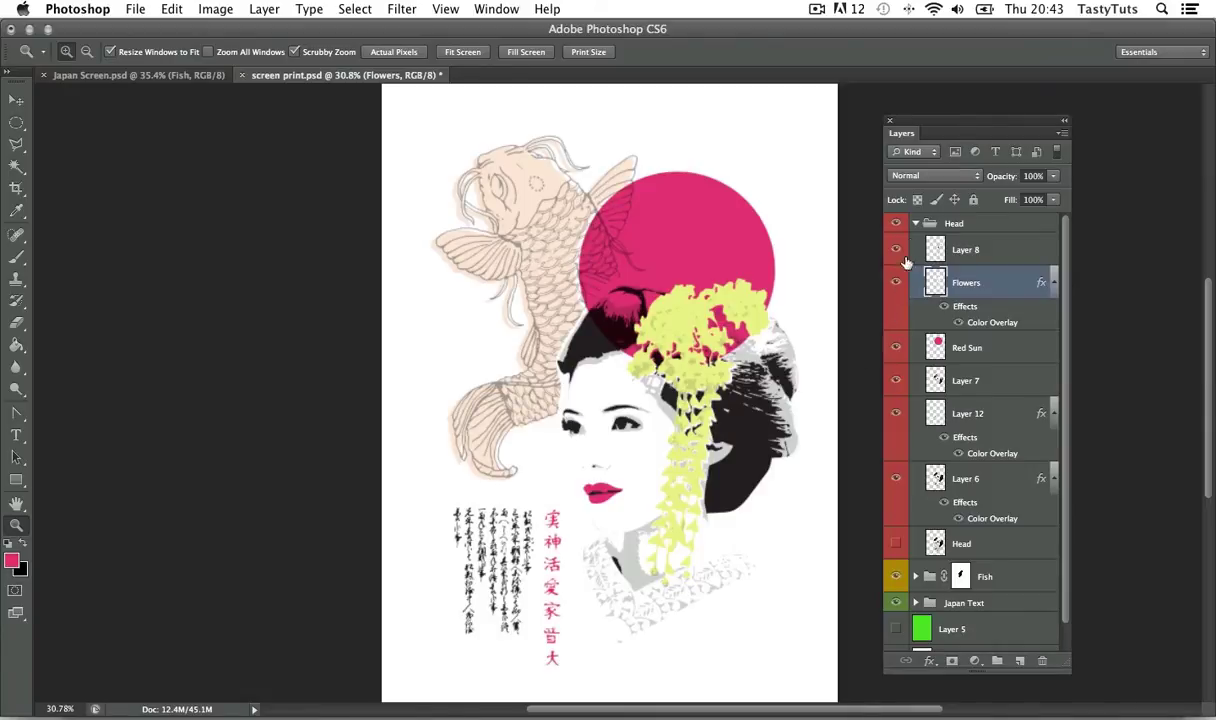
pyautogui.click(914, 224)
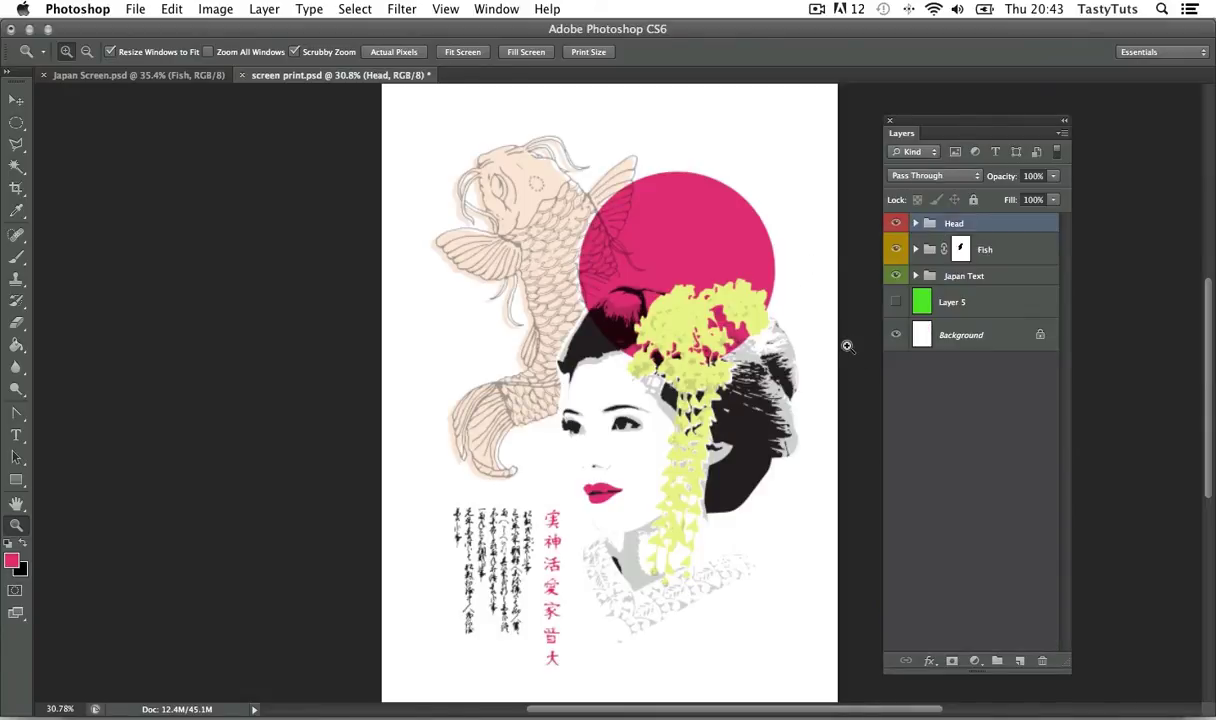
# - Switch to Japan Screen.psd and examine the worn, speckled print texture on the sun, koi and hair
pyautogui.press('v')
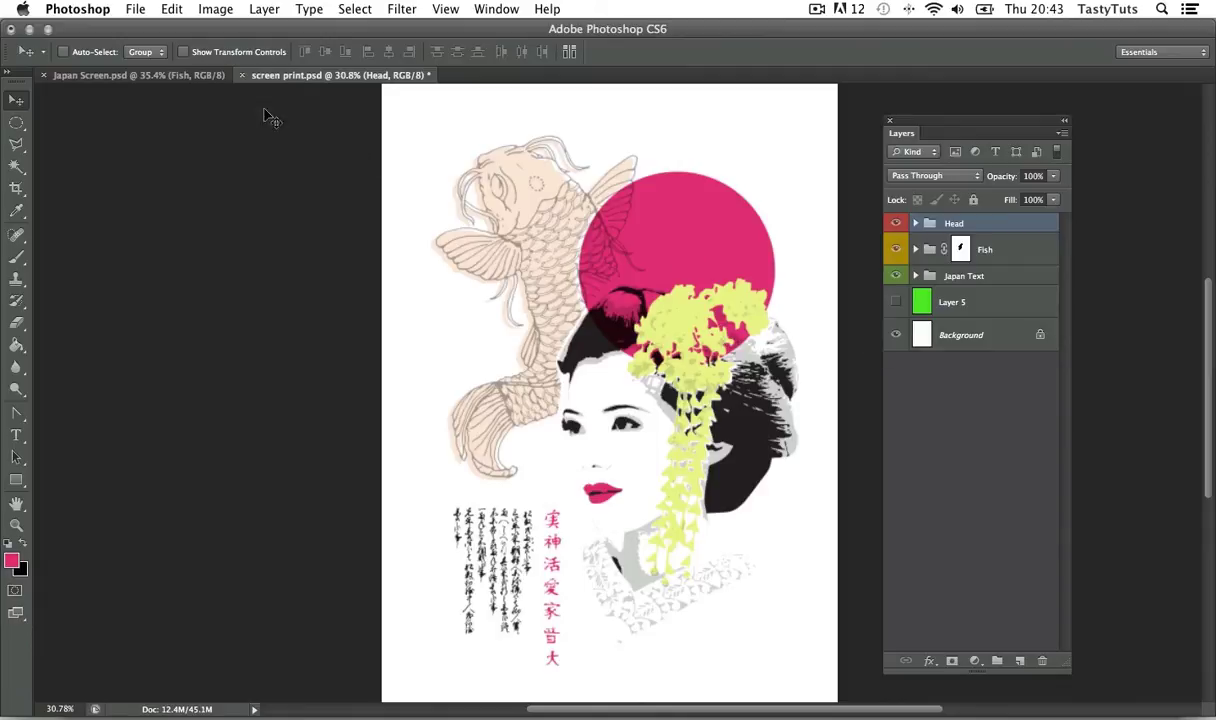
pyautogui.click(178, 80)
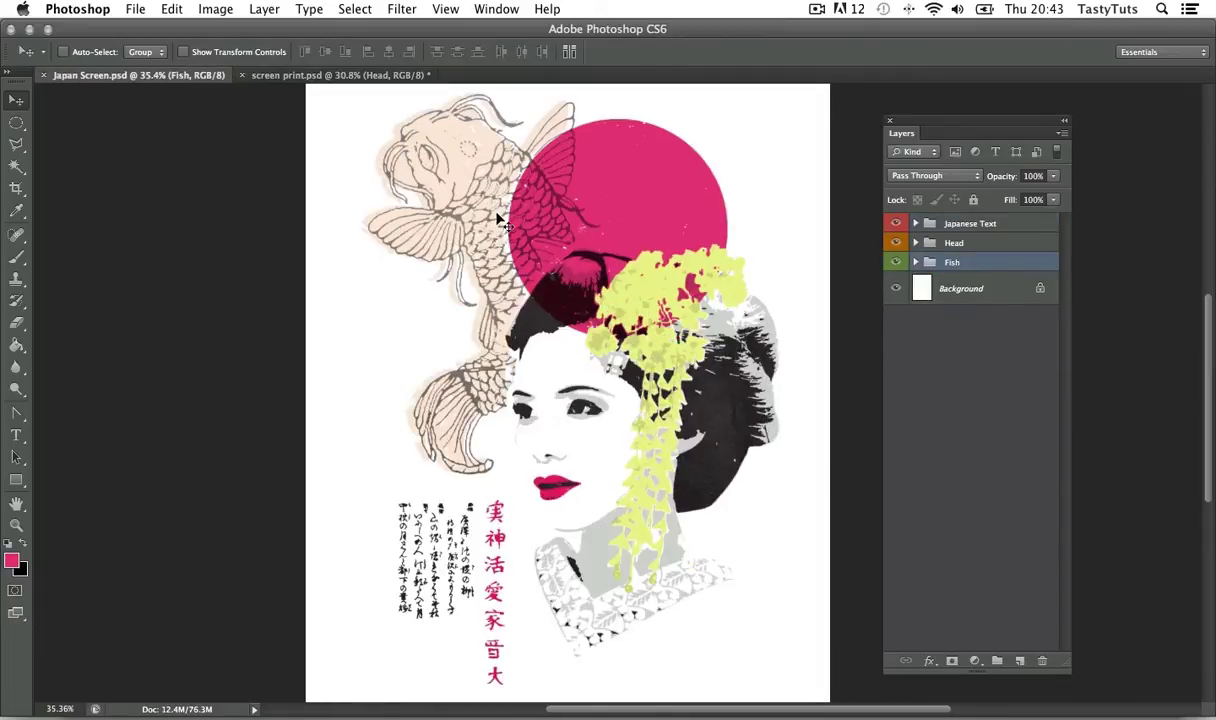
pyautogui.press('z')
pyautogui.click(561, 183)
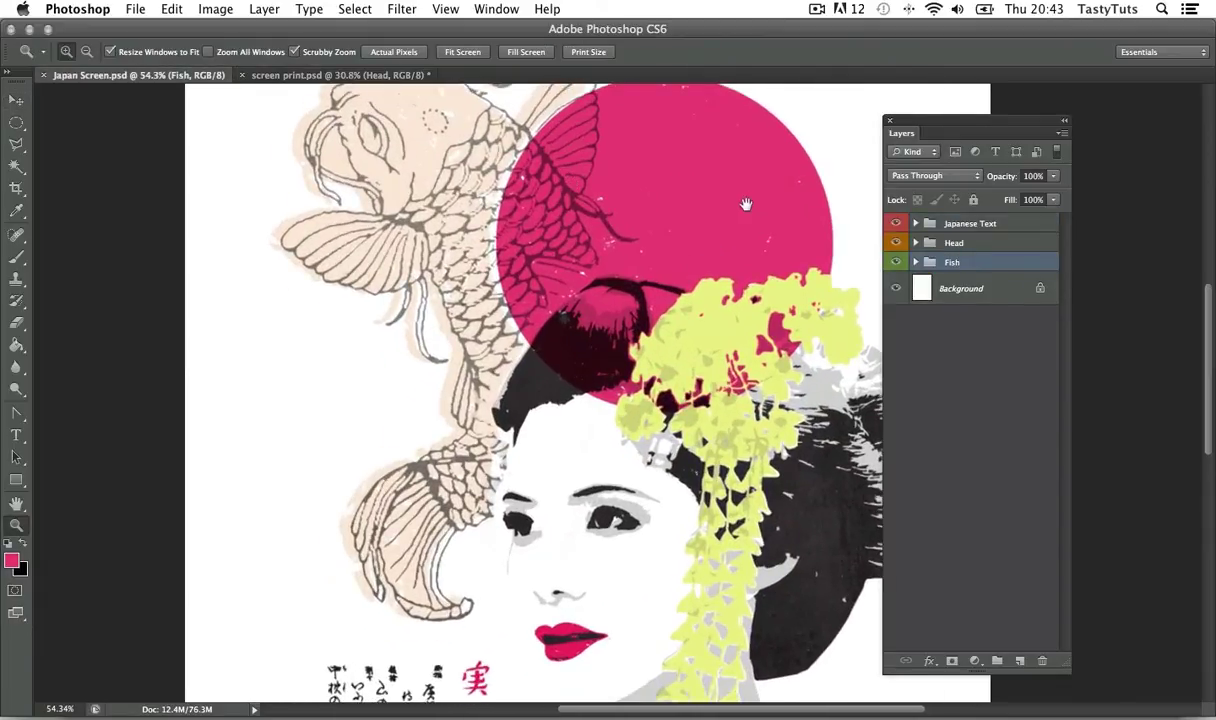
pyautogui.click(712, 205)
pyautogui.press('v')
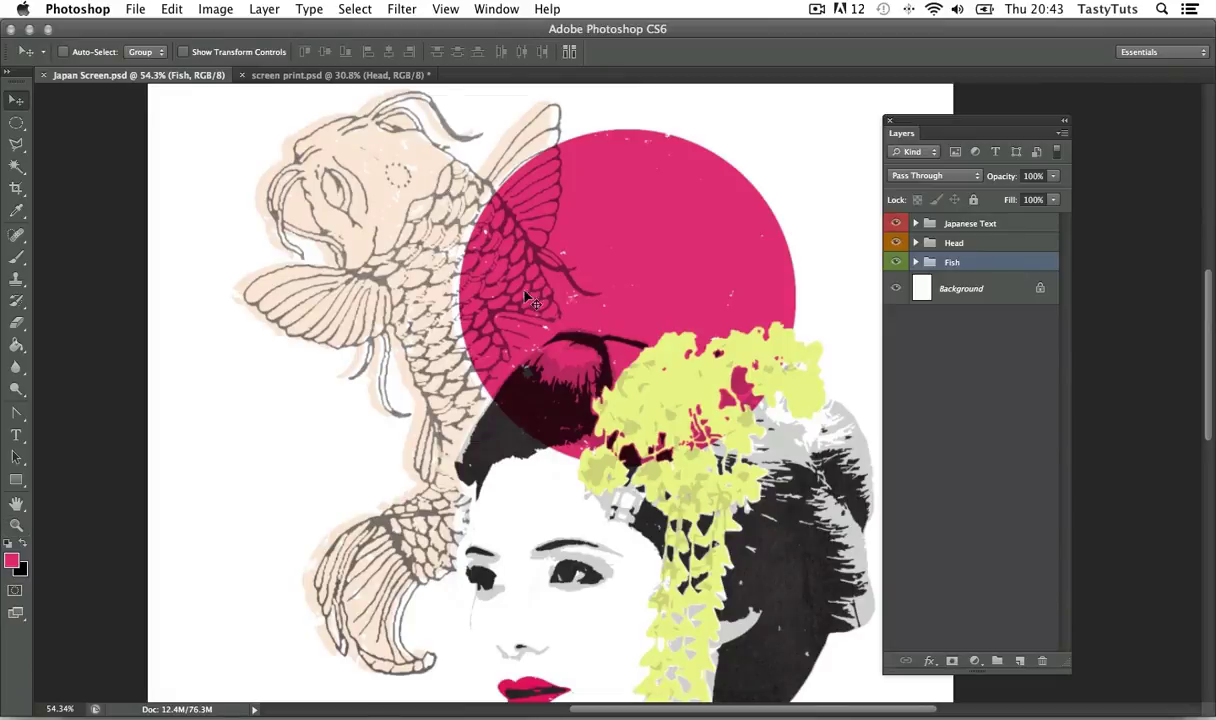
pyautogui.scroll(-5, 637, 391)
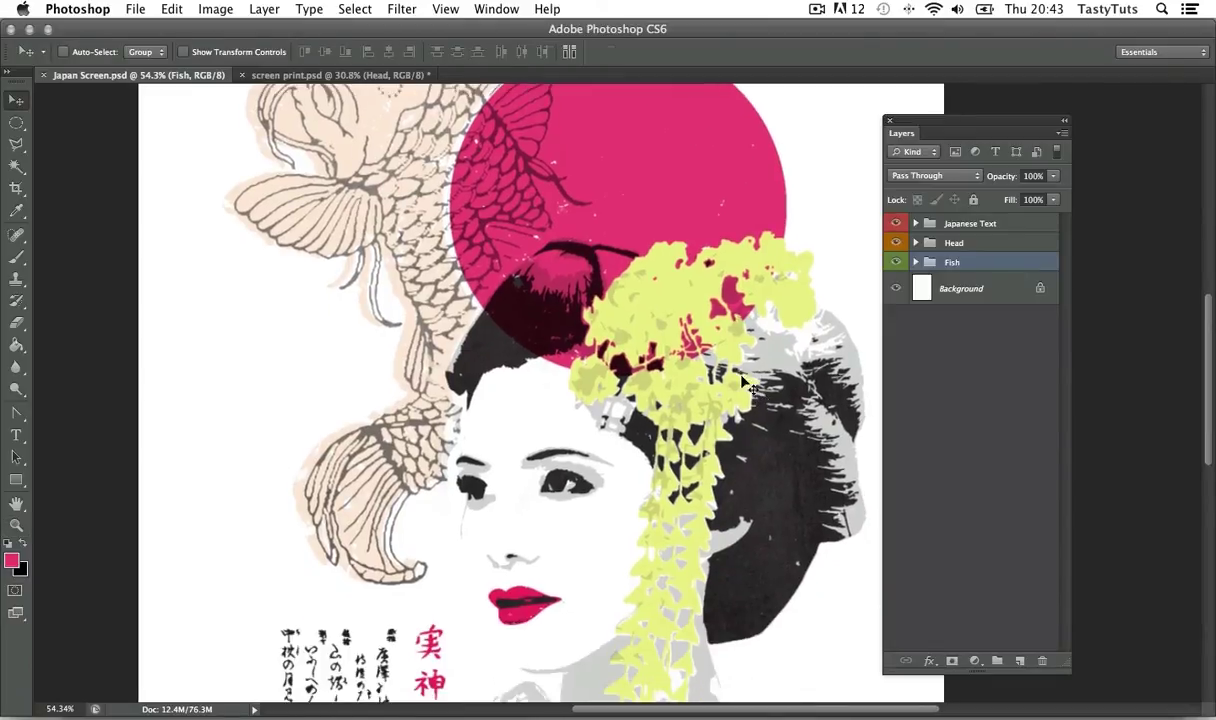
pyautogui.press('z')
pyautogui.keyDown('alt'); pyautogui.click(706, 372); pyautogui.keyUp('alt')
pyautogui.keyDown('alt'); pyautogui.click(706, 372); pyautogui.keyUp('alt')
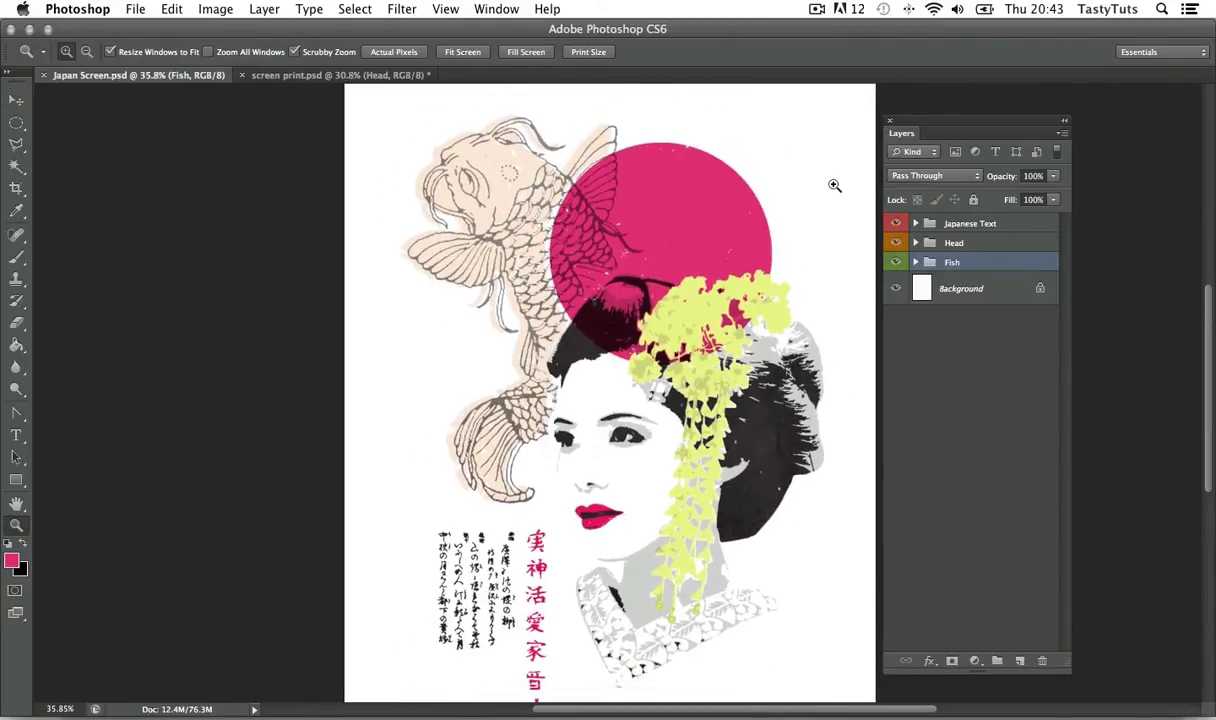
# - Select and copy the whole speckled texture on Layer 1 of Gritty Texture 1.psd, and return to screen print.psd
pyautogui.press('v')
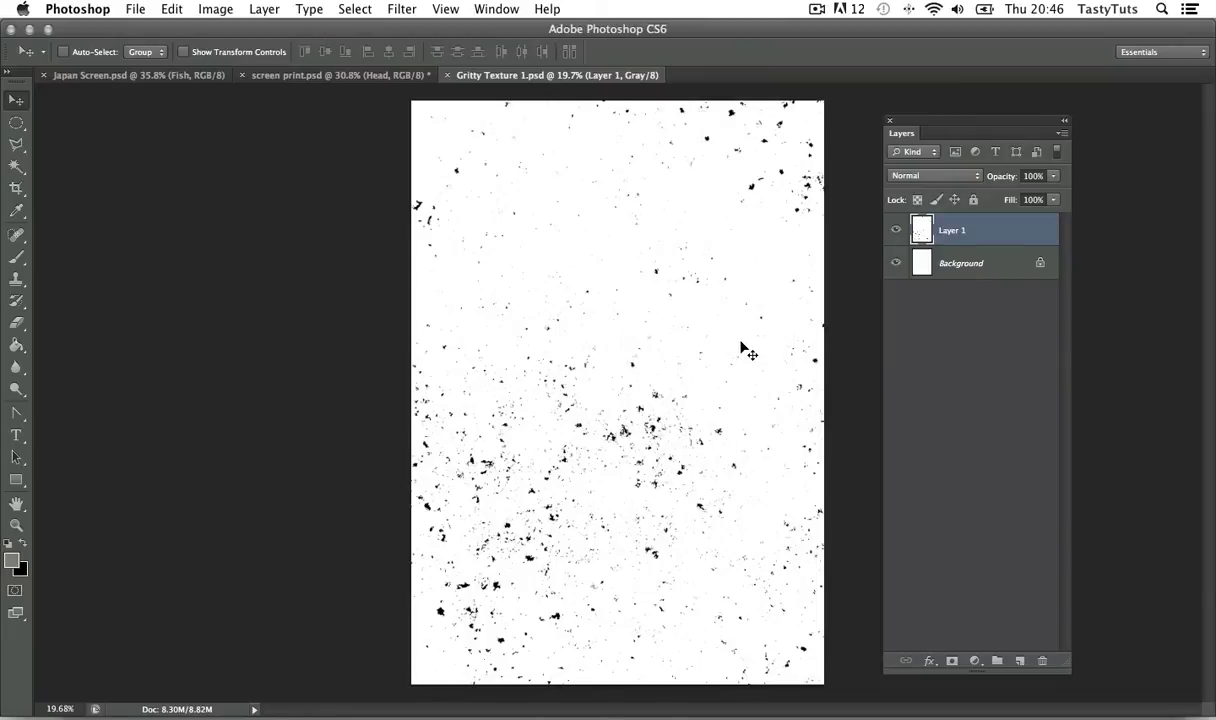
pyautogui.press('z')
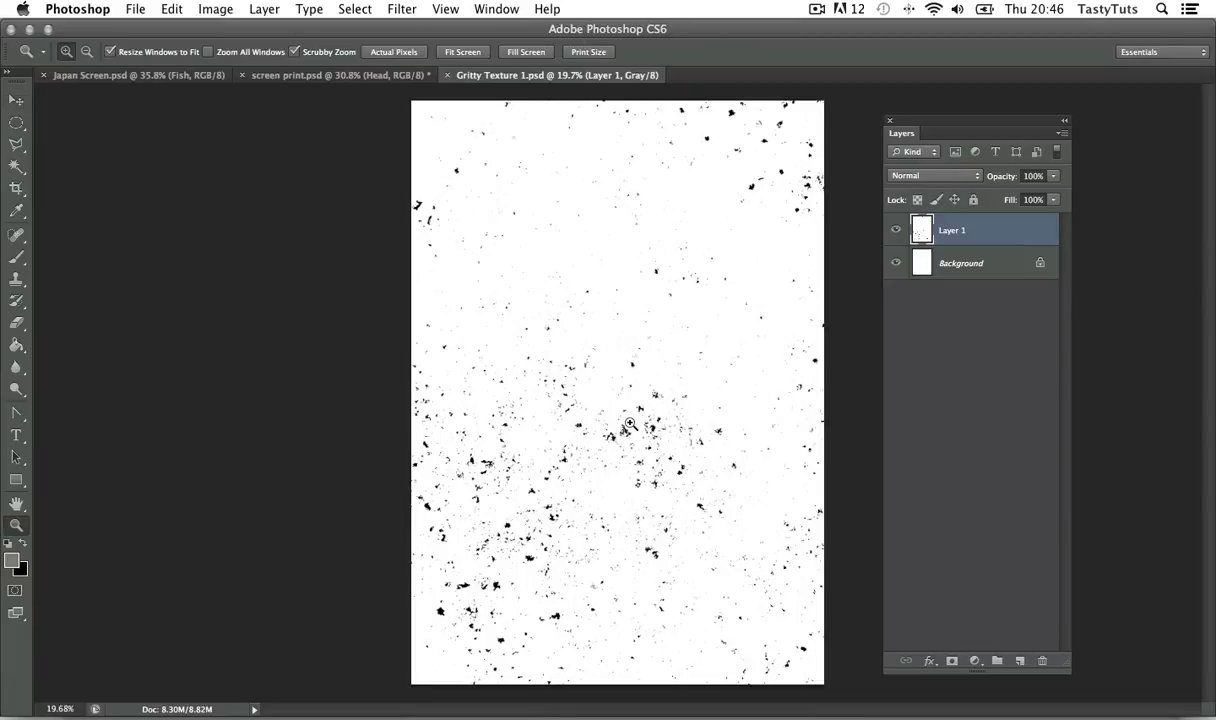
pyautogui.press('super+a')
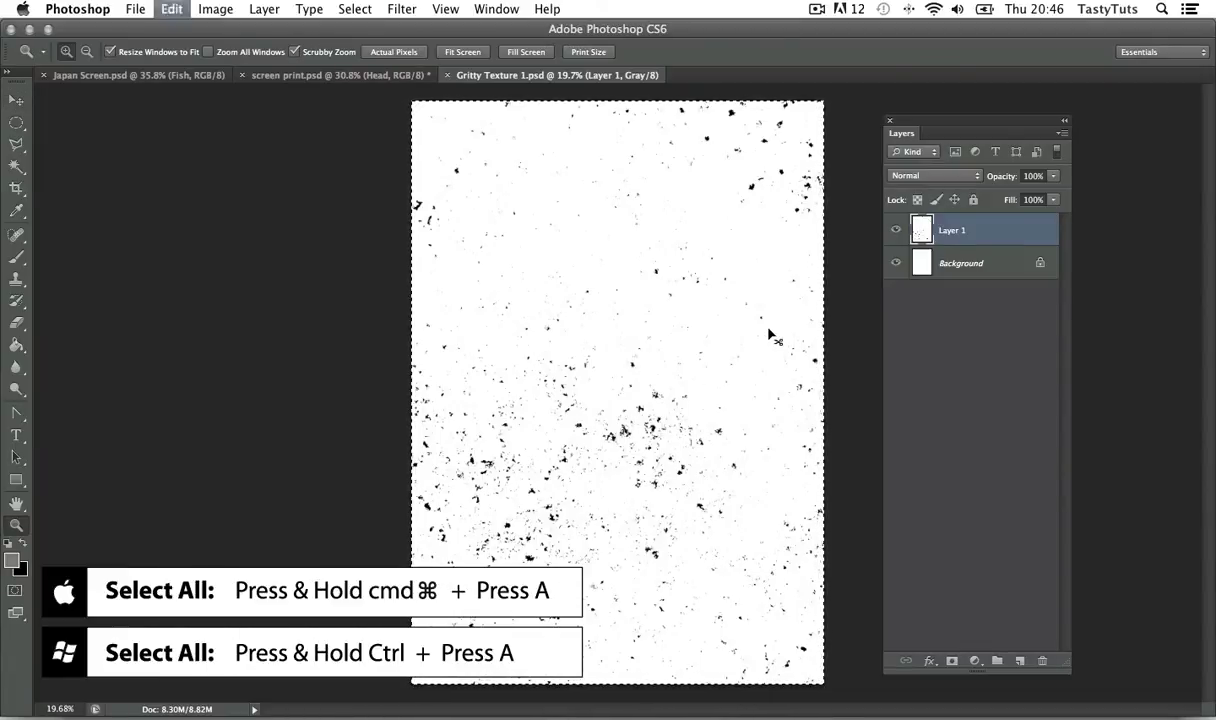
pyautogui.press('super+c')
pyautogui.click(341, 76)
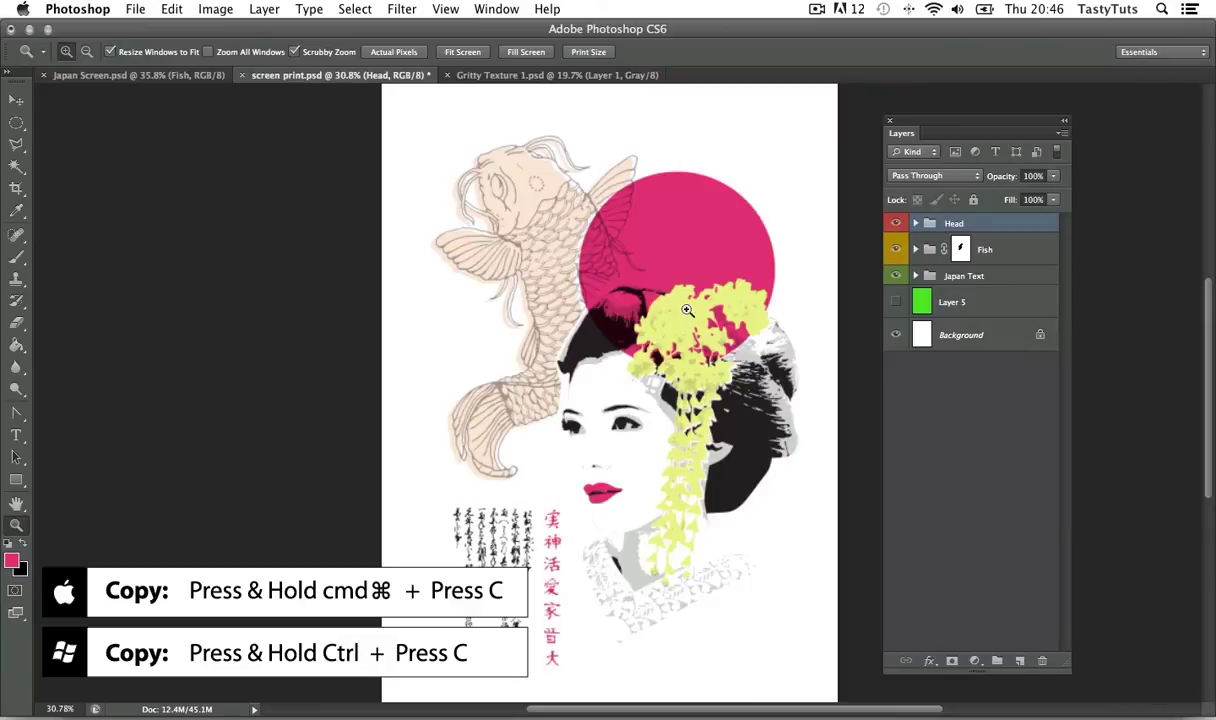
# - Expand the Head group and add a layer mask to the Red Sun layer
pyautogui.moveTo(680, 315); pyautogui.dragTo(738, 263)
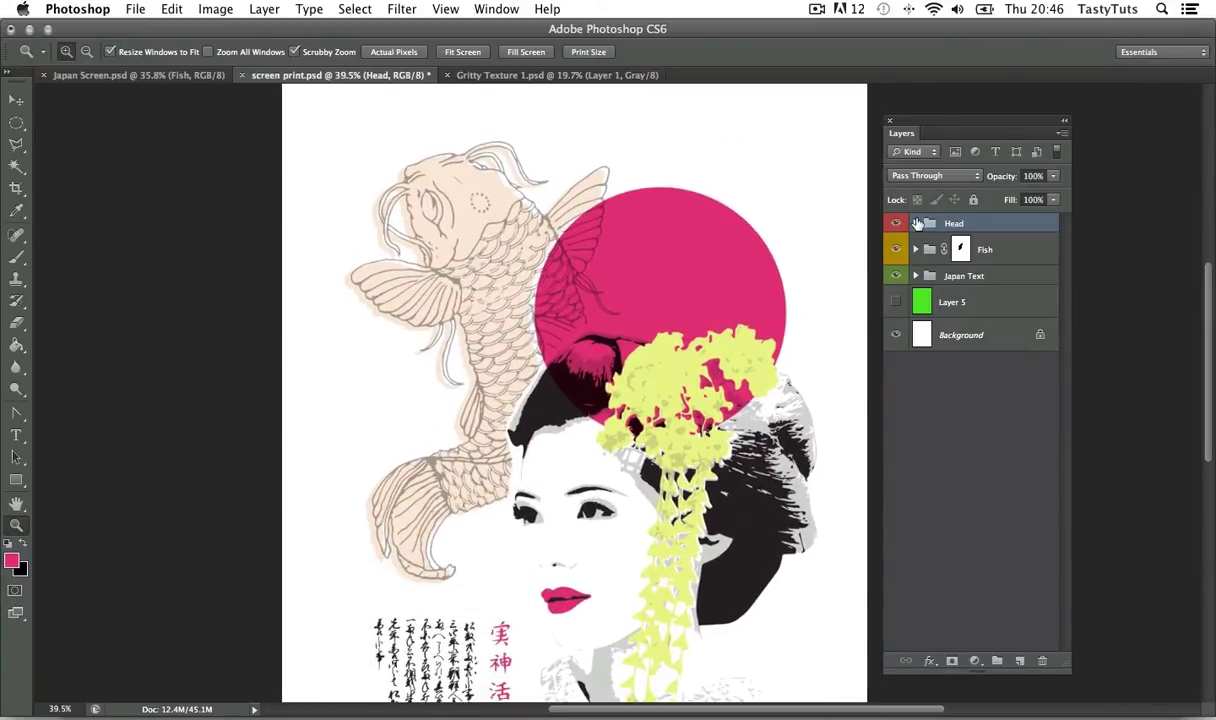
pyautogui.click(916, 223)
pyautogui.click(982, 348)
pyautogui.click(895, 348)
pyautogui.click(894, 349)
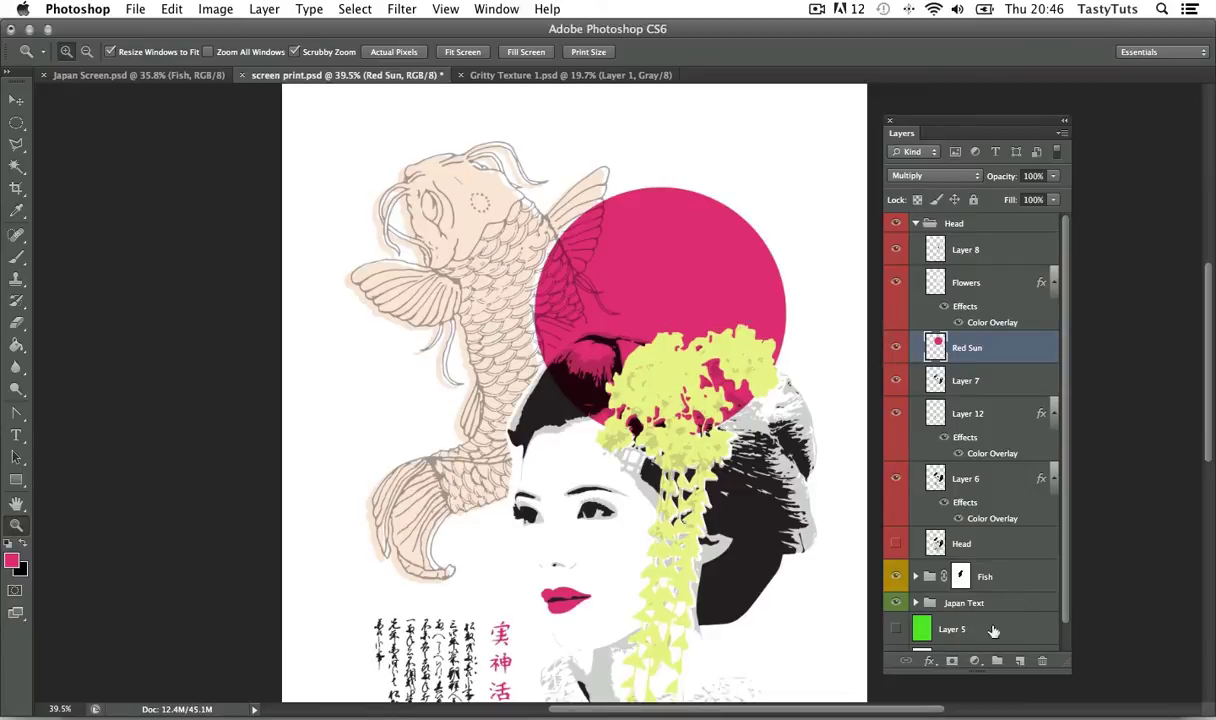
pyautogui.click(953, 662)
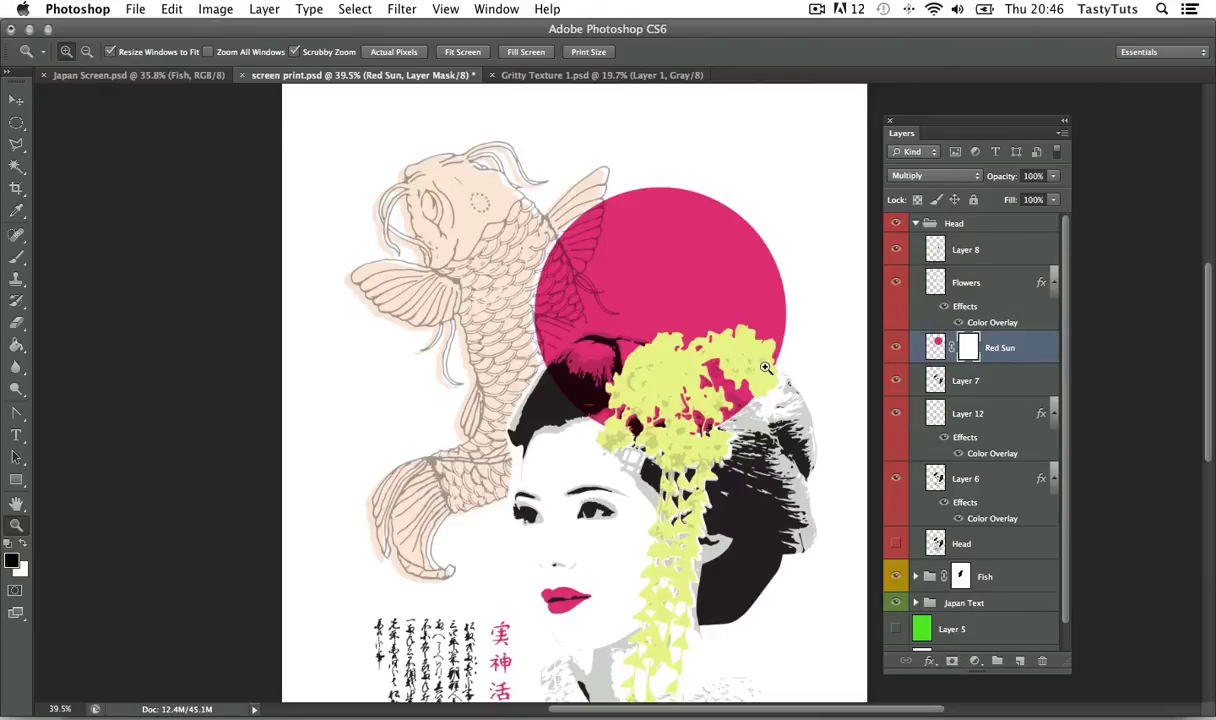
# - Display the Red Sun layer mask on its own and paste the copied grit texture into it
pyautogui.keyDown('alt'); pyautogui.click(734, 390); pyautogui.keyUp('alt')
pyautogui.moveTo(700, 380); pyautogui.dragTo(755, 395)
pyautogui.press('alt')
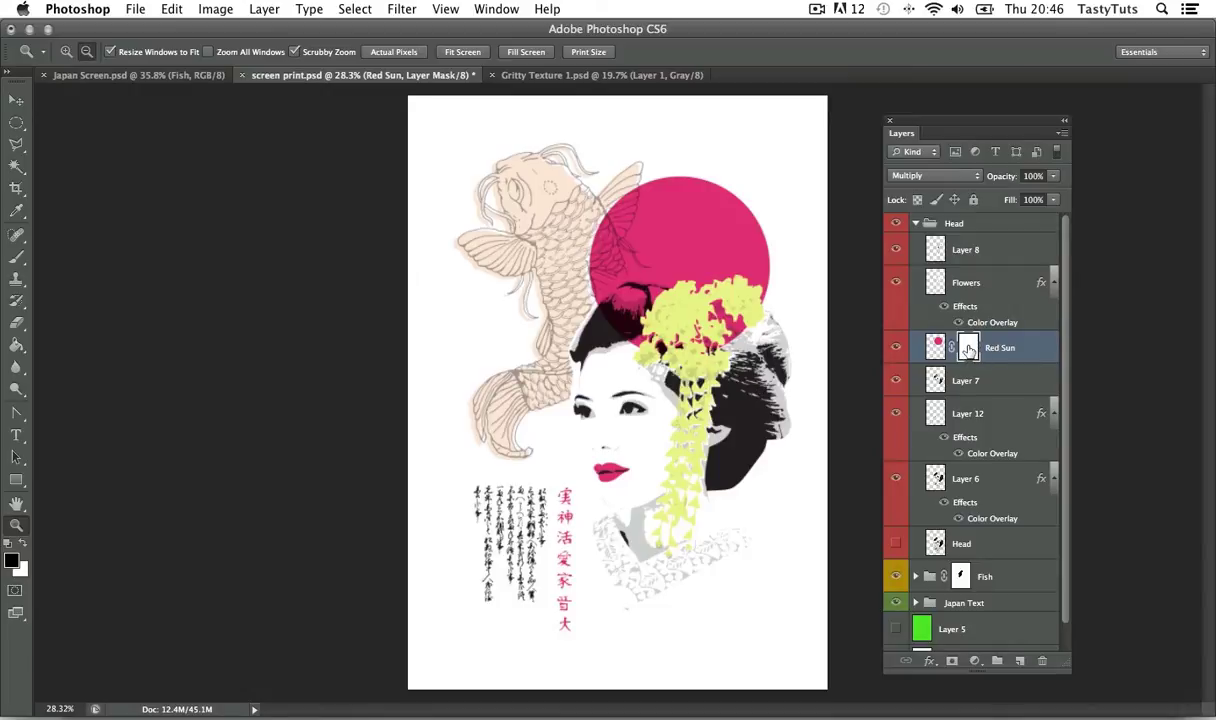
pyautogui.keyDown('alt'); pyautogui.click(968, 348); pyautogui.keyUp('alt')
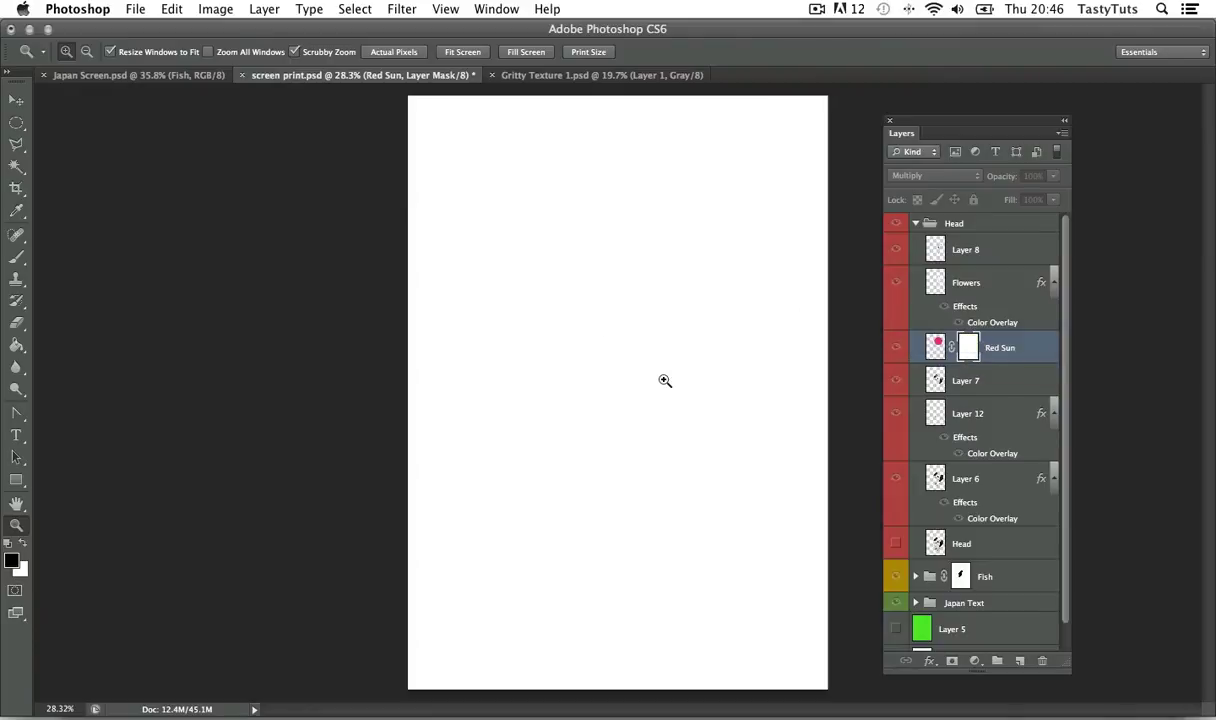
pyautogui.moveTo(740, 334); pyautogui.dragTo(725, 353)
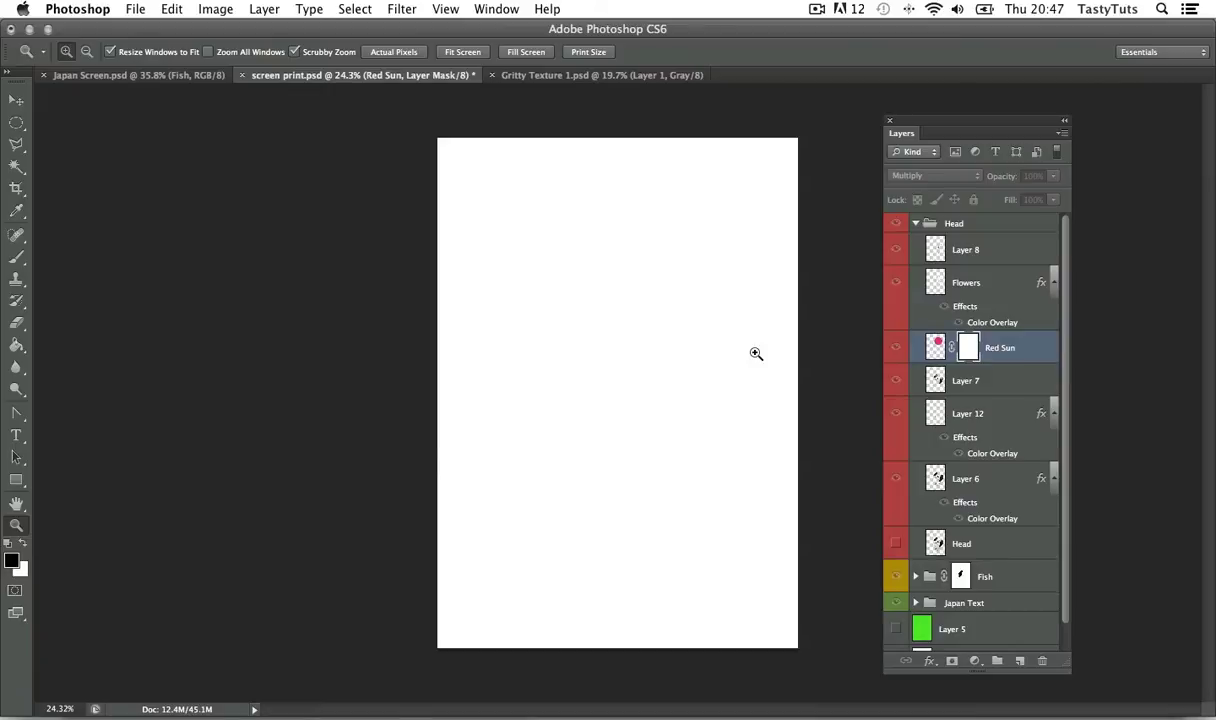
pyautogui.press('super+v')
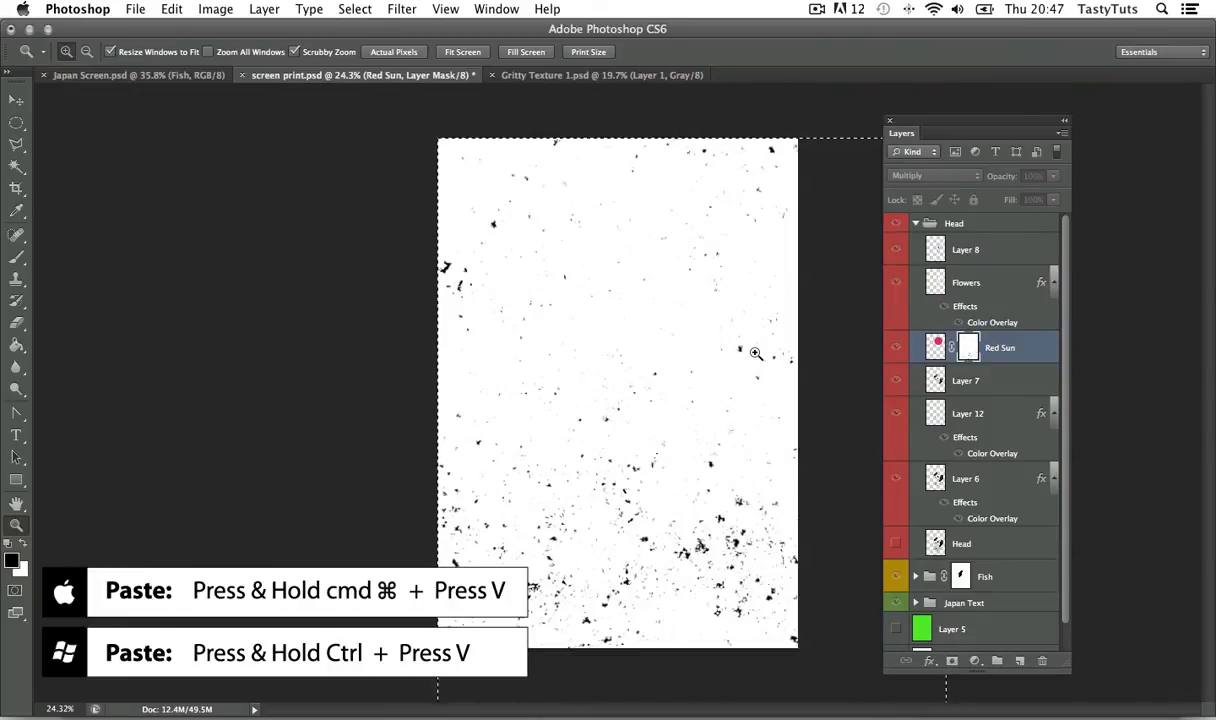
# - Scale the pasted texture down and reposition it to cover the mask's canvas, deselect it, and return to the artwork view
pyautogui.press('super+t')
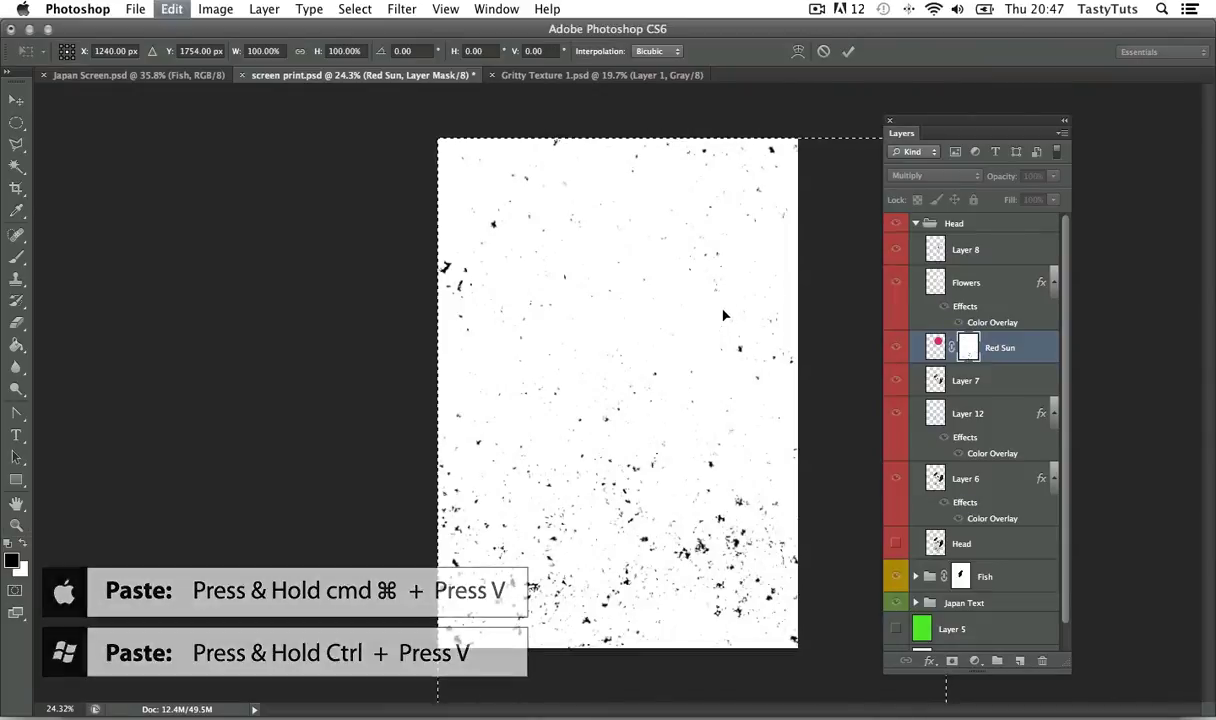
pyautogui.moveTo(437, 138); pyautogui.dragTo(495, 195)
pyautogui.moveTo(592, 285); pyautogui.dragTo(555, 233)
pyautogui.press('Return')
pyautogui.press('z')
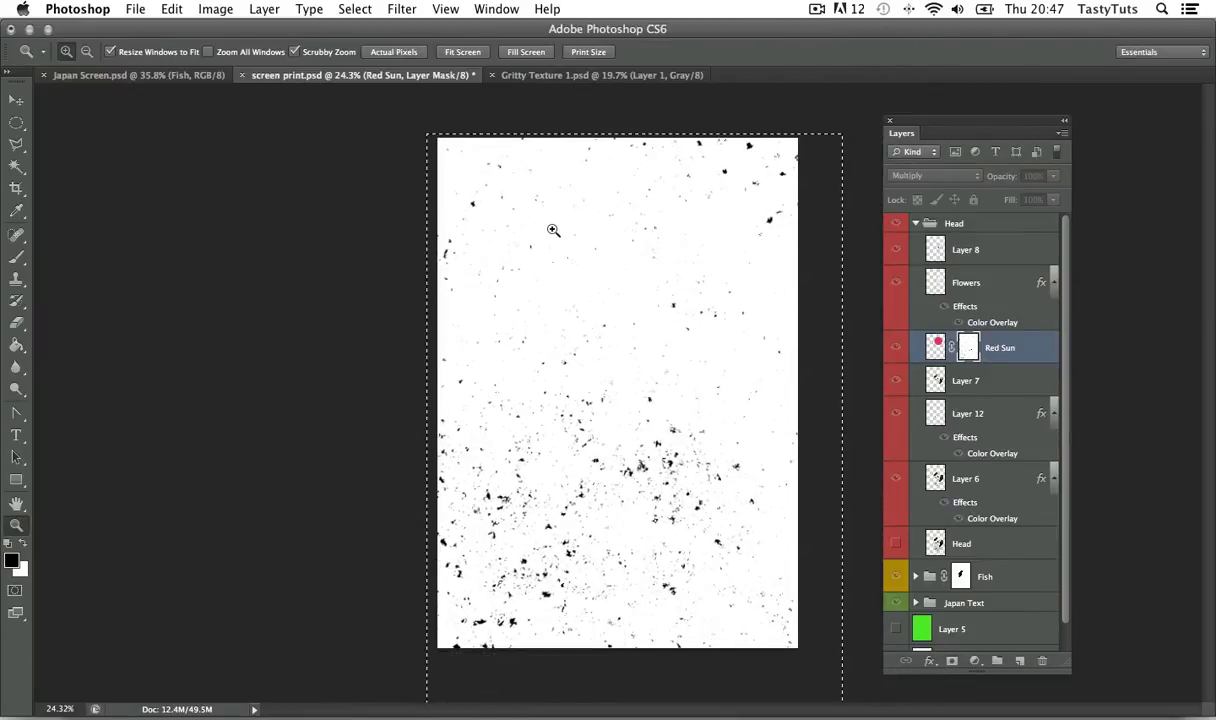
pyautogui.press('super+d')
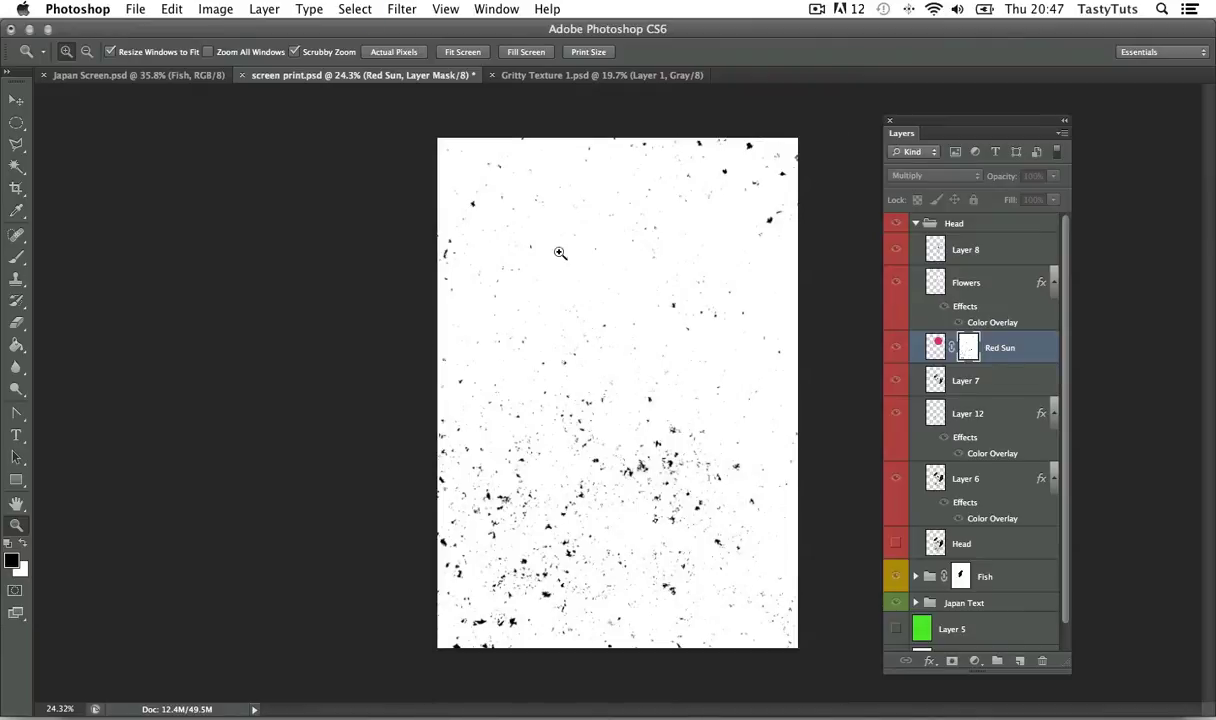
pyautogui.click(936, 347)
pyautogui.moveTo(695, 282); pyautogui.dragTo(661, 282)
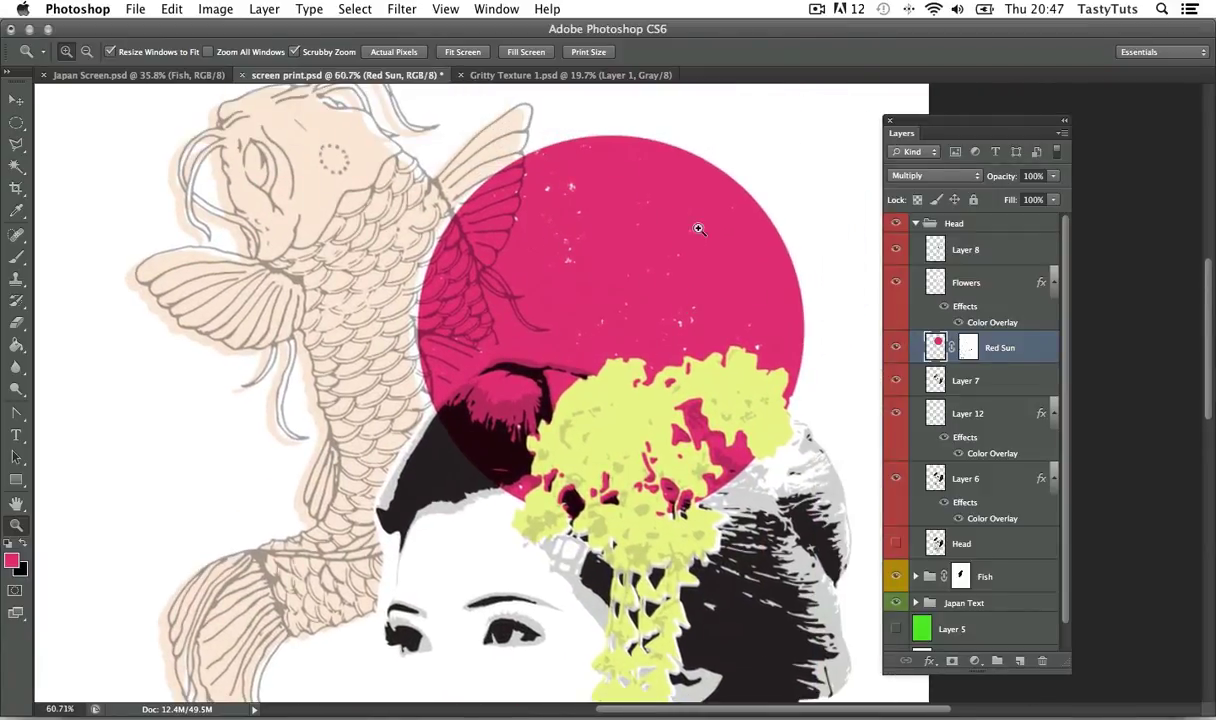
# - Reposition the grit texture in the Red Sun layer mask so its specks shift across the sun, leaving the circle in place
pyautogui.keyDown('alt'); pyautogui.click(681, 290); pyautogui.keyUp('alt')
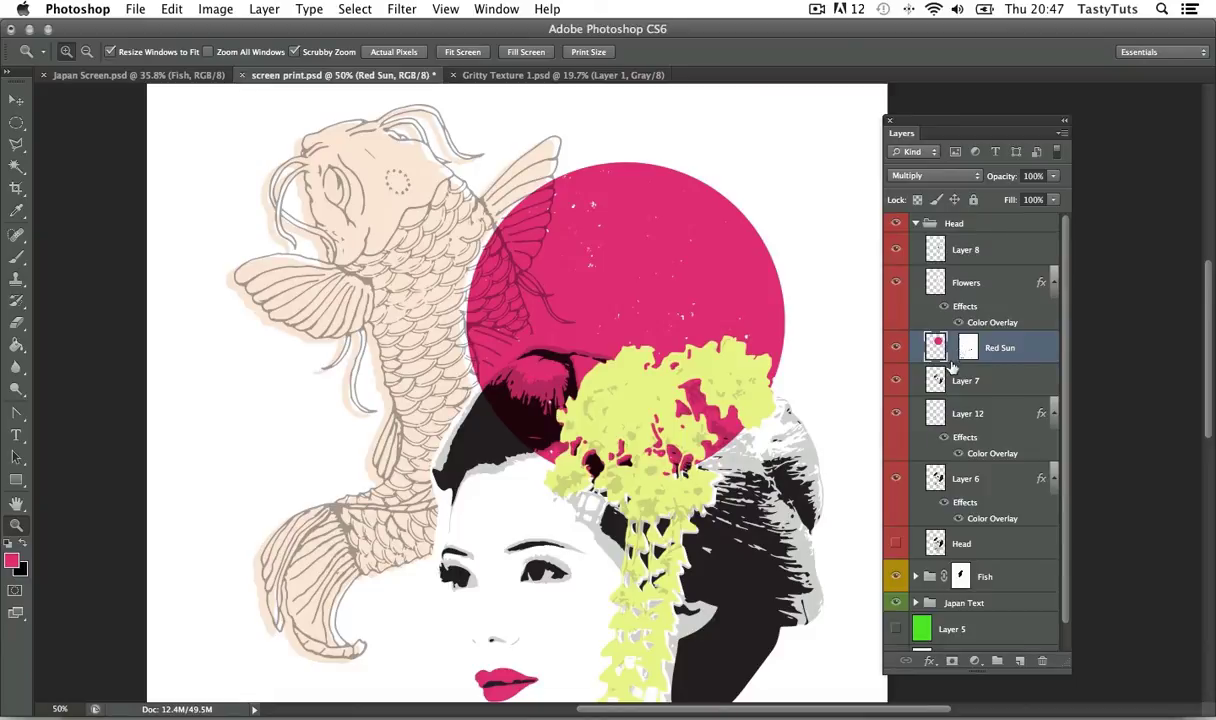
pyautogui.click(969, 347)
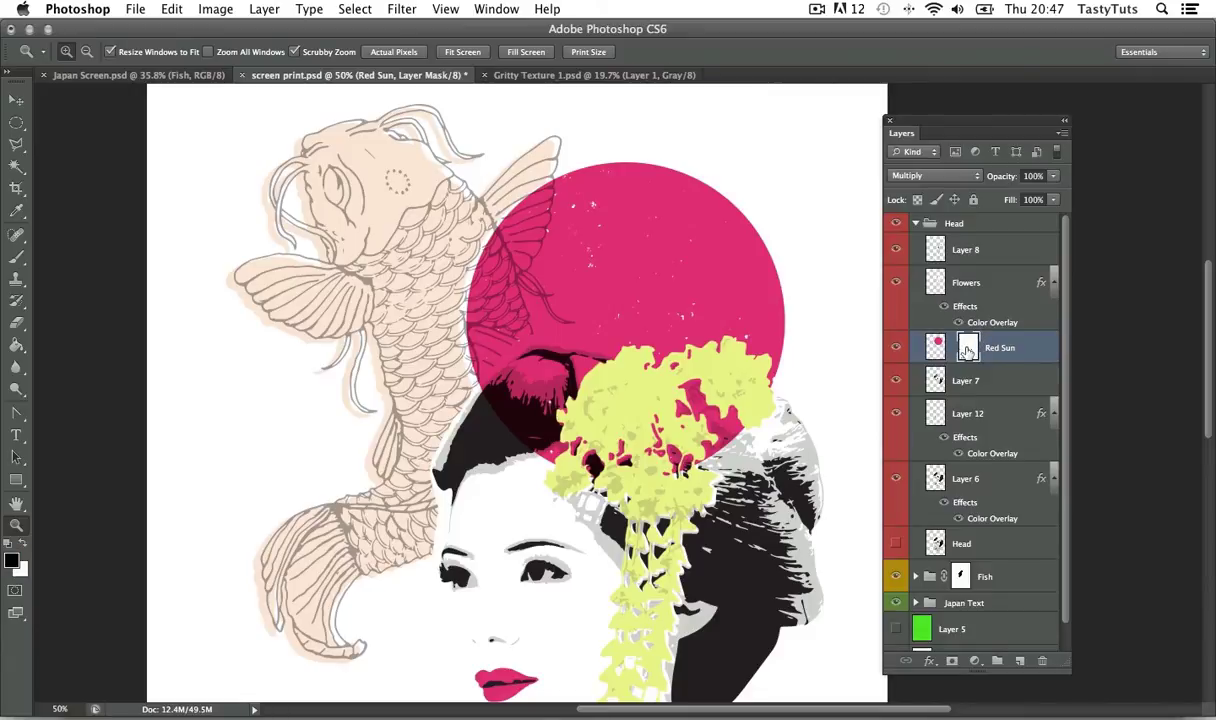
pyautogui.click(16, 100)
pyautogui.moveTo(603, 297)
pyautogui.mouseDown()
pyautogui.moveTo(630, 300)
pyautogui.moveTo(602, 266)
pyautogui.moveTo(540, 290)
pyautogui.moveTo(623, 355)
pyautogui.moveTo(655, 280)
pyautogui.moveTo(560, 220)
pyautogui.moveTo(490, 225)
pyautogui.moveTo(461, 244)
pyautogui.moveTo(575, 238)
pyautogui.moveTo(661, 315)
pyautogui.moveTo(625, 312)
pyautogui.moveTo(605, 268)
pyautogui.moveTo(636, 292)
pyautogui.moveTo(625, 306)
pyautogui.moveTo(618, 288)
pyautogui.mouseUp()
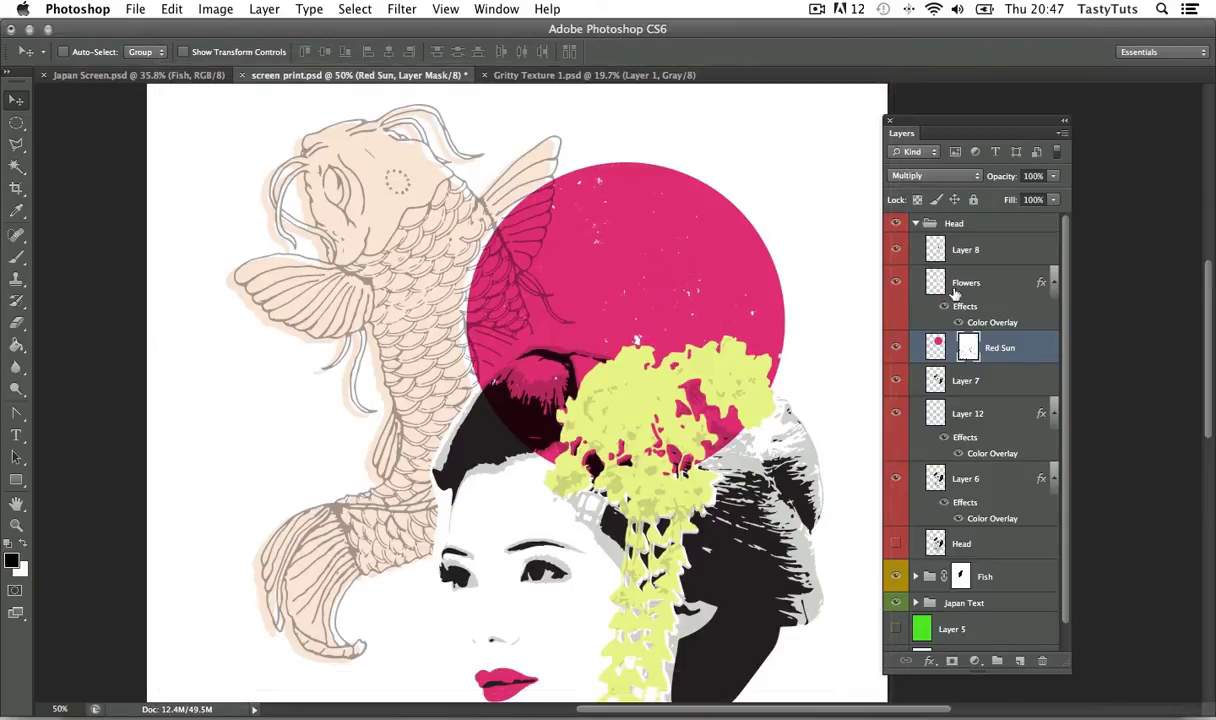
# - Collapse the Head group, expand the Fish group and add a layer mask to the Fish layer
pyautogui.click(913, 228)
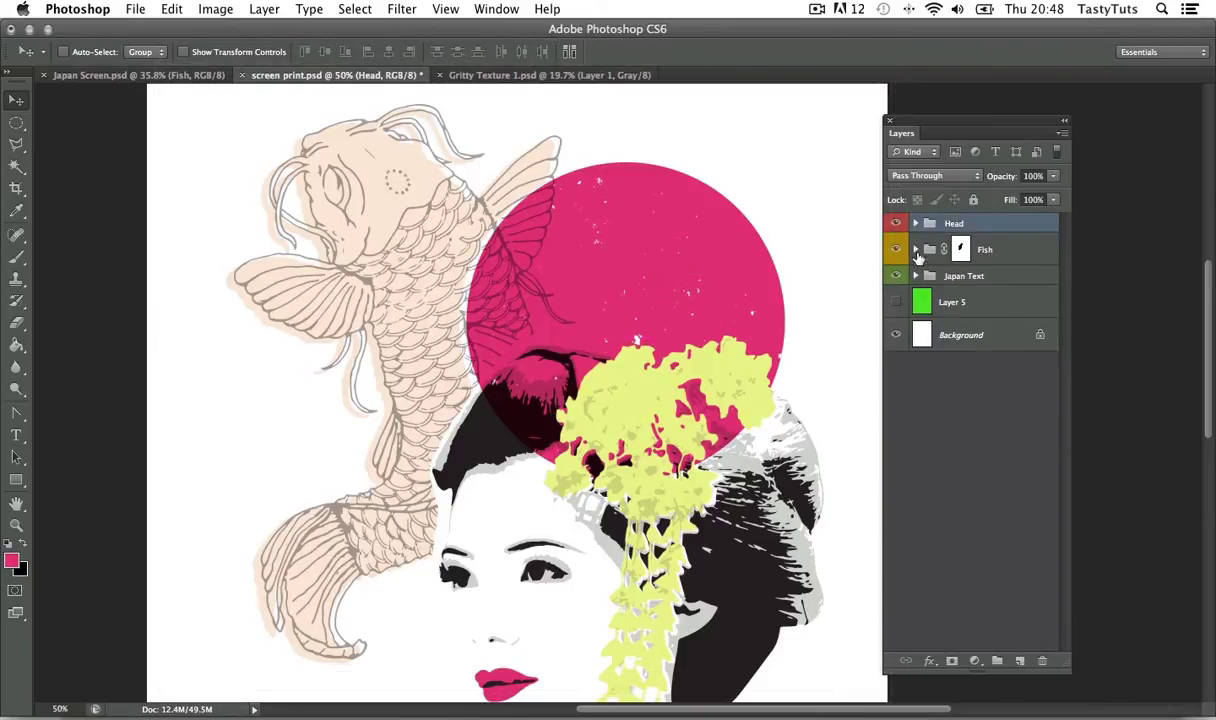
pyautogui.click(915, 249)
pyautogui.click(987, 320)
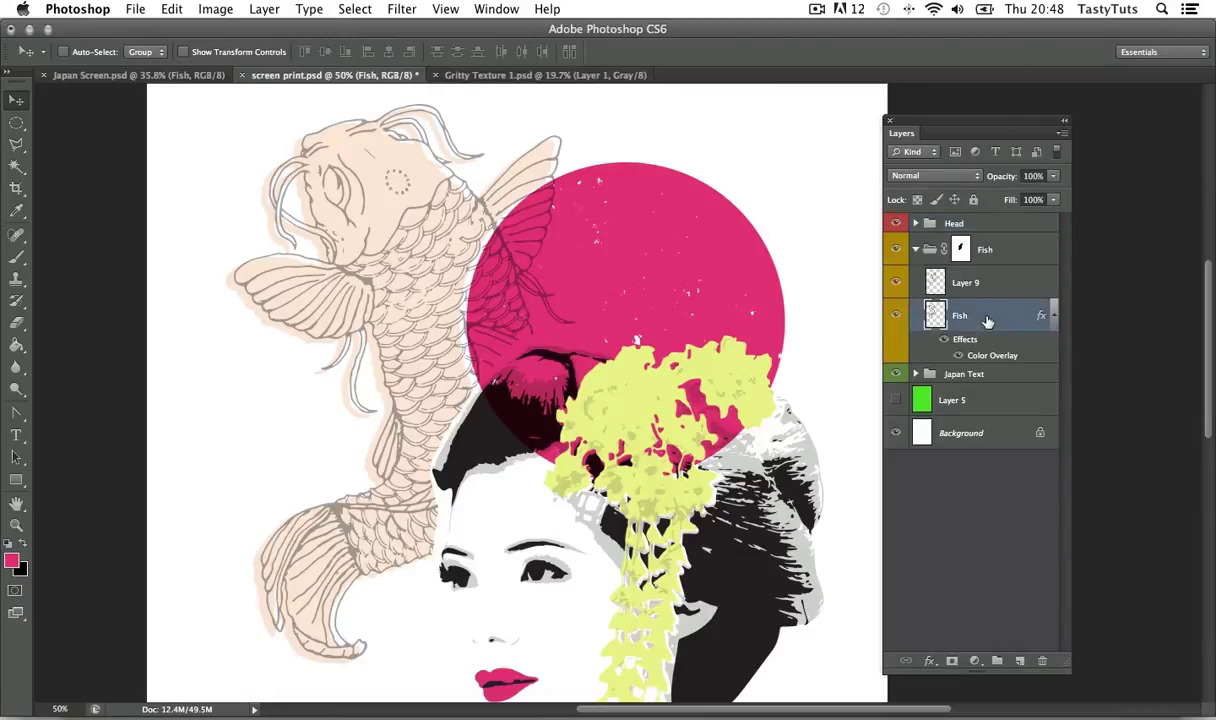
pyautogui.click(952, 660)
pyautogui.press('z')
pyautogui.keyDown('alt'); pyautogui.click(725, 405); pyautogui.keyUp('alt')
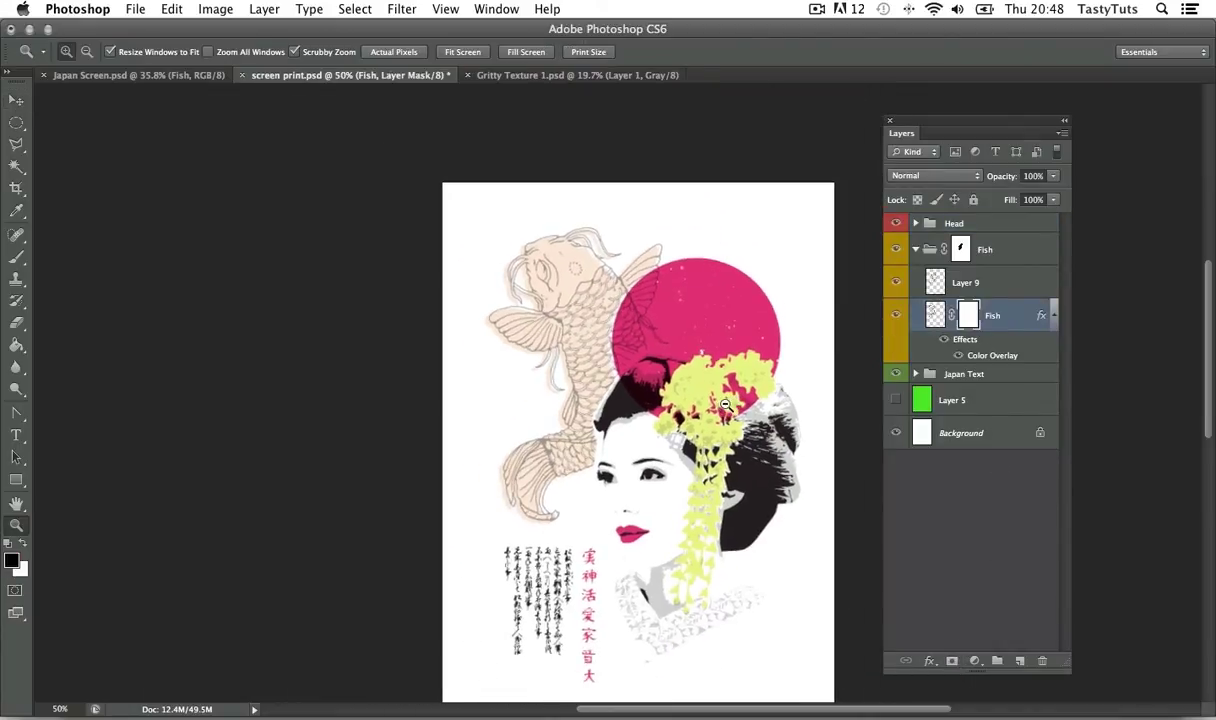
pyautogui.keyDown('alt'); pyautogui.click(725, 405); pyautogui.keyUp('alt')
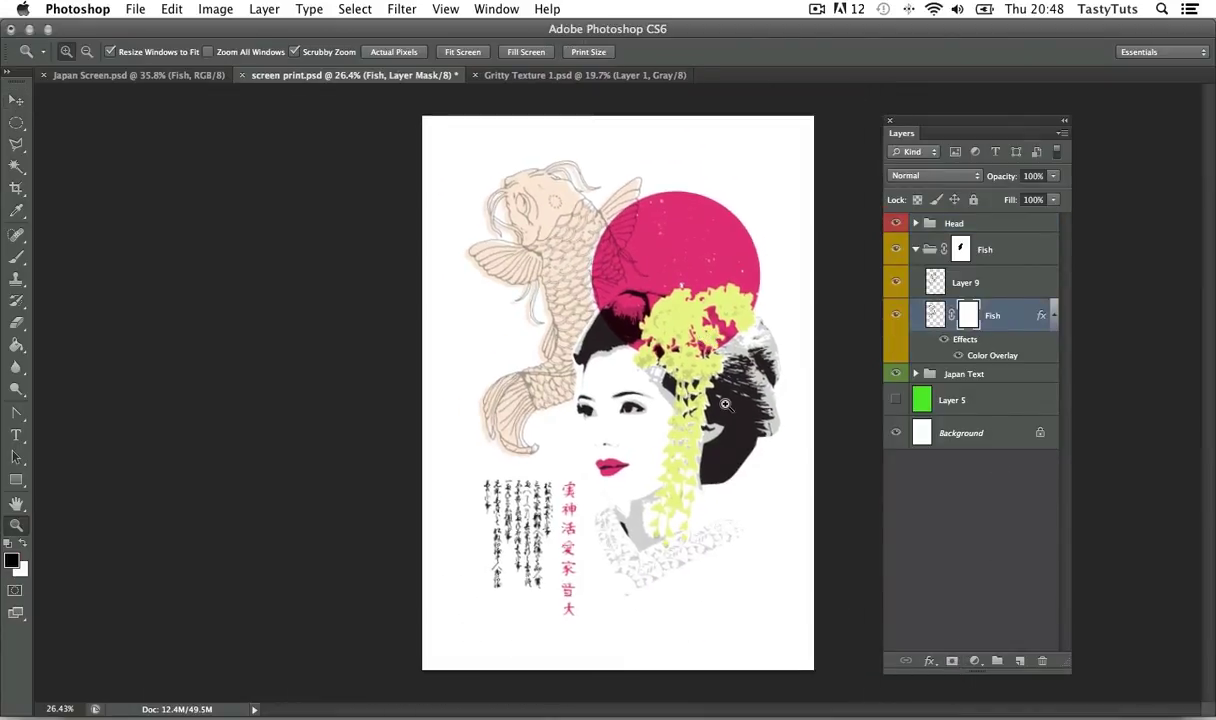
# - Paste the copied grit texture into the Fish layer mask, scale it down to cover the canvas, deselect it and return to the artwork view
pyautogui.keyDown('alt'); pyautogui.click(968, 316); pyautogui.keyUp('alt')
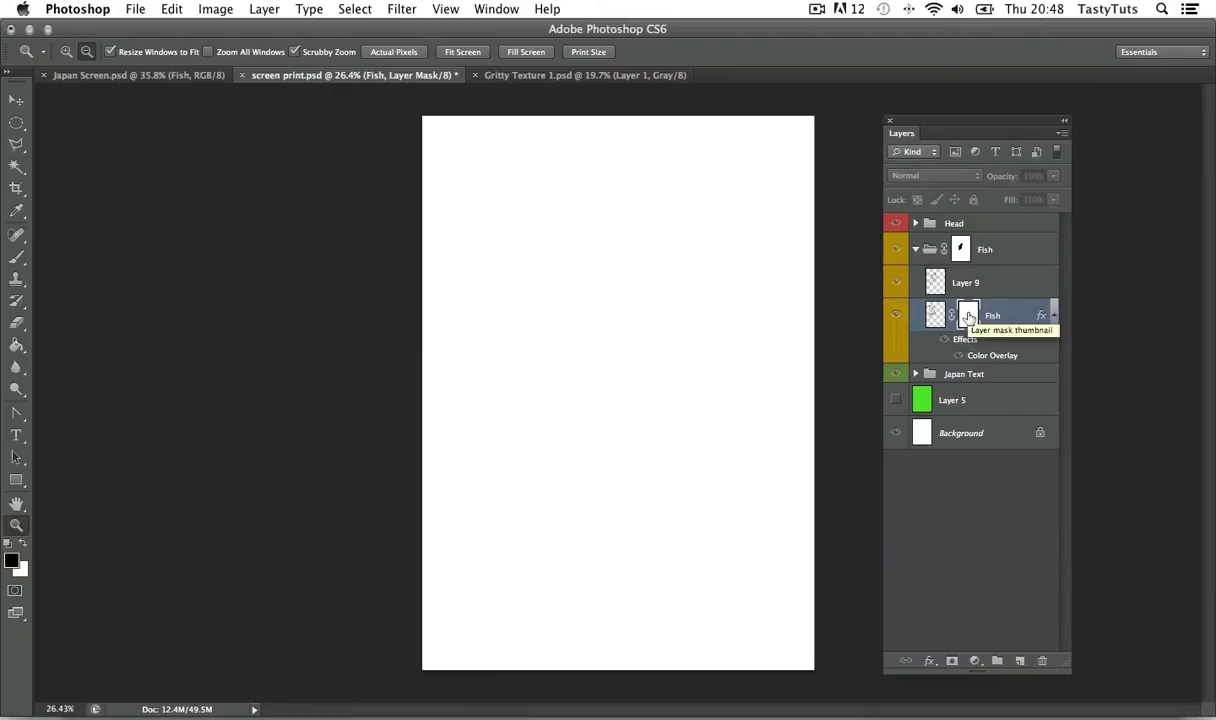
pyautogui.hotkey('ctrl', 'v')
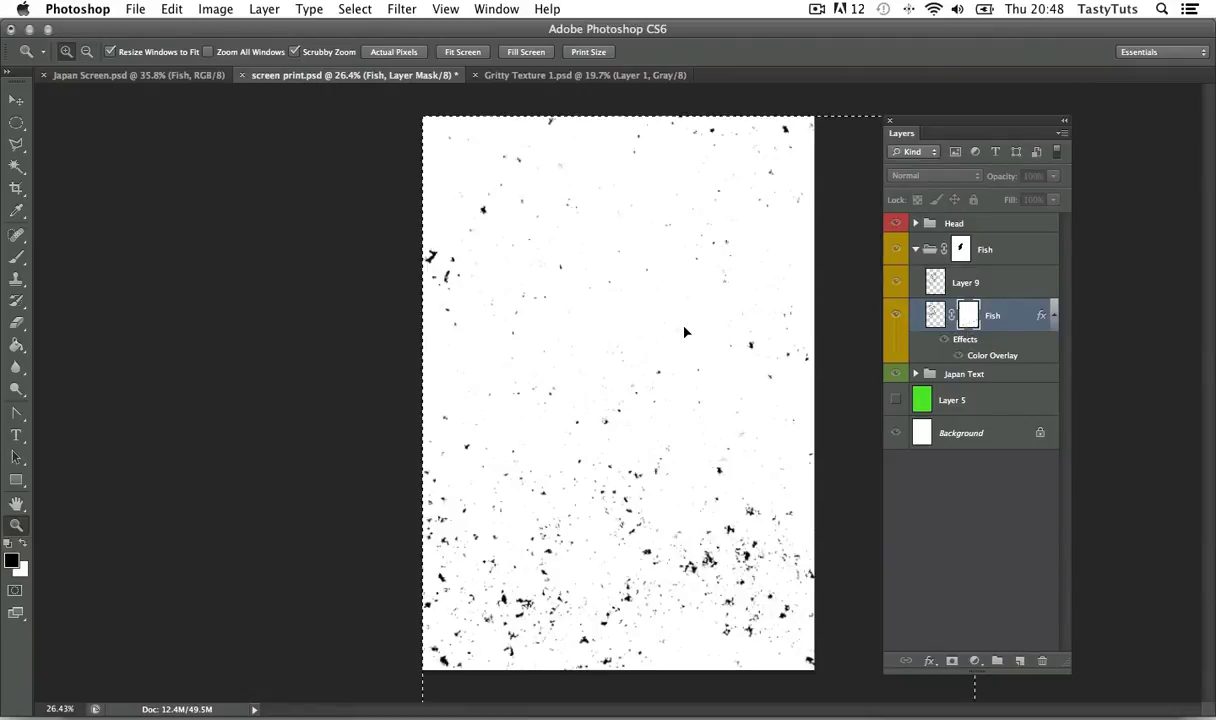
pyautogui.hotkey('ctrl', 't')
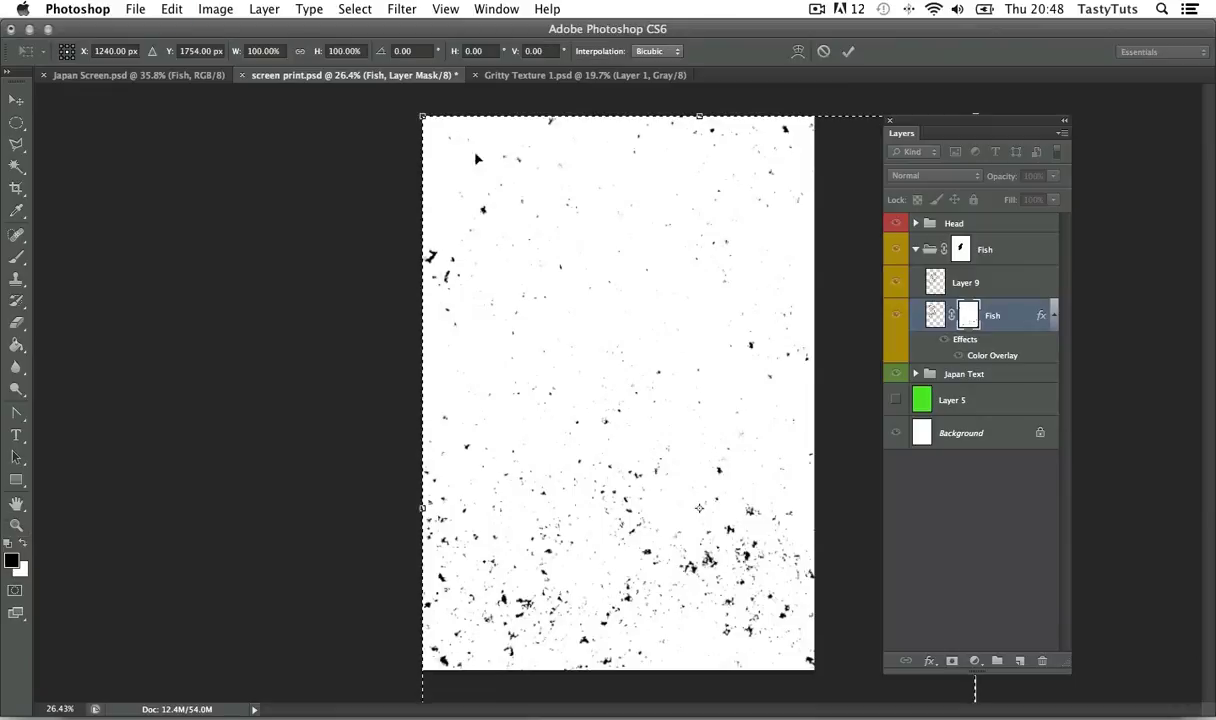
pyautogui.moveTo(422, 116); pyautogui.dragTo(517, 250)
pyautogui.moveTo(611, 352); pyautogui.dragTo(516, 228)
pyautogui.press('Return')
pyautogui.hotkey('ctrl', 'd')
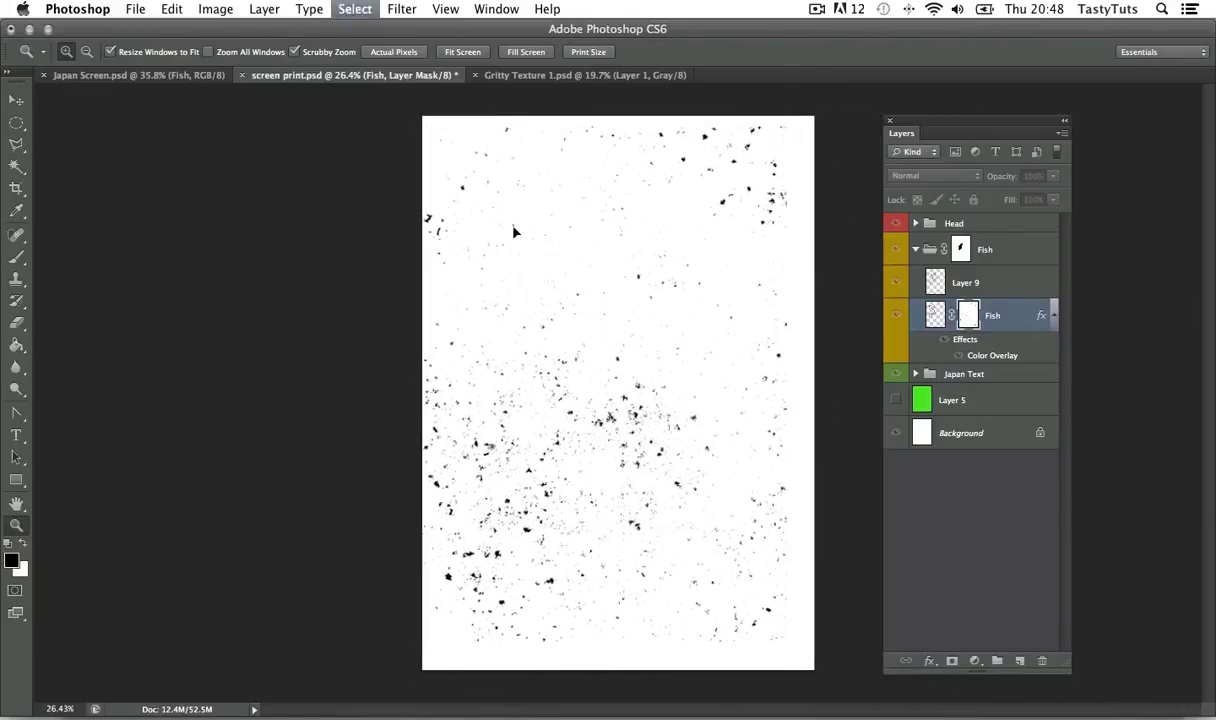
pyautogui.click(935, 318)
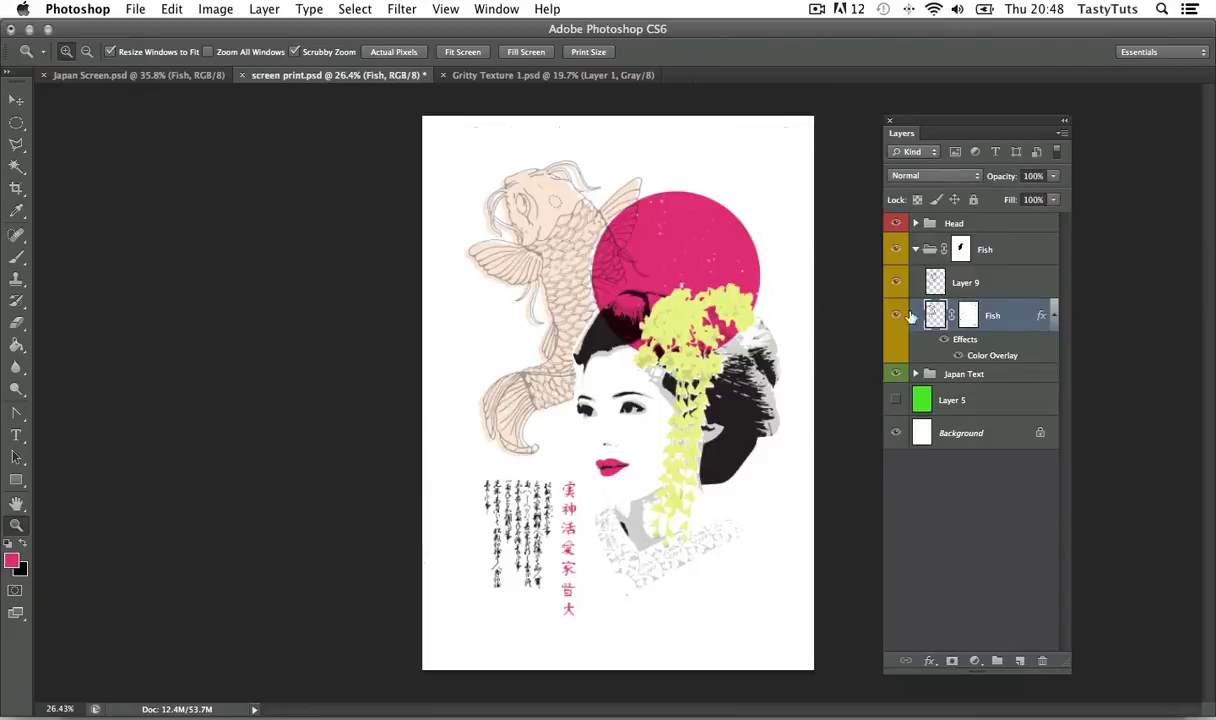
# - Reposition the grit texture within the Fish layer mask so its specks fall across the fish's body, and collapse the Fish group
pyautogui.moveTo(555, 267); pyautogui.dragTo(630, 244)
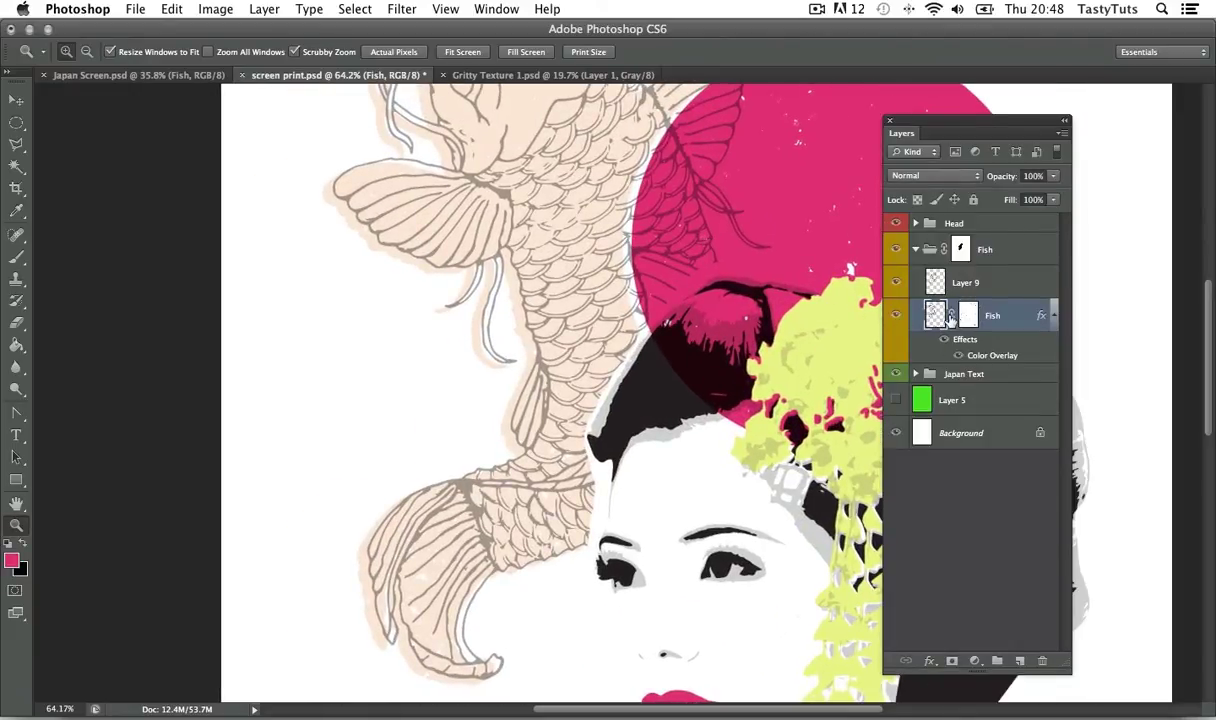
pyautogui.click(967, 315)
pyautogui.press('v')
pyautogui.moveTo(527, 276); pyautogui.dragTo(494, 342)
pyautogui.scroll(5, 515, 440)
pyautogui.moveTo(471, 238); pyautogui.dragTo(472, 240)
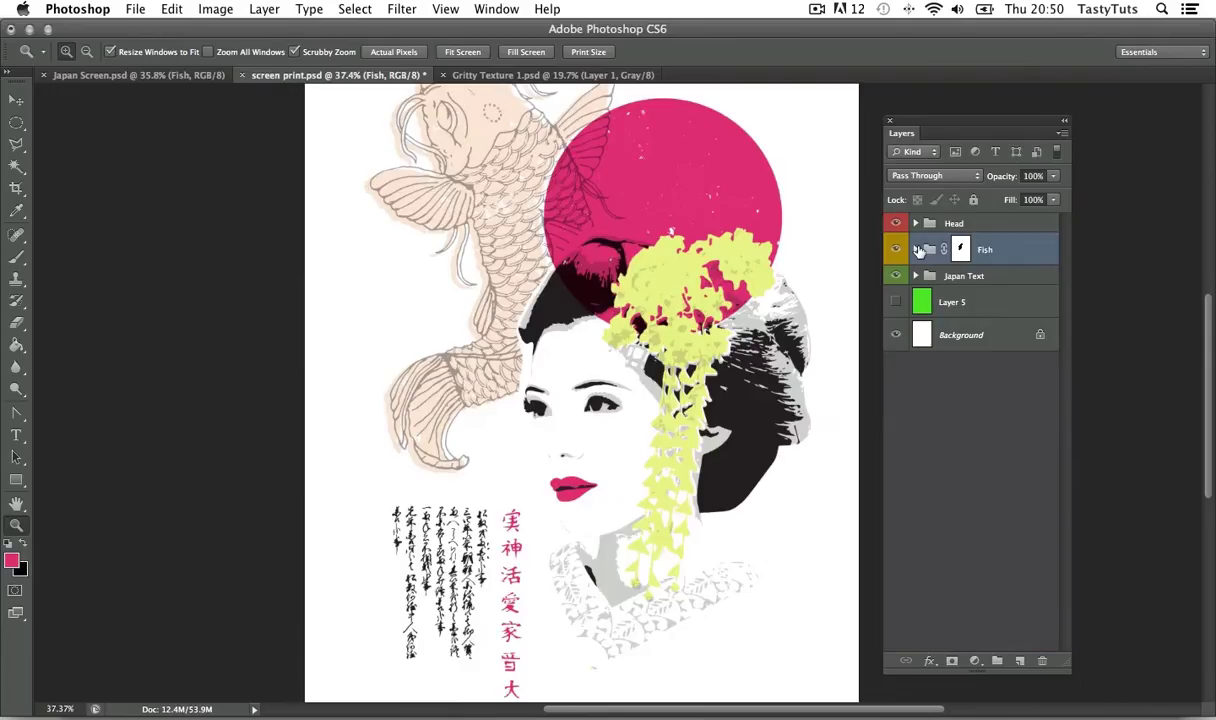
# - Expand the Head group, add a layer mask to Layer 7 and display that mask on its own
pyautogui.click(915, 223)
pyautogui.click(998, 380)
pyautogui.click(952, 660)
pyautogui.press('super+0')
pyautogui.keyDown('alt'); pyautogui.click(968, 380); pyautogui.keyUp('alt')
# - Copy the whole texture from Gritty Texture 1.psd and paste it into the Layer 7 mask in screen print.psd
pyautogui.click(540, 78)
pyautogui.hotkey('ctrl', 'a')
pyautogui.hotkey('ctrl', 'c')
pyautogui.click(360, 75)
pyautogui.hotkey('ctrl', 'v')
# - Scale the pasted texture down in Layer 7's mask, return to the artwork view and reposition the specks over the black hair
pyautogui.hotkey('ctrl', 't')
pyautogui.moveTo(453, 149); pyautogui.dragTo(539, 270)
pyautogui.press('Return')
pyautogui.keyDown('alt'); pyautogui.click(966, 380); pyautogui.keyUp('alt')
pyautogui.press('v')
pyautogui.moveTo(779, 457); pyautogui.dragTo(750, 338)
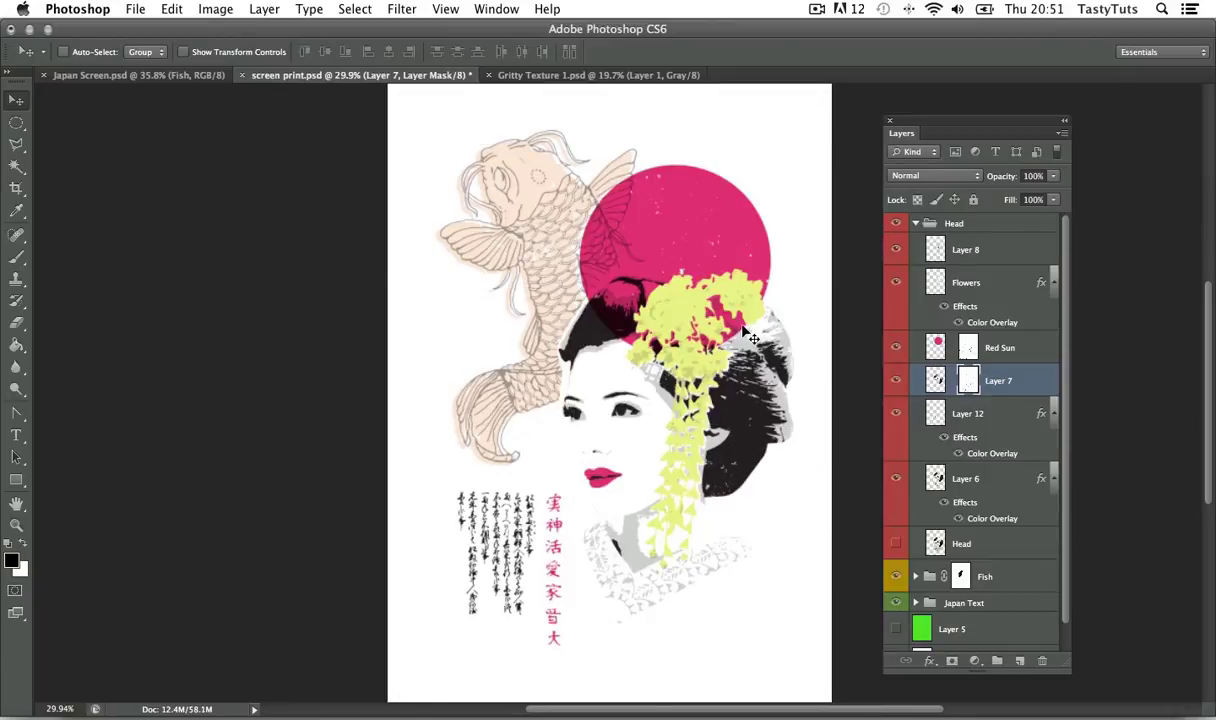
# - Collapse the Head group and select it
pyautogui.press('z')
pyautogui.click(915, 223)
pyautogui.click(954, 223)
pyautogui.press('v')
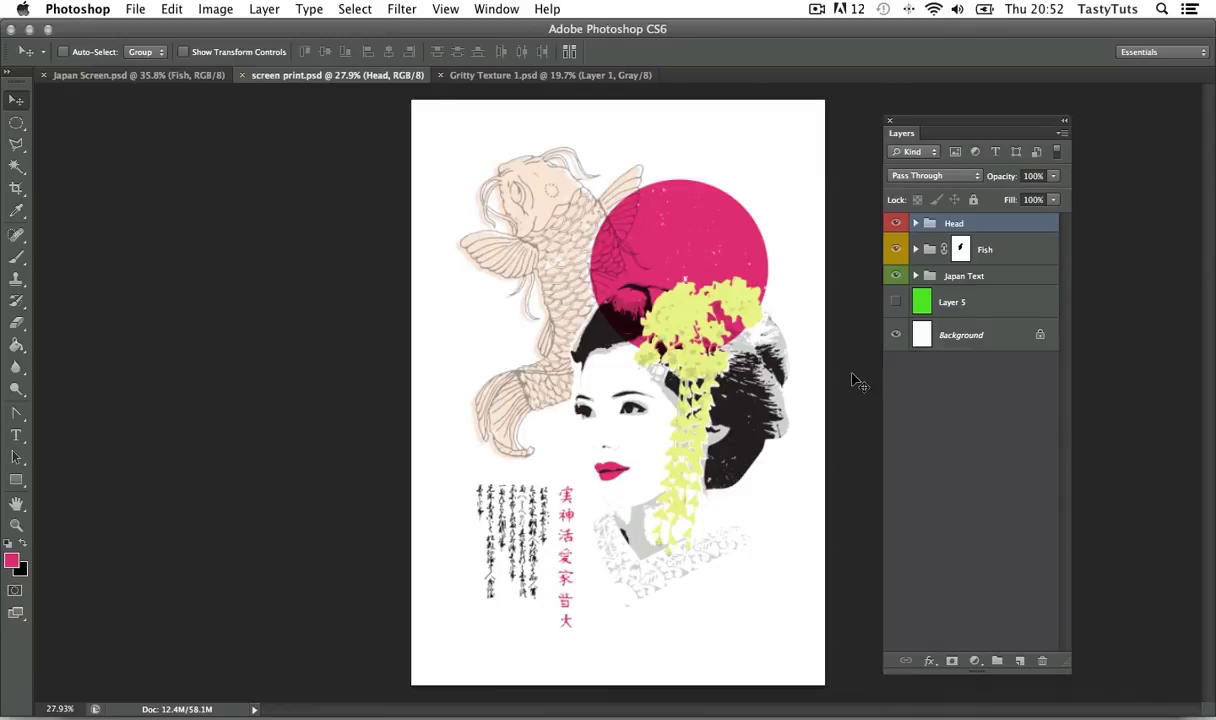
# - Switch to Japan Screen.psd and examine the worn print texture in the black hair up close
pyautogui.hotkey('ctrl', 'shift', 'Tab')
pyautogui.press('z')
pyautogui.click(786, 394)
pyautogui.moveTo(786, 394); pyautogui.dragTo(692, 366)
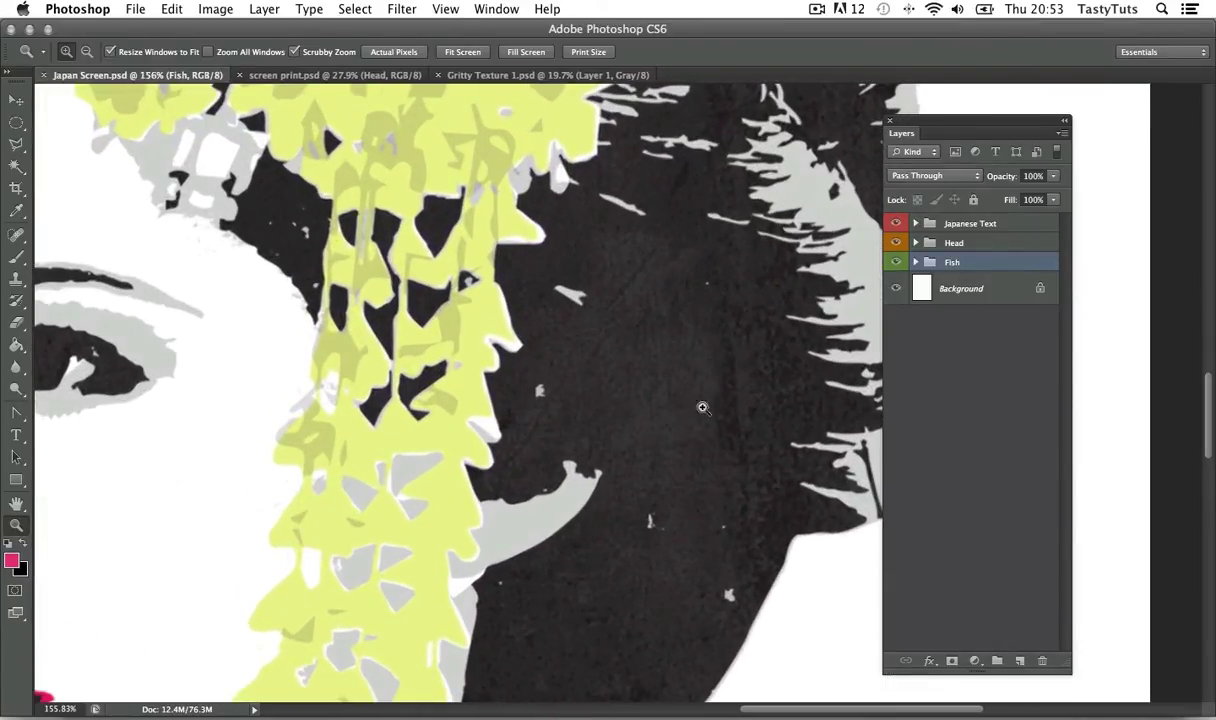
pyautogui.press('super+0')
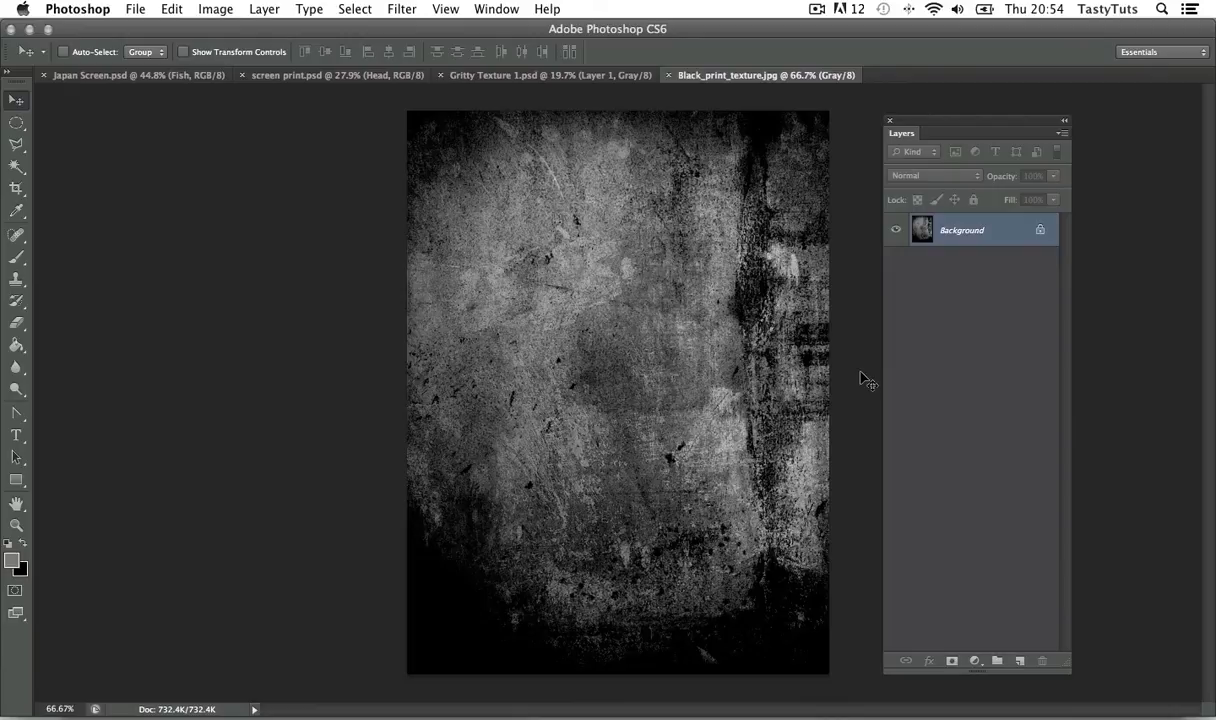
# - Copy the entire Black_print_texture.jpg image and paste it above Layer 7 in the Head group of screen print.psd
pyautogui.press('super+a')
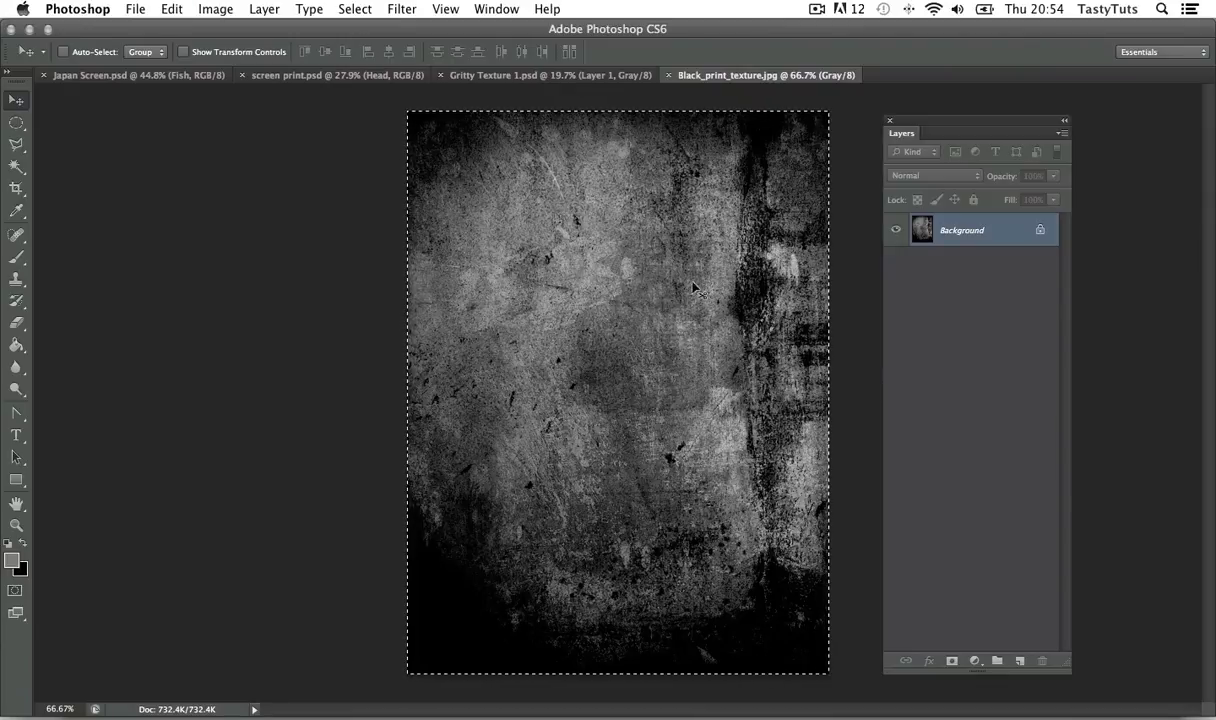
pyautogui.click(348, 80)
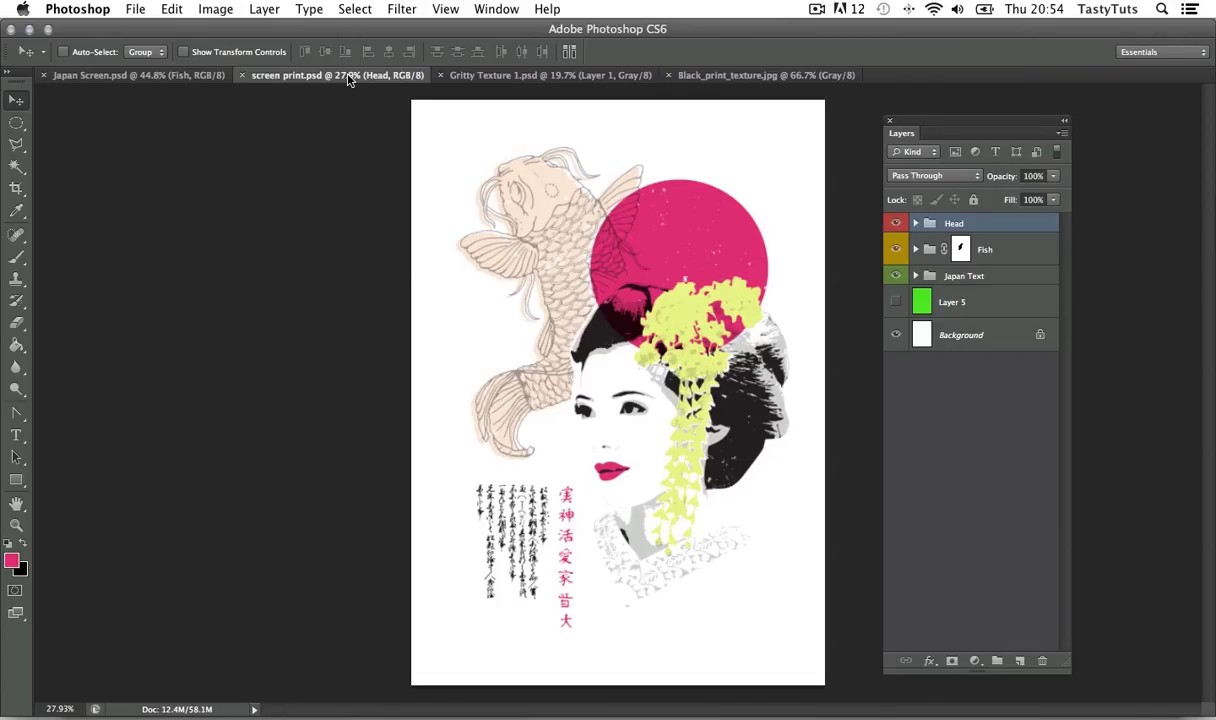
pyautogui.press('z')
pyautogui.moveTo(670, 388); pyautogui.dragTo(700, 352)
pyautogui.moveTo(902, 120); pyautogui.dragTo(950, 122)
pyautogui.click(963, 225)
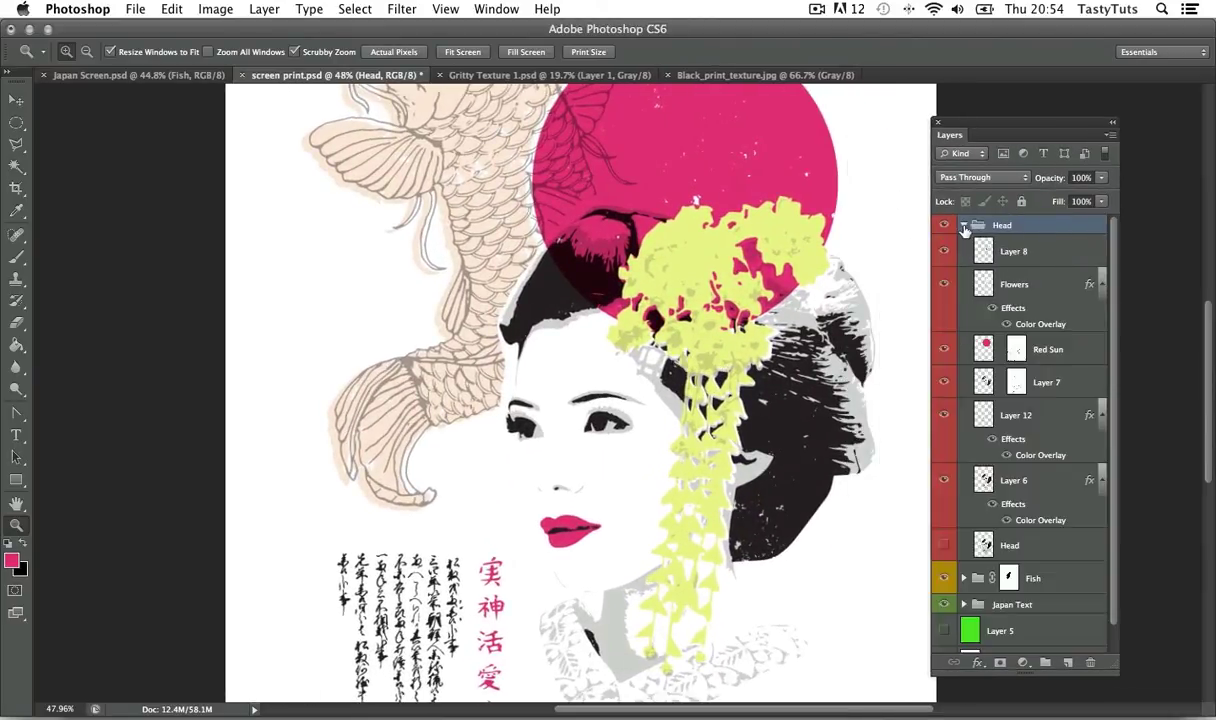
pyautogui.click(1067, 385)
pyautogui.hotkey('ctrl', 'v')
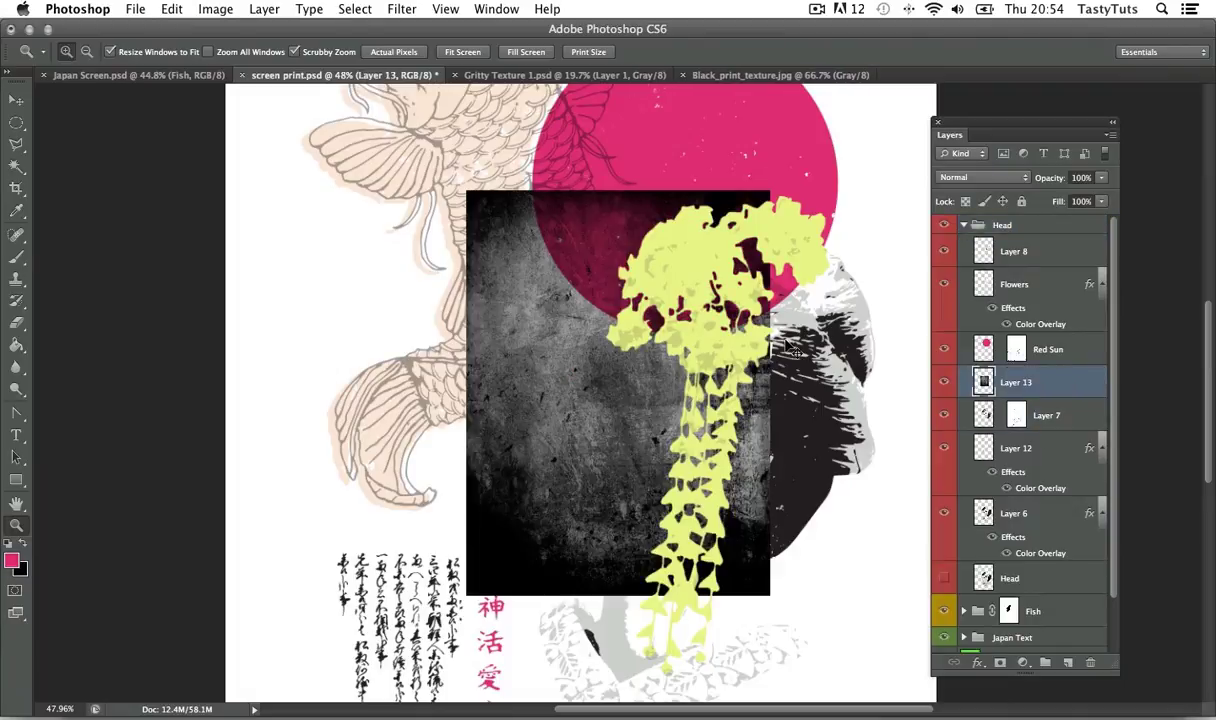
# - Move the pasted dark texture over the woman's head and scale it proportionally to about 129% to cover the hair and face
pyautogui.press('v')
pyautogui.press('v')
pyautogui.moveTo(786, 404); pyautogui.dragTo(852, 414)
pyautogui.hotkey('ctrl', 't')
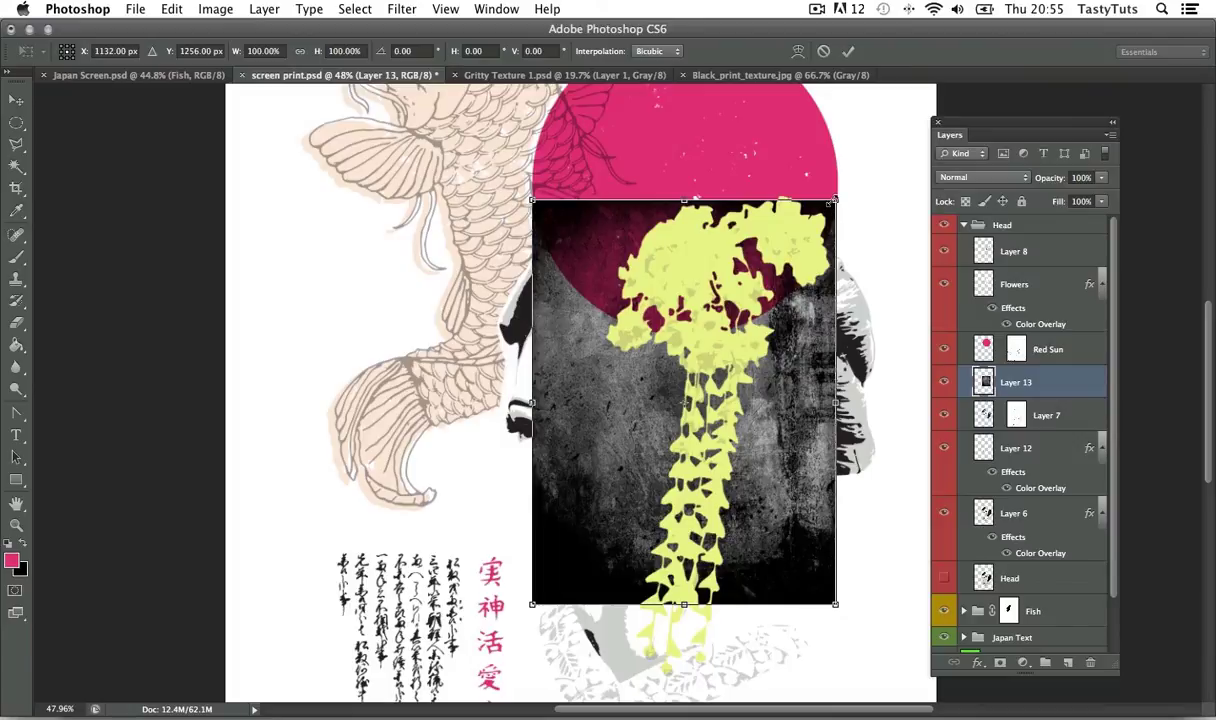
pyautogui.moveTo(843, 190); pyautogui.dragTo(890, 156)
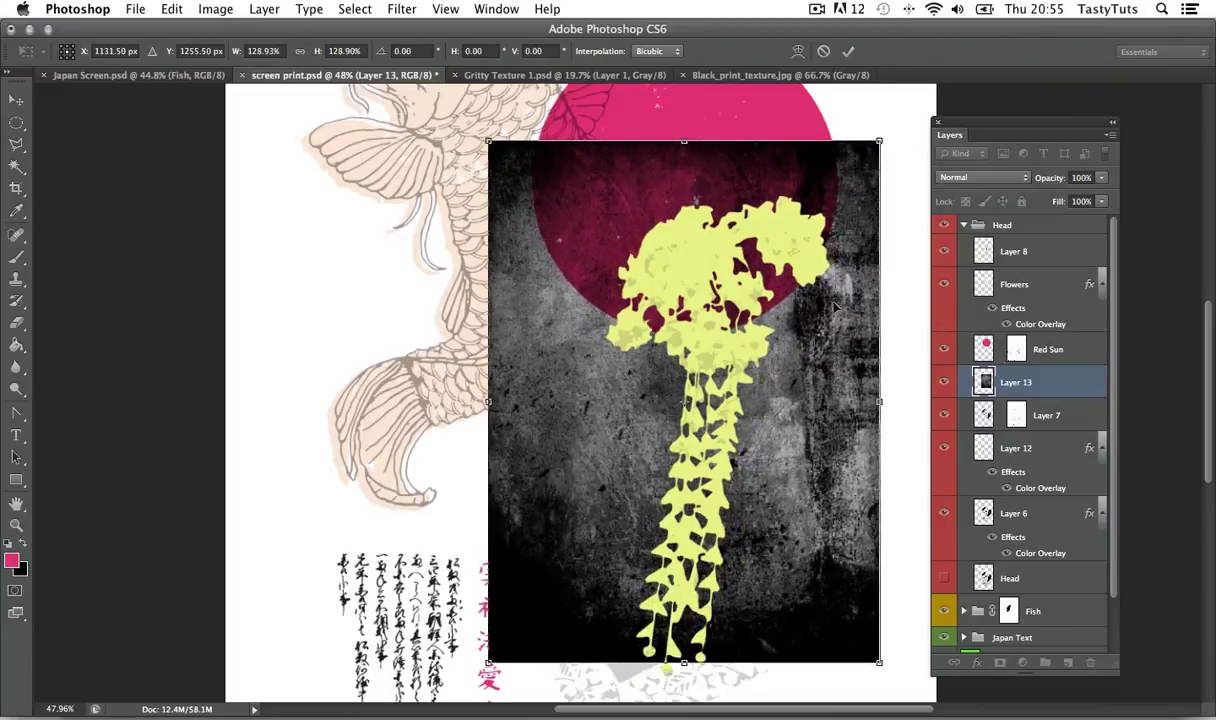
pyautogui.moveTo(838, 312); pyautogui.dragTo(842, 328)
pyautogui.press('Return')
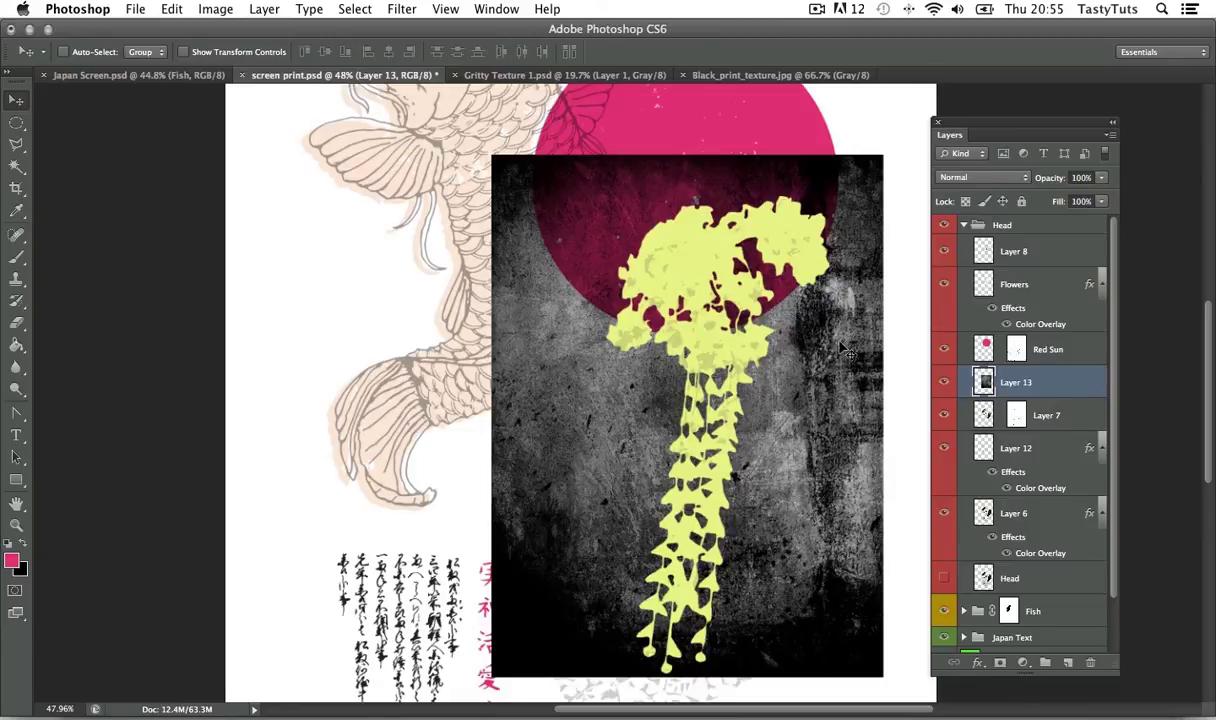
# - Load the outline of Layer 7 as a selection and add it as a layer mask to the dark texture on Layer 13
pyautogui.keyDown('ctrl'); pyautogui.click(986, 419); pyautogui.keyUp('ctrl')
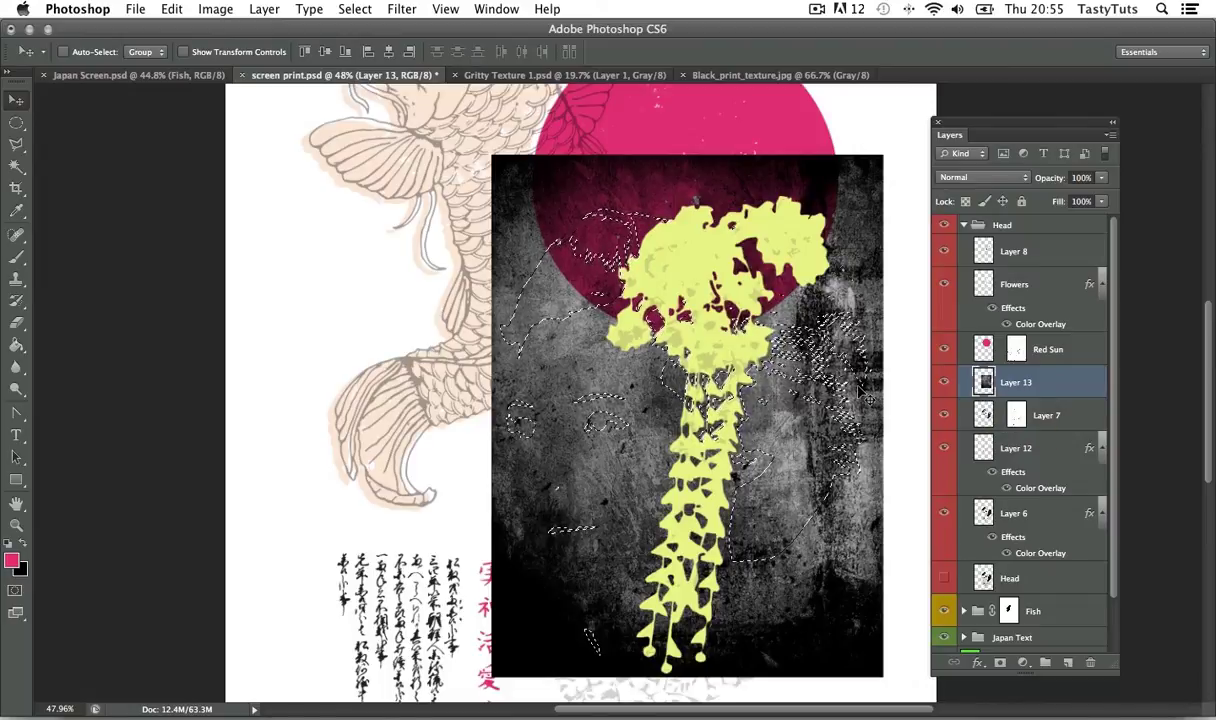
pyautogui.click(944, 381)
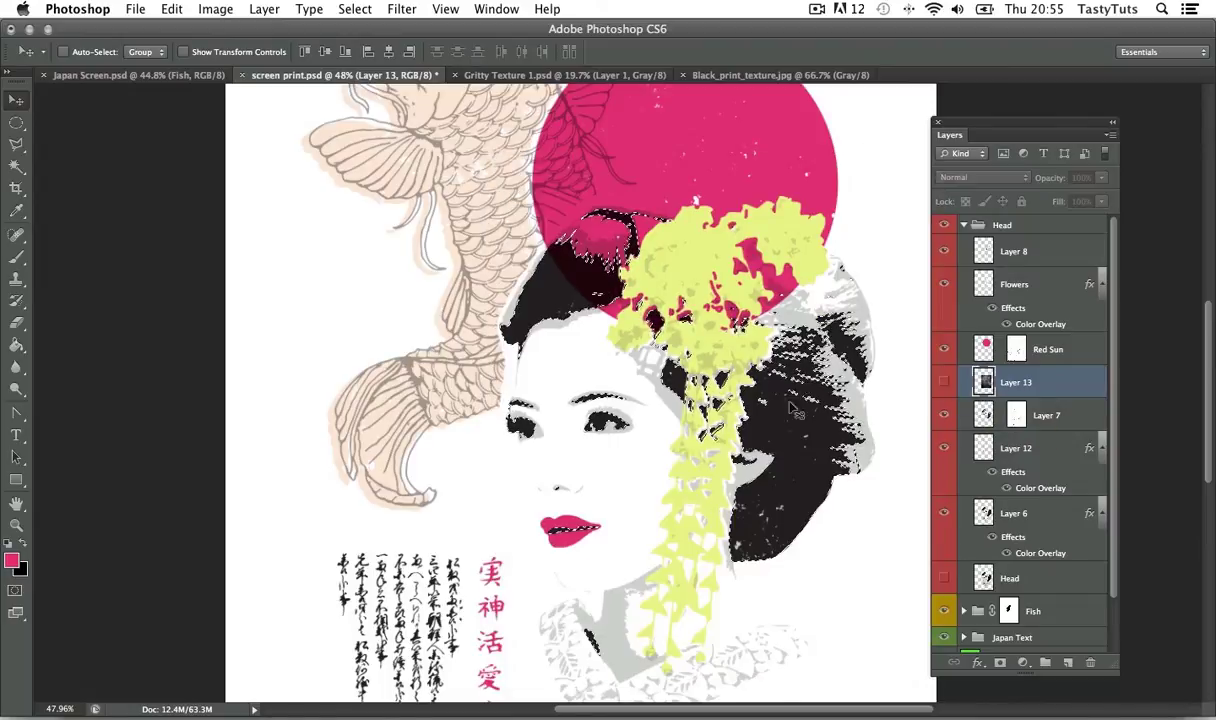
pyautogui.hotkey('ctrl', 'z')
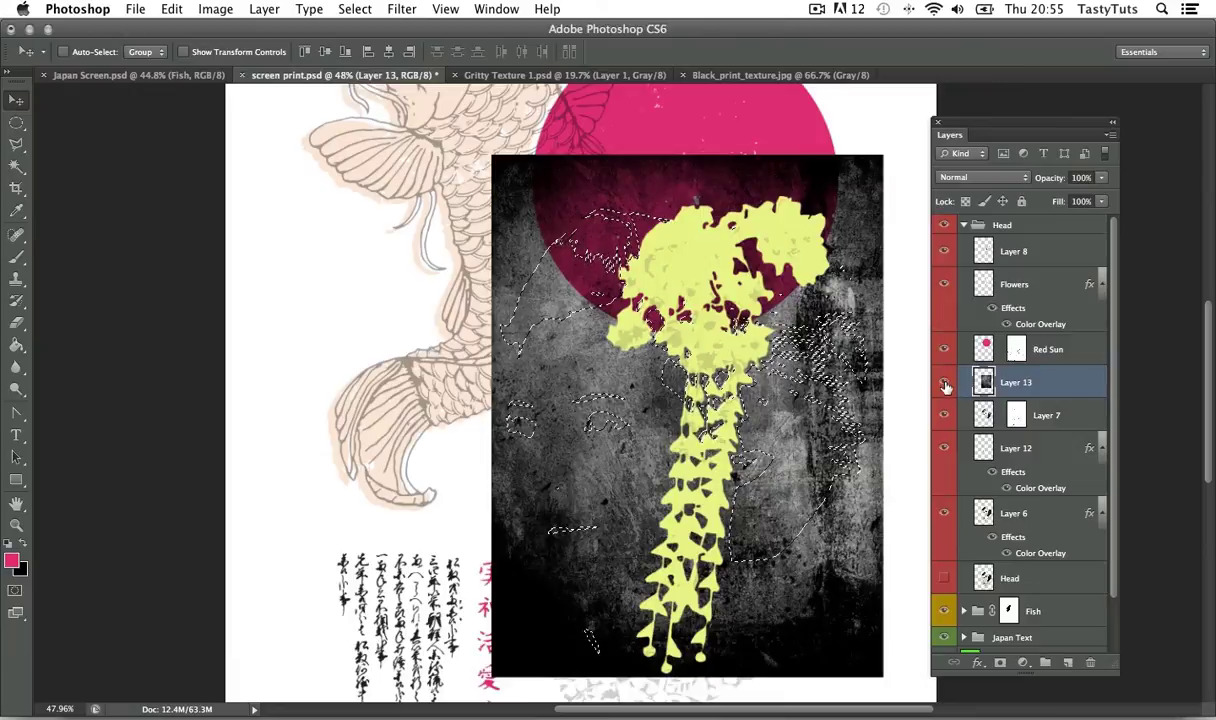
pyautogui.press('z')
pyautogui.moveTo(745, 427); pyautogui.dragTo(733, 388)
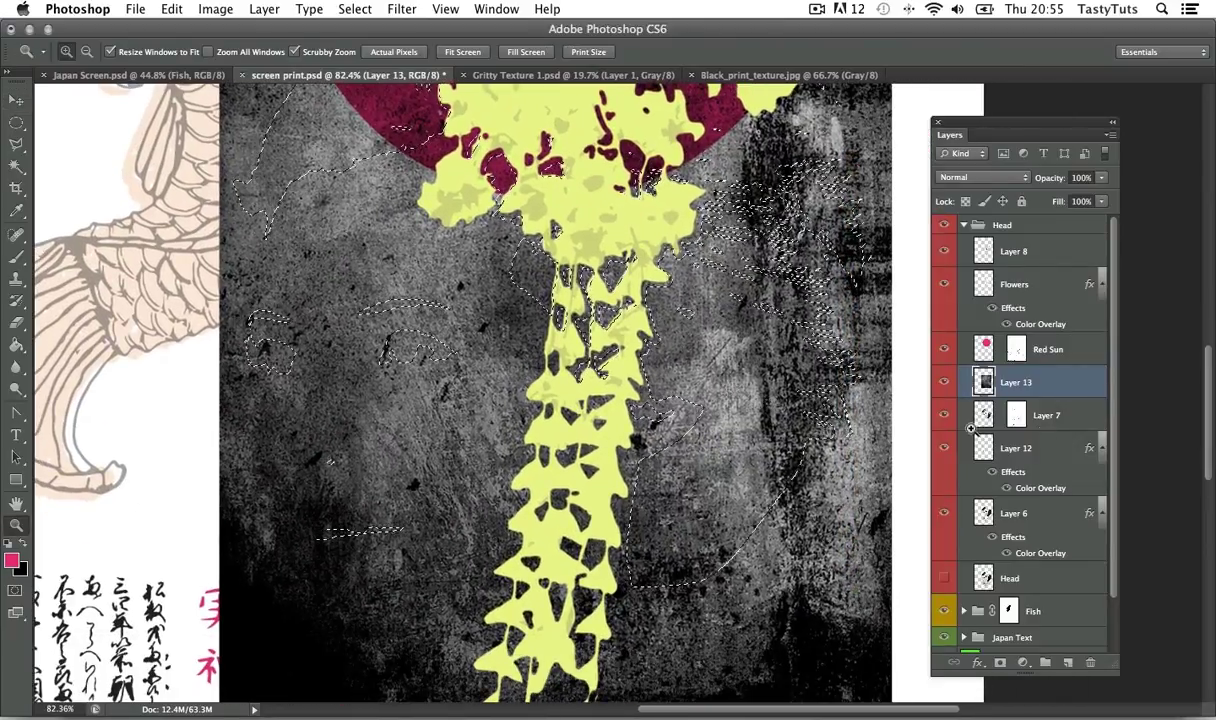
pyautogui.click(945, 382)
pyautogui.click(945, 382)
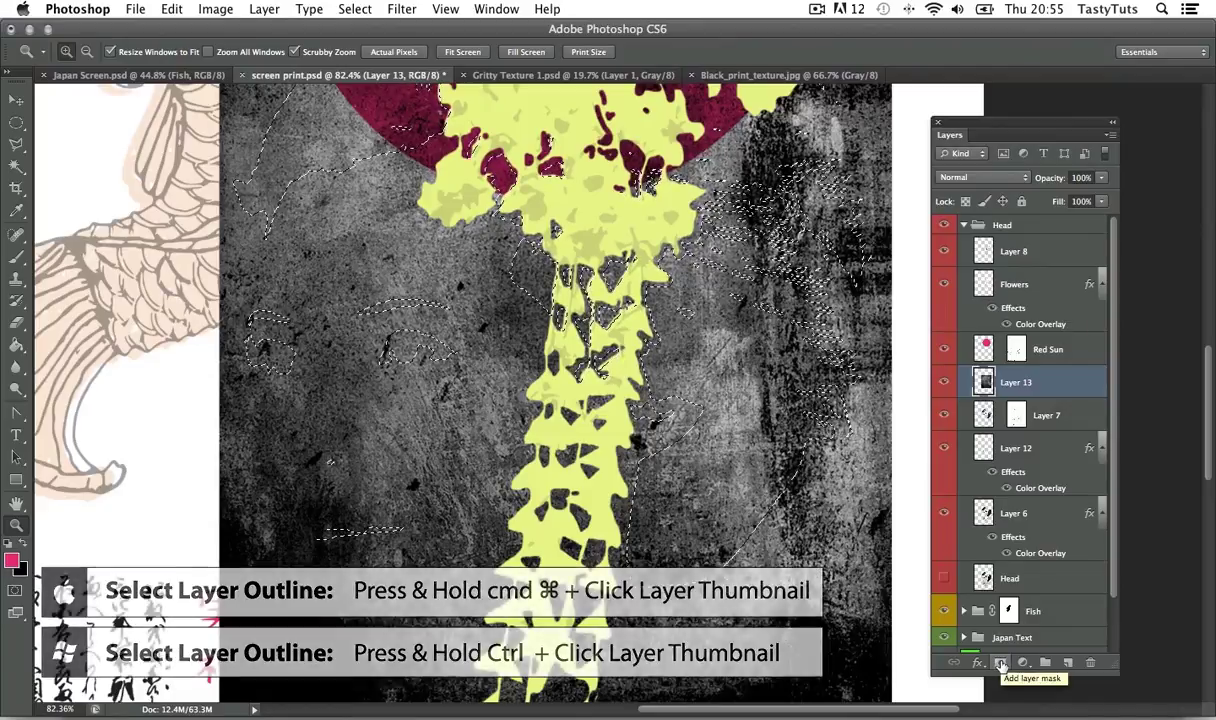
pyautogui.click(1000, 662)
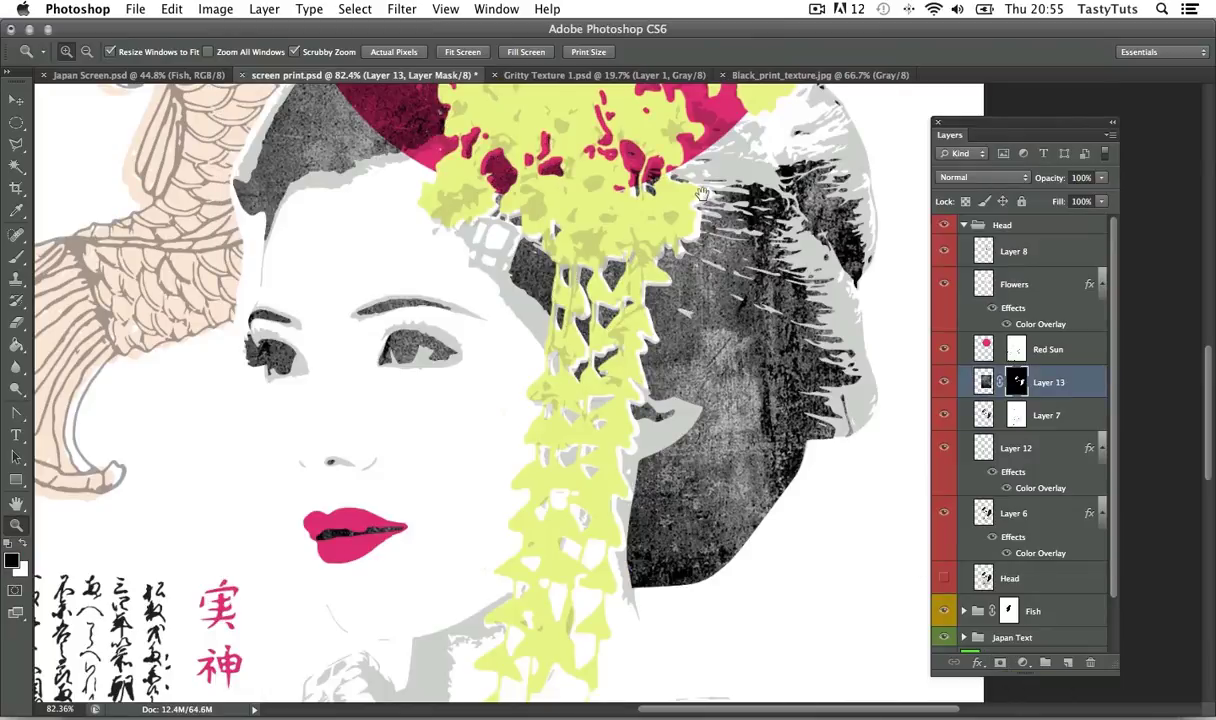
# - Lower the opacity of Layer 13 to make the worn texture in the black hair subtle
pyautogui.scroll(2, 704, 247)
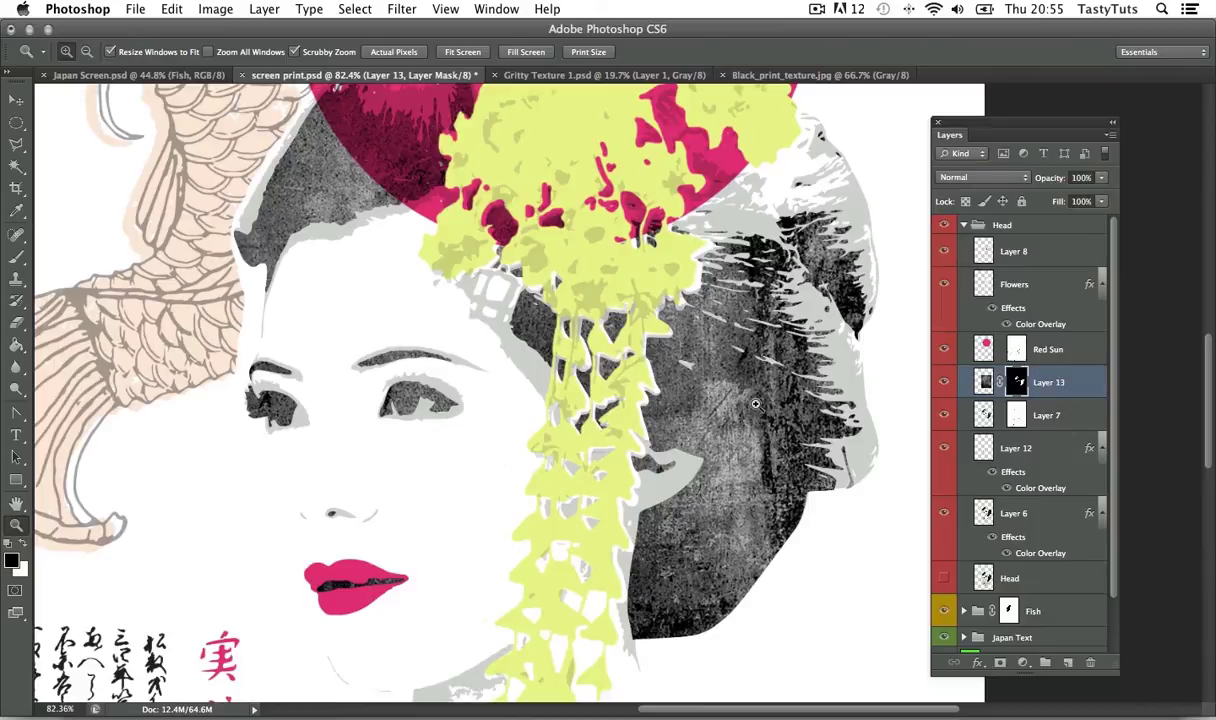
pyautogui.press('v')
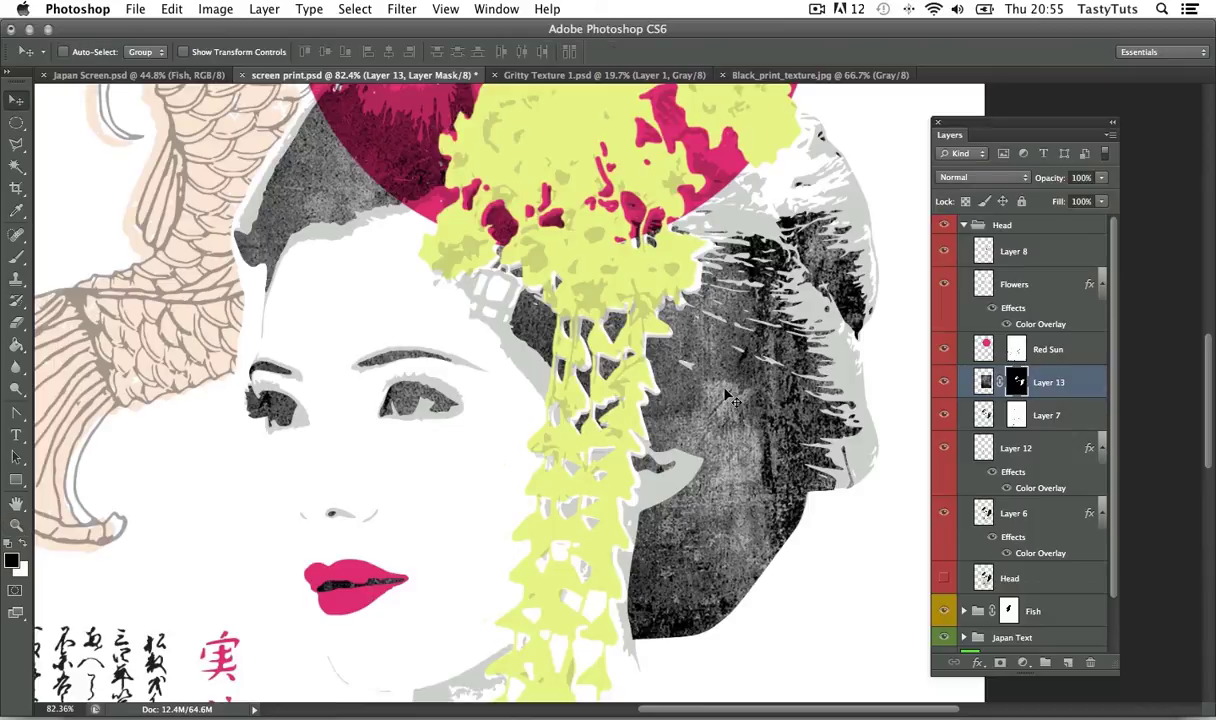
pyautogui.click(1104, 178)
pyautogui.moveTo(1104, 197); pyautogui.dragTo(1053, 199)
pyautogui.press('z')
pyautogui.moveTo(618, 284); pyautogui.dragTo(566, 265)
pyautogui.moveTo(569, 174); pyautogui.dragTo(640, 401)
# - Collapse the Head group, paste the dark print texture above the Fish layer in the Fish group, and scale it up to cover the fish
pyautogui.click(962, 225)
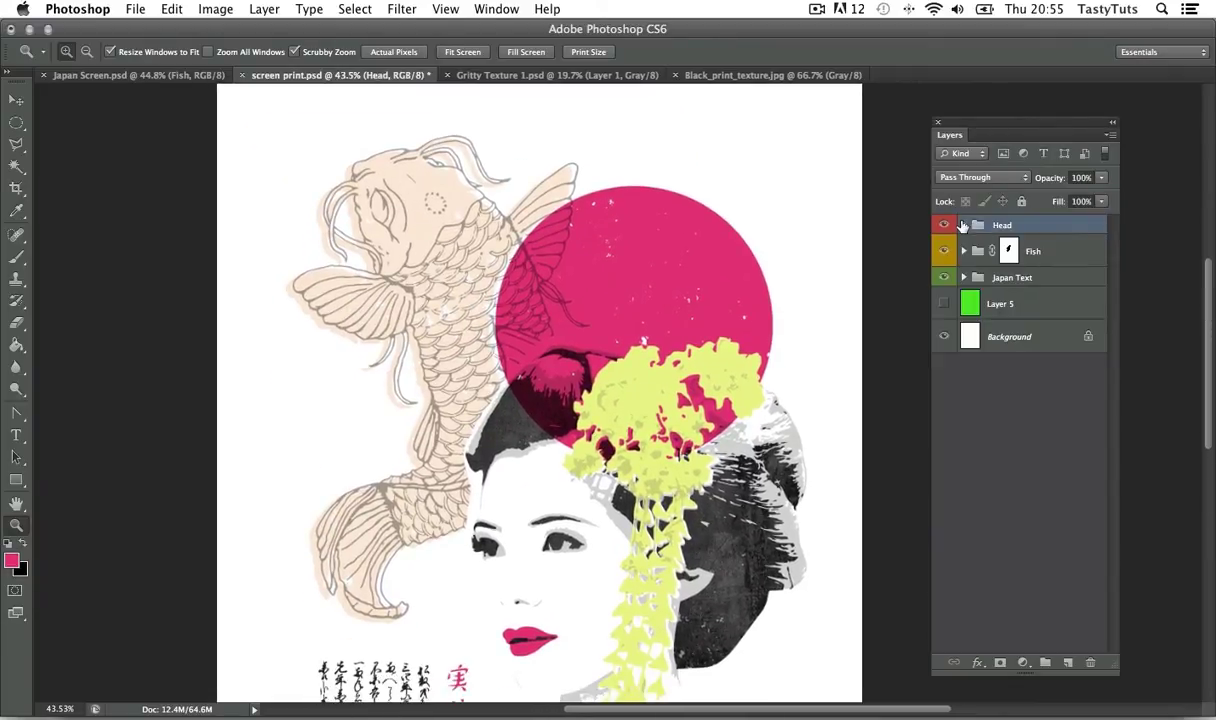
pyautogui.click(963, 251)
pyautogui.click(970, 310)
pyautogui.hotkey('ctrl', 'v')
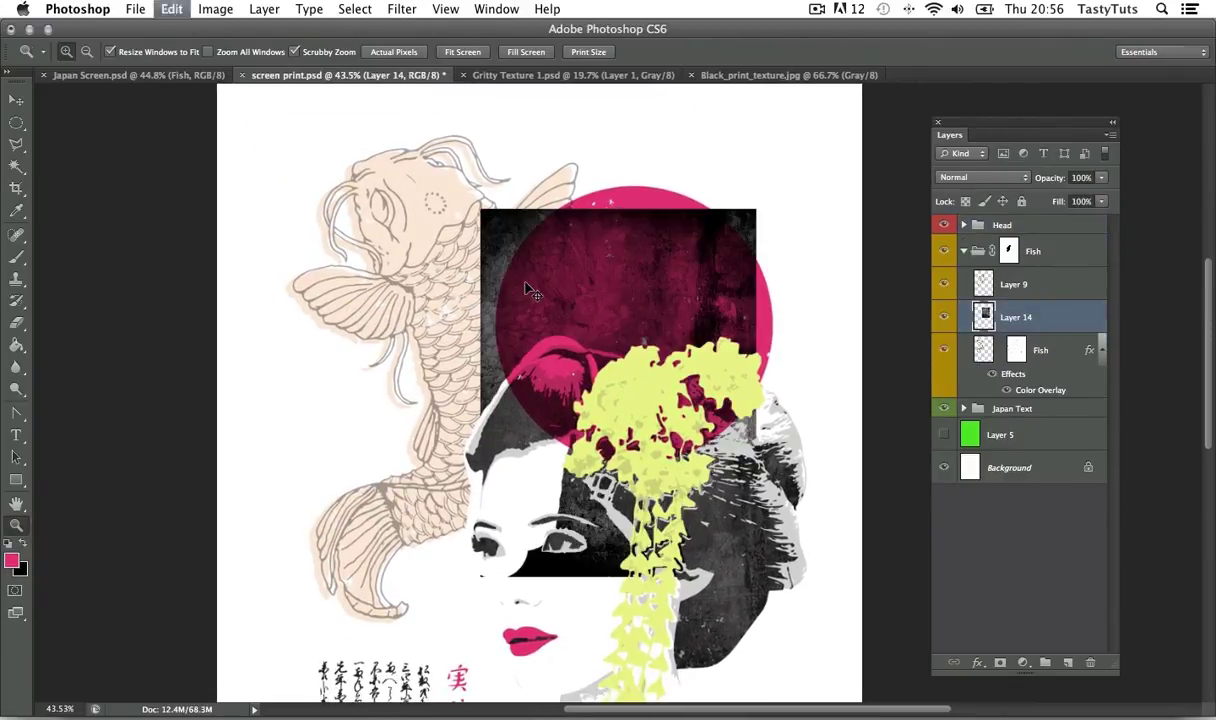
pyautogui.hotkey('ctrl', 't')
pyautogui.moveTo(508, 200); pyautogui.dragTo(285, 163)
pyautogui.moveTo(556, 163); pyautogui.dragTo(640, 112)
pyautogui.press('Return')
# - Load the Fish layer's outline, move the pasted texture layer above Layer 9 and mask it with that selection
pyautogui.keyDown('ctrl'); pyautogui.click(984, 349); pyautogui.keyUp('ctrl')
pyautogui.moveTo(983, 317); pyautogui.dragTo(990, 276)
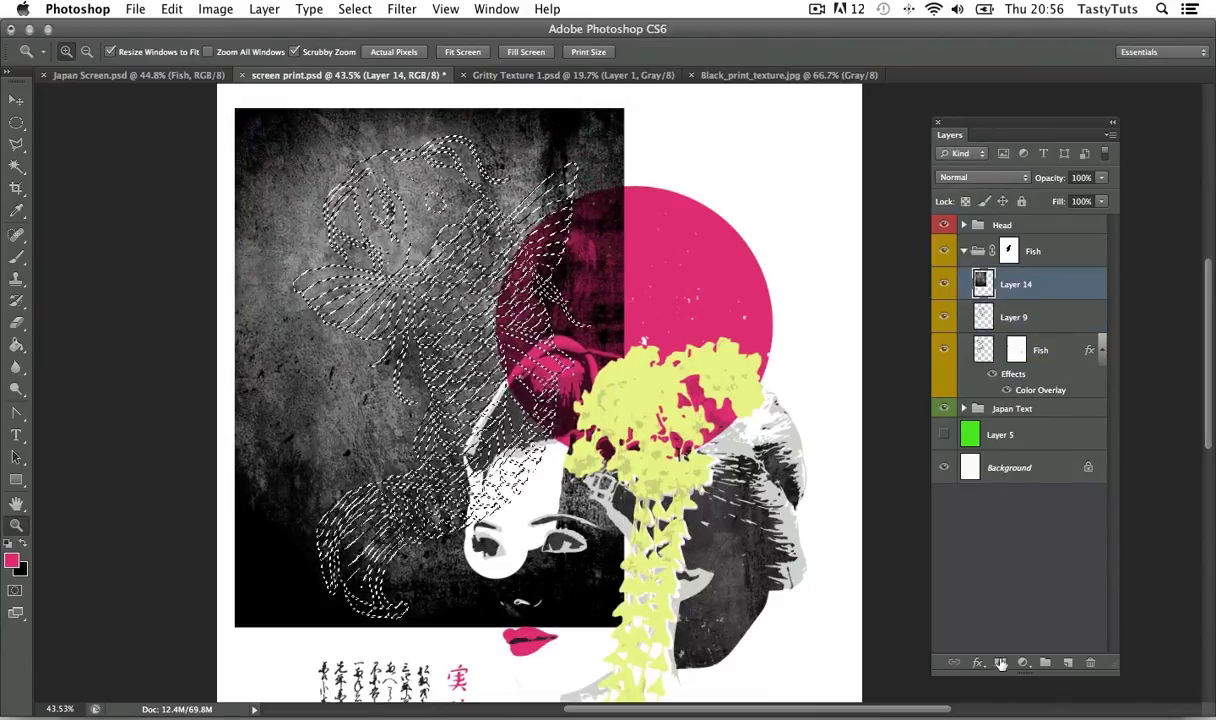
pyautogui.click(1000, 662)
# - Reduce the opacity of the masked fish texture on Layer 14 to about 31% and view the whole poster
pyautogui.click(1101, 177)
pyautogui.moveTo(1101, 197); pyautogui.dragTo(1046, 201)
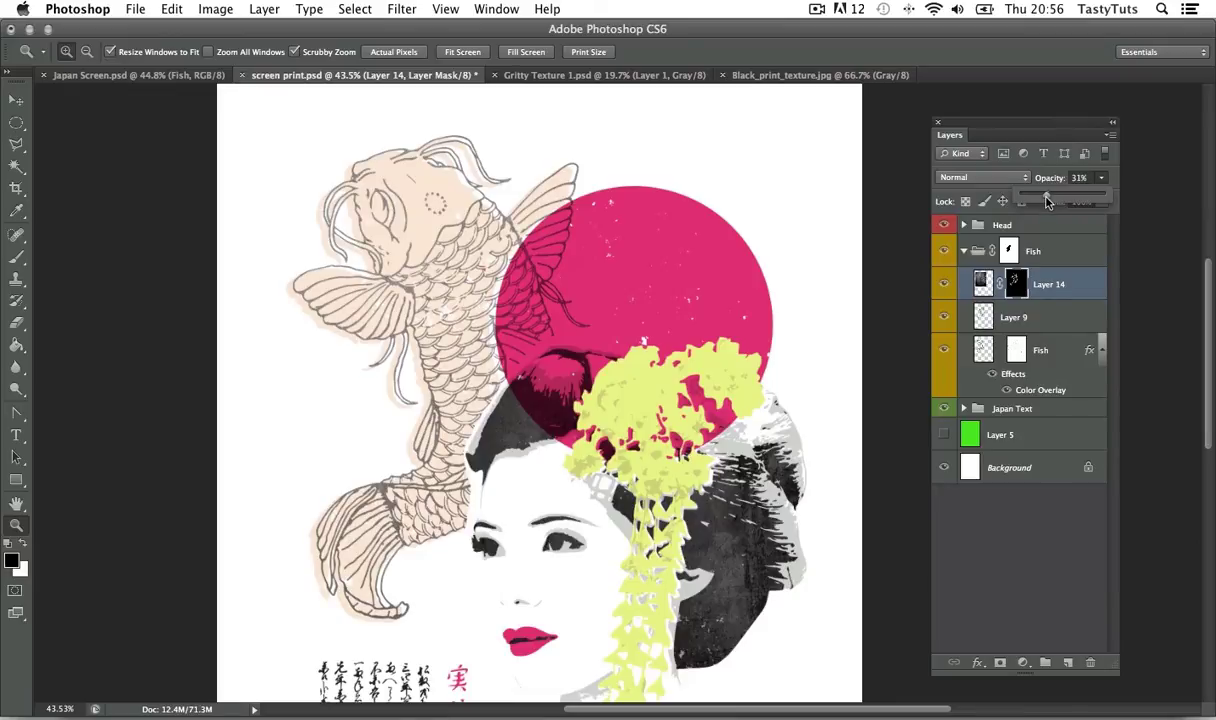
pyautogui.hotkey('ctrl', '0')
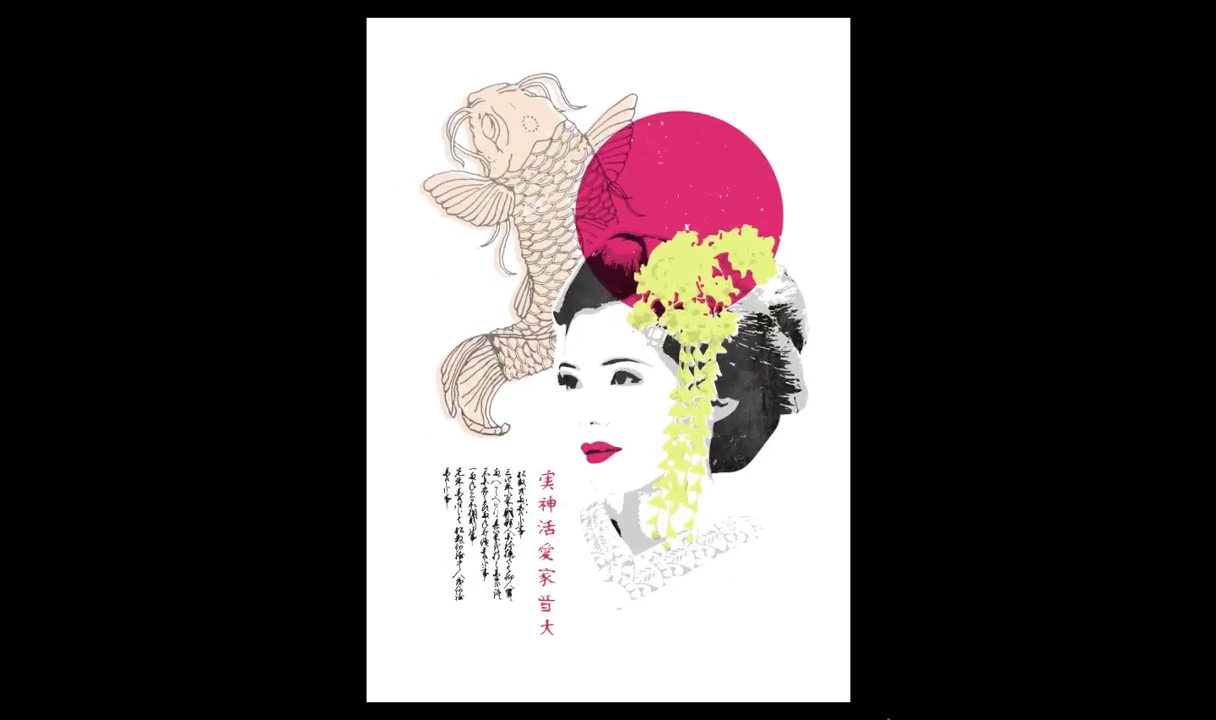